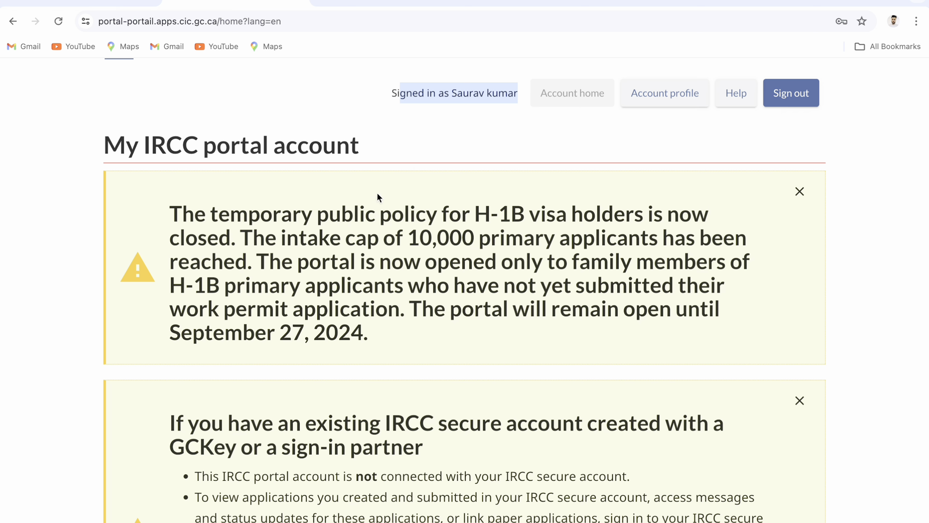
{"action": "scroll", "coordinate": [377, 197], "scroll_direction": "down", "scroll_amount": 10}
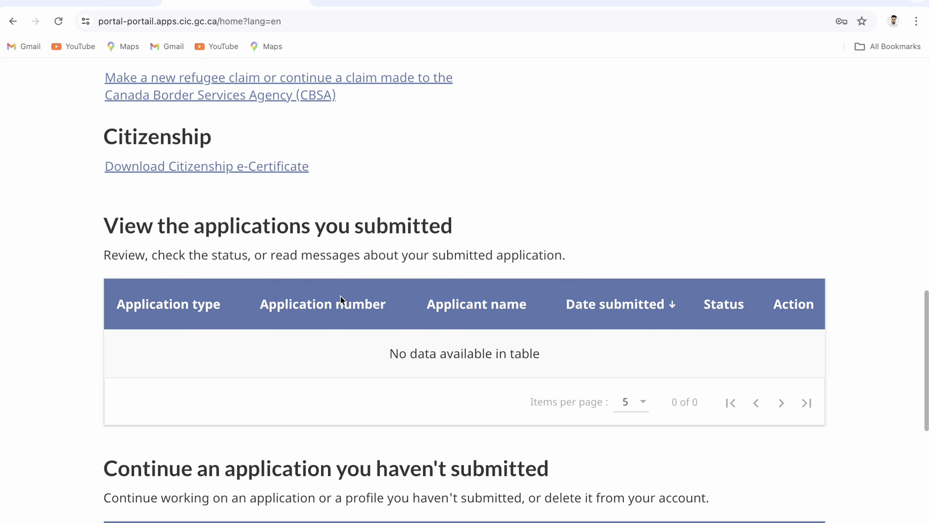
{"action": "scroll", "coordinate": [341, 300], "scroll_direction": "down", "scroll_amount": 2}
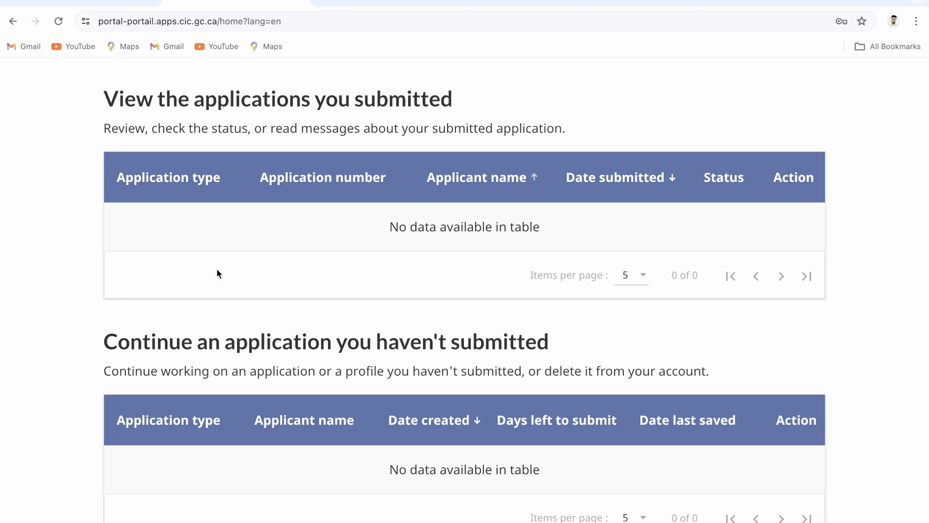
{"action": "scroll", "coordinate": [516, 250], "scroll_direction": "down", "scroll_amount": 5}
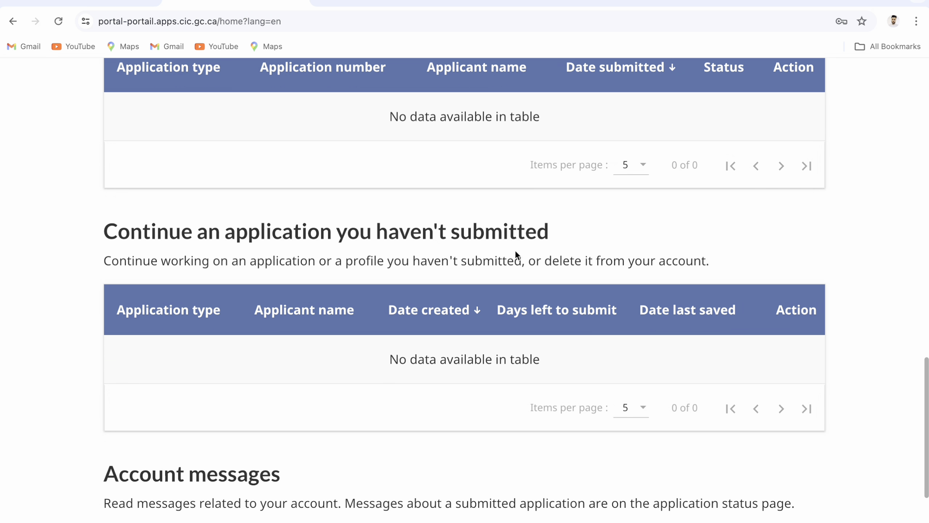
{"action": "scroll", "coordinate": [516, 252], "scroll_direction": "up", "scroll_amount": 10}
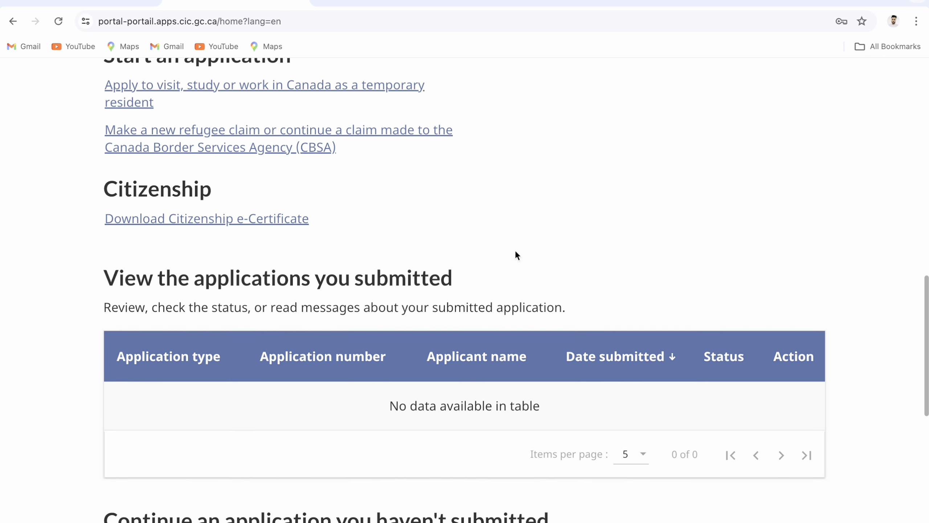
{"action": "scroll", "coordinate": [517, 255], "scroll_direction": "up", "scroll_amount": 1}
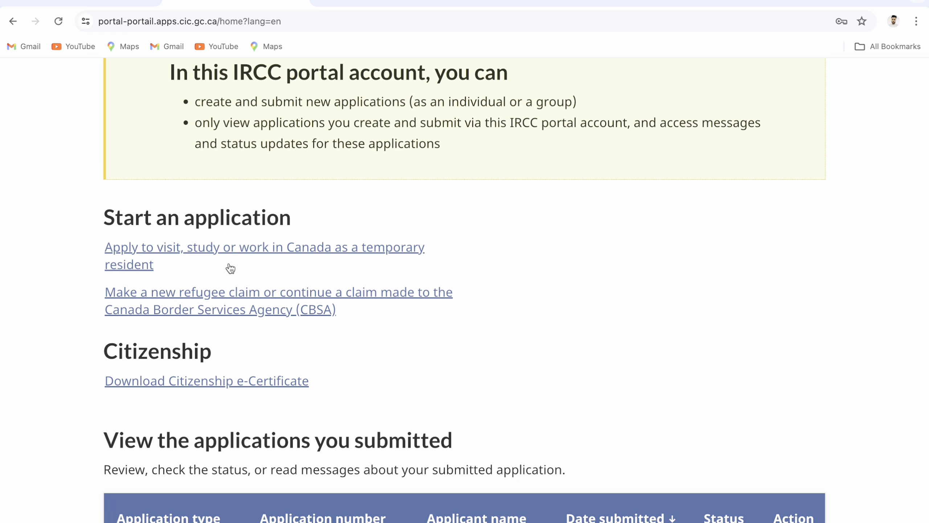
- Open the 'Apply to visit, study or work in Canada as a temporary resident' page and tick the read-and-understood acknowledgement
{"action": "left_click", "coordinate": [168, 249]}
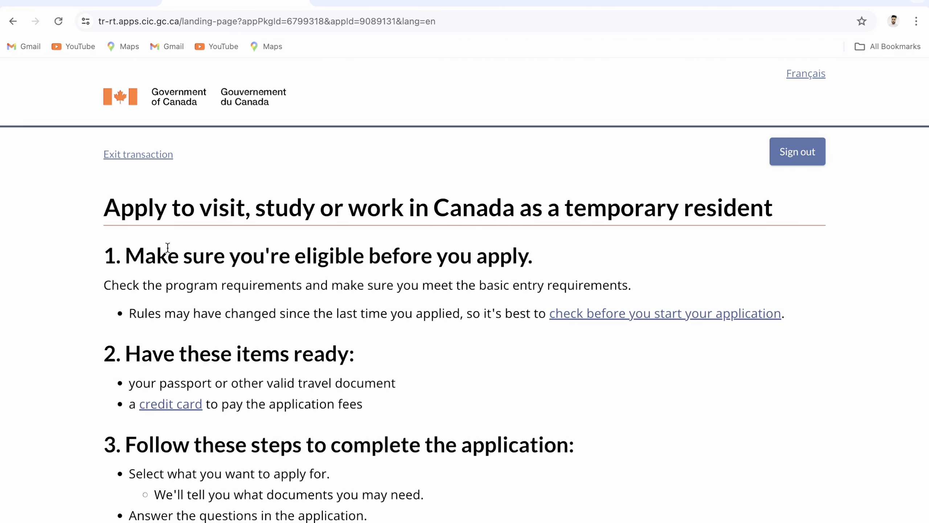
{"action": "scroll", "coordinate": [168, 248], "scroll_direction": "down", "scroll_amount": 3}
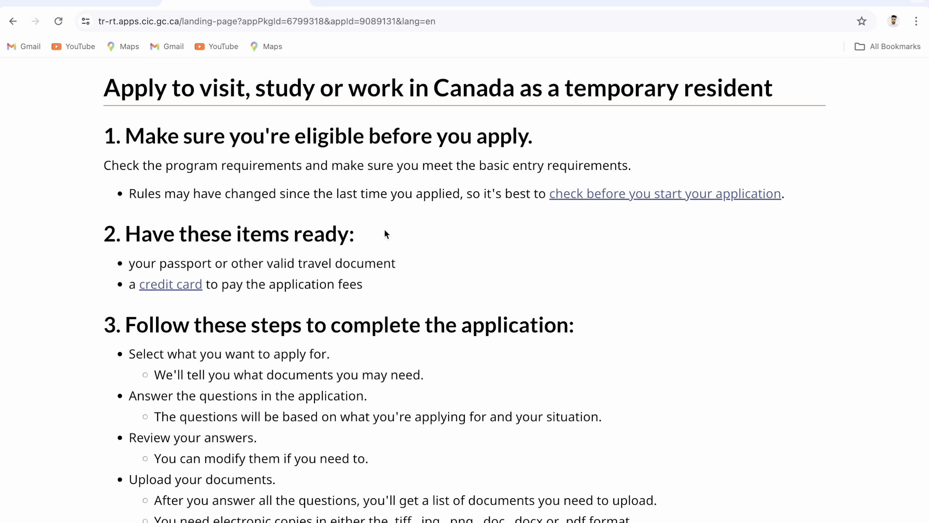
{"action": "scroll", "coordinate": [386, 234], "scroll_direction": "down", "scroll_amount": 1}
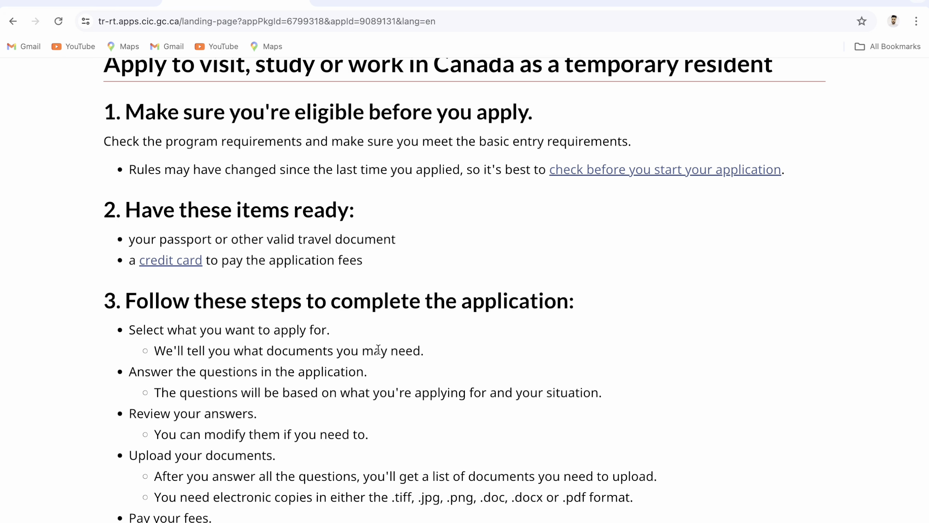
{"action": "scroll", "coordinate": [378, 350], "scroll_direction": "down", "scroll_amount": 2}
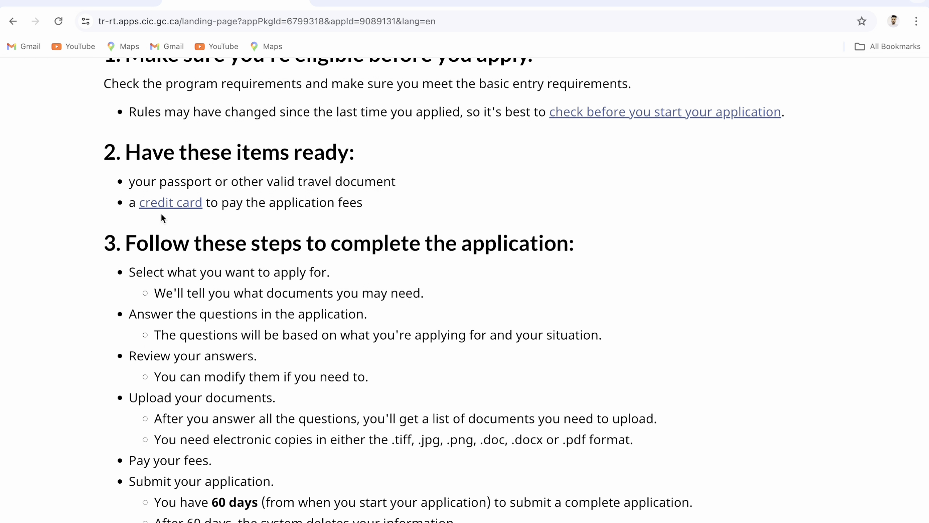
{"action": "scroll", "coordinate": [260, 220], "scroll_direction": "down", "scroll_amount": 3}
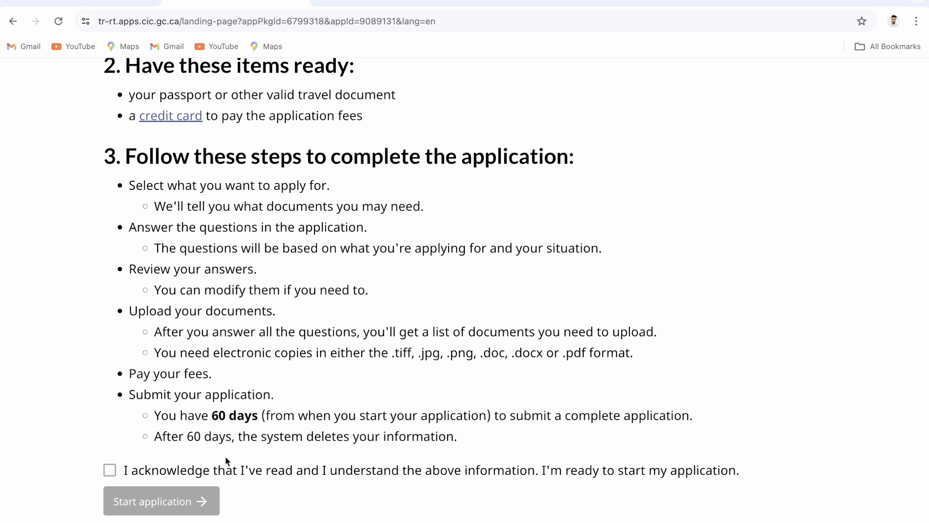
{"action": "scroll", "coordinate": [225, 456], "scroll_direction": "down", "scroll_amount": 2}
{"action": "left_click", "coordinate": [109, 399]}
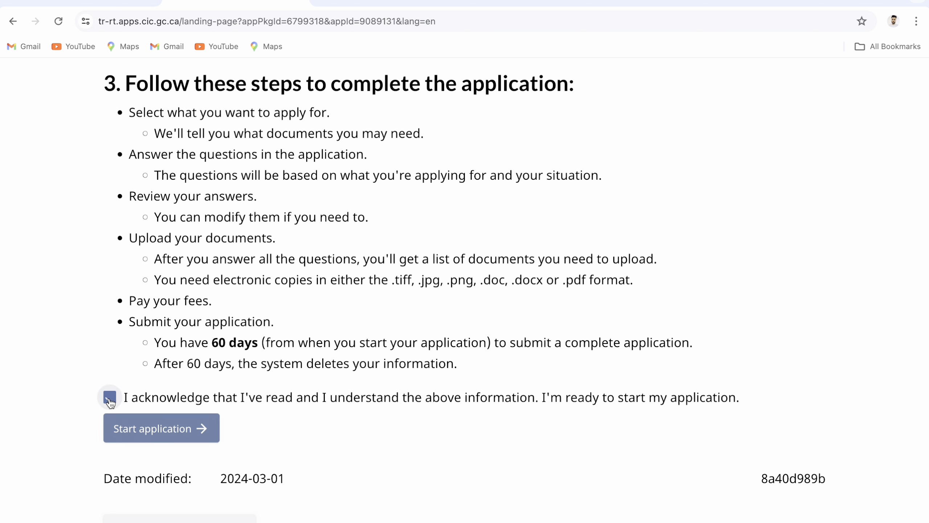
{"action": "scroll", "coordinate": [343, 293], "scroll_direction": "up", "scroll_amount": 1}
{"action": "scroll", "coordinate": [114, 342], "scroll_direction": "down", "scroll_amount": 3}
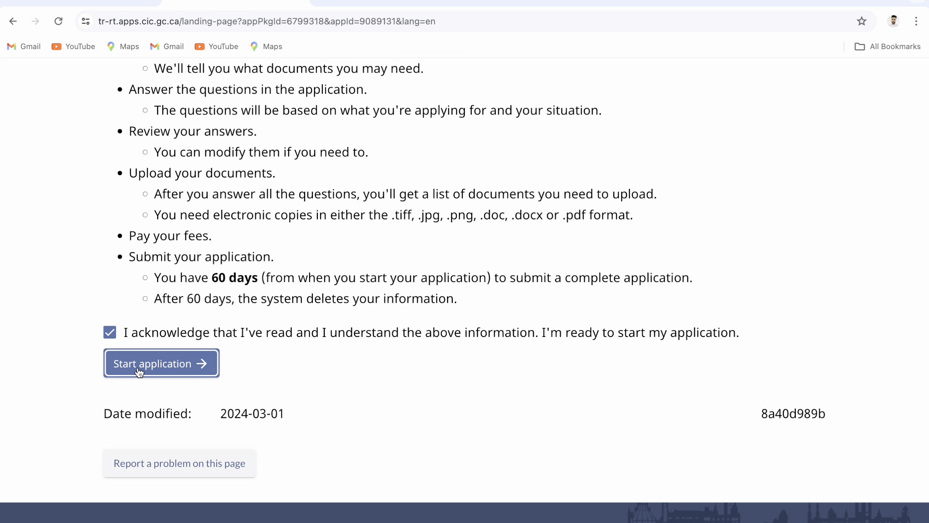
- Start the application, answer No to applying for more than 1 person, and save
{"action": "left_click", "coordinate": [165, 377]}
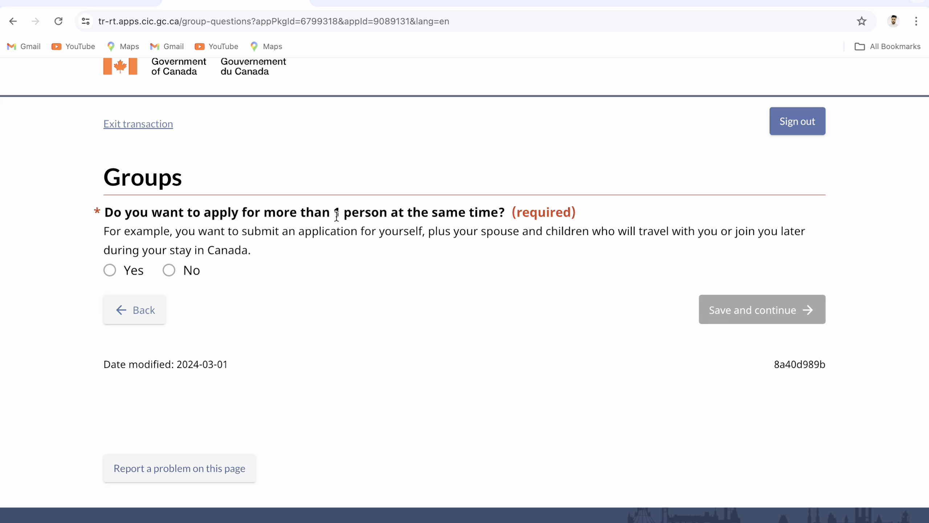
{"action": "left_click_drag", "start_coordinate": [336, 215], "coordinate": [387, 214]}
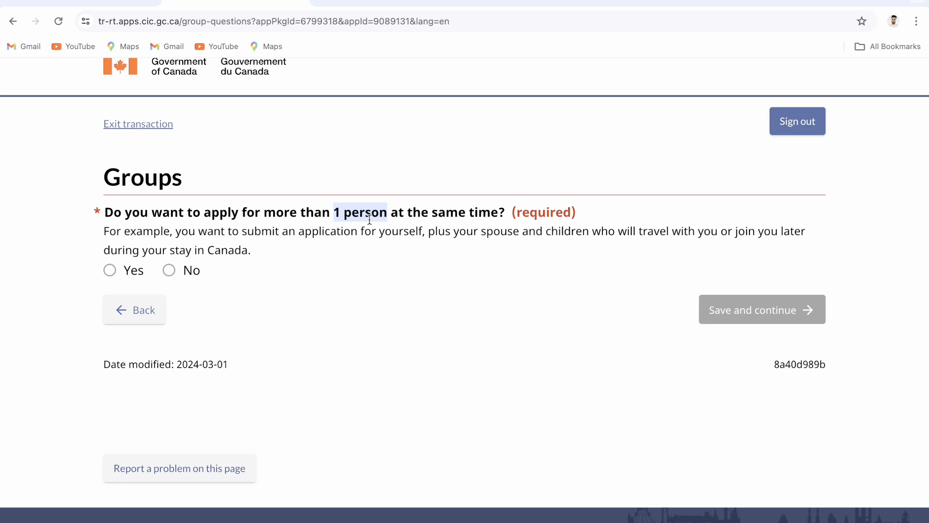
{"action": "left_click", "coordinate": [170, 275]}
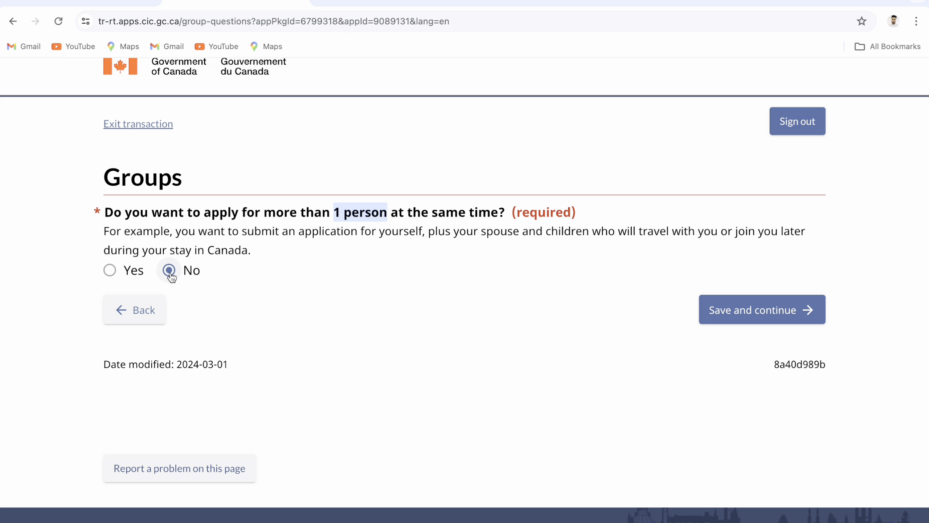
{"action": "left_click", "coordinate": [770, 310]}
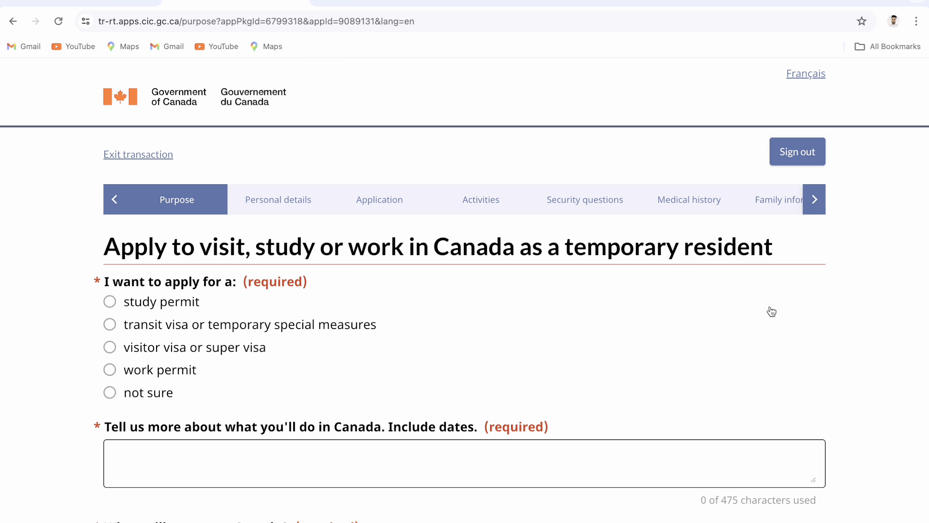
- Choose 'visitor visa or super visa' as what to apply for
{"action": "scroll", "coordinate": [376, 390], "scroll_direction": "down", "scroll_amount": 2}
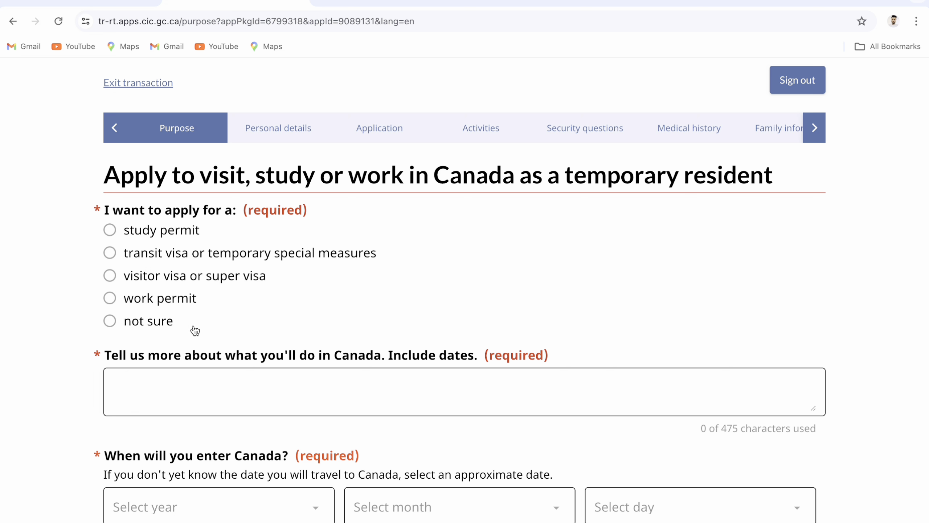
{"action": "scroll", "coordinate": [195, 331], "scroll_direction": "down", "scroll_amount": 1}
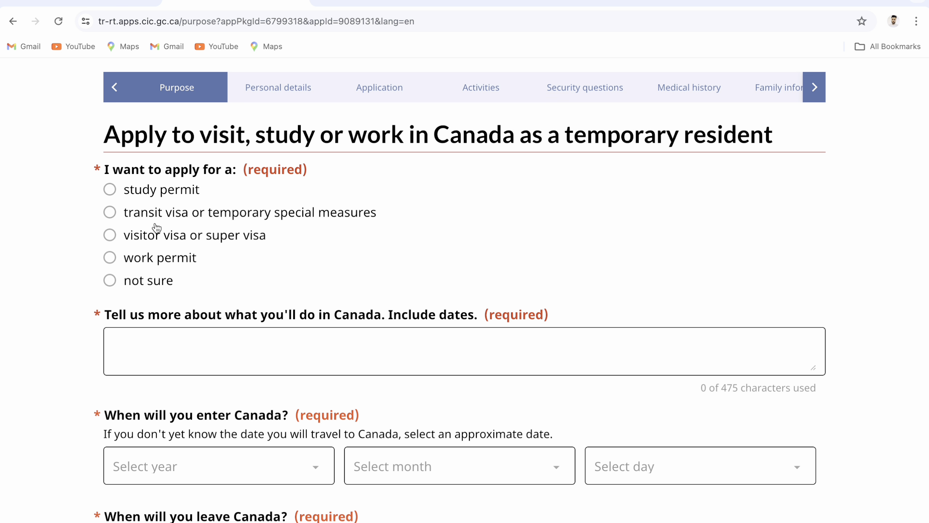
{"action": "left_click", "coordinate": [143, 241]}
- Read through the options under the 'Why do you need a visa?' question
{"action": "scroll", "coordinate": [184, 259], "scroll_direction": "down", "scroll_amount": 3}
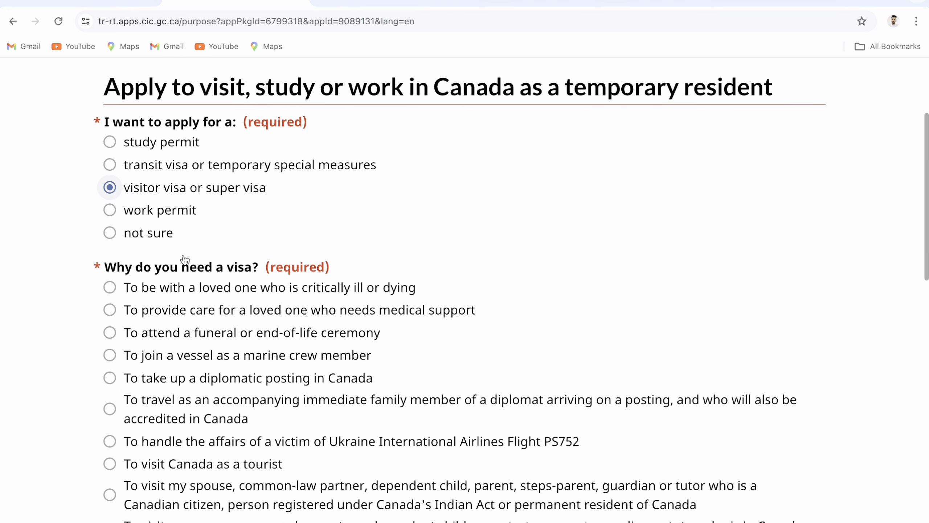
{"action": "scroll", "coordinate": [185, 259], "scroll_direction": "down", "scroll_amount": 2}
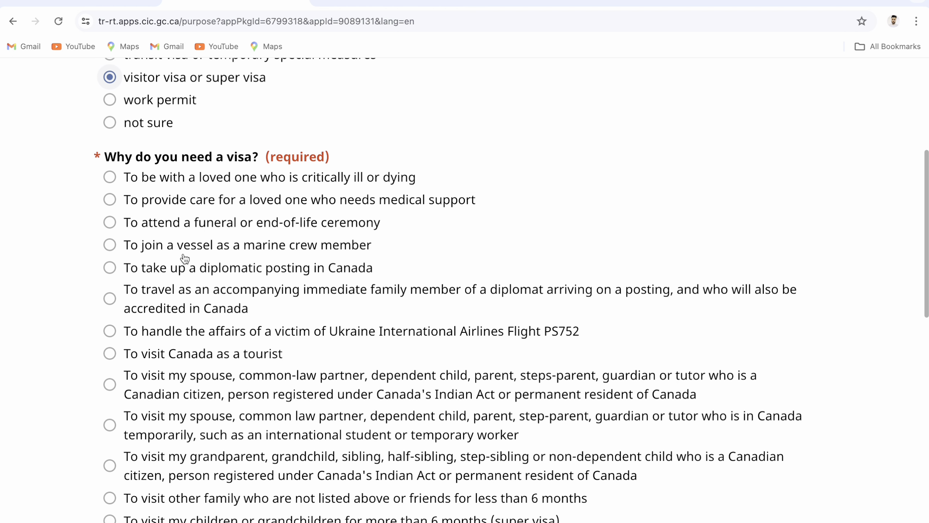
{"action": "scroll", "coordinate": [183, 260], "scroll_direction": "up", "scroll_amount": 2}
{"action": "scroll", "coordinate": [185, 259], "scroll_direction": "down", "scroll_amount": 2}
{"action": "scroll", "coordinate": [184, 259], "scroll_direction": "down", "scroll_amount": 2}
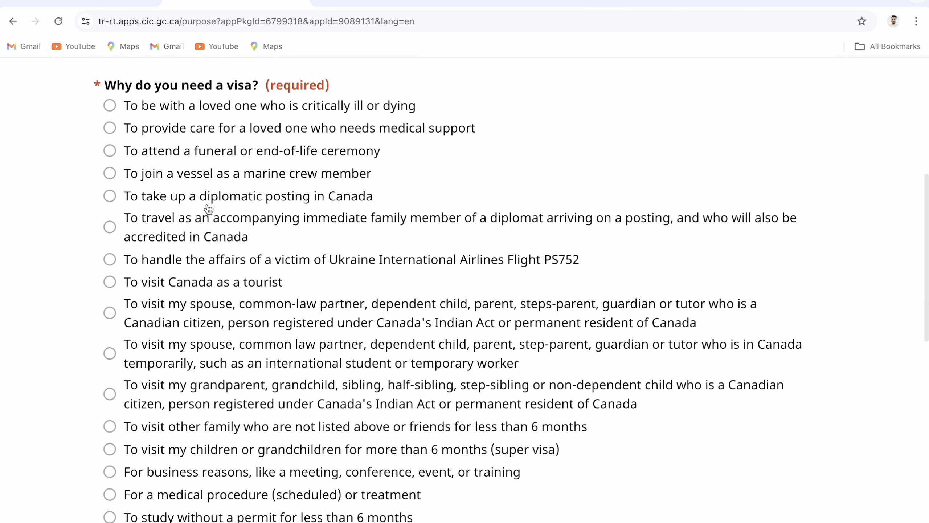
{"action": "scroll", "coordinate": [205, 490], "scroll_direction": "down", "scroll_amount": 3}
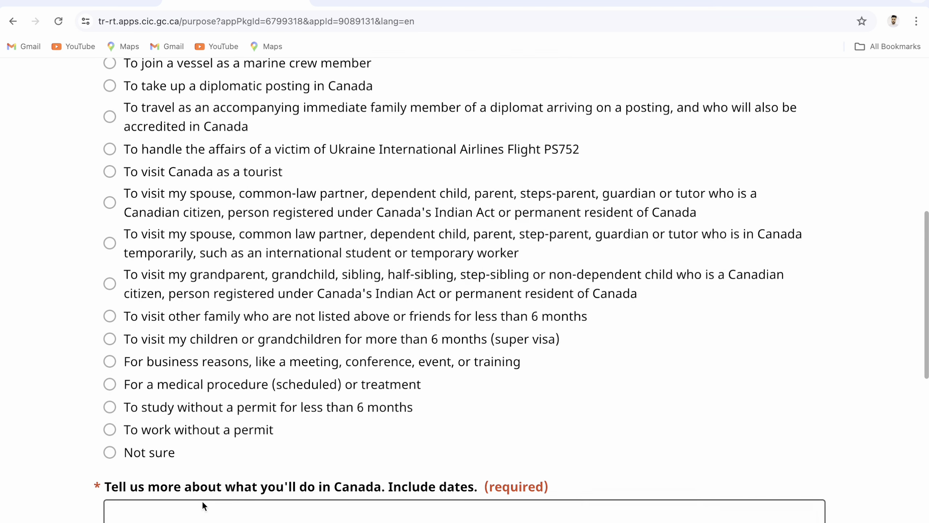
{"action": "scroll", "coordinate": [203, 500], "scroll_direction": "up", "scroll_amount": 2}
{"action": "scroll", "coordinate": [204, 505], "scroll_direction": "down", "scroll_amount": 1}
{"action": "scroll", "coordinate": [204, 506], "scroll_direction": "up", "scroll_amount": 8}
{"action": "scroll", "coordinate": [204, 506], "scroll_direction": "down", "scroll_amount": 1}
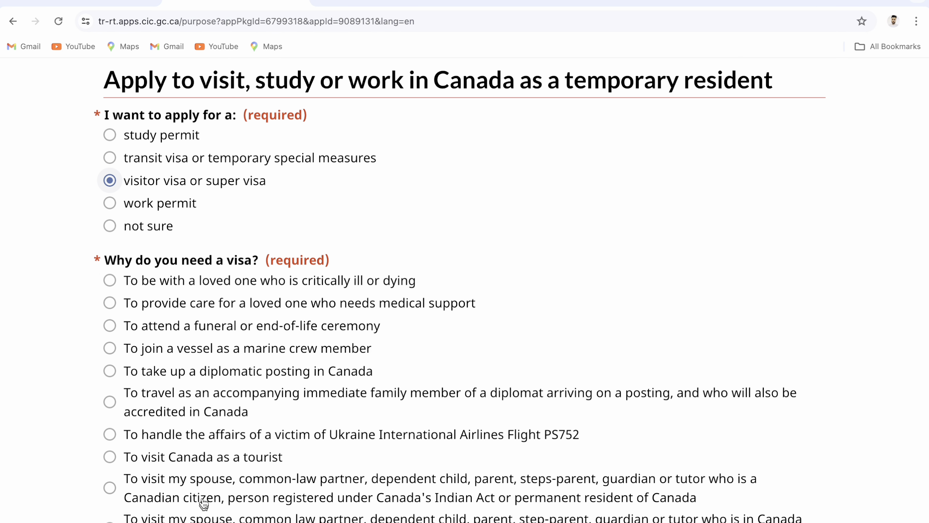
{"action": "left_click_drag", "start_coordinate": [106, 260], "coordinate": [264, 258]}
{"action": "left_click", "coordinate": [391, 241]}
{"action": "scroll", "coordinate": [326, 346], "scroll_direction": "down", "scroll_amount": 2}
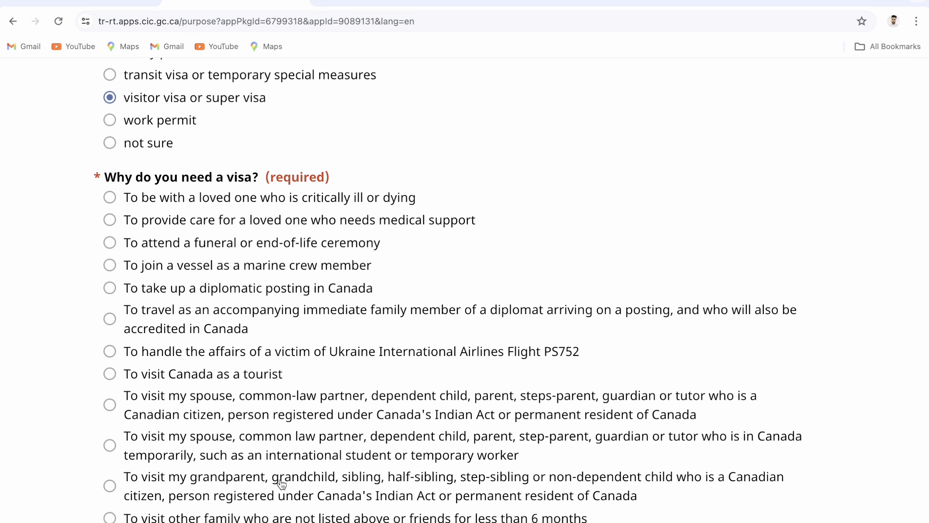
{"action": "scroll", "coordinate": [260, 425], "scroll_direction": "down", "scroll_amount": 1}
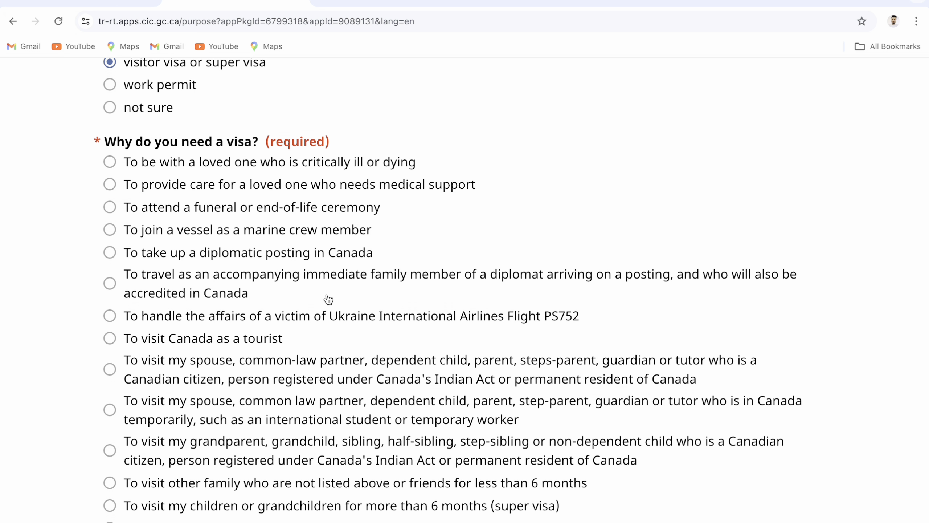
{"action": "scroll", "coordinate": [325, 297], "scroll_direction": "down", "scroll_amount": 1}
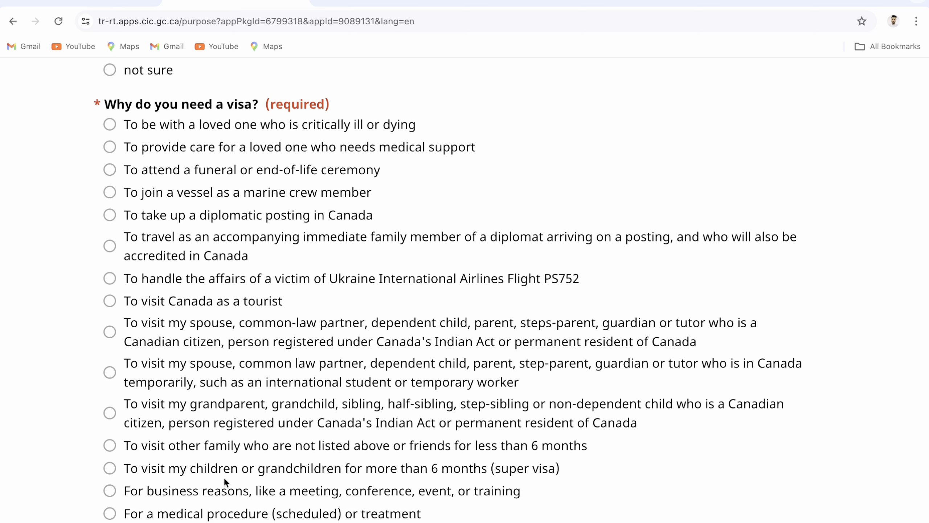
{"action": "scroll", "coordinate": [223, 477], "scroll_direction": "down", "scroll_amount": 1}
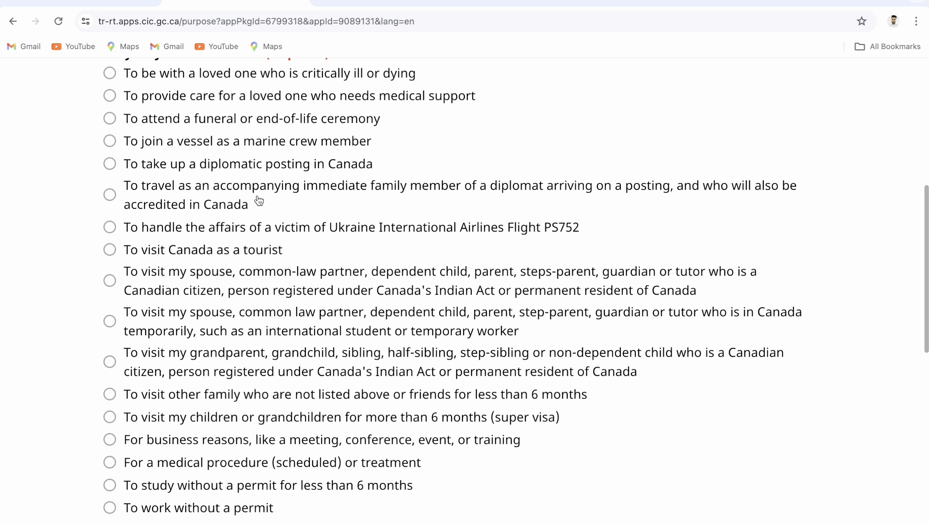
{"action": "scroll", "coordinate": [259, 201], "scroll_direction": "up", "scroll_amount": 1}
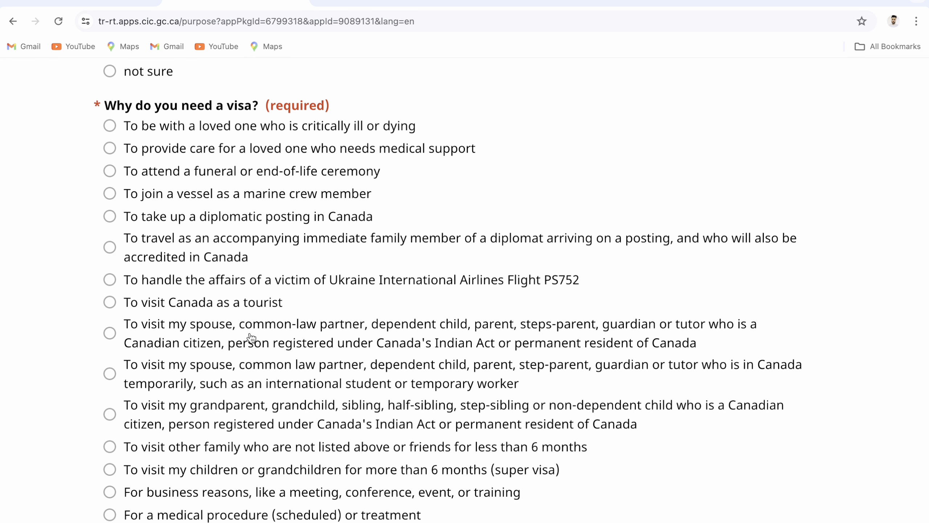
{"action": "scroll", "coordinate": [252, 337], "scroll_direction": "down", "scroll_amount": 1}
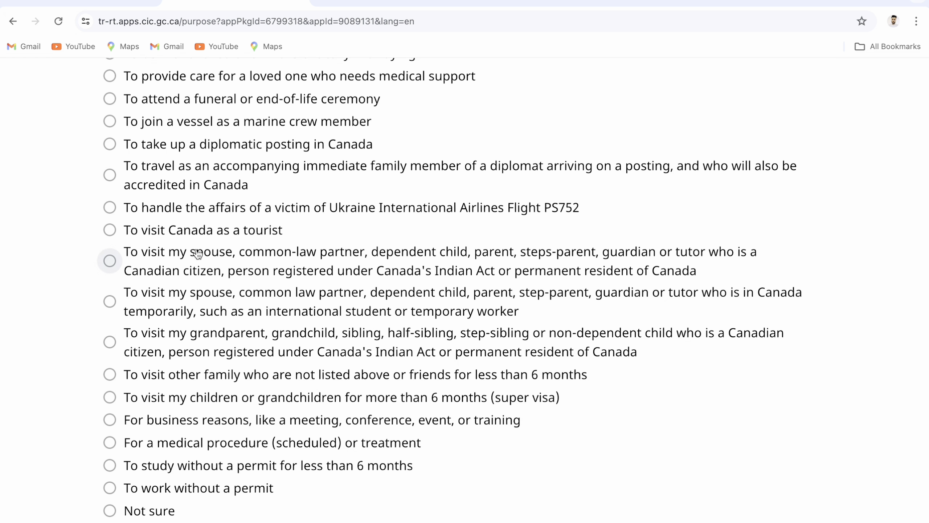
- Set the visa reason to visiting a spouse, partner or family member in Canada temporarily
{"action": "left_click", "coordinate": [486, 257]}
{"action": "scroll", "coordinate": [239, 309], "scroll_direction": "down", "scroll_amount": 1}
{"action": "scroll", "coordinate": [240, 310], "scroll_direction": "down", "scroll_amount": 1}
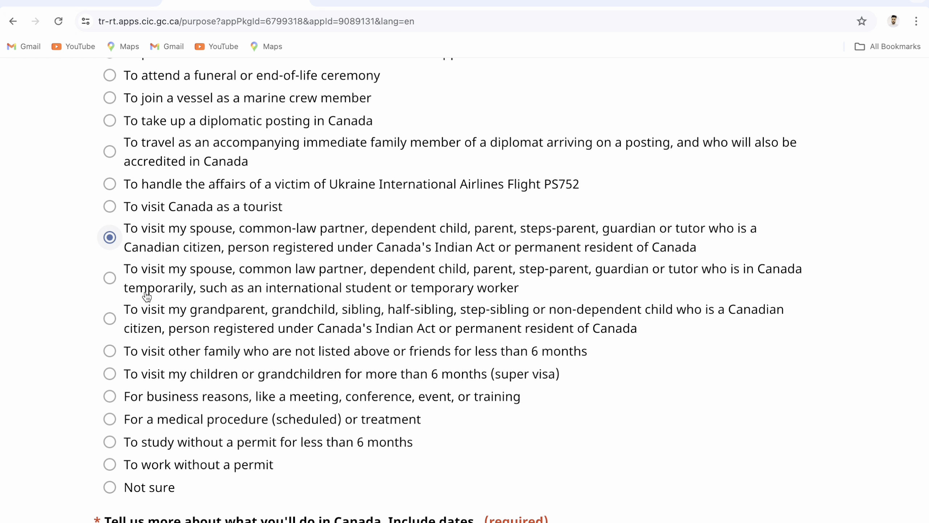
{"action": "left_click", "coordinate": [175, 294]}
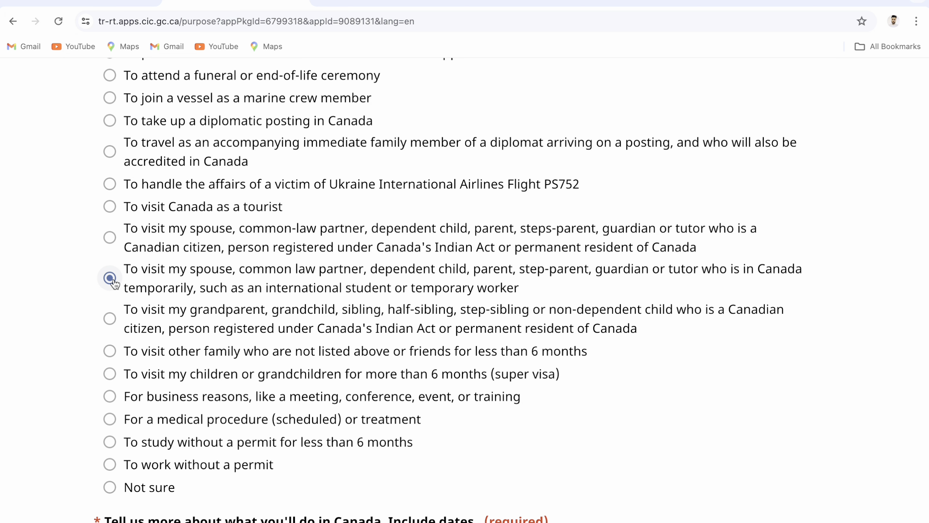
- Place the cursor in the 'Tell us more' box to describe the trip
{"action": "scroll", "coordinate": [112, 281], "scroll_direction": "up", "scroll_amount": 2}
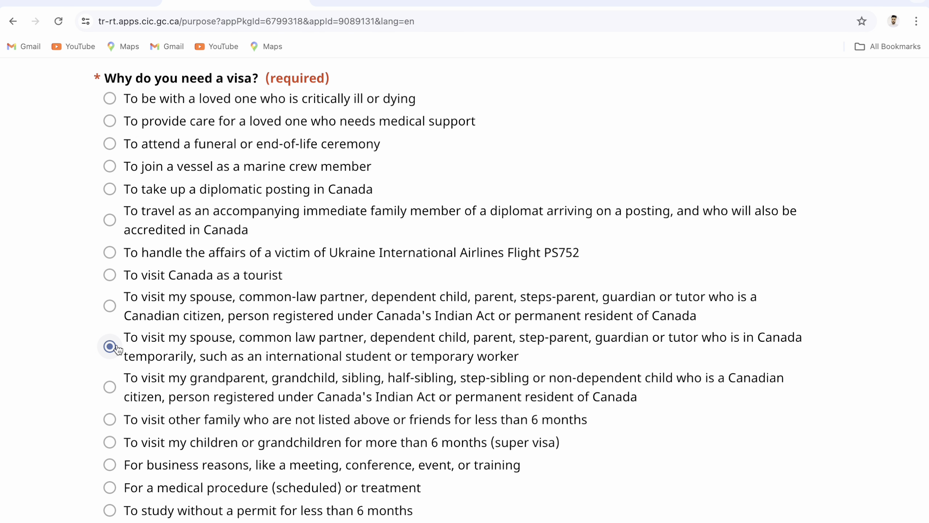
{"action": "scroll", "coordinate": [116, 348], "scroll_direction": "down", "scroll_amount": 1}
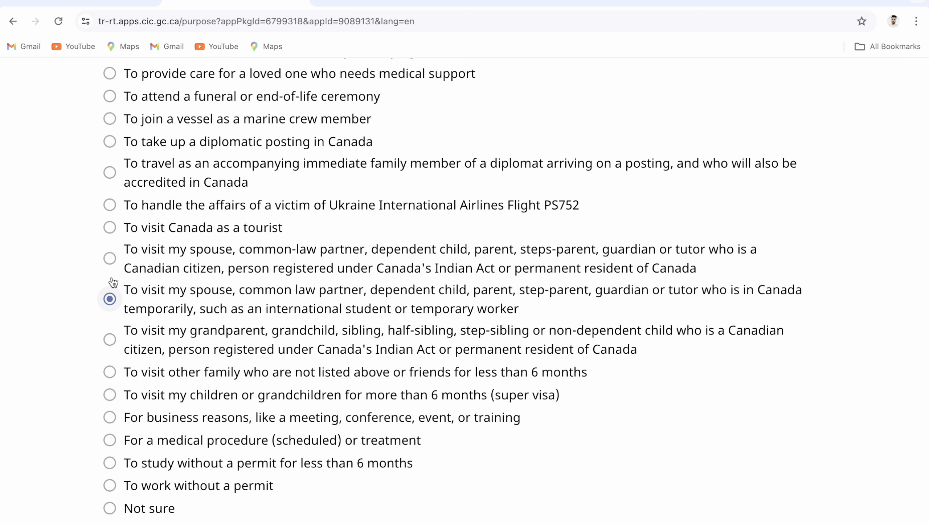
{"action": "scroll", "coordinate": [110, 298], "scroll_direction": "down", "scroll_amount": 5}
{"action": "scroll", "coordinate": [120, 257], "scroll_direction": "down", "scroll_amount": 4}
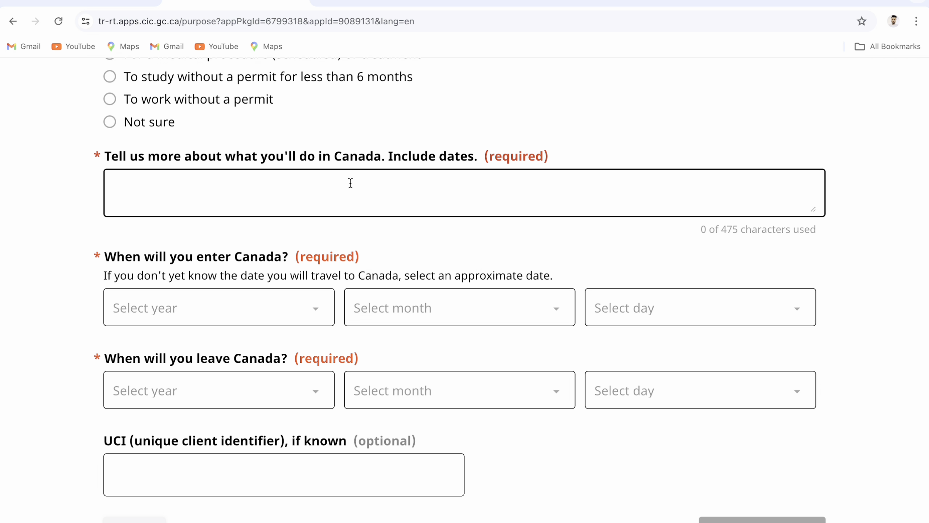
{"action": "left_click", "coordinate": [296, 206]}
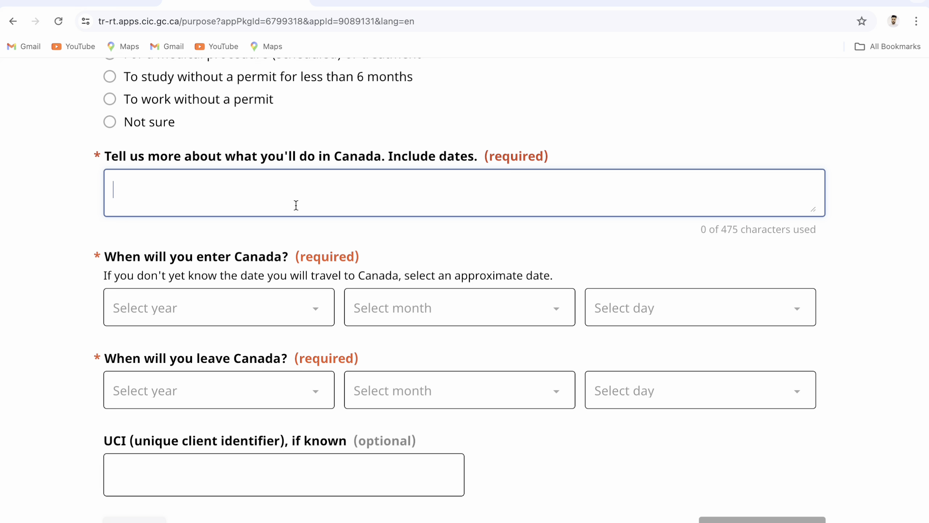
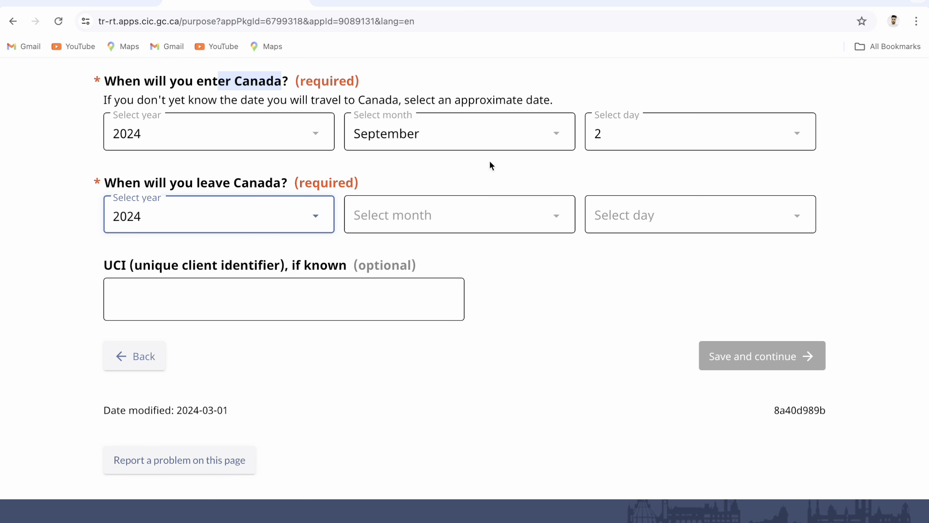
- Set the leave-Canada month to December and day to 2
{"action": "left_click", "coordinate": [550, 215]}
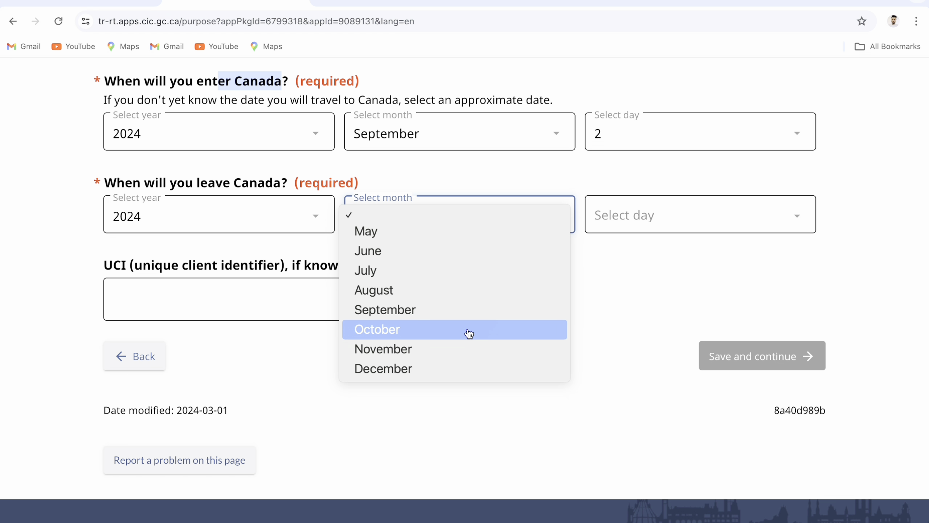
{"action": "left_click", "coordinate": [465, 367]}
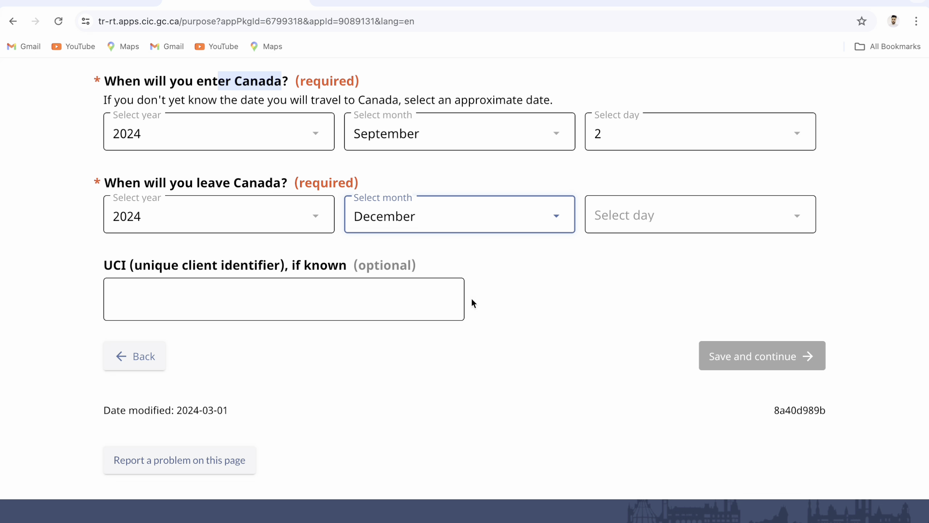
{"action": "scroll", "coordinate": [472, 298], "scroll_direction": "down", "scroll_amount": 1}
{"action": "scroll", "coordinate": [476, 279], "scroll_direction": "up", "scroll_amount": 2}
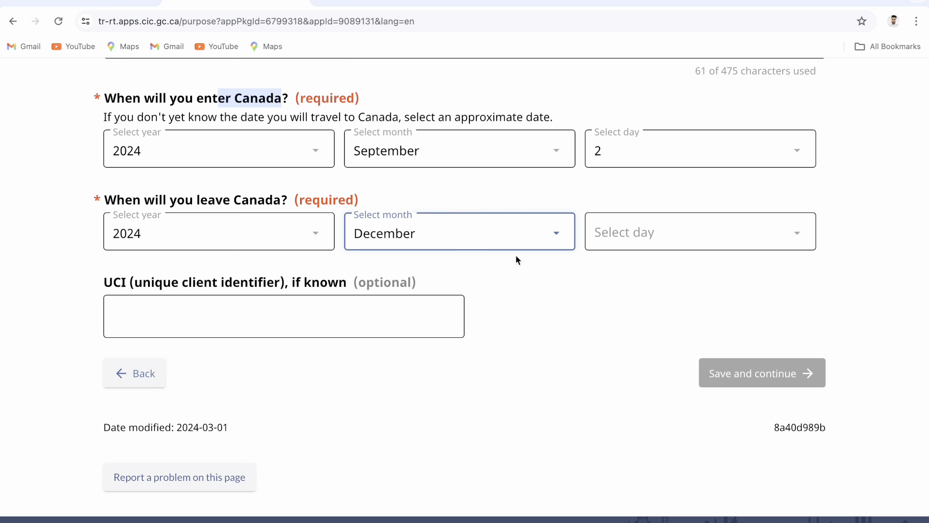
{"action": "scroll", "coordinate": [516, 259], "scroll_direction": "down", "scroll_amount": 1}
{"action": "left_click", "coordinate": [622, 210]}
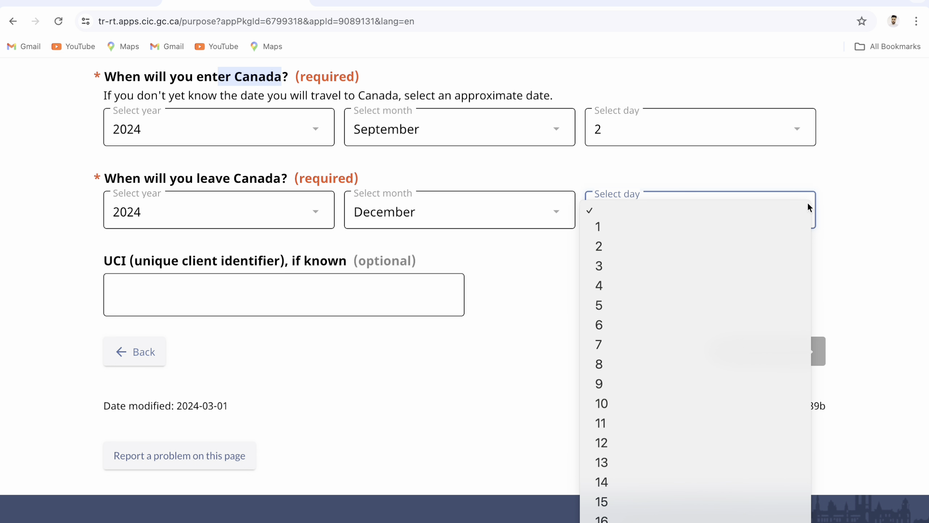
{"action": "left_click", "coordinate": [695, 246]}
{"action": "scroll", "coordinate": [382, 282], "scroll_direction": "down", "scroll_amount": 1}
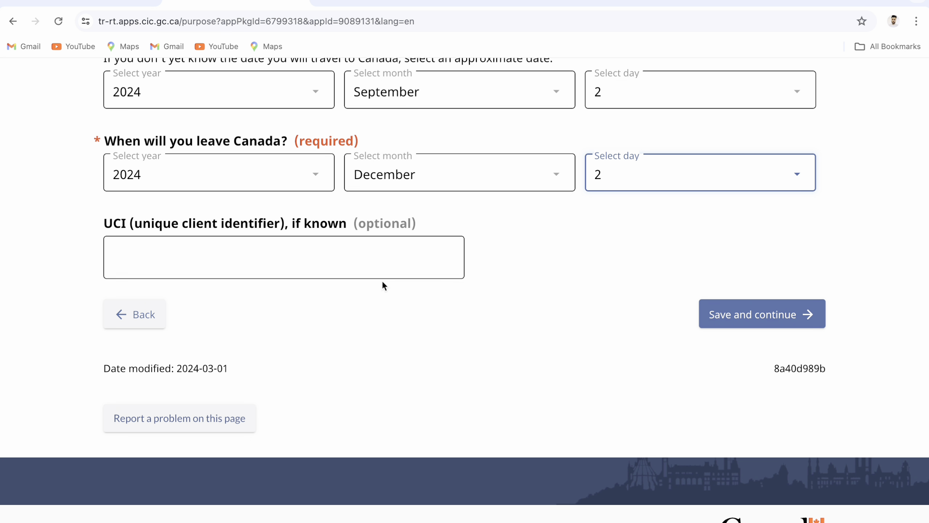
- Read the optional UCI (unique client identifier) label and leave the UCI field empty
{"action": "left_click", "coordinate": [107, 223]}
{"action": "left_click_drag", "start_coordinate": [107, 223], "coordinate": [438, 236]}
{"action": "left_click", "coordinate": [146, 276]}
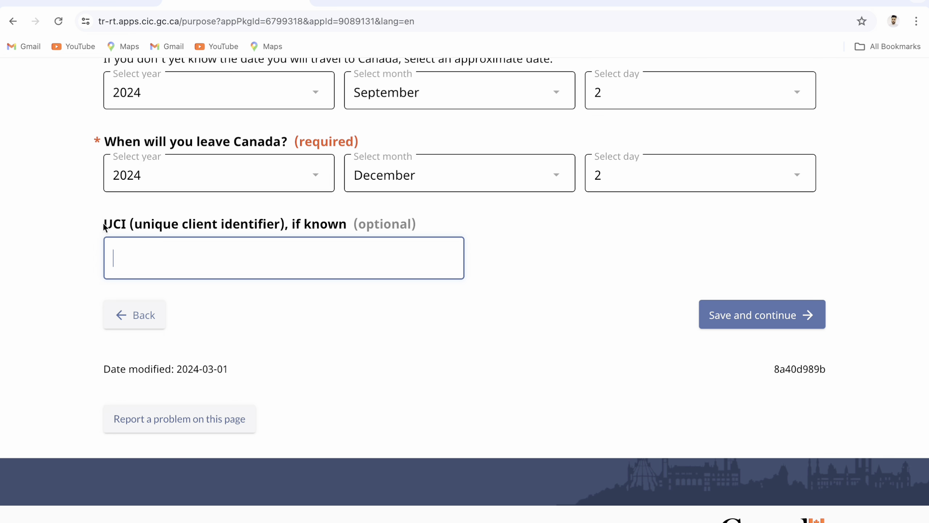
{"action": "left_click_drag", "start_coordinate": [104, 225], "coordinate": [365, 213]}
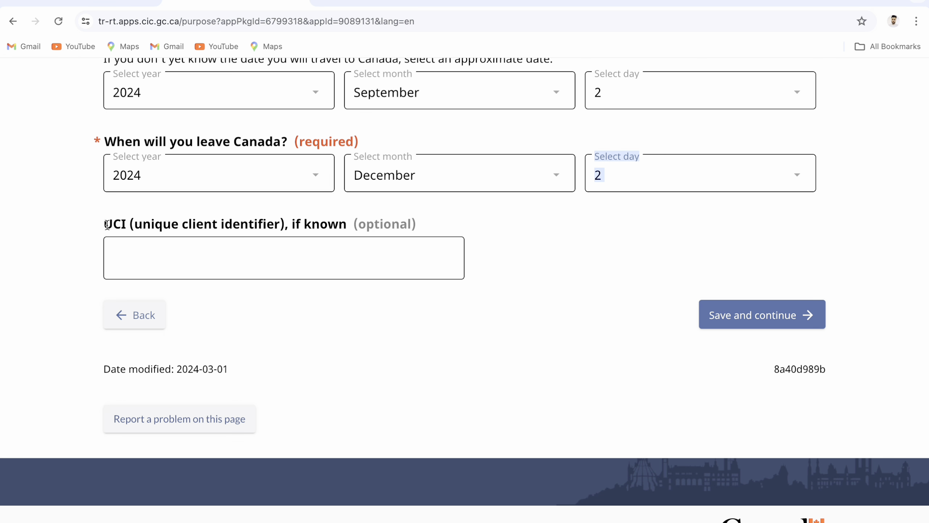
{"action": "mouse_move", "coordinate": [106, 224]}
{"action": "left_mouse_down"}
{"action": "mouse_move", "coordinate": [307, 216]}
{"action": "mouse_move", "coordinate": [100, 236]}
{"action": "left_mouse_up"}
{"action": "left_click_drag", "start_coordinate": [107, 225], "coordinate": [290, 217]}
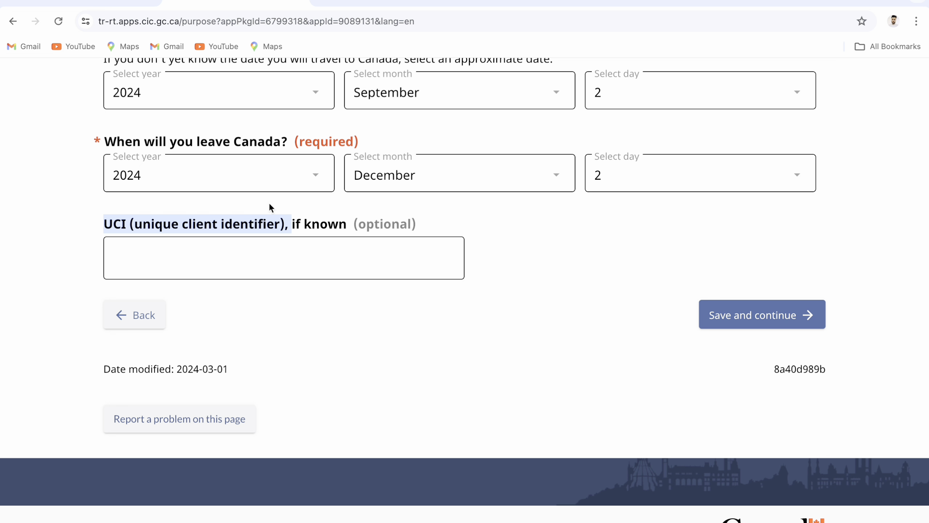
{"action": "left_click", "coordinate": [57, 269]}
{"action": "left_click_drag", "start_coordinate": [107, 224], "coordinate": [288, 228]}
{"action": "left_click", "coordinate": [120, 256]}
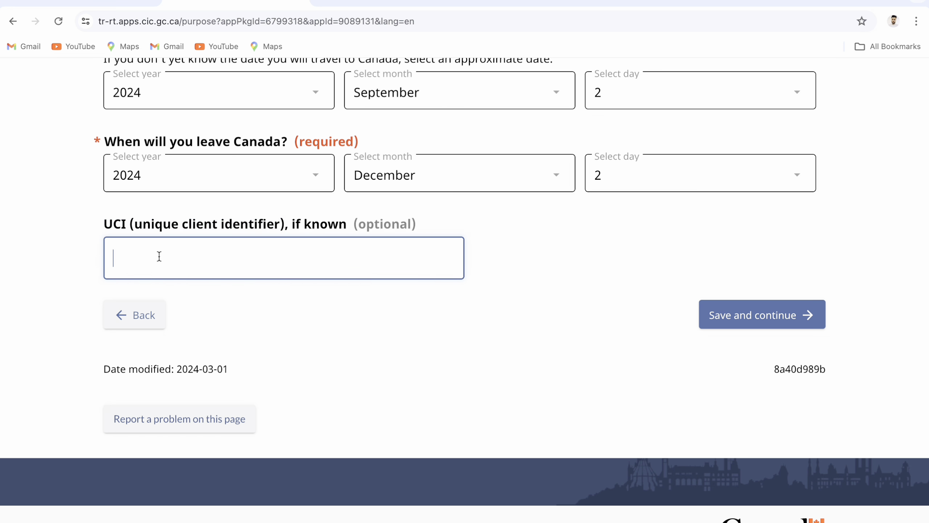
{"action": "left_click_drag", "start_coordinate": [360, 225], "coordinate": [419, 224]}
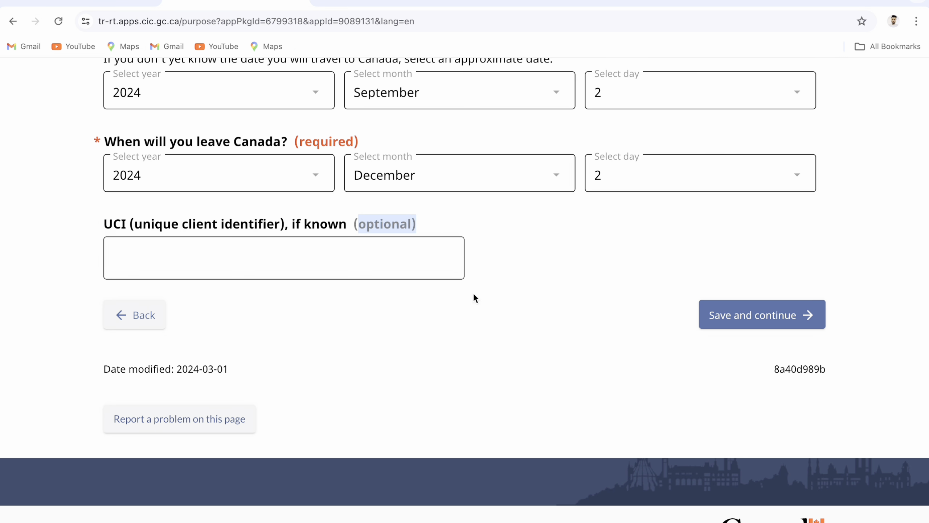
- Save the travel dates and move on to the application overview
{"action": "left_click", "coordinate": [777, 318]}
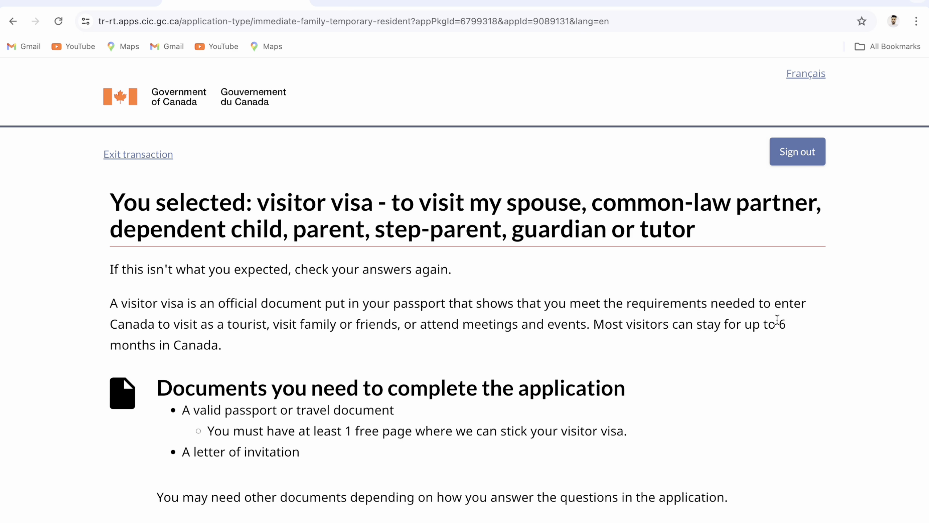
{"action": "scroll", "coordinate": [777, 319], "scroll_direction": "down", "scroll_amount": 1}
{"action": "scroll", "coordinate": [773, 309], "scroll_direction": "down", "scroll_amount": 4}
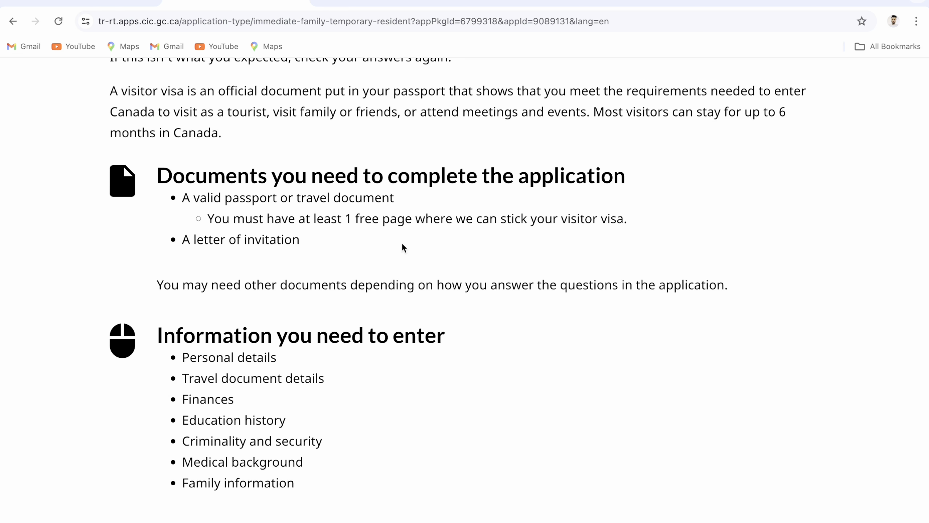
{"action": "scroll", "coordinate": [402, 244], "scroll_direction": "down", "scroll_amount": 4}
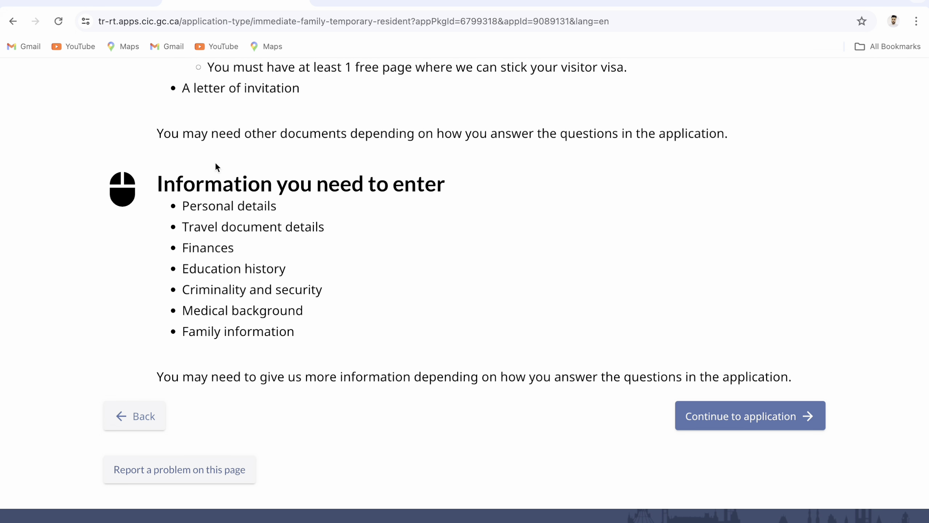
- Review the seven sections to complete, from Personal details through Family information
{"action": "left_click_drag", "start_coordinate": [182, 204], "coordinate": [320, 343]}
{"action": "left_click", "coordinate": [320, 343]}
{"action": "left_click_drag", "start_coordinate": [184, 207], "coordinate": [285, 214]}
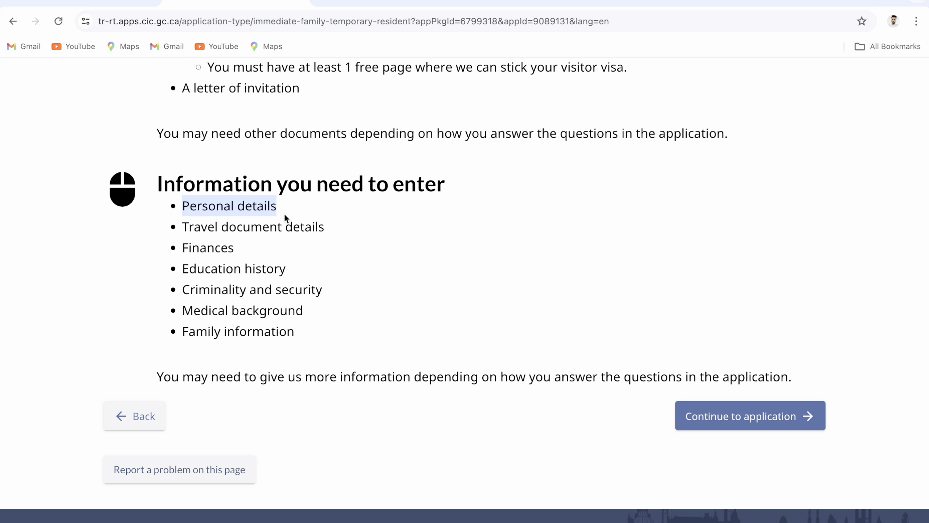
{"action": "left_click_drag", "start_coordinate": [182, 227], "coordinate": [331, 222]}
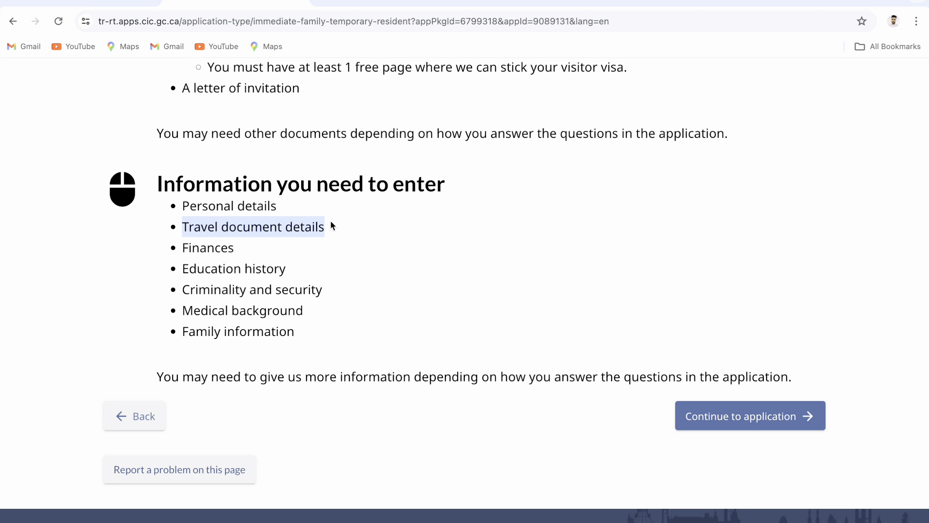
{"action": "left_click", "coordinate": [186, 247]}
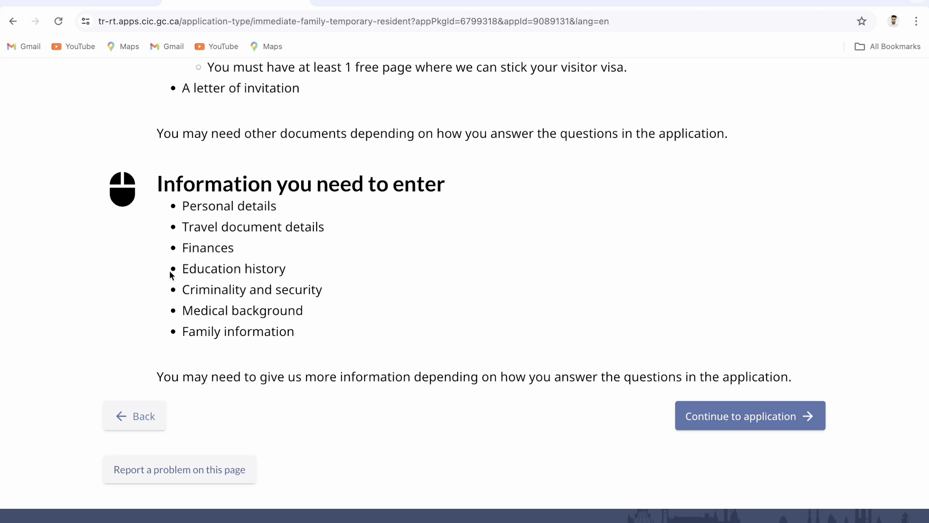
{"action": "left_click_drag", "start_coordinate": [180, 244], "coordinate": [283, 246]}
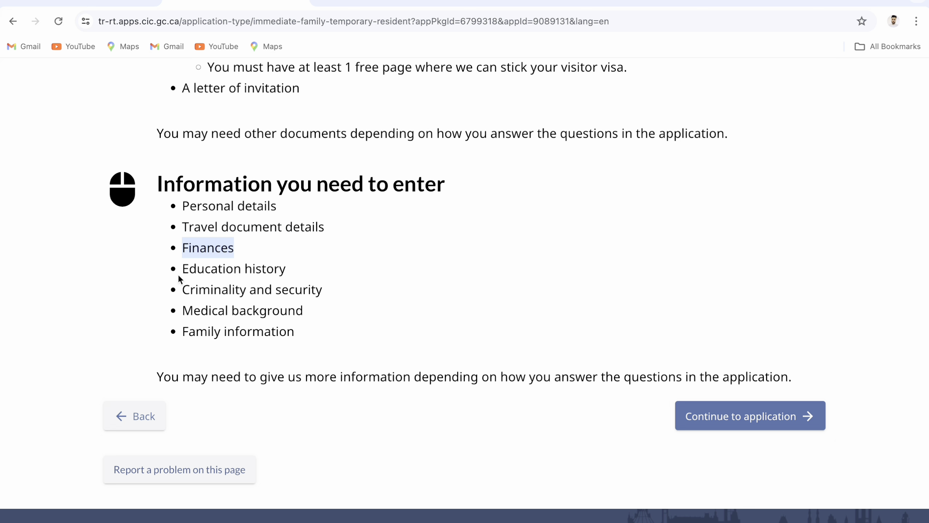
{"action": "left_click_drag", "start_coordinate": [181, 269], "coordinate": [294, 274]}
{"action": "left_click_drag", "start_coordinate": [186, 295], "coordinate": [339, 302]}
{"action": "left_click_drag", "start_coordinate": [183, 309], "coordinate": [317, 311]}
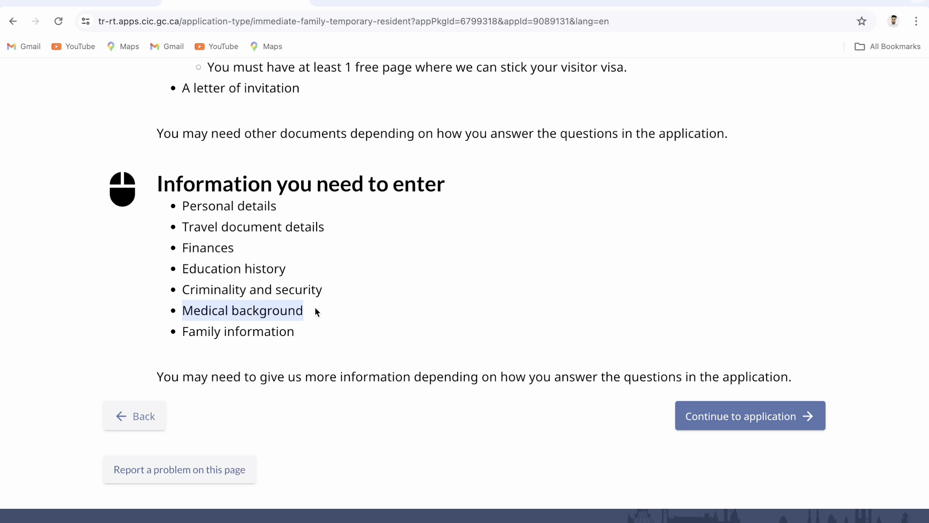
{"action": "left_click_drag", "start_coordinate": [182, 328], "coordinate": [379, 339]}
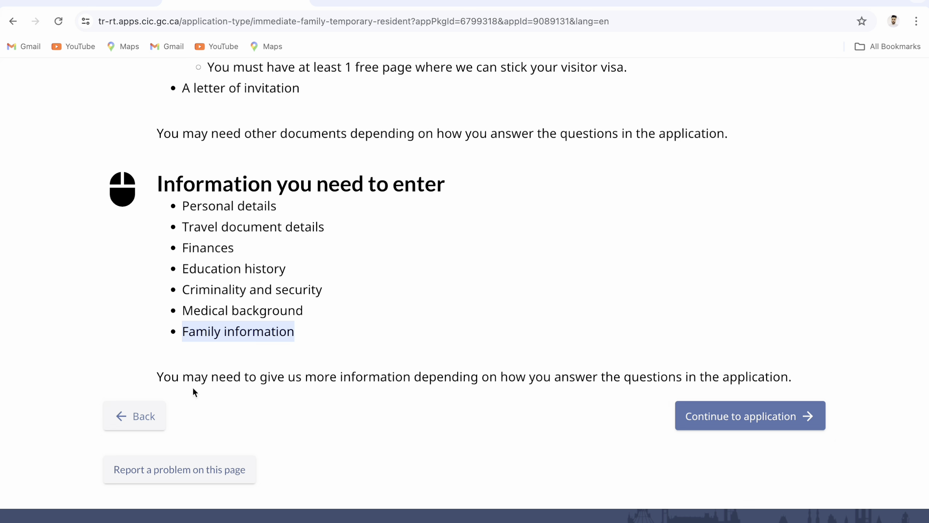
- Start the application form, answer No to the Representative question and save
{"action": "left_click", "coordinate": [729, 424]}
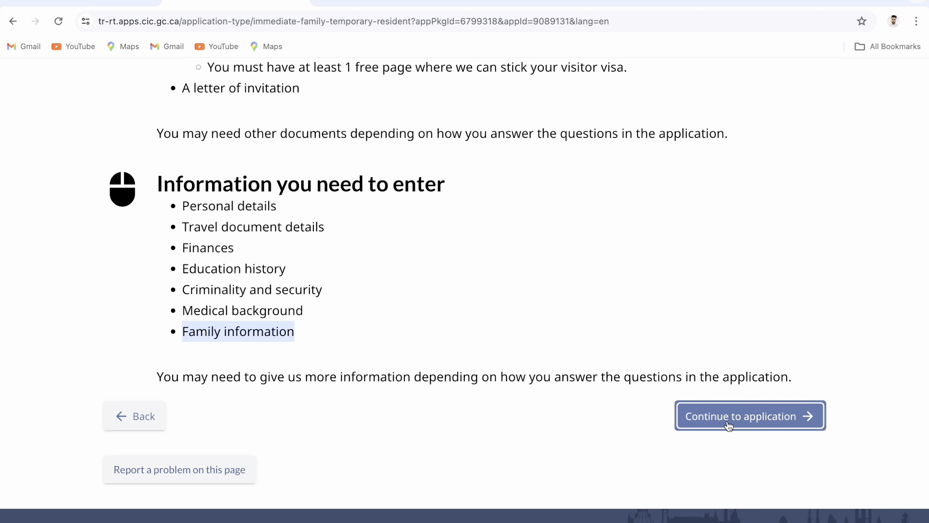
{"action": "scroll", "coordinate": [274, 458], "scroll_direction": "down", "scroll_amount": 2}
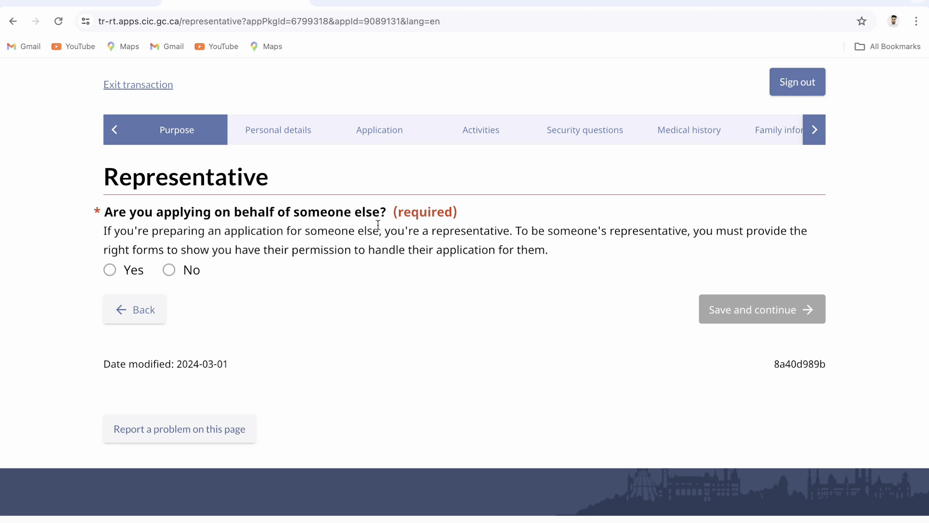
{"action": "left_click", "coordinate": [170, 271]}
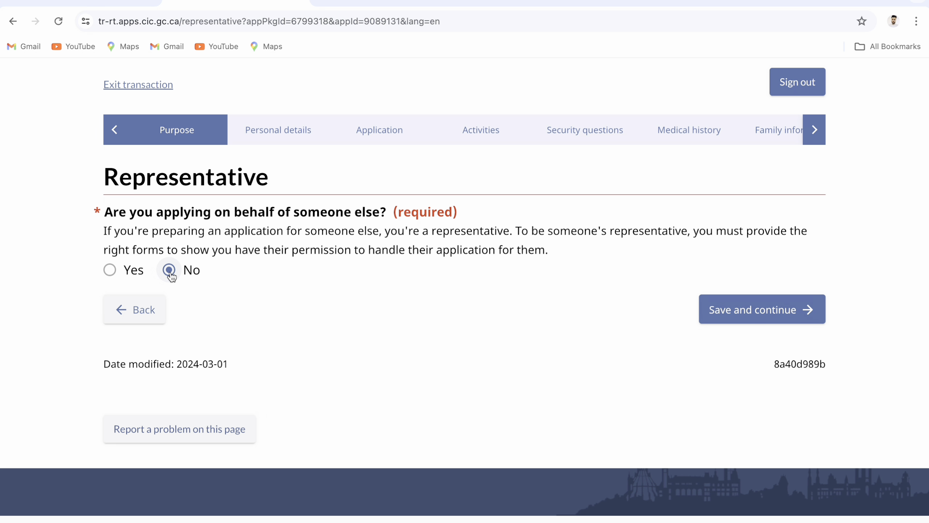
{"action": "left_click", "coordinate": [776, 308]}
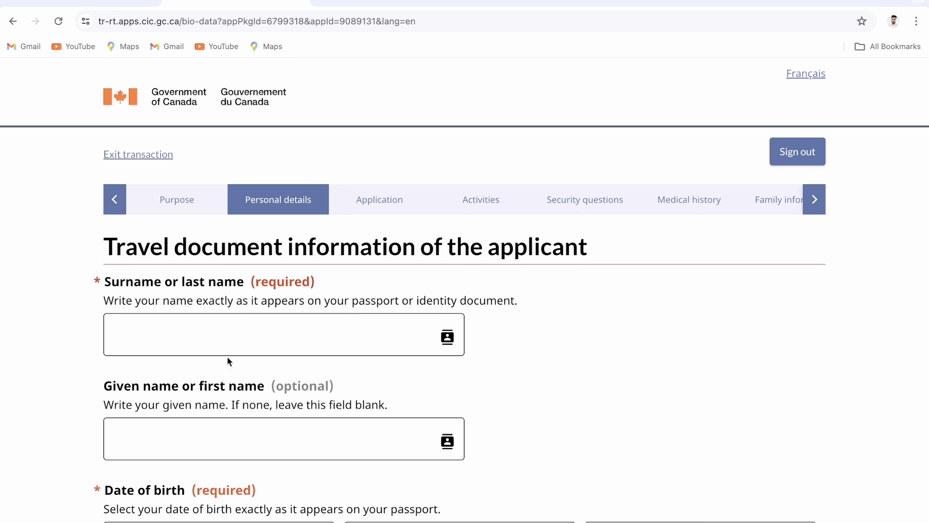
- Enter the applicant's surname and given name
{"action": "scroll", "coordinate": [226, 356], "scroll_direction": "down", "scroll_amount": 2}
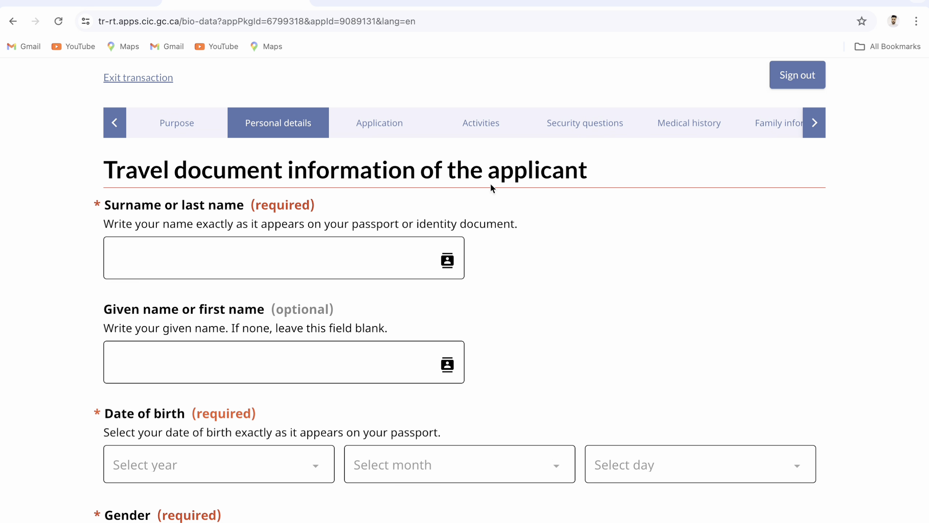
{"action": "scroll", "coordinate": [108, 230], "scroll_direction": "down", "scroll_amount": 1}
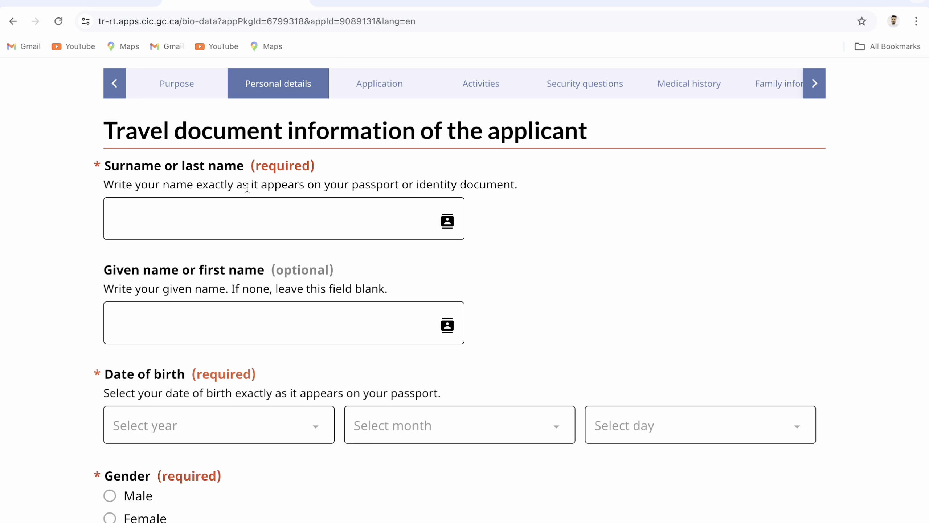
{"action": "left_click", "coordinate": [142, 208]}
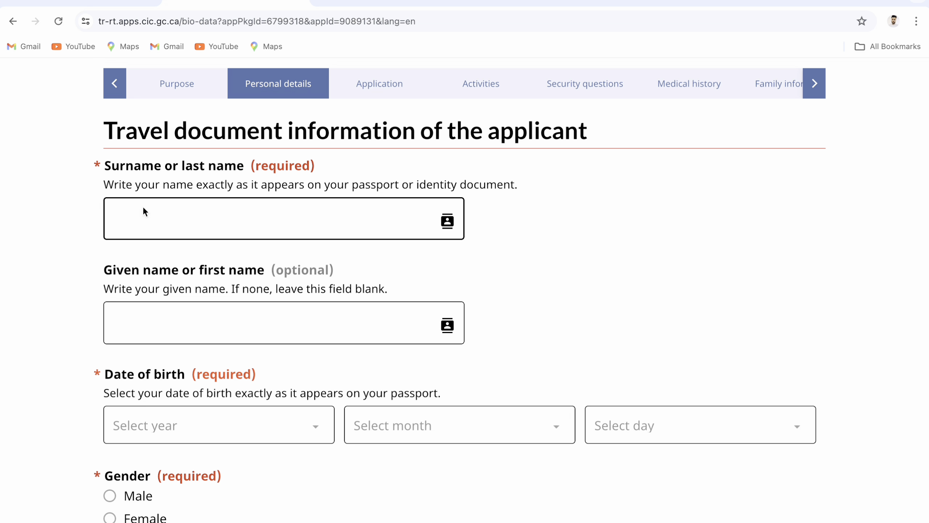
{"action": "left_click", "coordinate": [144, 208]}
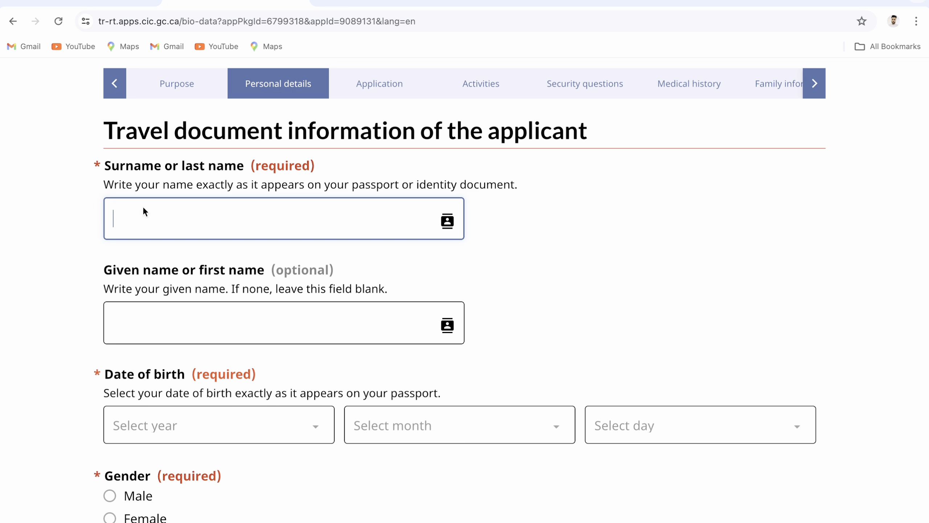
{"action": "left_click", "coordinate": [149, 327]}
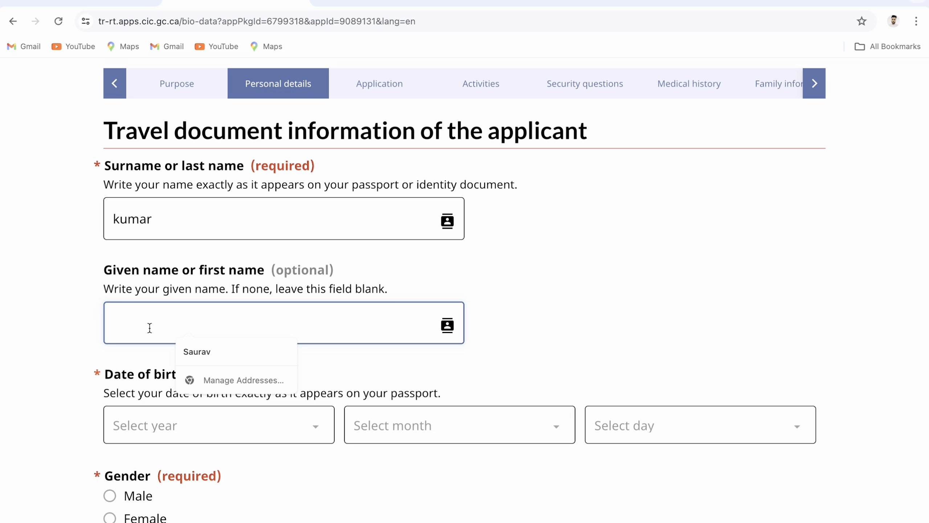
{"action": "left_click", "coordinate": [472, 305]}
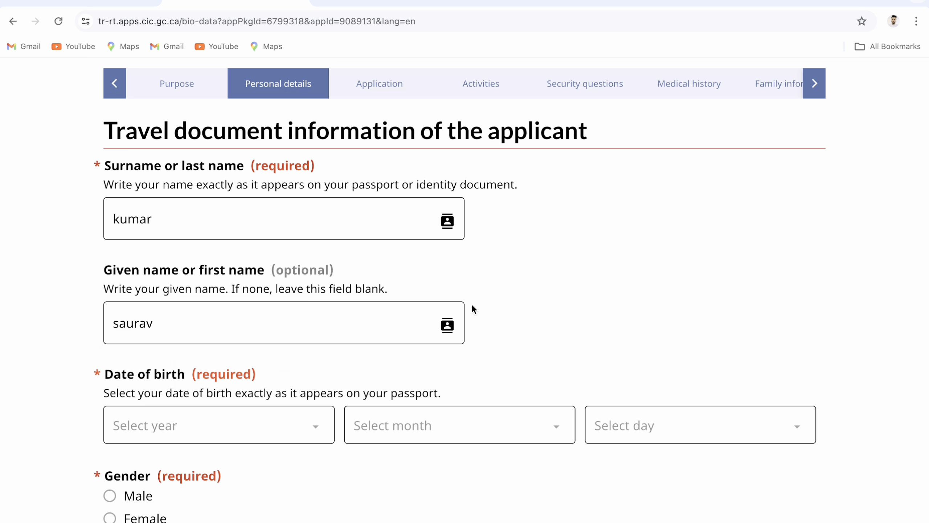
{"action": "scroll", "coordinate": [475, 293], "scroll_direction": "down", "scroll_amount": 2}
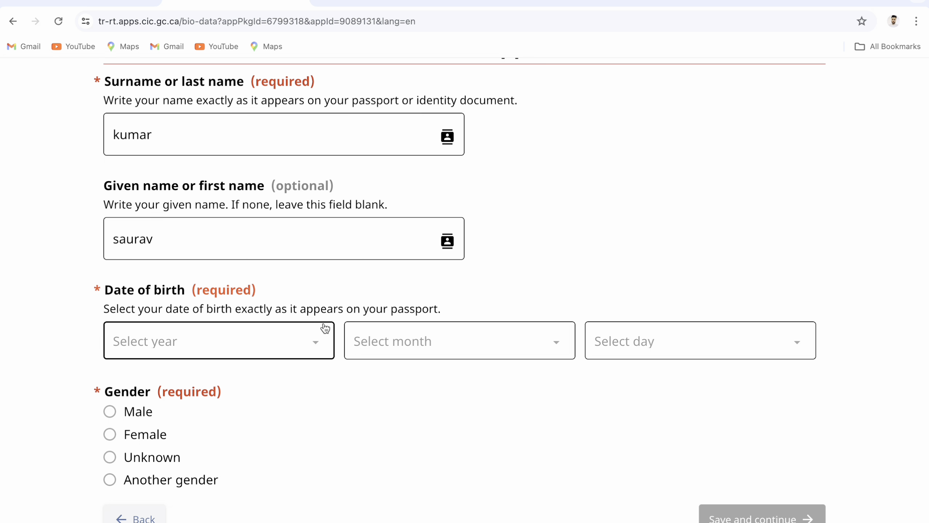
- Set the birth date to 4 June 2002 and gender to Male, then save
{"action": "left_click", "coordinate": [307, 354]}
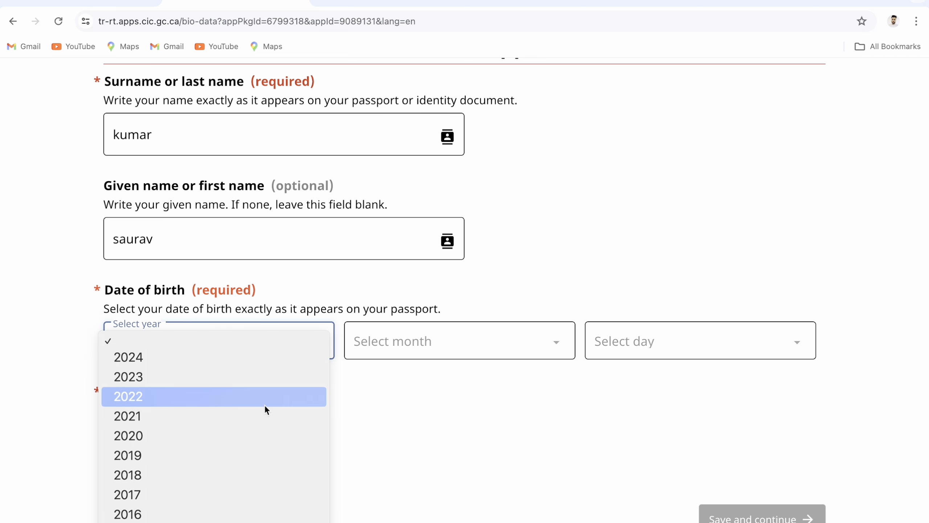
{"action": "scroll", "coordinate": [264, 404], "scroll_direction": "down", "scroll_amount": 10}
{"action": "scroll", "coordinate": [265, 404], "scroll_direction": "down", "scroll_amount": 4}
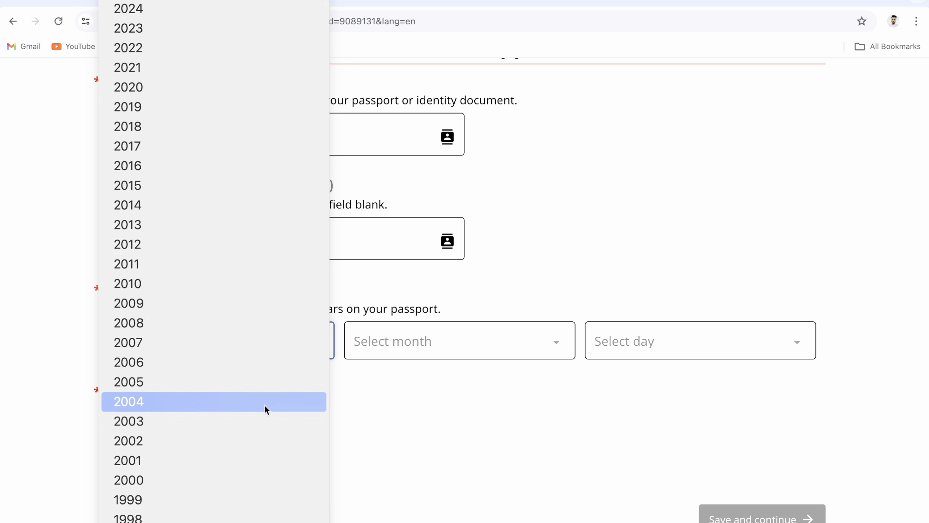
{"action": "left_click", "coordinate": [263, 388]}
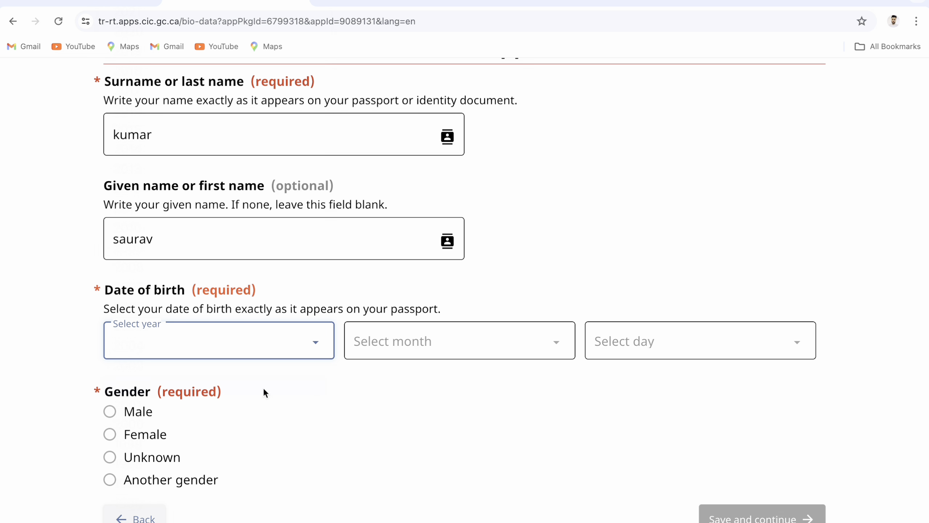
{"action": "left_click", "coordinate": [527, 323]}
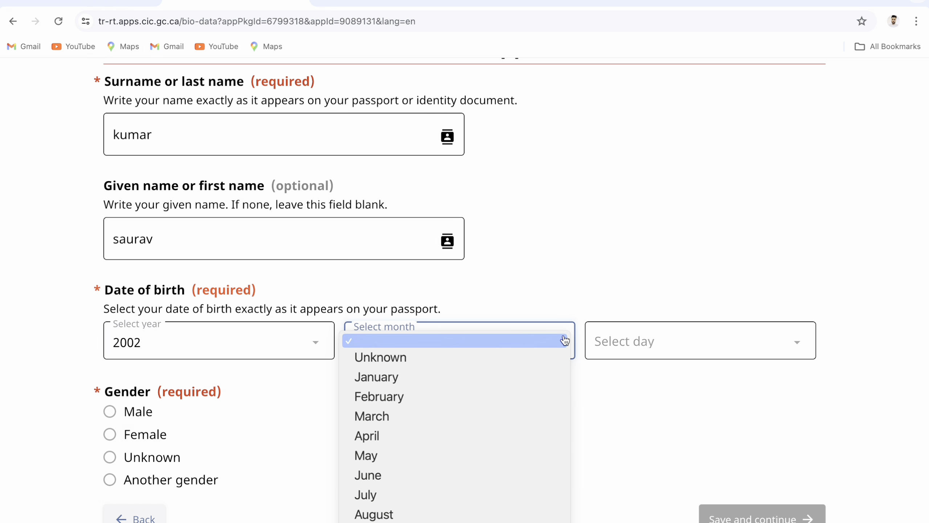
{"action": "left_click", "coordinate": [441, 475]}
{"action": "left_click", "coordinate": [728, 344]}
{"action": "left_click", "coordinate": [642, 434]}
{"action": "scroll", "coordinate": [640, 427], "scroll_direction": "down", "scroll_amount": 5}
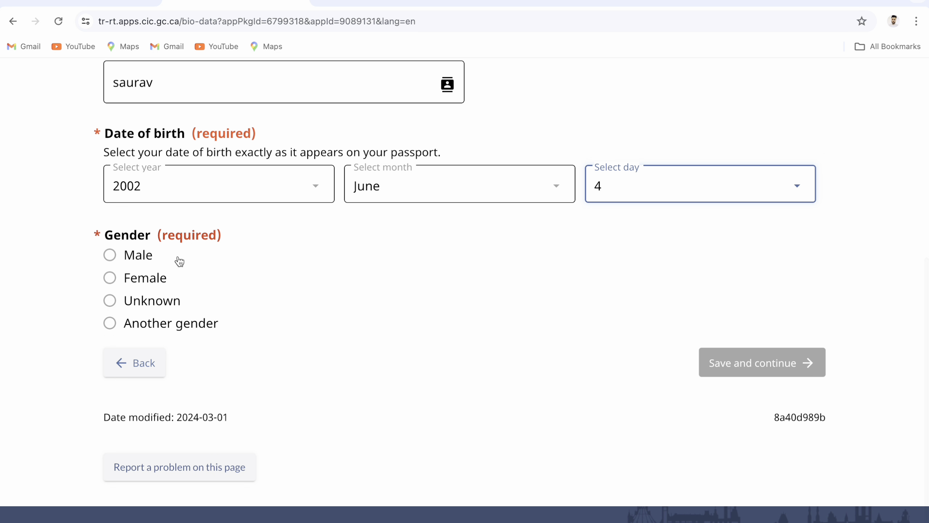
{"action": "left_click", "coordinate": [109, 255]}
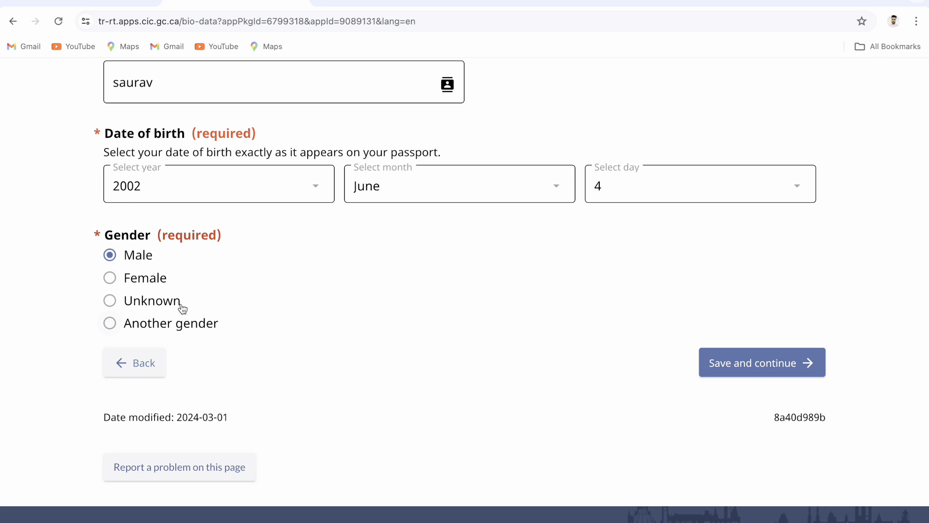
{"action": "left_click", "coordinate": [748, 367]}
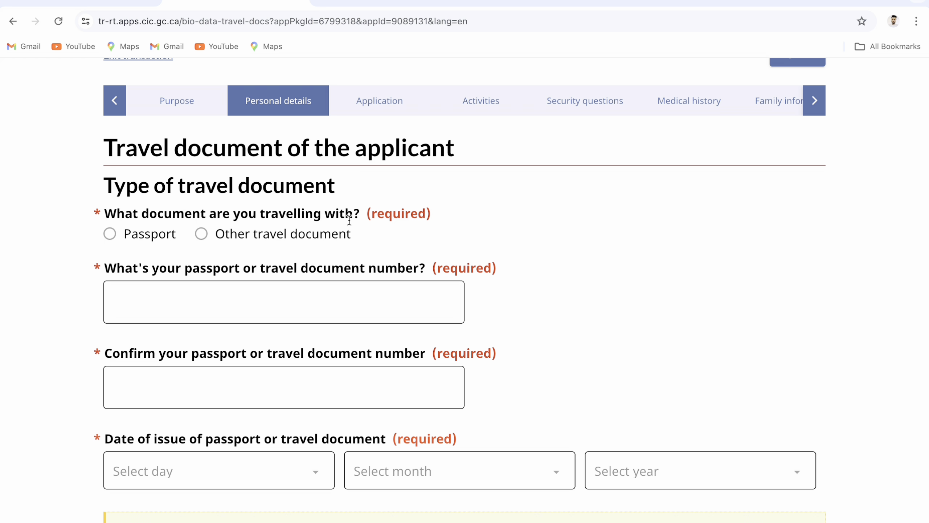
- Mark the travel document as a Regular passport
{"action": "scroll", "coordinate": [173, 254], "scroll_direction": "down", "scroll_amount": 2}
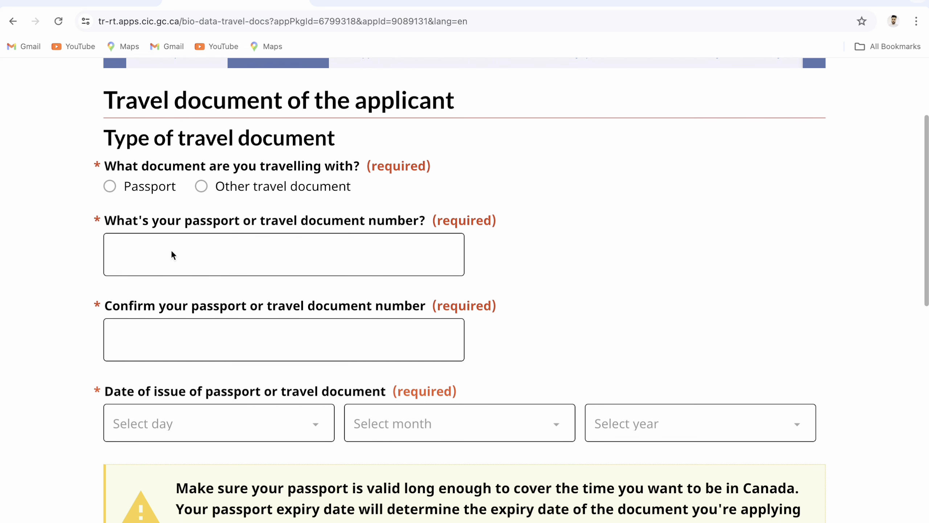
{"action": "left_click", "coordinate": [110, 186]}
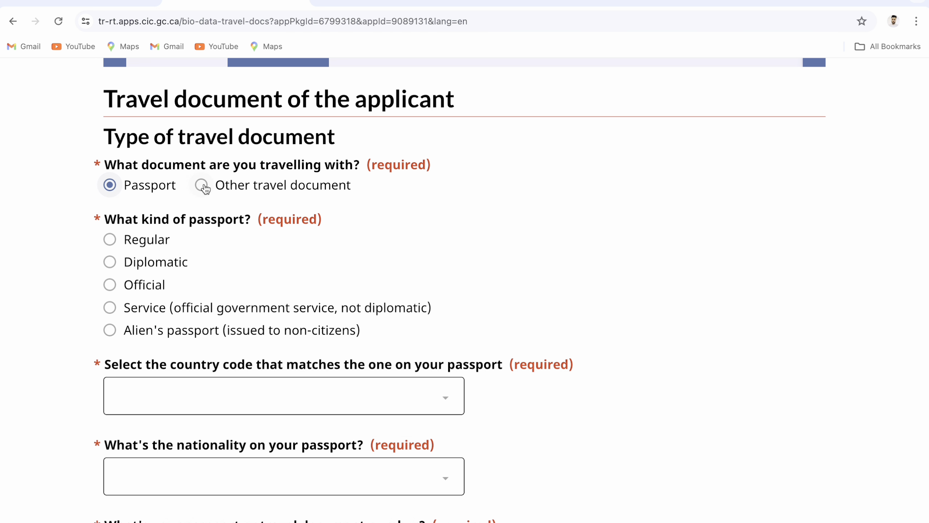
{"action": "scroll", "coordinate": [203, 187], "scroll_direction": "down", "scroll_amount": 2}
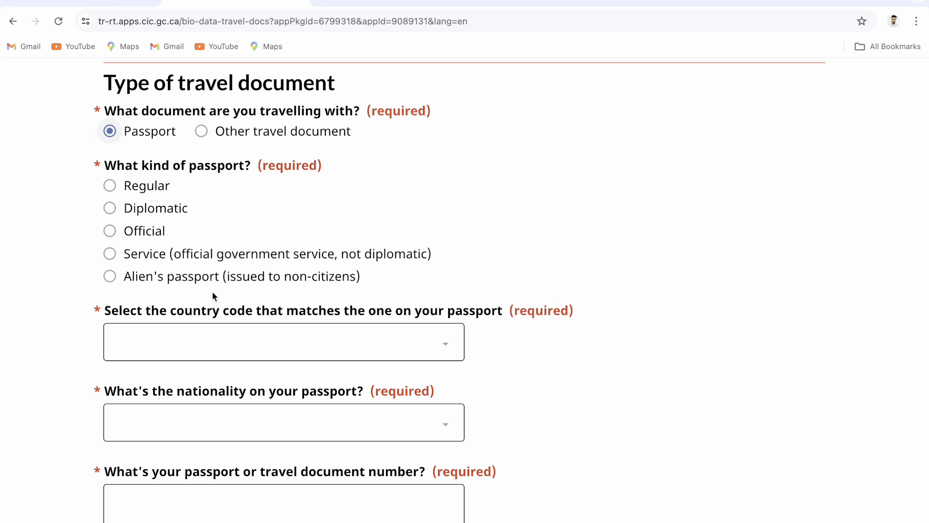
{"action": "left_click", "coordinate": [110, 187]}
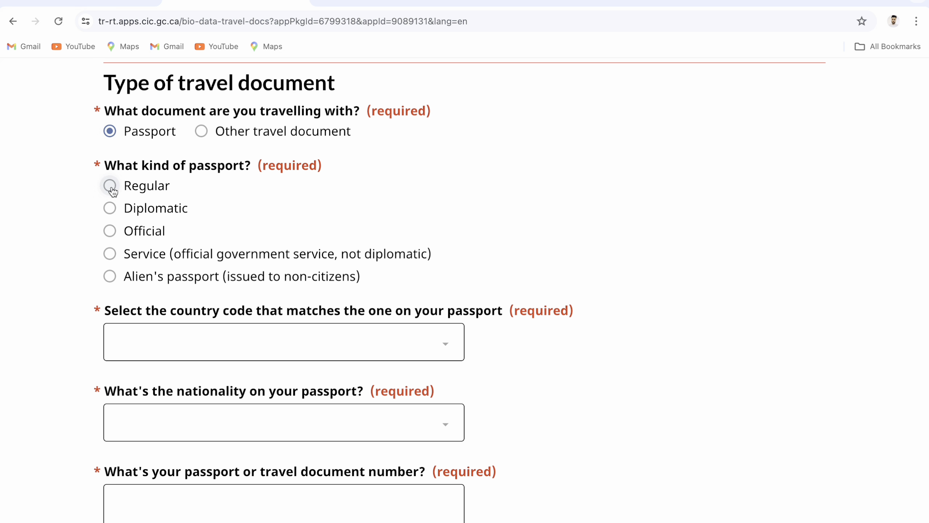
{"action": "scroll", "coordinate": [176, 197], "scroll_direction": "down", "scroll_amount": 4}
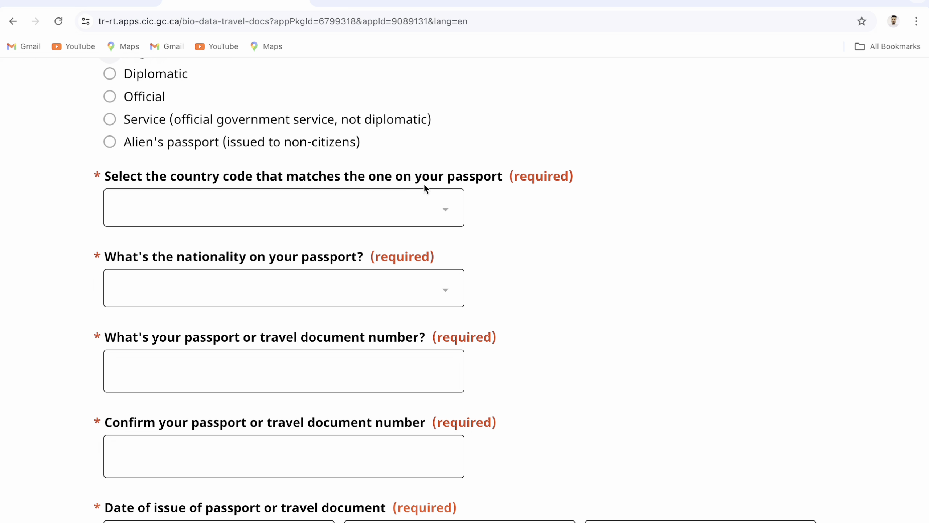
- Set the passport country code to IND (India) and the nationality to India
{"action": "left_click", "coordinate": [441, 213]}
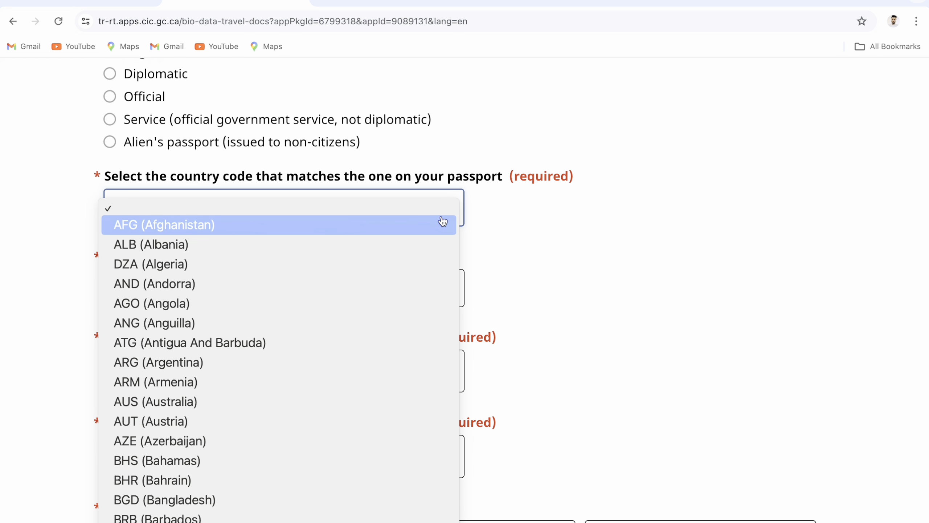
{"action": "scroll", "coordinate": [202, 363], "scroll_direction": "down", "scroll_amount": 15}
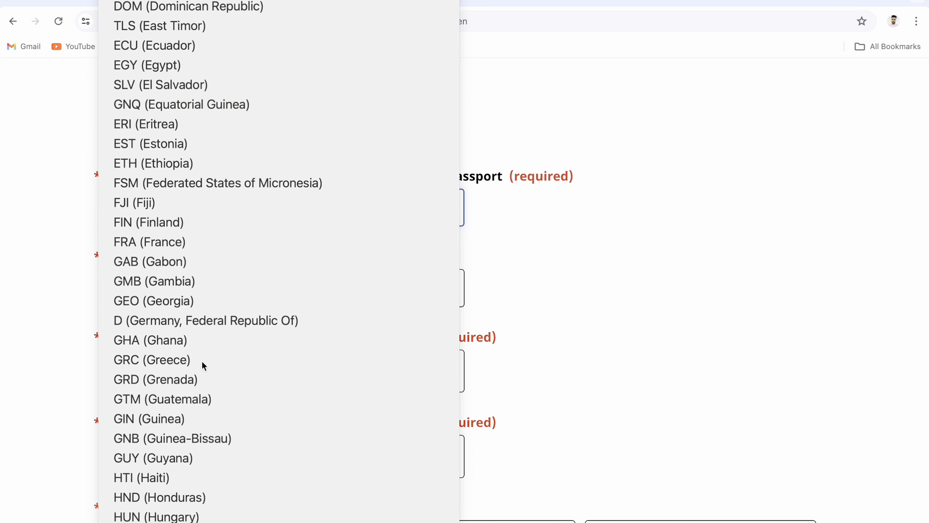
{"action": "scroll", "coordinate": [203, 365], "scroll_direction": "down", "scroll_amount": 1}
{"action": "scroll", "coordinate": [201, 360], "scroll_direction": "down", "scroll_amount": 9}
{"action": "left_click", "coordinate": [202, 360]}
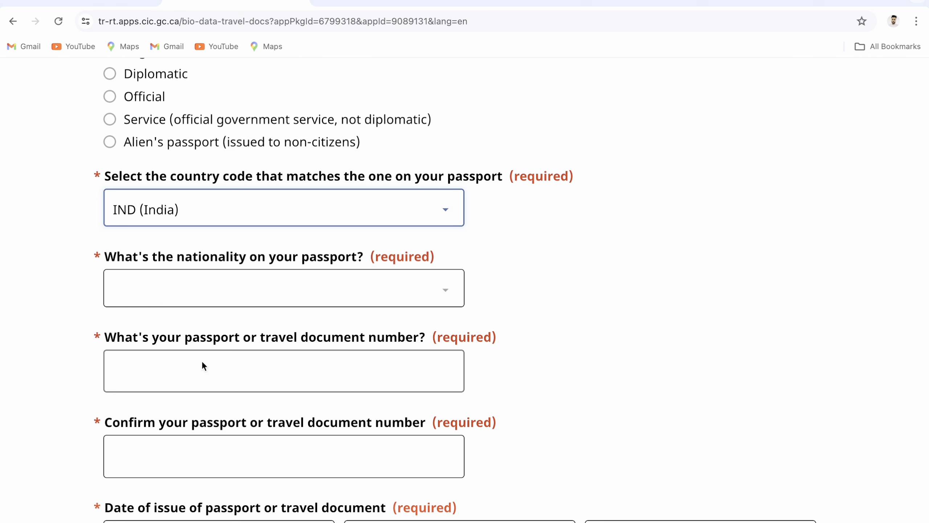
{"action": "scroll", "coordinate": [220, 309], "scroll_direction": "down", "scroll_amount": 2}
{"action": "scroll", "coordinate": [221, 309], "scroll_direction": "down", "scroll_amount": 1}
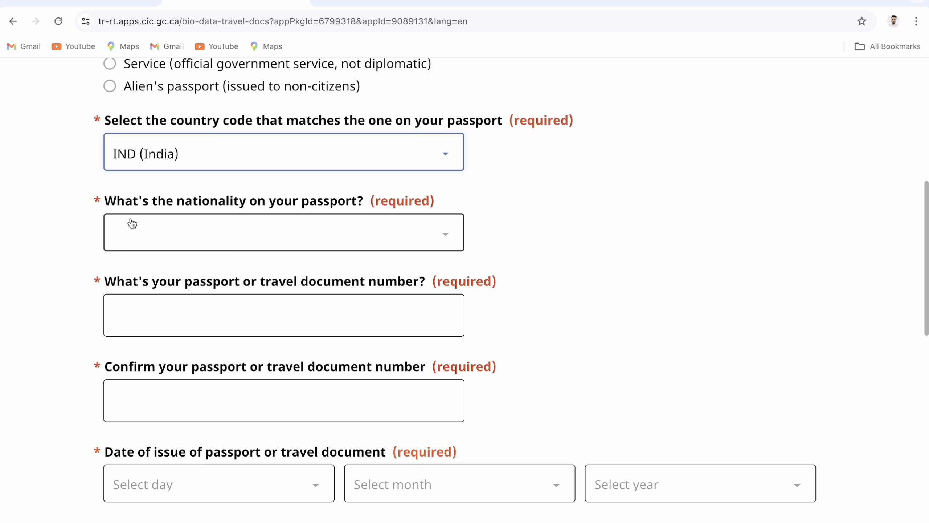
{"action": "left_click", "coordinate": [335, 217]}
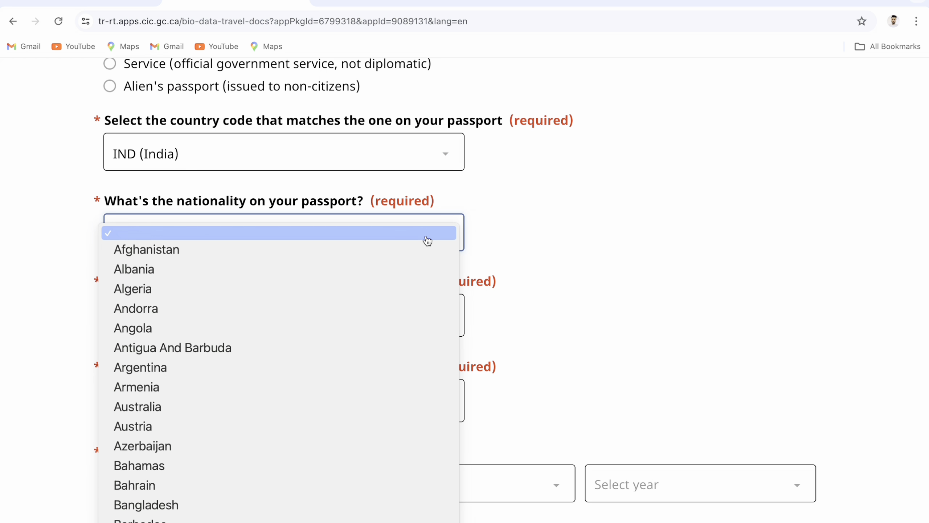
{"action": "scroll", "coordinate": [347, 319], "scroll_direction": "down", "scroll_amount": 10}
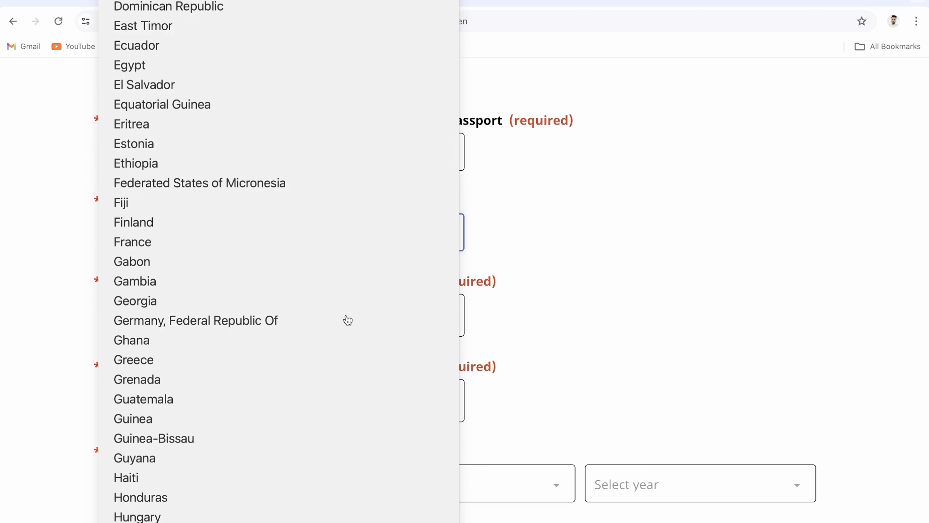
{"action": "scroll", "coordinate": [347, 320], "scroll_direction": "down", "scroll_amount": 1}
{"action": "type", "text": "India"}
{"action": "key", "text": "Return"}
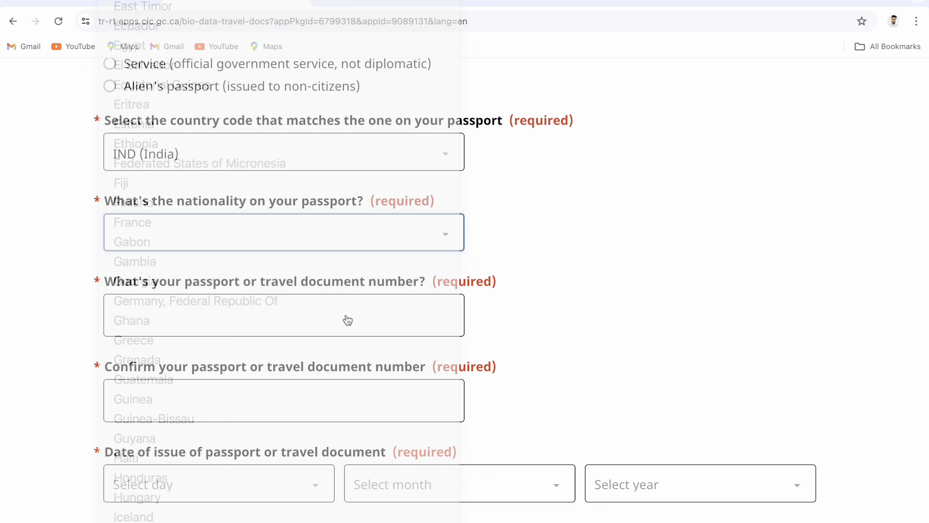
{"action": "scroll", "coordinate": [276, 266], "scroll_direction": "down", "scroll_amount": 4}
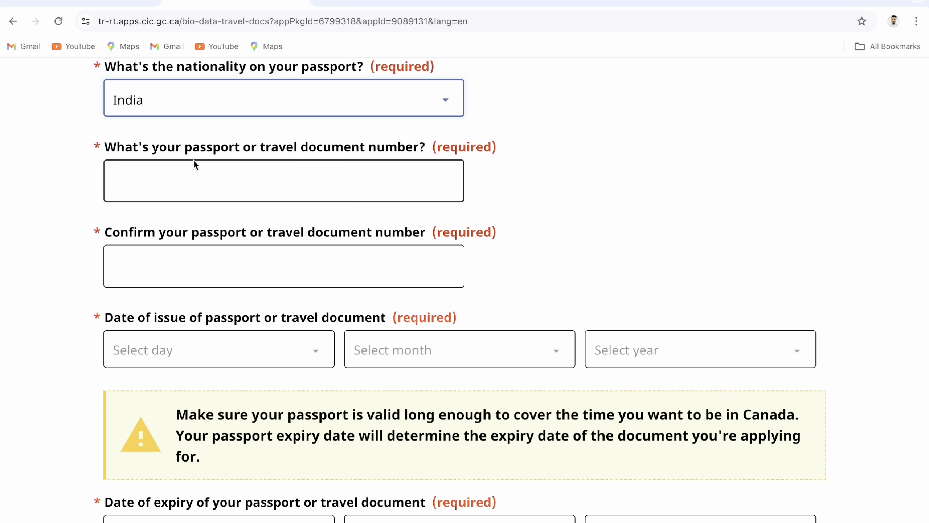
- Enter the passport number and repeat it in the confirmation field
{"action": "left_click", "coordinate": [382, 175]}
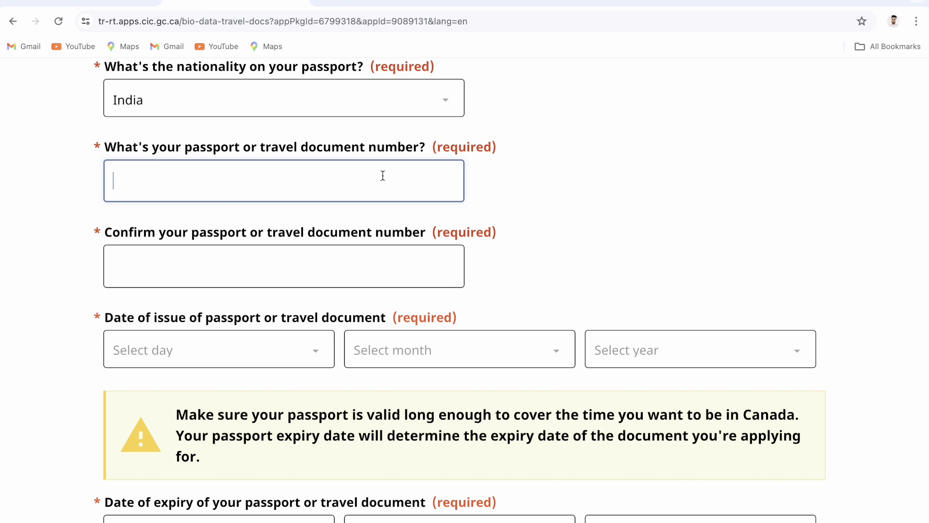
{"action": "left_click", "coordinate": [336, 280]}
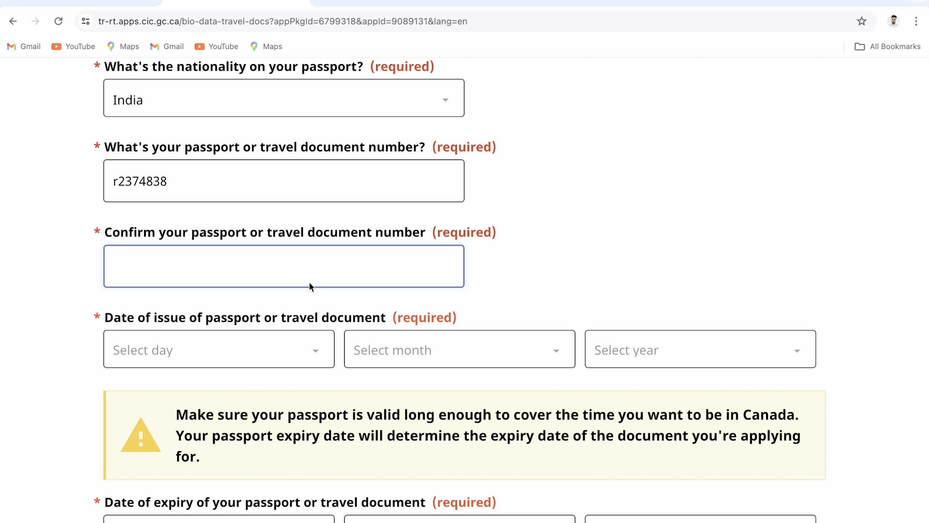
{"action": "scroll", "coordinate": [277, 373], "scroll_direction": "down", "scroll_amount": 4}
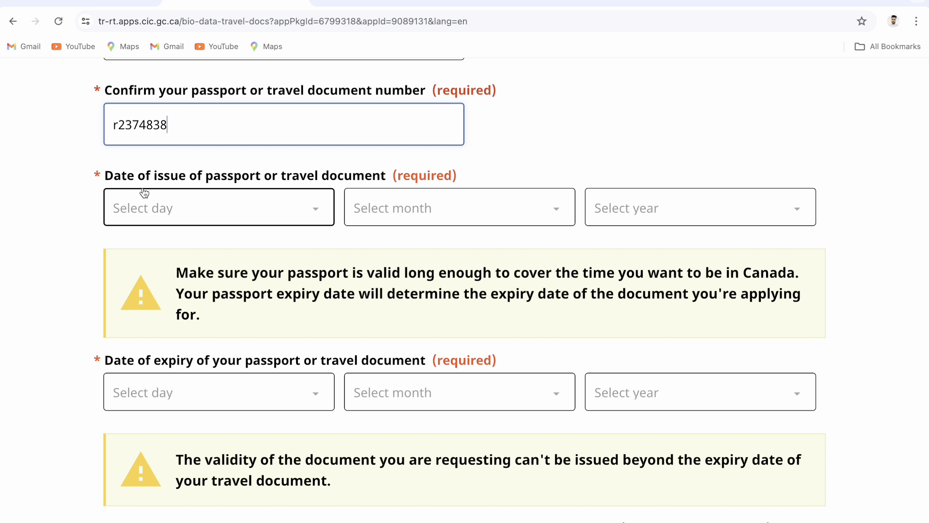
- Set the passport issue date to 5 July 2017
{"action": "left_click", "coordinate": [319, 208]}
{"action": "left_click", "coordinate": [192, 303]}
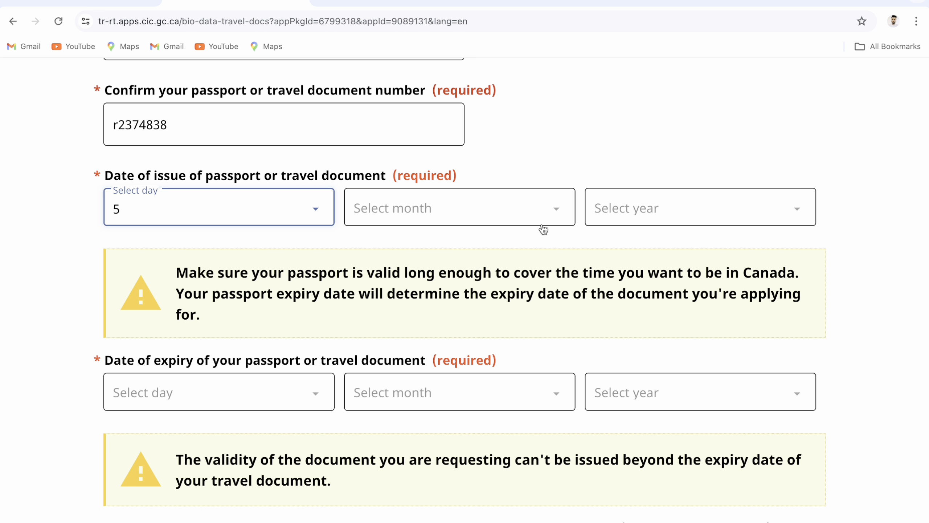
{"action": "left_click", "coordinate": [545, 202]}
{"action": "left_click", "coordinate": [459, 349]}
{"action": "left_click", "coordinate": [724, 194]}
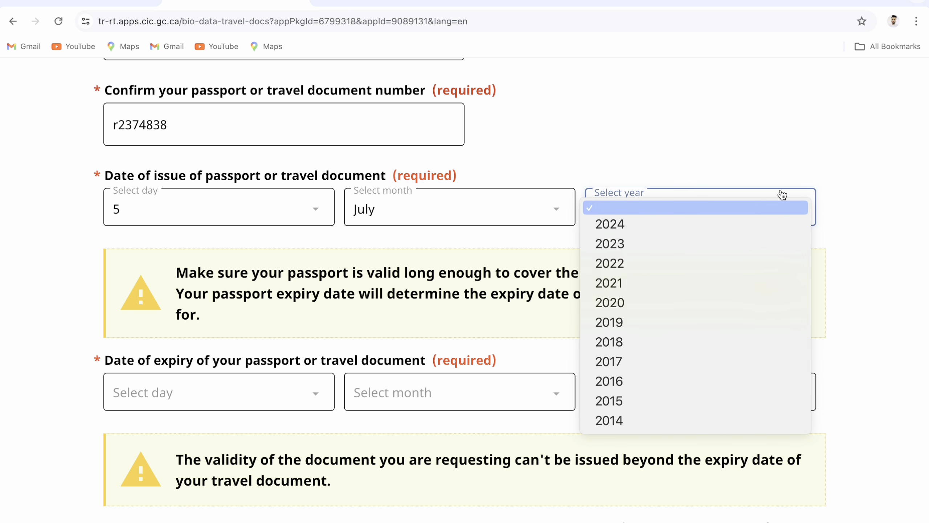
{"action": "left_click", "coordinate": [705, 361]}
{"action": "scroll", "coordinate": [439, 330], "scroll_direction": "down", "scroll_amount": 2}
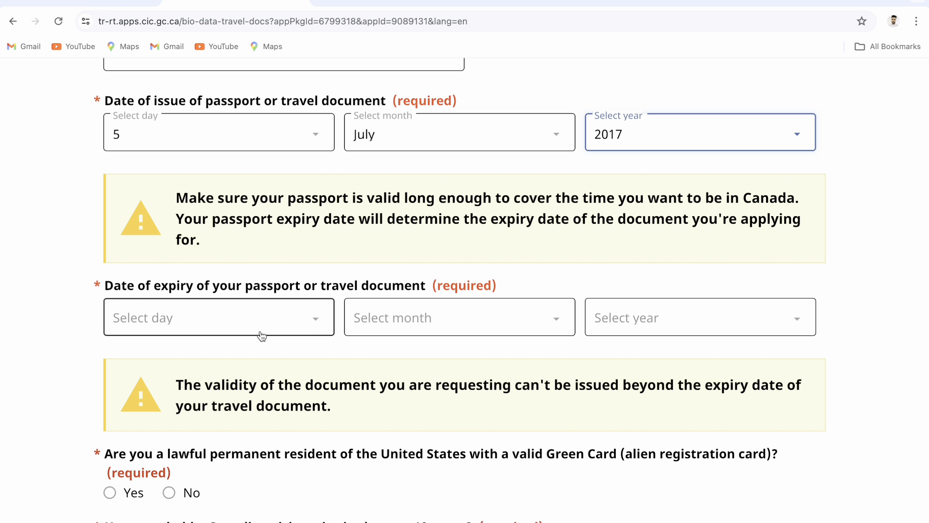
{"action": "scroll", "coordinate": [261, 334], "scroll_direction": "down", "scroll_amount": 1}
- Set the passport expiry date to 5 December 2027
{"action": "left_click", "coordinate": [300, 286]}
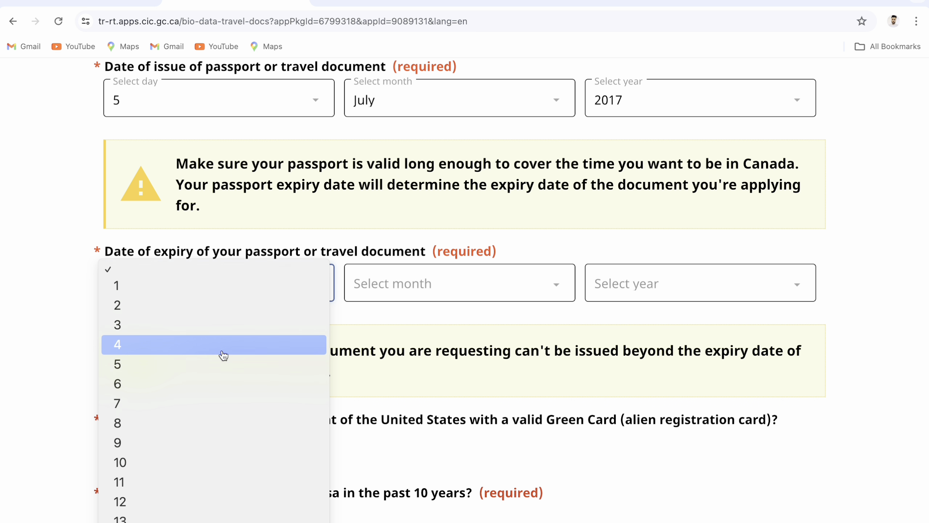
{"action": "left_click", "coordinate": [219, 328]}
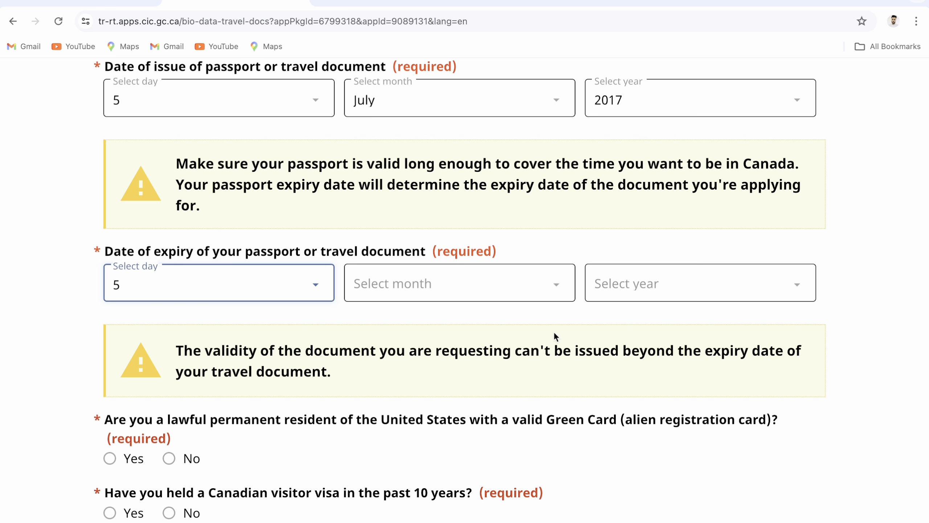
{"action": "left_click", "coordinate": [556, 290]}
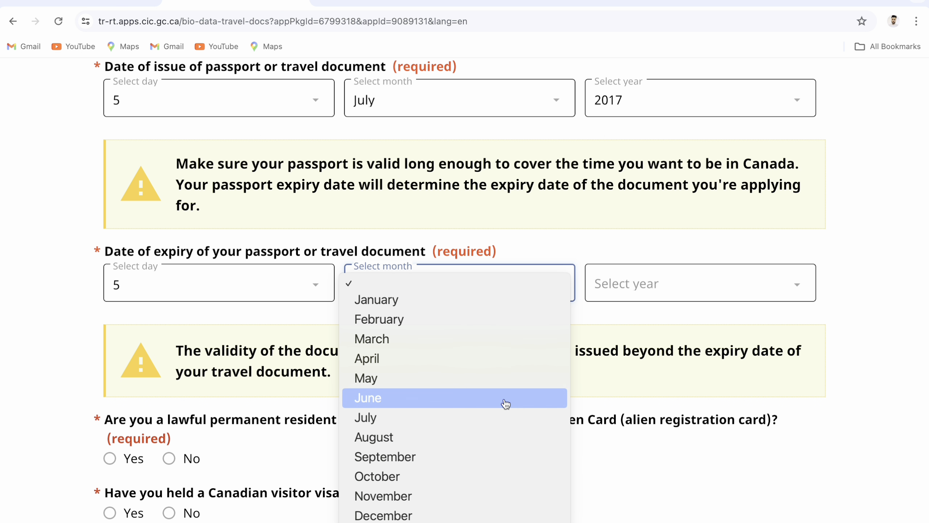
{"action": "left_click", "coordinate": [496, 515]}
{"action": "left_click", "coordinate": [785, 277]}
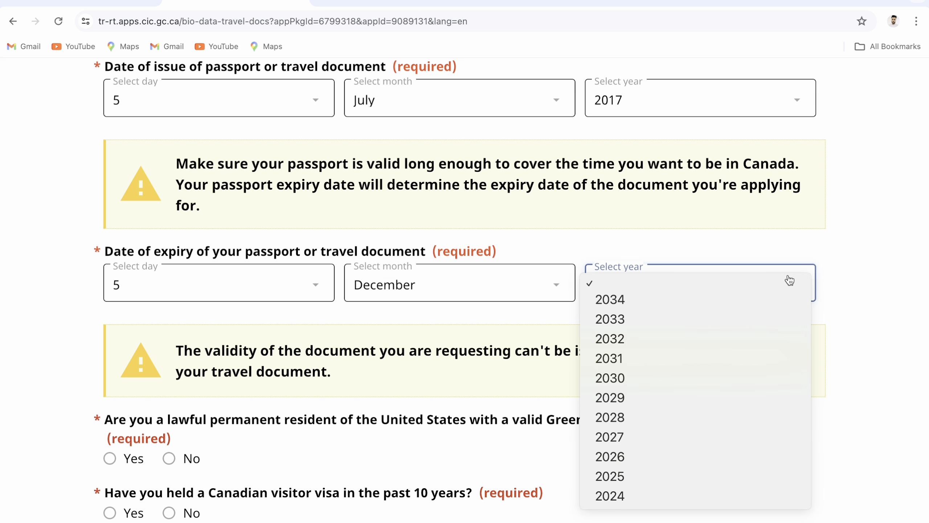
{"action": "left_click", "coordinate": [687, 437]}
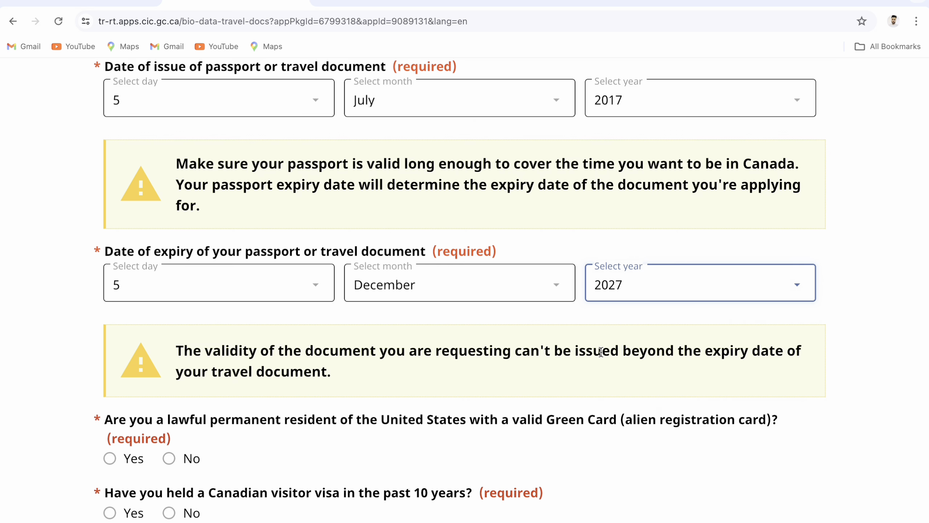
{"action": "scroll", "coordinate": [565, 326], "scroll_direction": "down", "scroll_amount": 2}
{"action": "scroll", "coordinate": [566, 326], "scroll_direction": "down", "scroll_amount": 5}
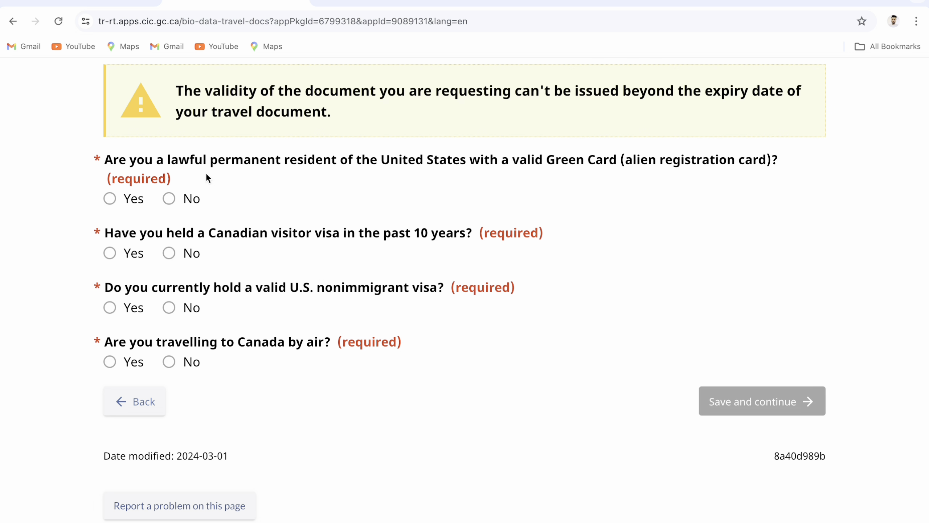
- Answer No to Green Card, Canadian visa and U.S. visa, Yes to air travel, and save
{"action": "left_click", "coordinate": [170, 199]}
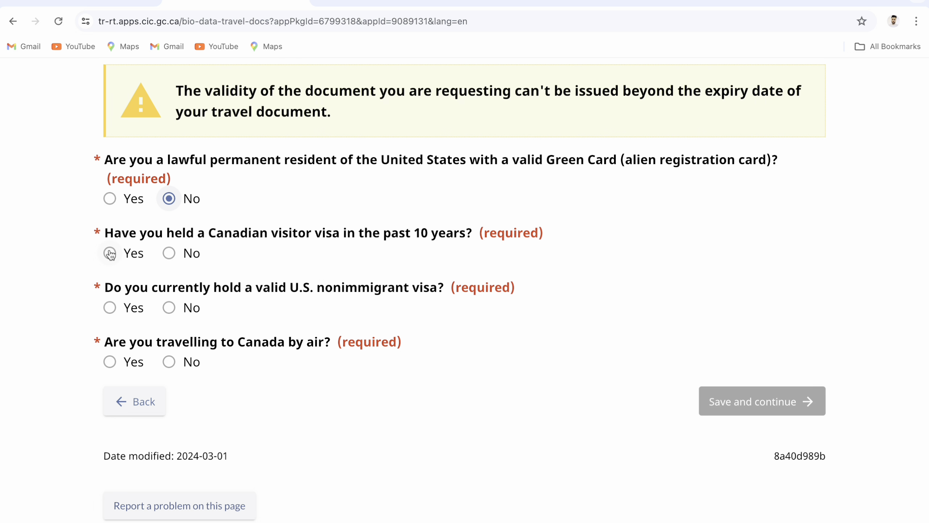
{"action": "left_click", "coordinate": [169, 254]}
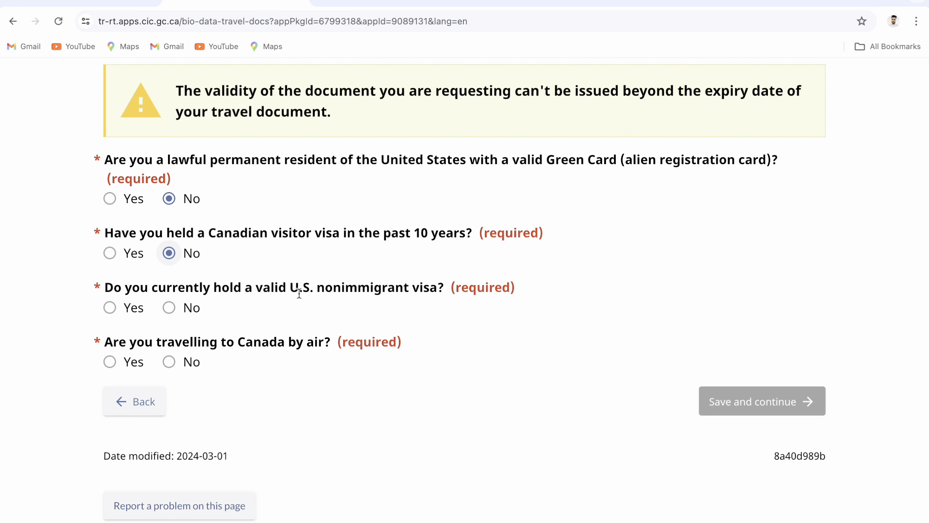
{"action": "left_click", "coordinate": [169, 307]}
{"action": "scroll", "coordinate": [185, 409], "scroll_direction": "down", "scroll_amount": 1}
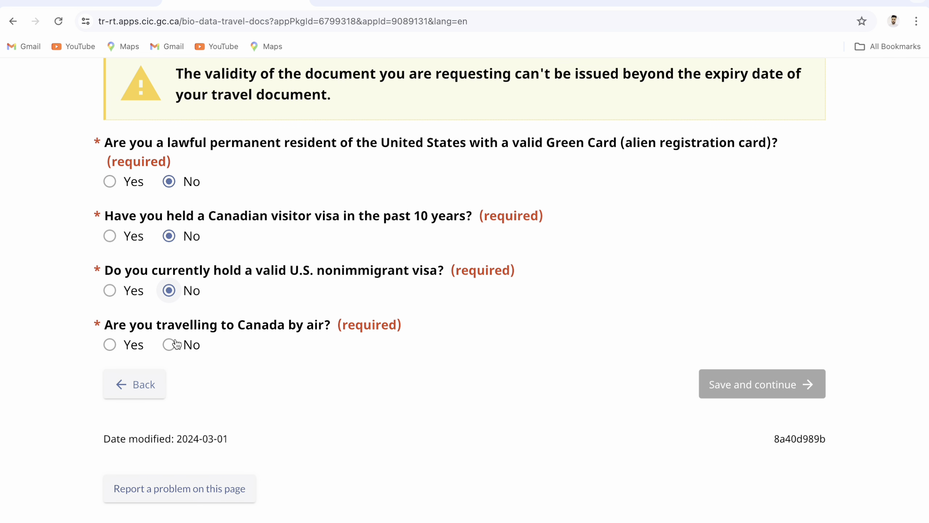
{"action": "left_click", "coordinate": [109, 345]}
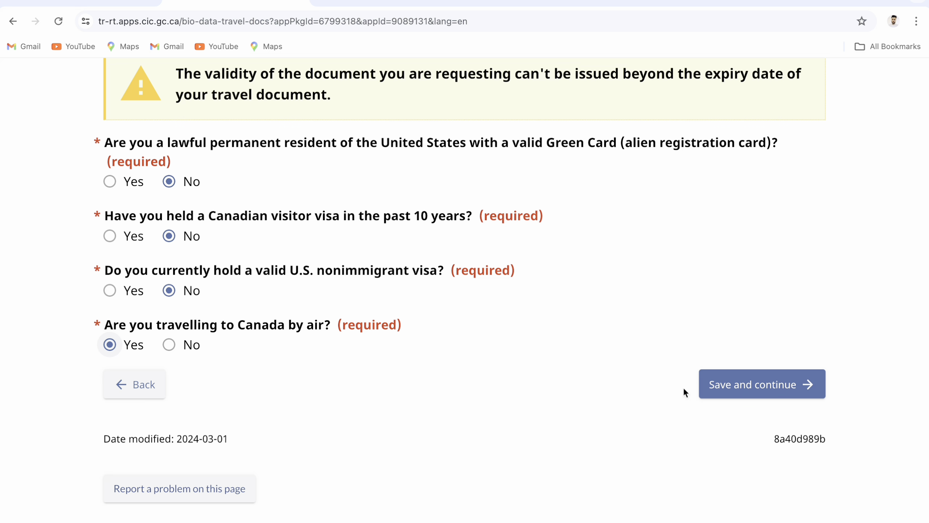
{"action": "left_click", "coordinate": [738, 392]}
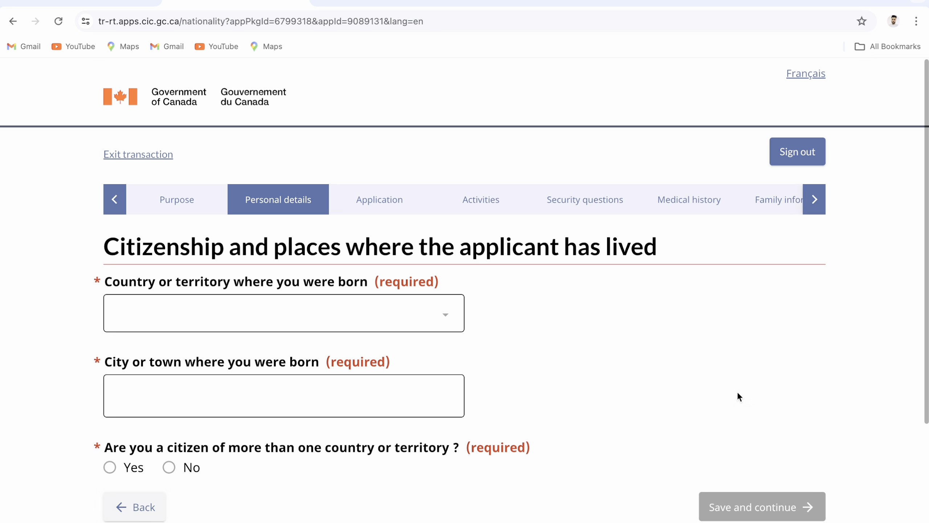
{"action": "scroll", "coordinate": [343, 423], "scroll_direction": "down", "scroll_amount": 2}
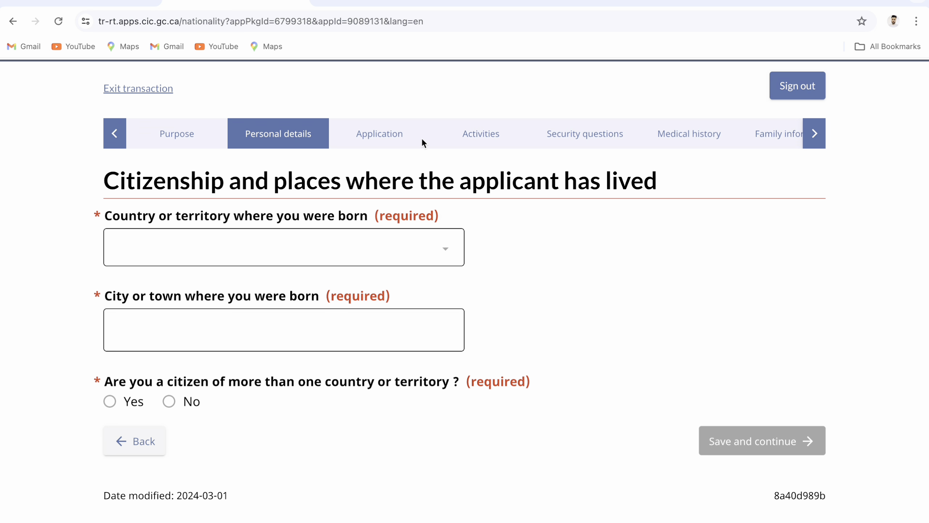
{"action": "scroll", "coordinate": [210, 115], "scroll_direction": "down", "scroll_amount": 1}
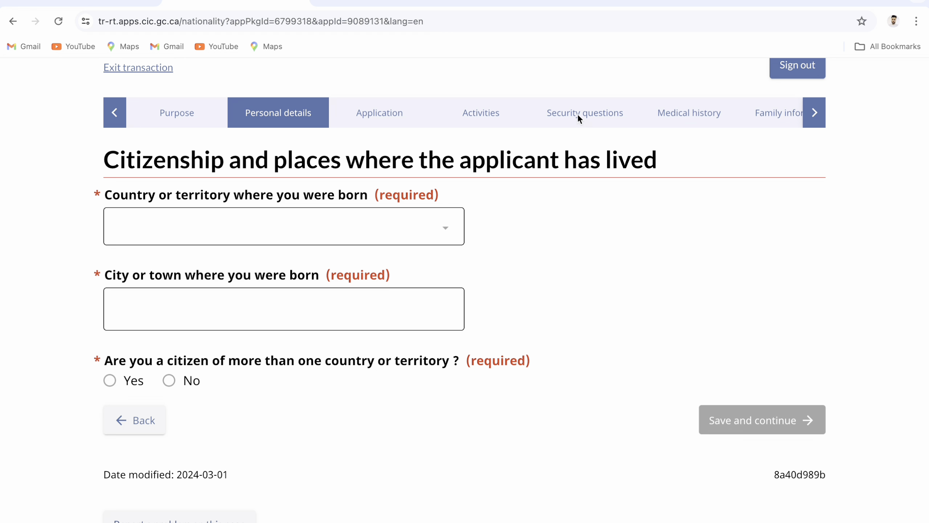
{"action": "left_click", "coordinate": [823, 116]}
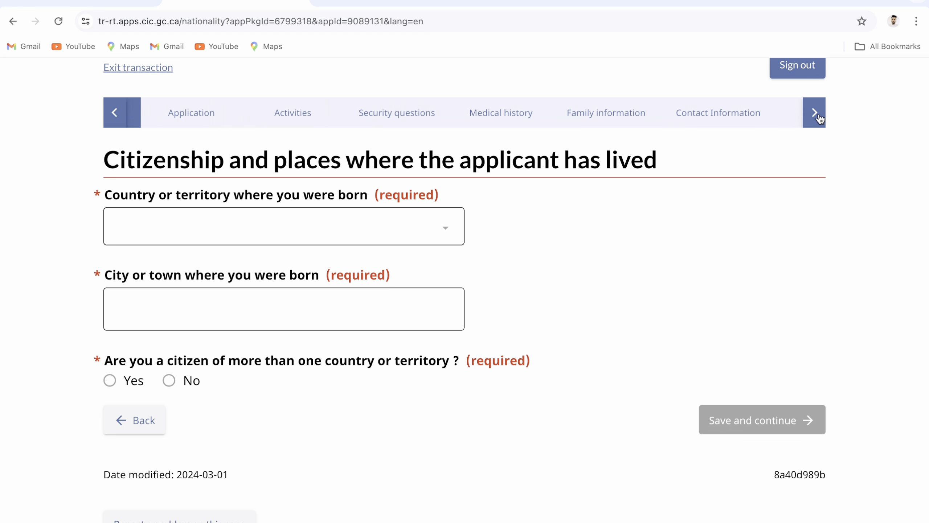
{"action": "left_click", "coordinate": [813, 117]}
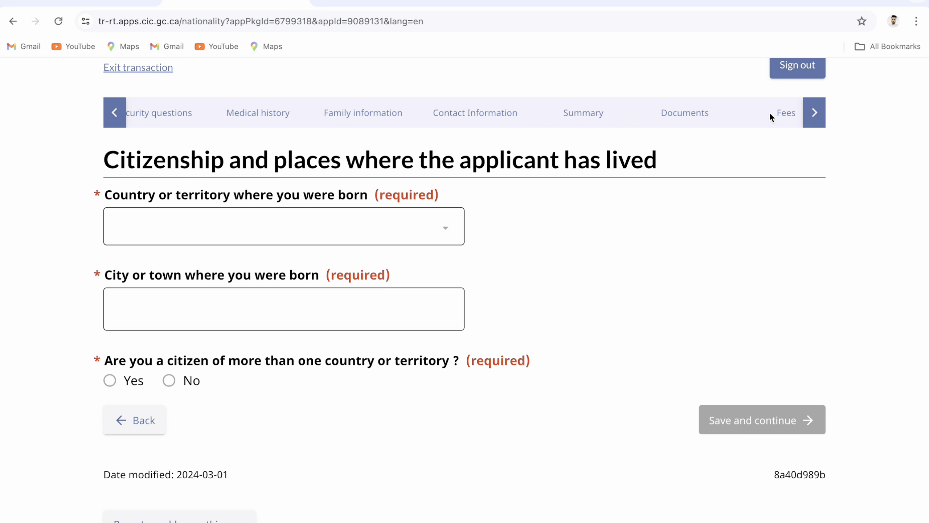
{"action": "left_click", "coordinate": [821, 114]}
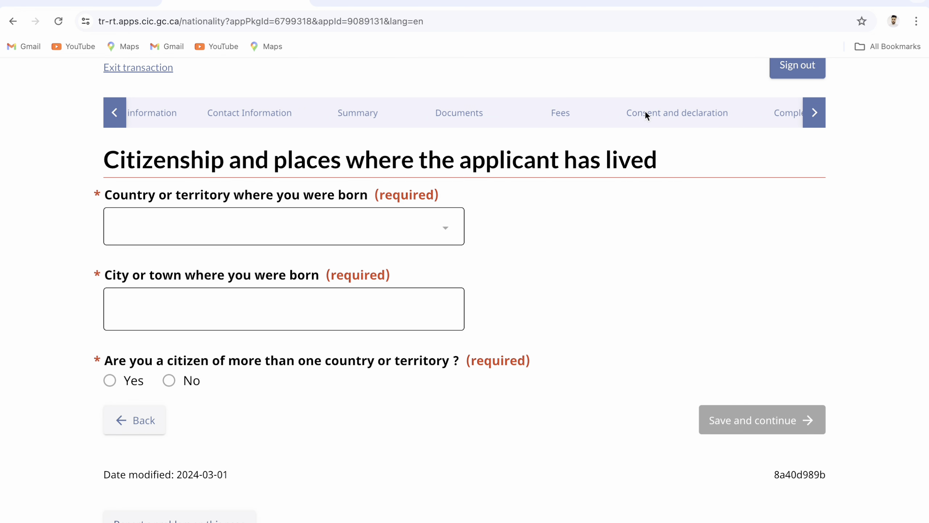
{"action": "scroll", "coordinate": [530, 113], "scroll_direction": "right", "scroll_amount": 1}
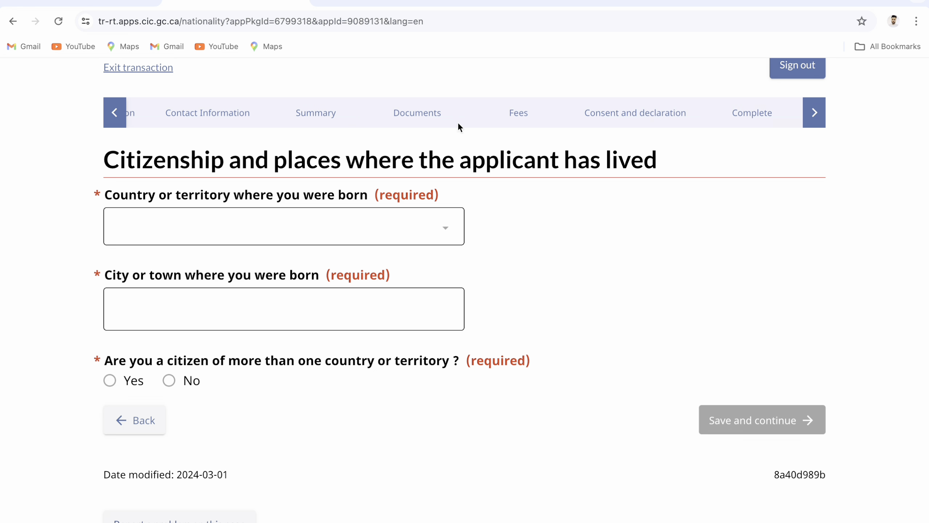
{"action": "left_click", "coordinate": [116, 110]}
{"action": "left_click", "coordinate": [115, 110]}
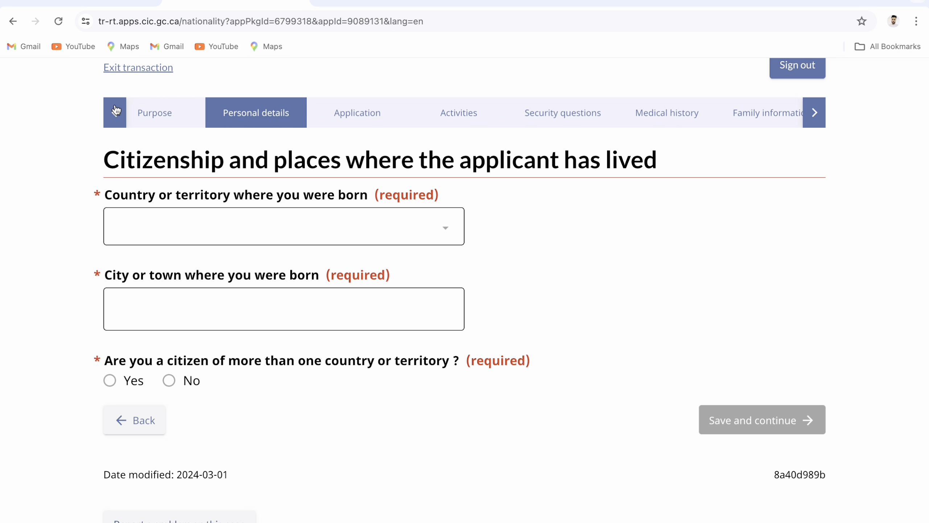
{"action": "scroll", "coordinate": [134, 343], "scroll_direction": "down", "scroll_amount": 1}
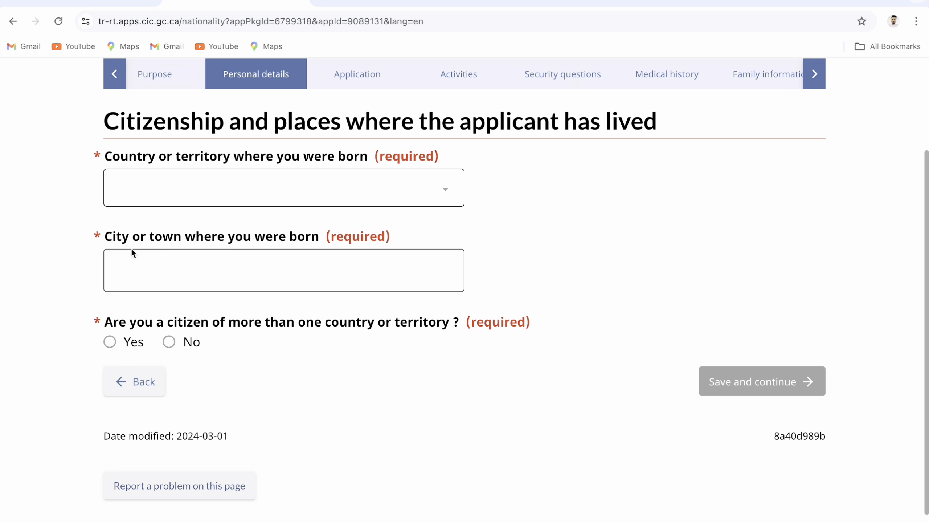
- Set the birth country to India and enter the city of birth
{"action": "left_click", "coordinate": [444, 189]}
{"action": "scroll", "coordinate": [378, 221], "scroll_direction": "down", "scroll_amount": 10}
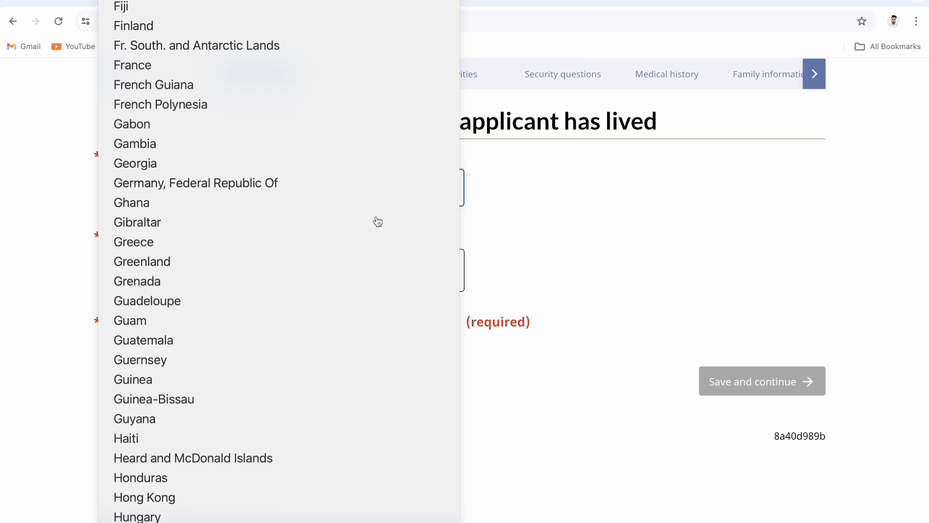
{"action": "scroll", "coordinate": [378, 222], "scroll_direction": "down", "scroll_amount": 1}
{"action": "type", "text": "India"}
{"action": "key", "text": "Return"}
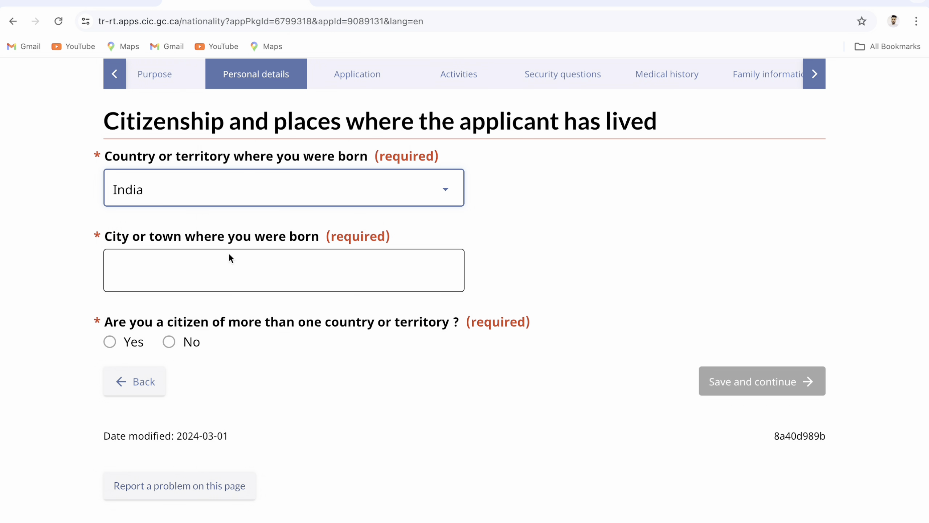
{"action": "left_click", "coordinate": [251, 270]}
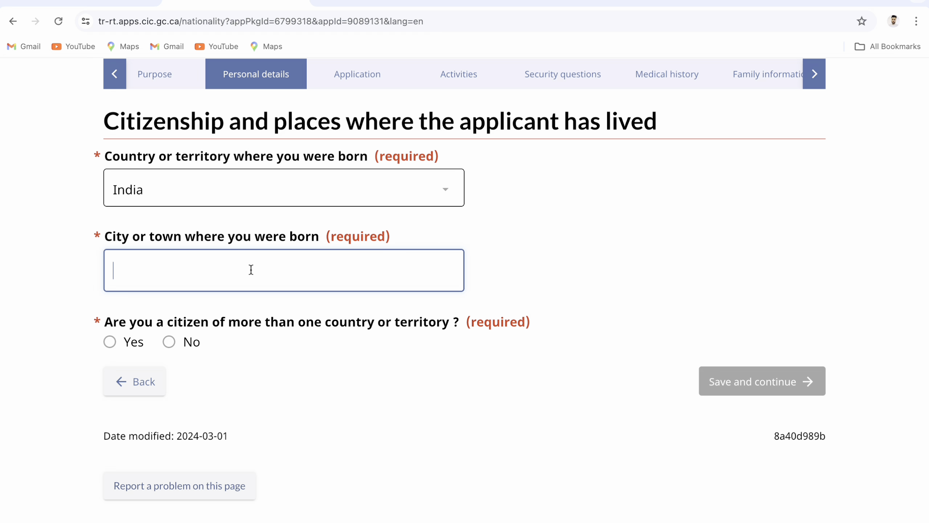
{"action": "type", "text": "cfjkvbjd"}
{"action": "scroll", "coordinate": [52, 435], "scroll_direction": "down", "scroll_amount": 2}
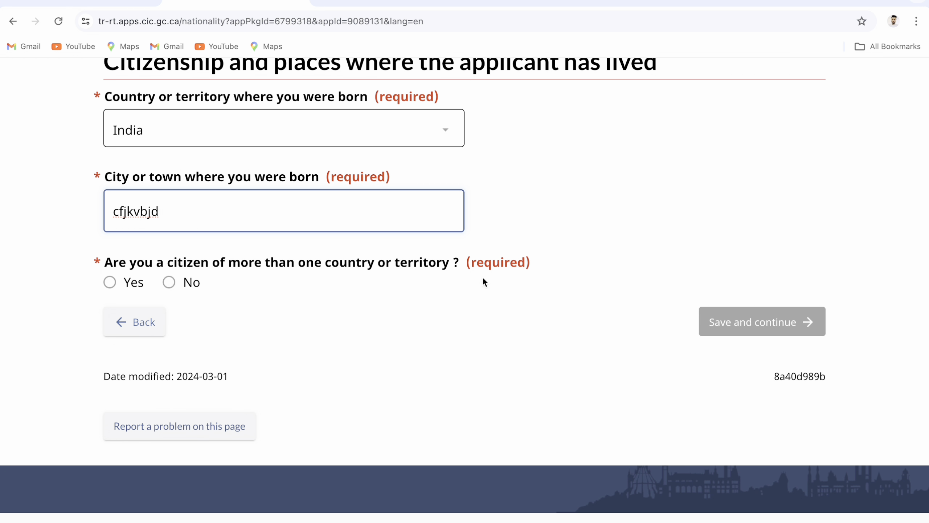
- Record sole Indian citizenship held since birth, with No to multiple citizenships, and save
{"action": "left_click", "coordinate": [169, 282]}
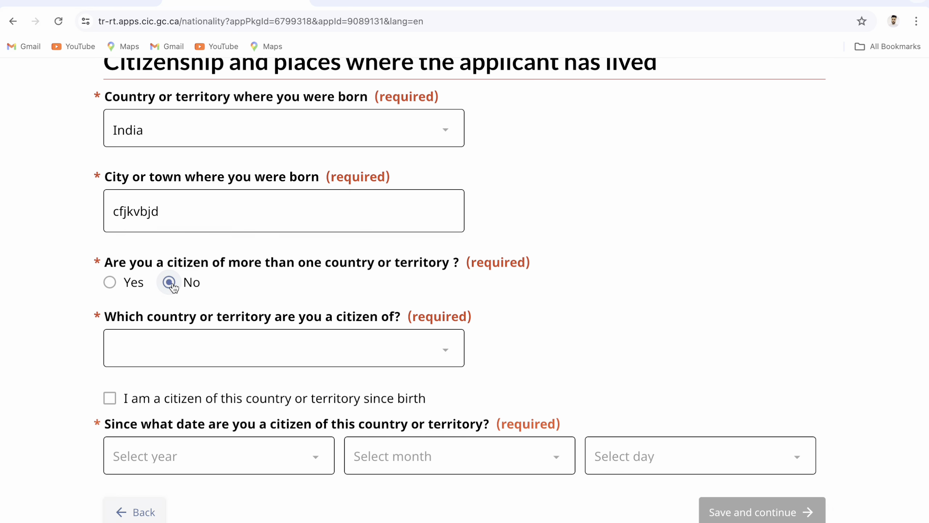
{"action": "scroll", "coordinate": [255, 326], "scroll_direction": "down", "scroll_amount": 3}
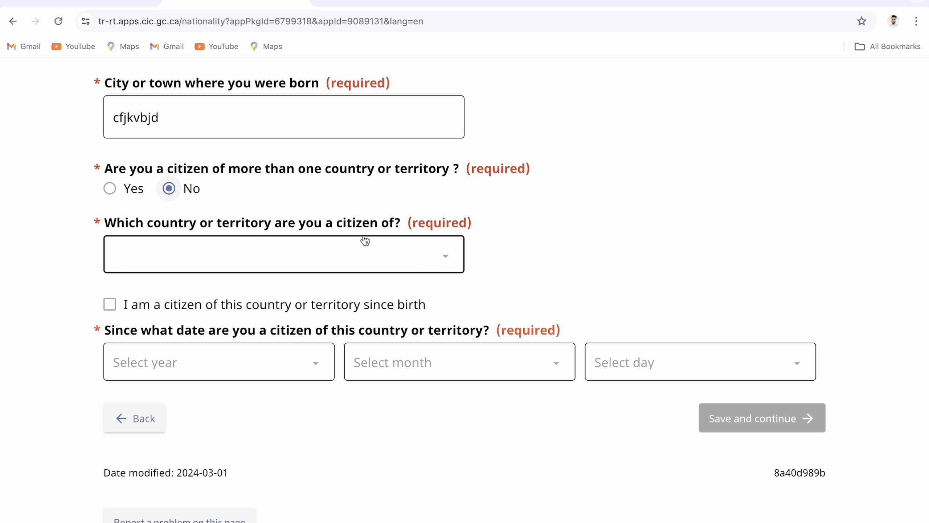
{"action": "left_click", "coordinate": [440, 259]}
{"action": "scroll", "coordinate": [307, 360], "scroll_direction": "down", "scroll_amount": 10}
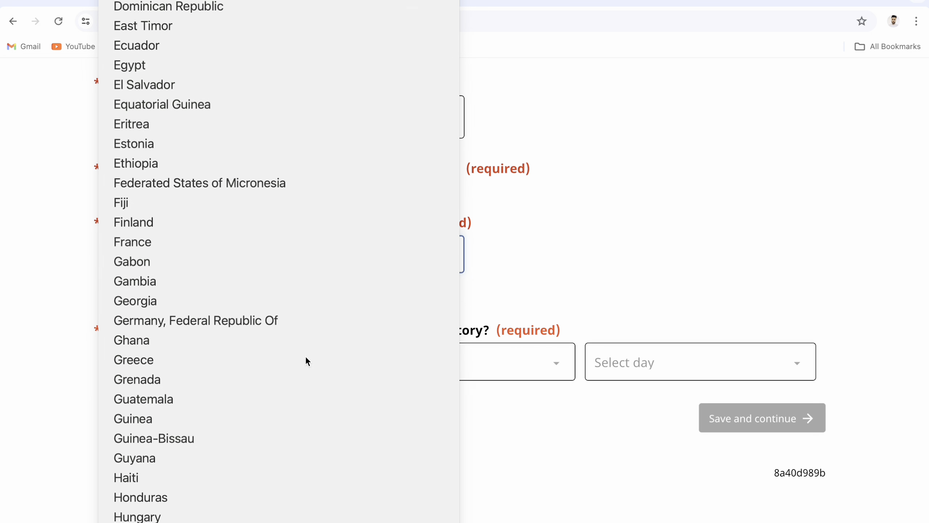
{"action": "scroll", "coordinate": [306, 358], "scroll_direction": "down", "scroll_amount": 1}
{"action": "key", "text": "Escape"}
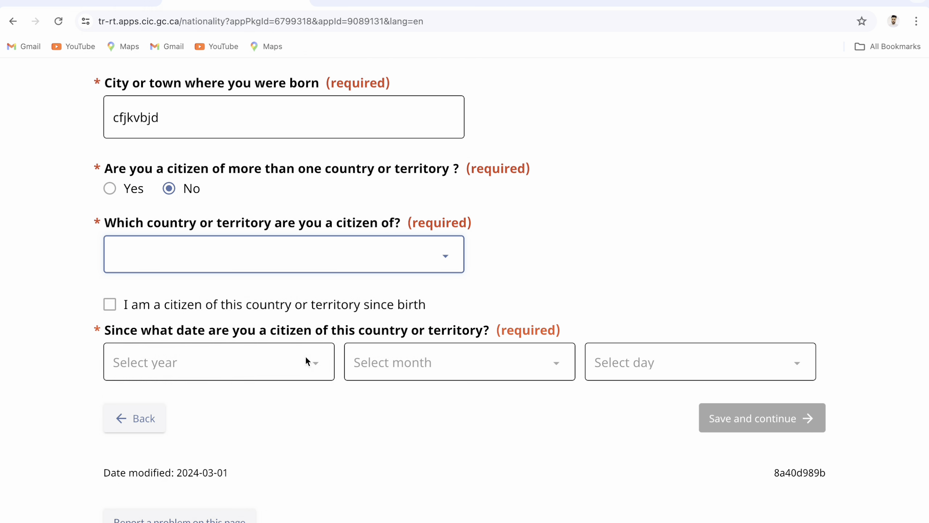
{"action": "type", "text": "India"}
{"action": "scroll", "coordinate": [215, 192], "scroll_direction": "up", "scroll_amount": 1}
{"action": "scroll", "coordinate": [201, 243], "scroll_direction": "down", "scroll_amount": 2}
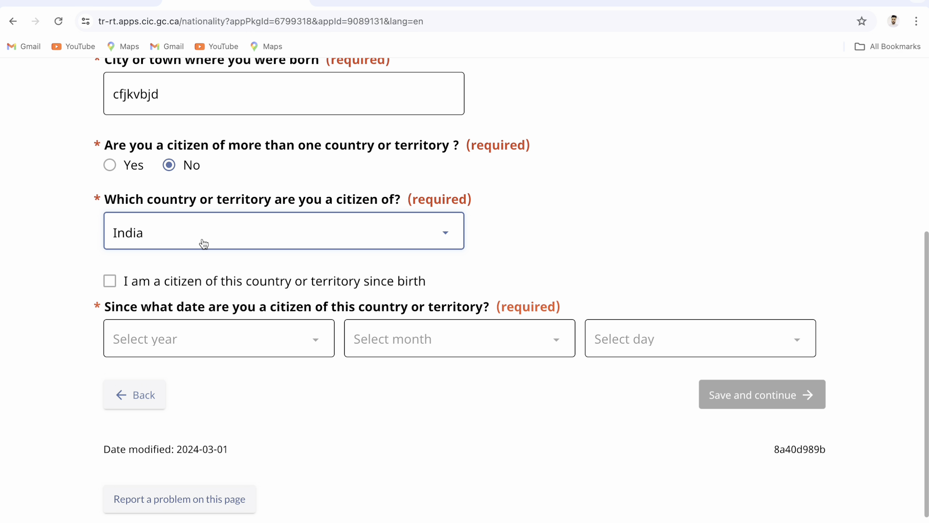
{"action": "scroll", "coordinate": [203, 249], "scroll_direction": "down", "scroll_amount": 3}
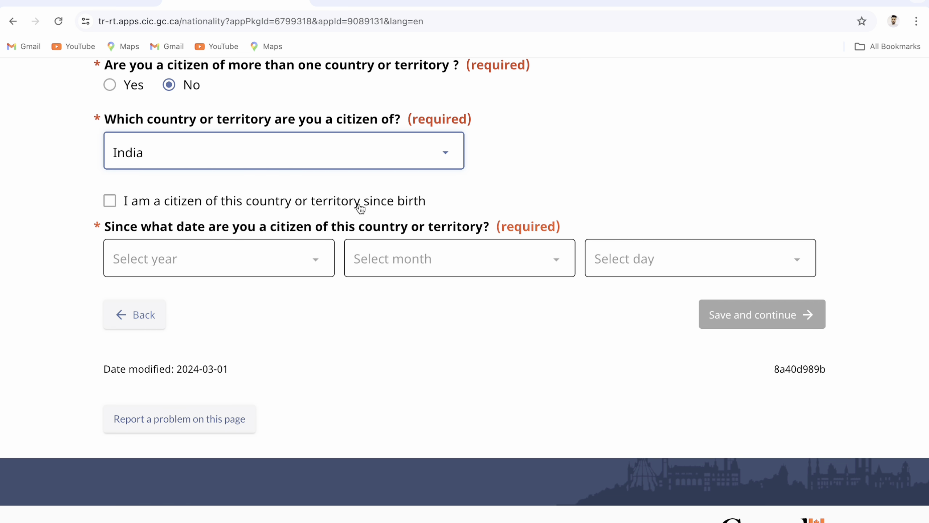
{"action": "left_click", "coordinate": [109, 201]}
{"action": "scroll", "coordinate": [107, 297], "scroll_direction": "down", "scroll_amount": 1}
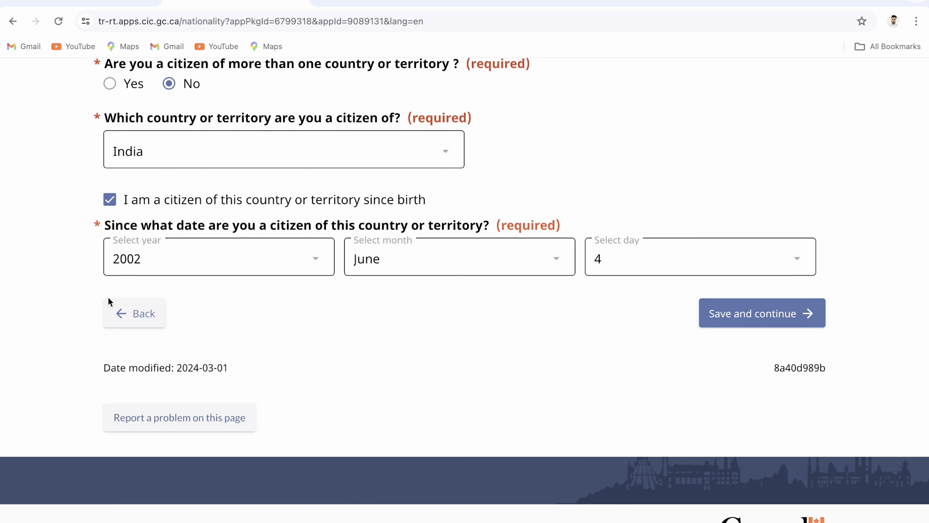
{"action": "scroll", "coordinate": [131, 290], "scroll_direction": "up", "scroll_amount": 1}
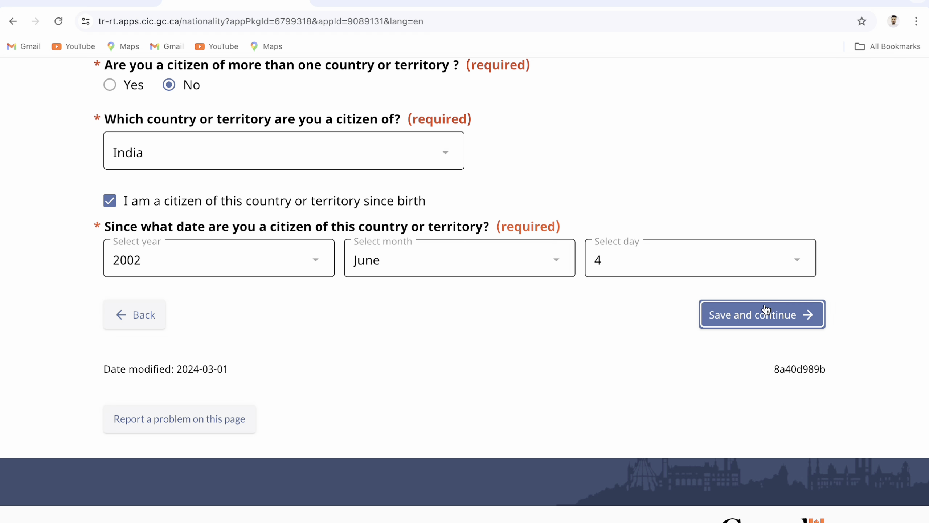
{"action": "left_click", "coordinate": [746, 317]}
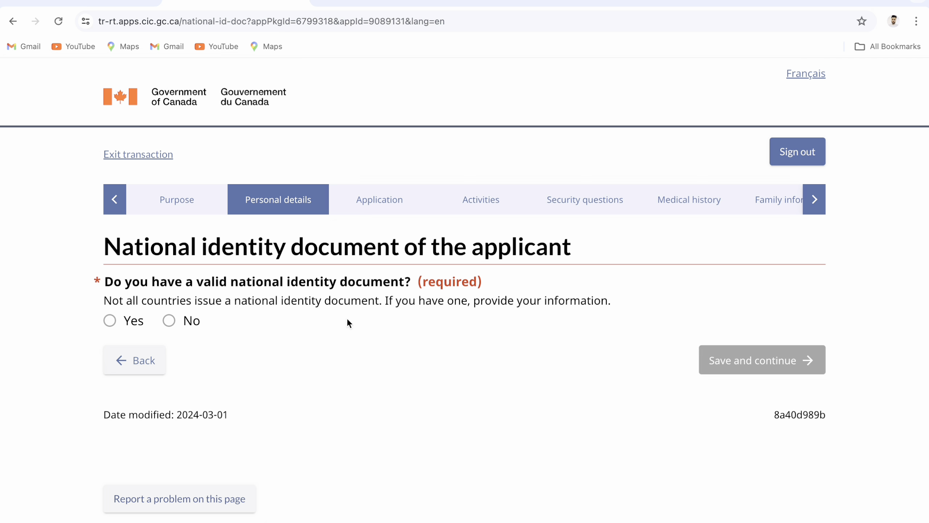
- Answer No to having a national identity document and to past names, saving each page
{"action": "left_click", "coordinate": [171, 322]}
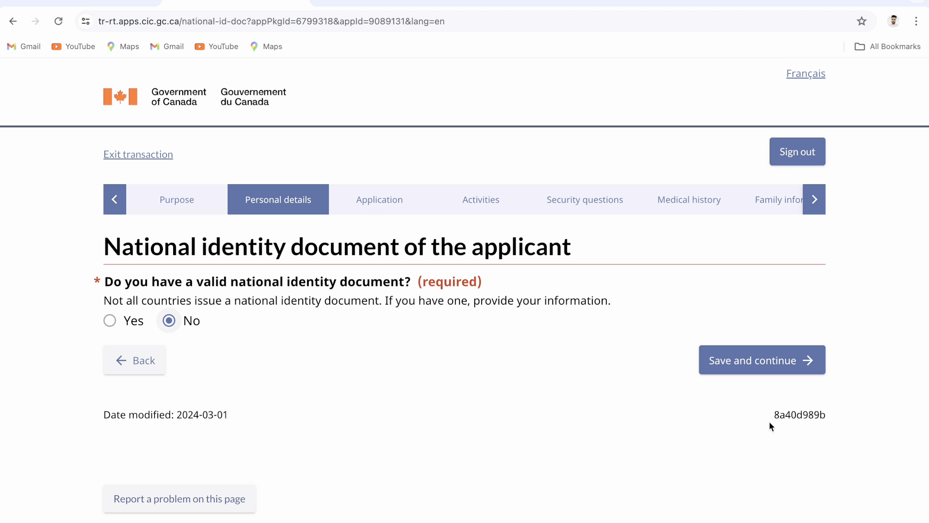
{"action": "left_click", "coordinate": [764, 374]}
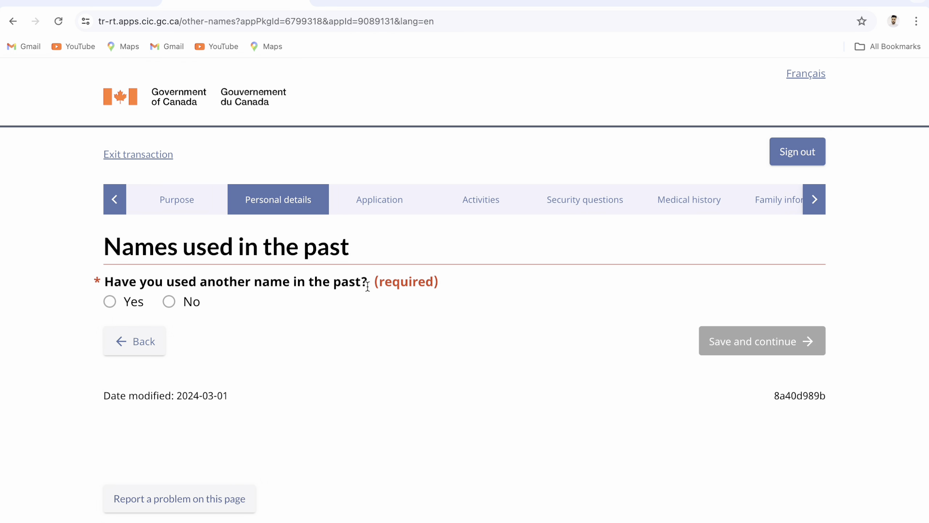
{"action": "left_click", "coordinate": [169, 301]}
{"action": "left_click", "coordinate": [747, 344]}
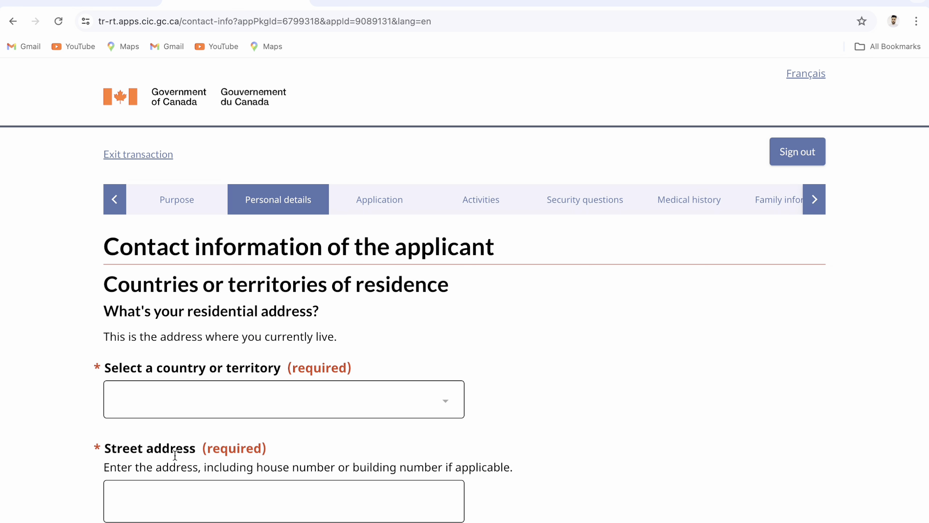
- Read the residence instructions and choose India as the residential address country
{"action": "scroll", "coordinate": [175, 453], "scroll_direction": "down", "scroll_amount": 4}
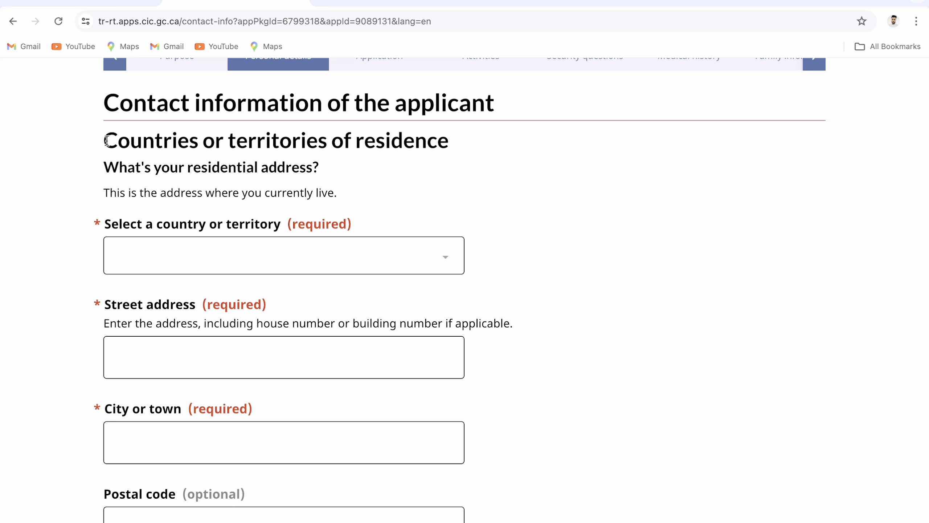
{"action": "left_click_drag", "start_coordinate": [106, 140], "coordinate": [465, 142]}
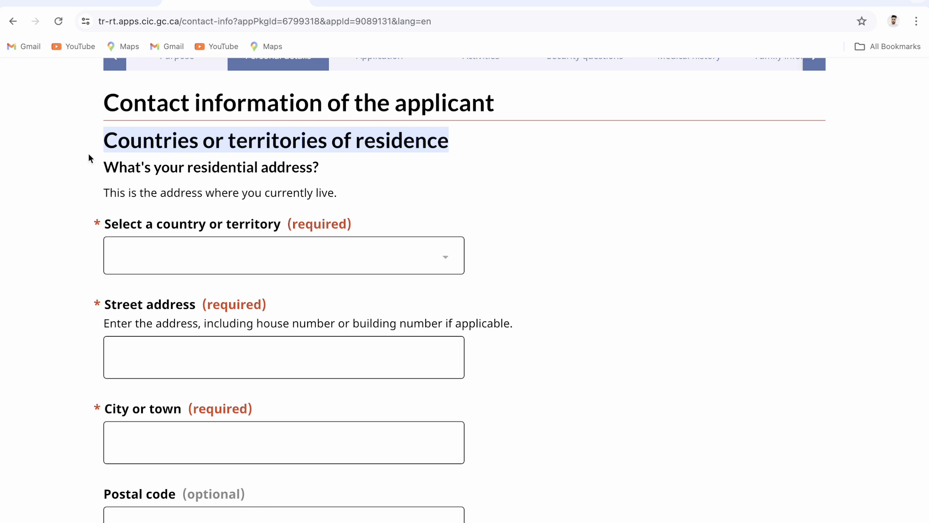
{"action": "left_click_drag", "start_coordinate": [101, 163], "coordinate": [342, 178]}
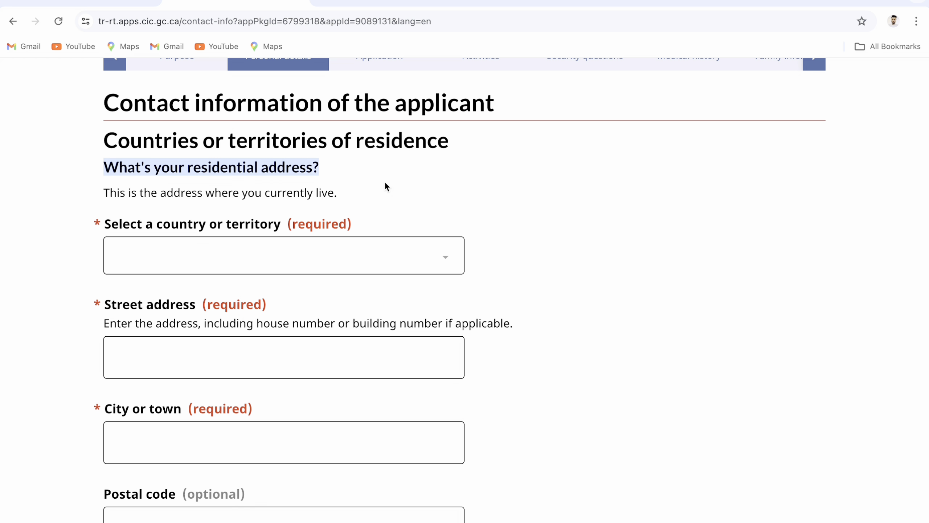
{"action": "scroll", "coordinate": [385, 183], "scroll_direction": "down", "scroll_amount": 1}
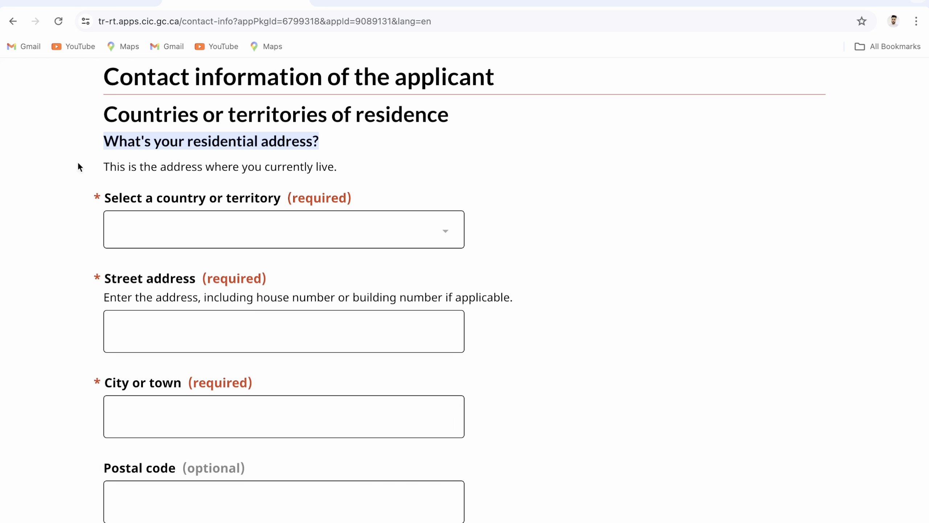
{"action": "left_click_drag", "start_coordinate": [102, 167], "coordinate": [305, 178]}
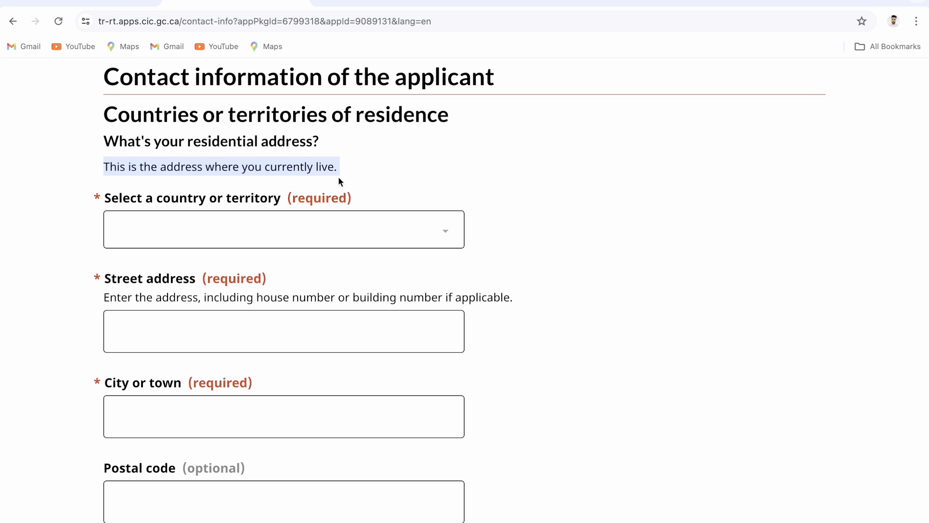
{"action": "scroll", "coordinate": [385, 182], "scroll_direction": "down", "scroll_amount": 3}
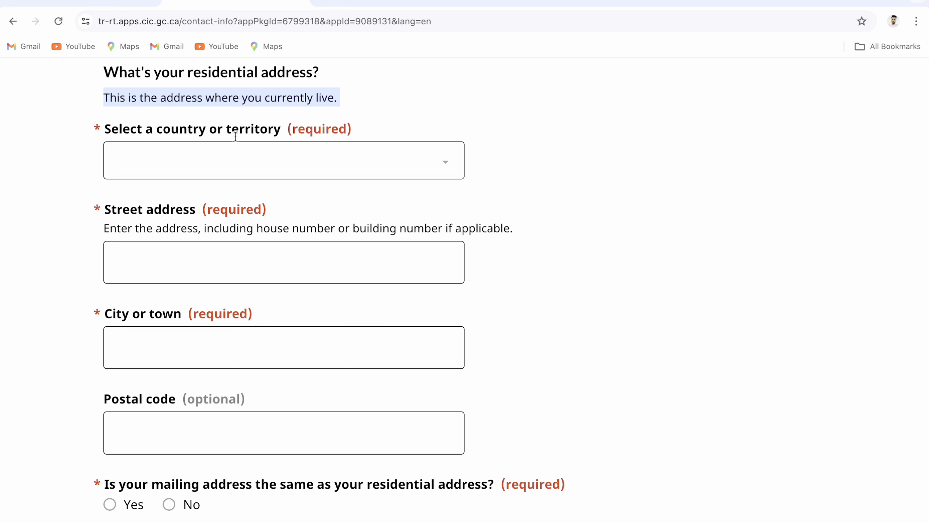
{"action": "left_click", "coordinate": [430, 173]}
{"action": "scroll", "coordinate": [430, 173], "scroll_direction": "down", "scroll_amount": 15}
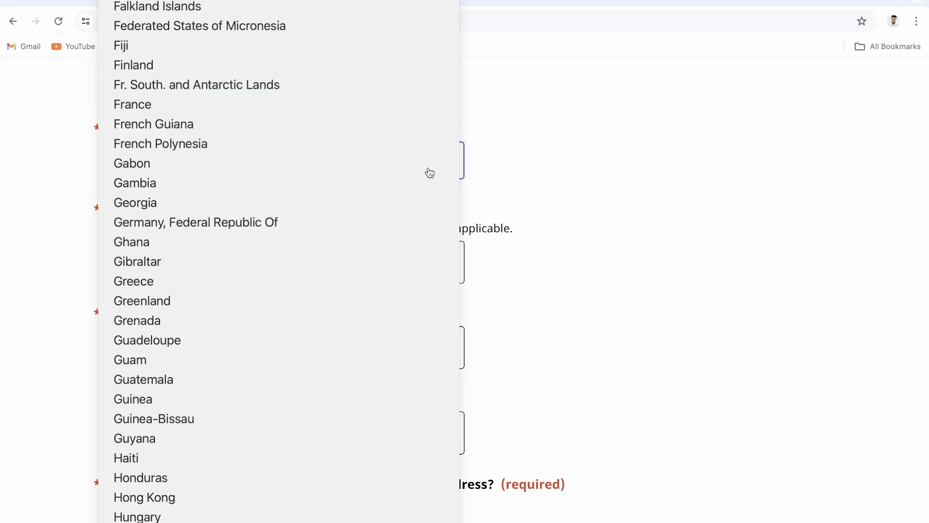
{"action": "scroll", "coordinate": [430, 173], "scroll_direction": "down", "scroll_amount": 1}
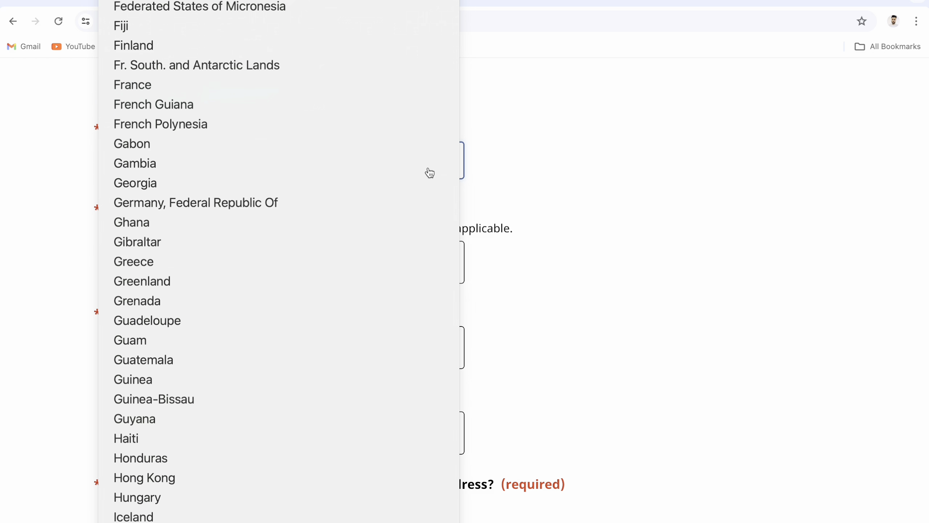
{"action": "scroll", "coordinate": [430, 172], "scroll_direction": "down", "scroll_amount": 17}
{"action": "left_click", "coordinate": [410, 185]}
- Fill in the residential street address, city and postal code
{"action": "left_click", "coordinate": [292, 251]}
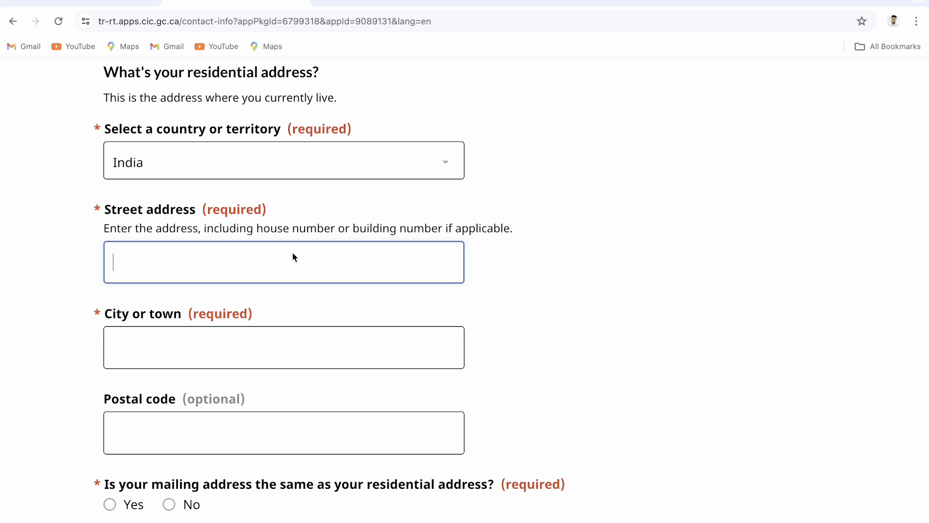
{"action": "type", "text": "sjew734"}
{"action": "key", "text": "BackSpace"}
{"action": "key", "text": "BackSpace"}
{"action": "key", "text": "BackSpace"}
{"action": "key", "text": "BackSpace"}
{"action": "key", "text": "BackSpace"}
{"action": "key", "text": "BackSpace"}
{"action": "key", "text": "BackSpace"}
{"action": "type", "text": "y48gdfjjhfdkndffk"}
{"action": "key", "text": "Tab"}
{"action": "type", "text": "fbjsjhfshj"}
{"action": "key", "text": "Tab"}
{"action": "type", "text": "erhuhuwerh"}
{"action": "scroll", "coordinate": [212, 340], "scroll_direction": "down", "scroll_amount": 4}
{"action": "type", "text": "i"}
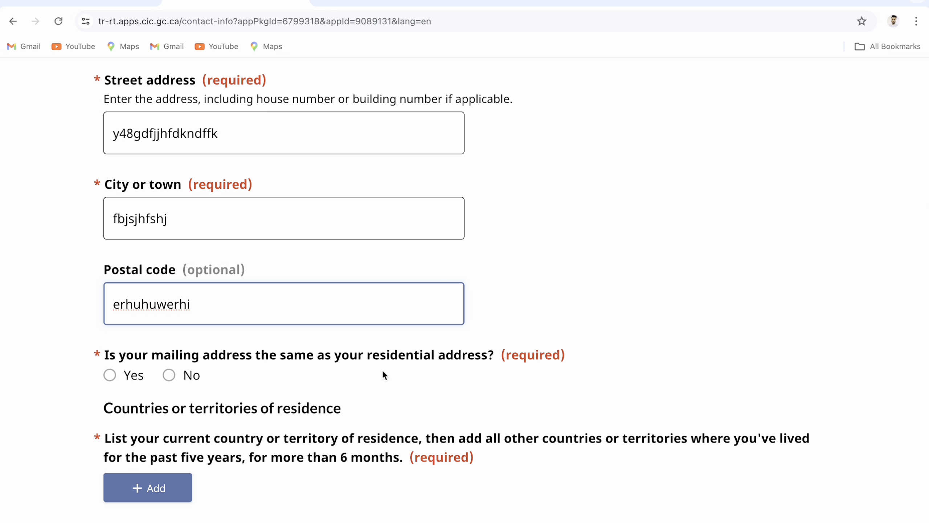
- Mark the mailing address as the same, and sort the residence table by Country/territory
{"action": "left_click", "coordinate": [110, 374]}
{"action": "scroll", "coordinate": [112, 377], "scroll_direction": "down", "scroll_amount": 4}
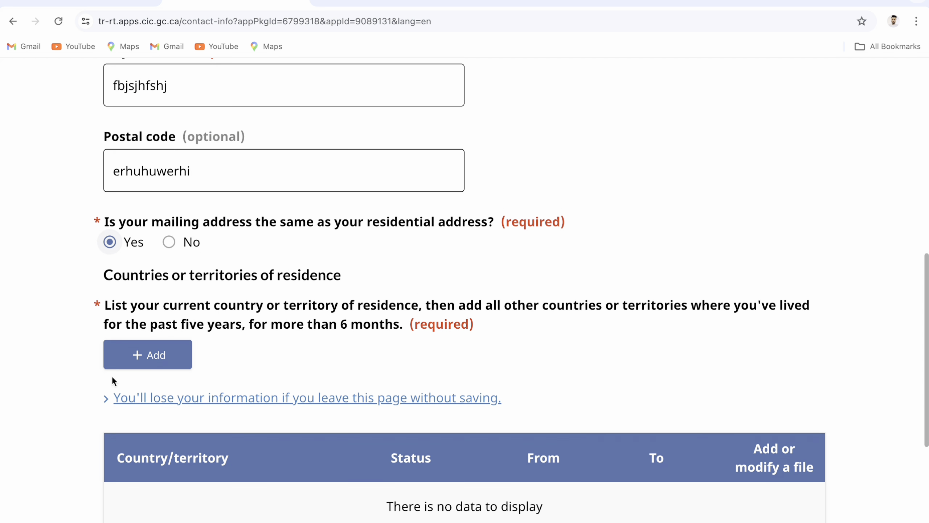
{"action": "scroll", "coordinate": [111, 376], "scroll_direction": "down", "scroll_amount": 3}
{"action": "scroll", "coordinate": [111, 362], "scroll_direction": "down", "scroll_amount": 1}
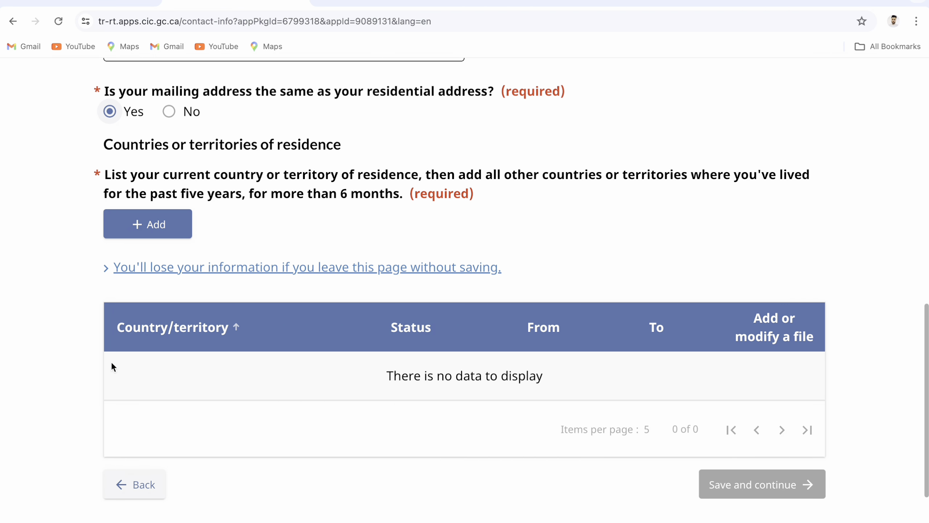
{"action": "scroll", "coordinate": [111, 361], "scroll_direction": "down", "scroll_amount": 2}
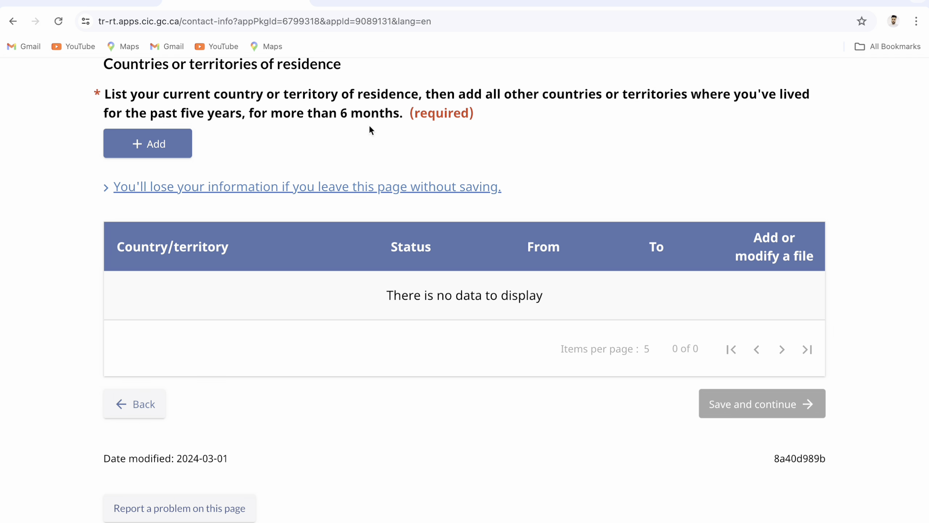
{"action": "scroll", "coordinate": [359, 127], "scroll_direction": "up", "scroll_amount": 1}
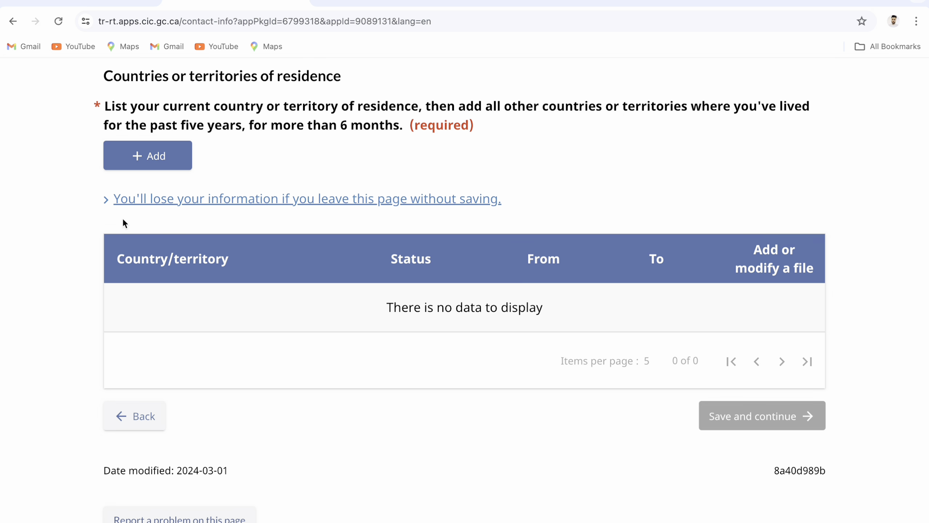
{"action": "left_click", "coordinate": [153, 206]}
{"action": "left_click", "coordinate": [289, 254]}
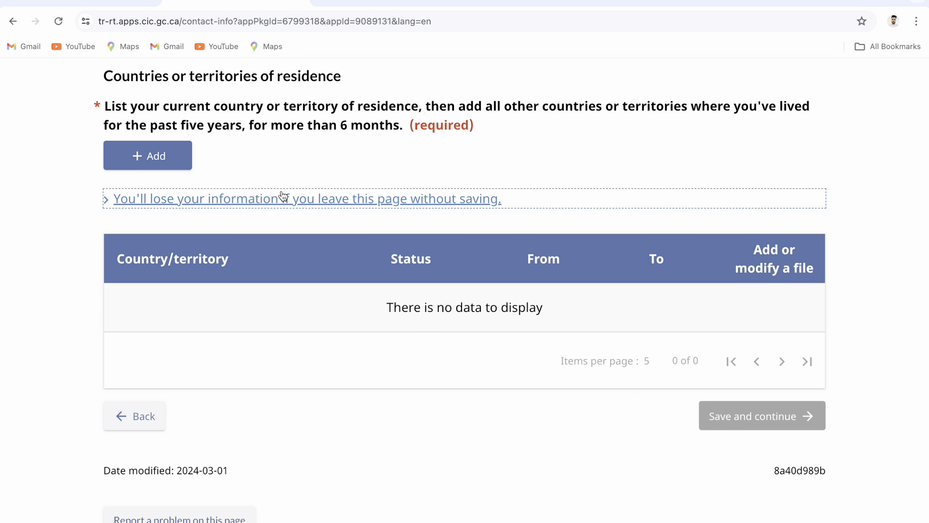
- Add a residence entry for India with status Citizen
{"action": "left_click", "coordinate": [154, 160]}
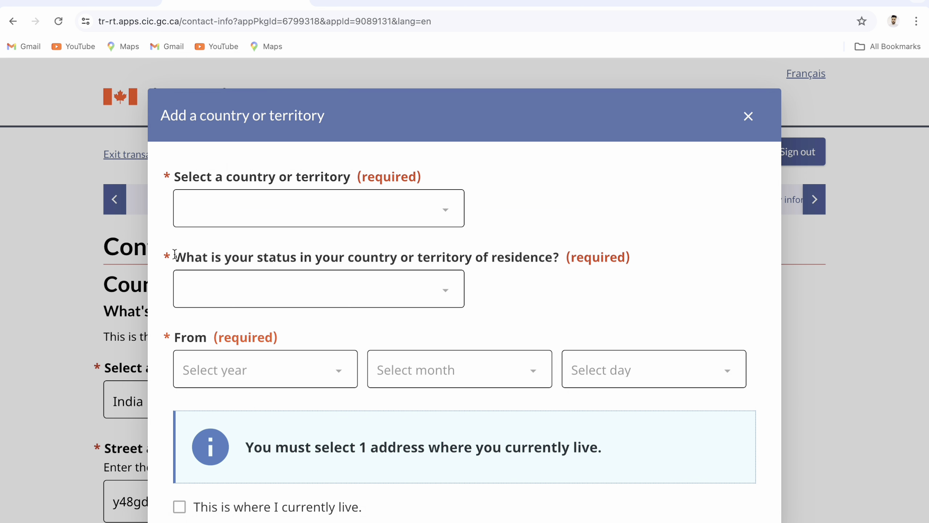
{"action": "left_click", "coordinate": [242, 219]}
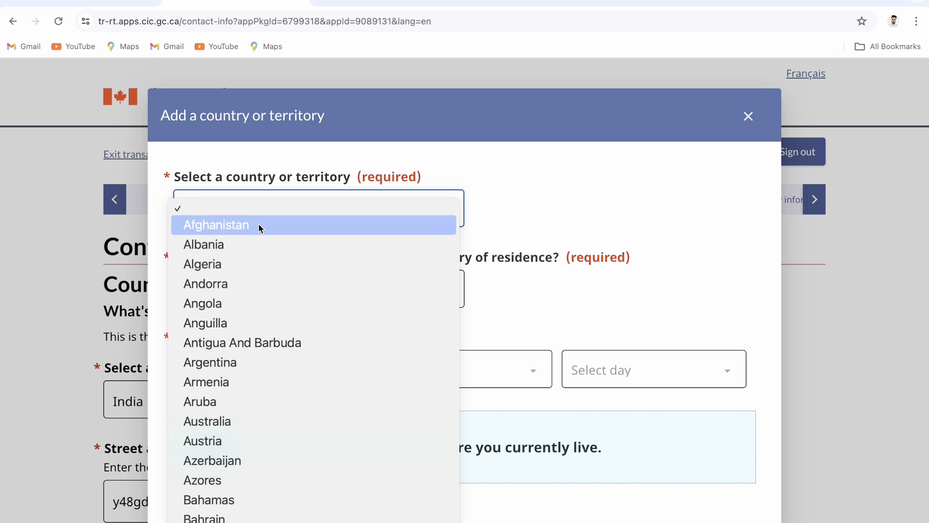
{"action": "scroll", "coordinate": [263, 322], "scroll_direction": "down", "scroll_amount": 10}
{"action": "scroll", "coordinate": [264, 322], "scroll_direction": "down", "scroll_amount": 1}
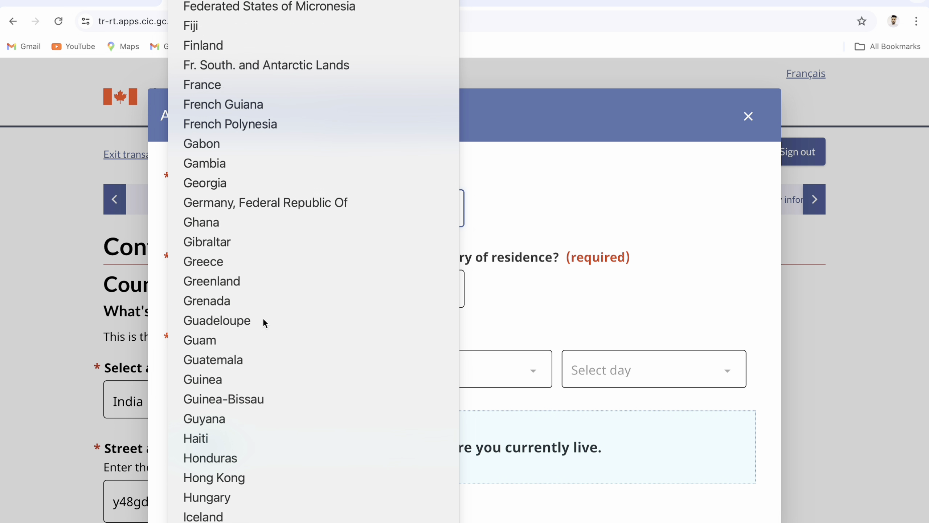
{"action": "key", "text": "Escape"}
{"action": "type", "text": "India"}
{"action": "scroll", "coordinate": [243, 307], "scroll_direction": "down", "scroll_amount": 1}
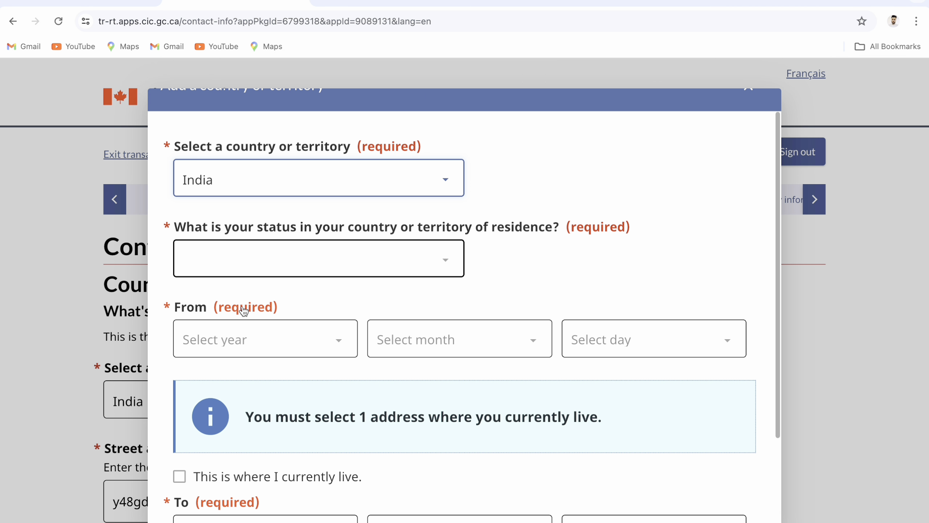
{"action": "left_click", "coordinate": [409, 271]}
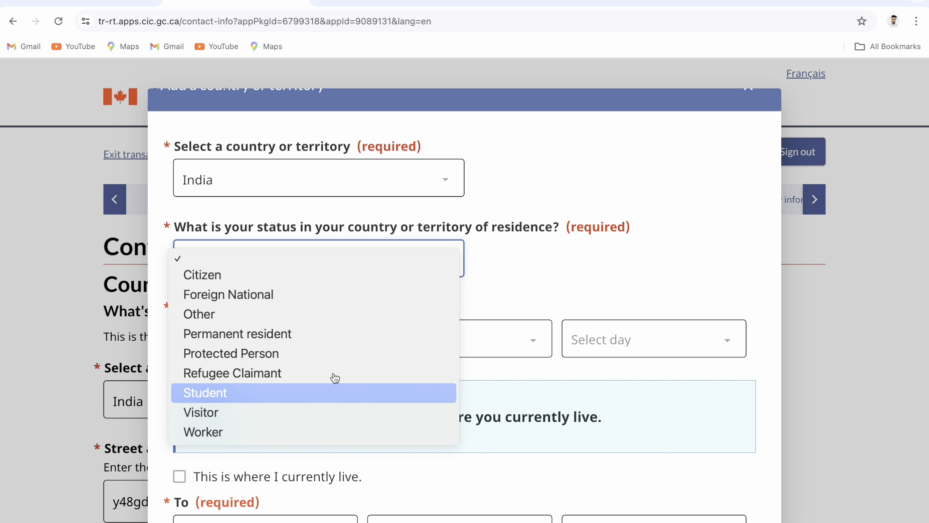
{"action": "left_click", "coordinate": [383, 280]}
{"action": "scroll", "coordinate": [382, 278], "scroll_direction": "down", "scroll_amount": 3}
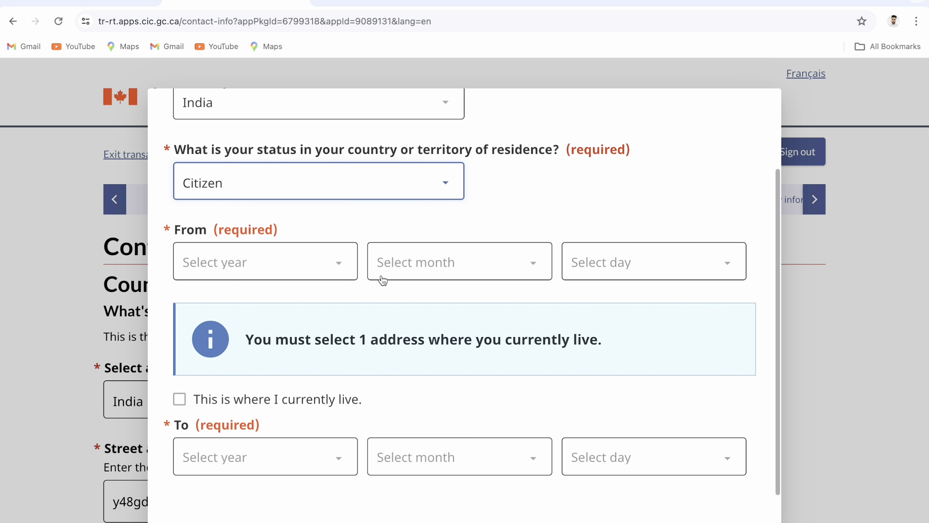
- Set its start date to 2017 March 3, mark it as current residence, and save
{"action": "left_click", "coordinate": [332, 250]}
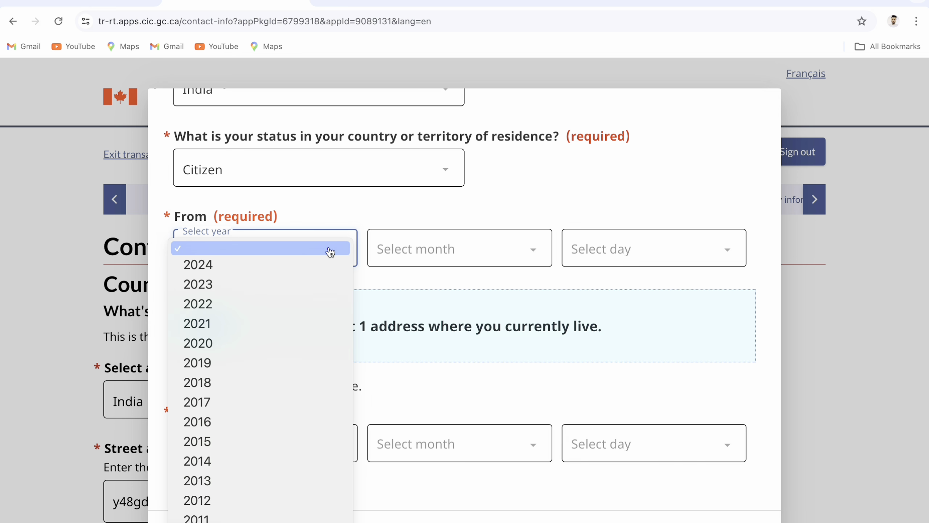
{"action": "left_click", "coordinate": [255, 399]}
{"action": "left_click", "coordinate": [498, 254]}
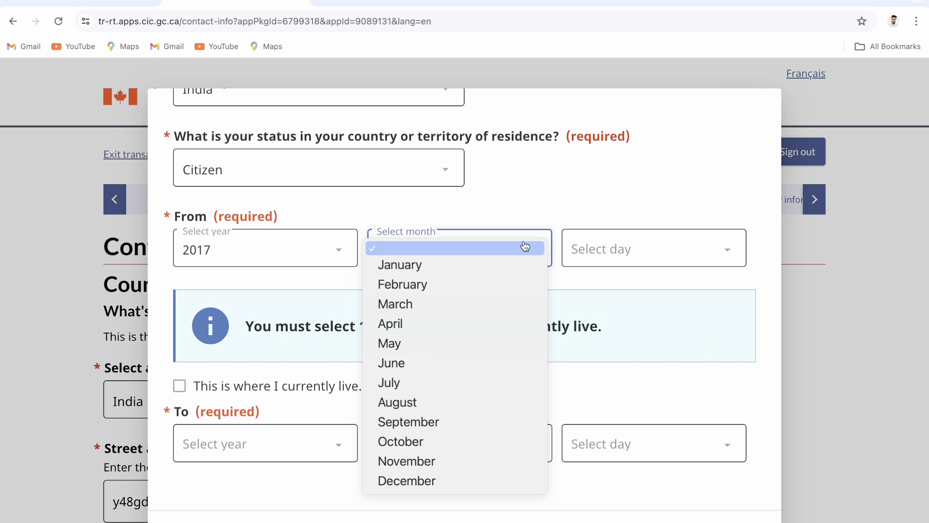
{"action": "left_click", "coordinate": [464, 298]}
{"action": "left_click", "coordinate": [697, 238]}
{"action": "left_click", "coordinate": [637, 303]}
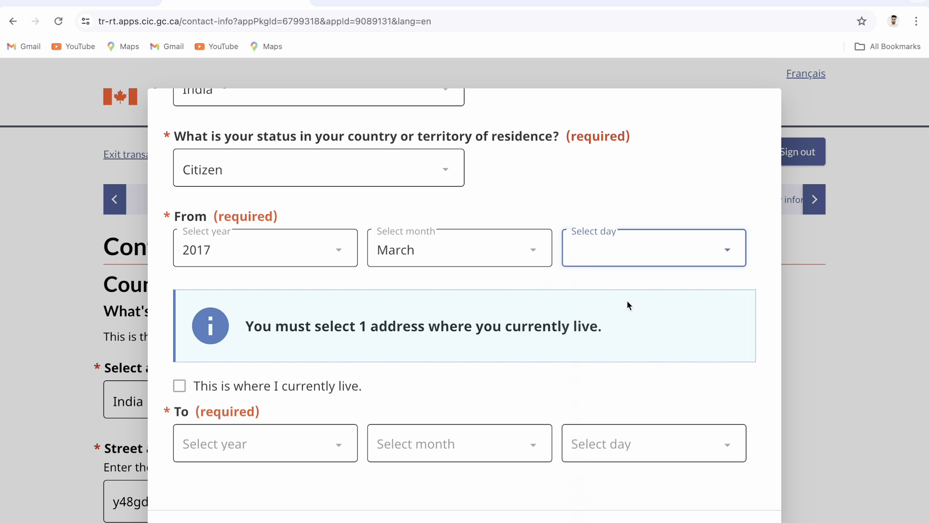
{"action": "scroll", "coordinate": [294, 391], "scroll_direction": "down", "scroll_amount": 1}
{"action": "left_click", "coordinate": [180, 350]}
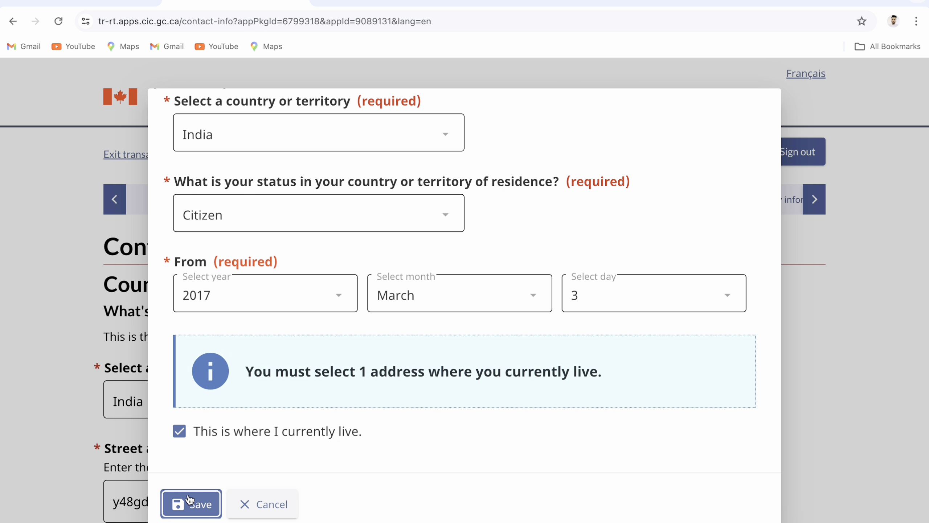
{"action": "left_click", "coordinate": [180, 503]}
- Review the residence table and save the contact details to continue to biometrics
{"action": "scroll", "coordinate": [180, 503], "scroll_direction": "down", "scroll_amount": 2}
{"action": "scroll", "coordinate": [180, 503], "scroll_direction": "down", "scroll_amount": 1}
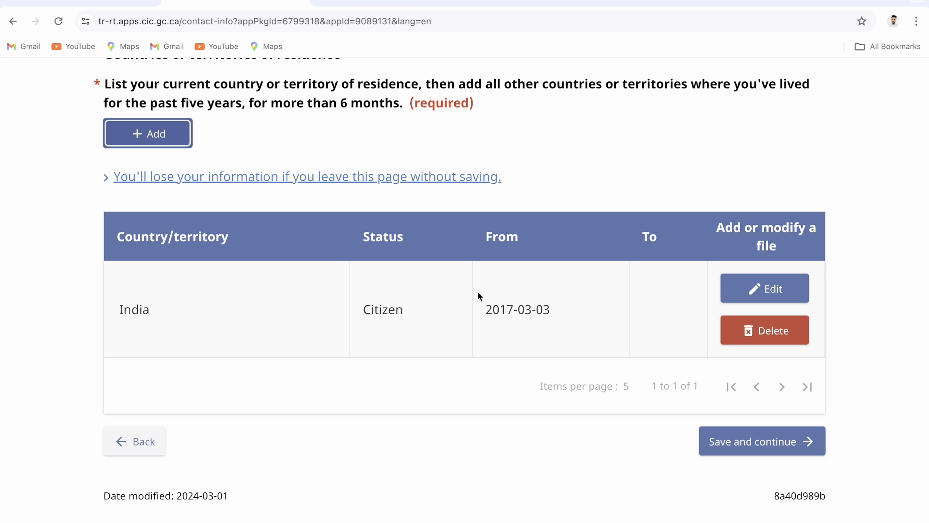
{"action": "scroll", "coordinate": [478, 292], "scroll_direction": "up", "scroll_amount": 3}
{"action": "scroll", "coordinate": [477, 291], "scroll_direction": "down", "scroll_amount": 1}
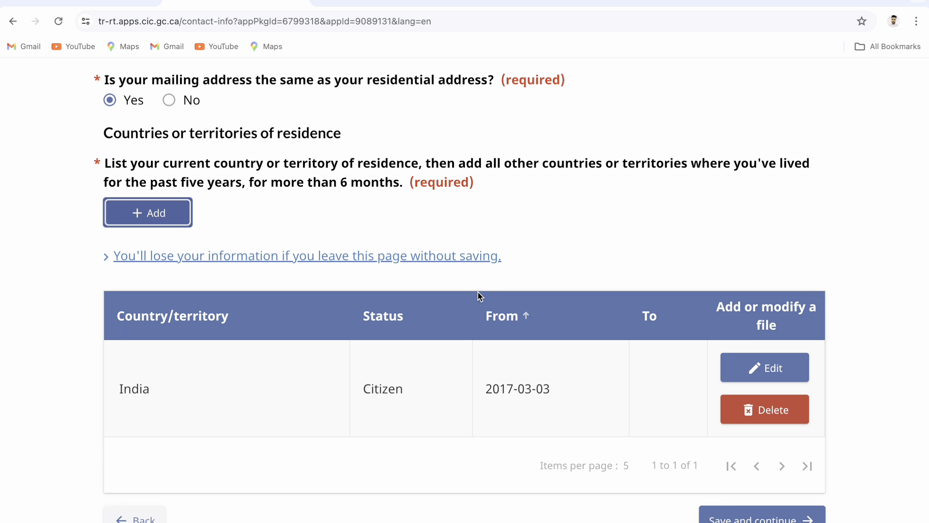
{"action": "scroll", "coordinate": [477, 352], "scroll_direction": "down", "scroll_amount": 5}
{"action": "scroll", "coordinate": [476, 357], "scroll_direction": "up", "scroll_amount": 1}
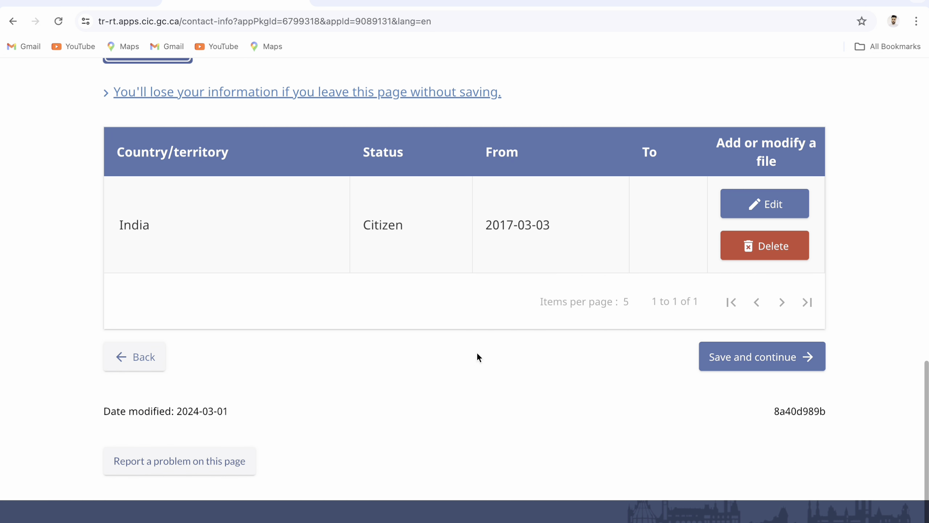
{"action": "left_click", "coordinate": [738, 359]}
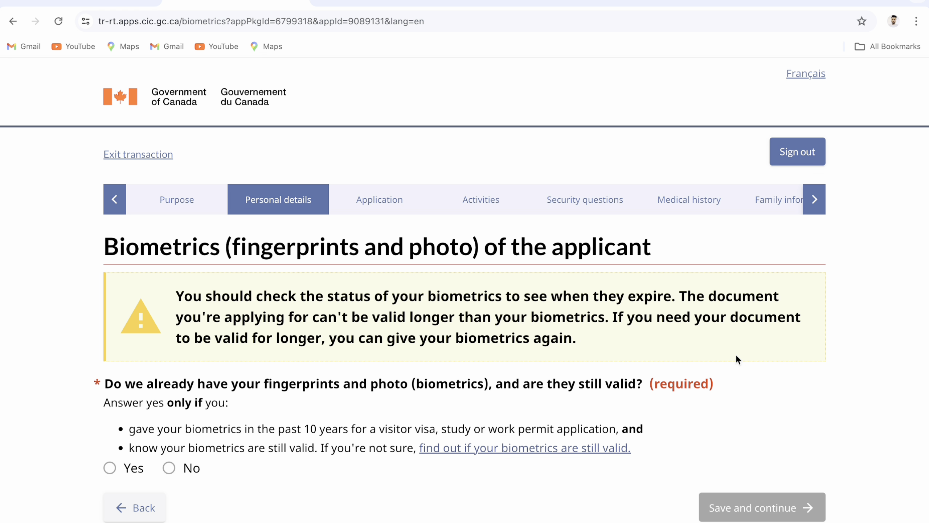
- Answer No to already having valid biometrics, bringing up the fee warning
{"action": "scroll", "coordinate": [262, 289], "scroll_direction": "down", "scroll_amount": 2}
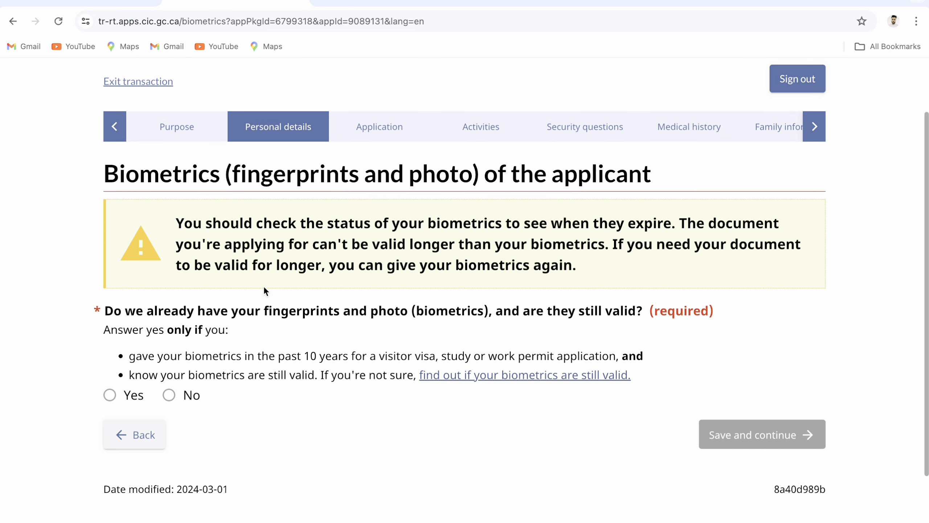
{"action": "scroll", "coordinate": [266, 291], "scroll_direction": "down", "scroll_amount": 1}
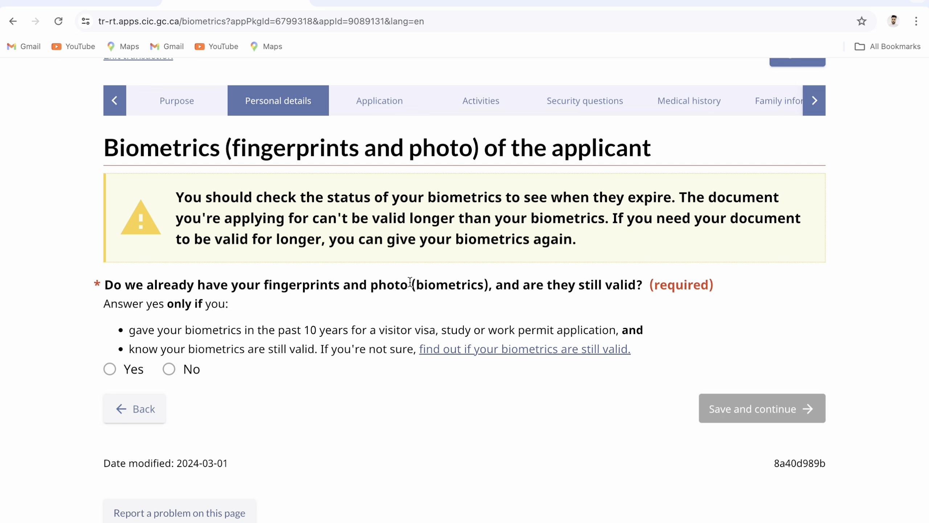
{"action": "left_click_drag", "start_coordinate": [410, 282], "coordinate": [511, 285]}
{"action": "left_click", "coordinate": [169, 370]}
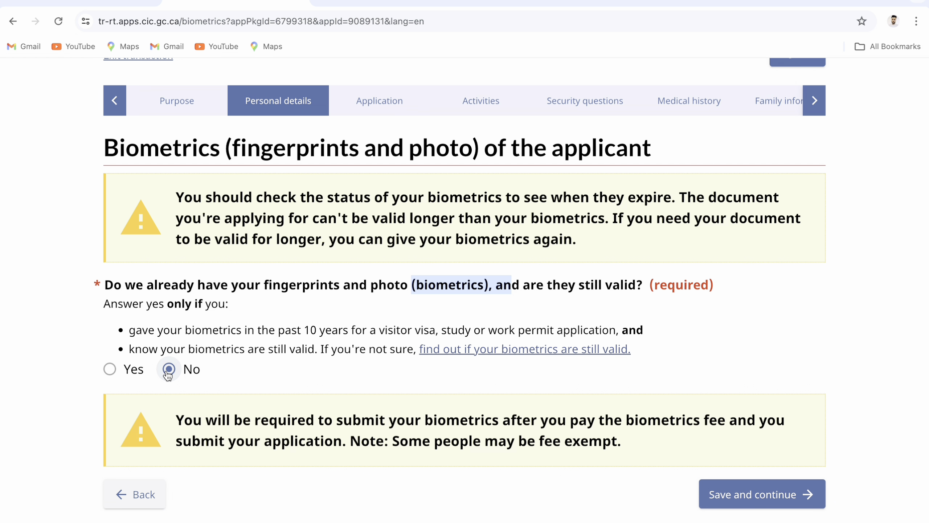
{"action": "scroll", "coordinate": [391, 426], "scroll_direction": "down", "scroll_amount": 2}
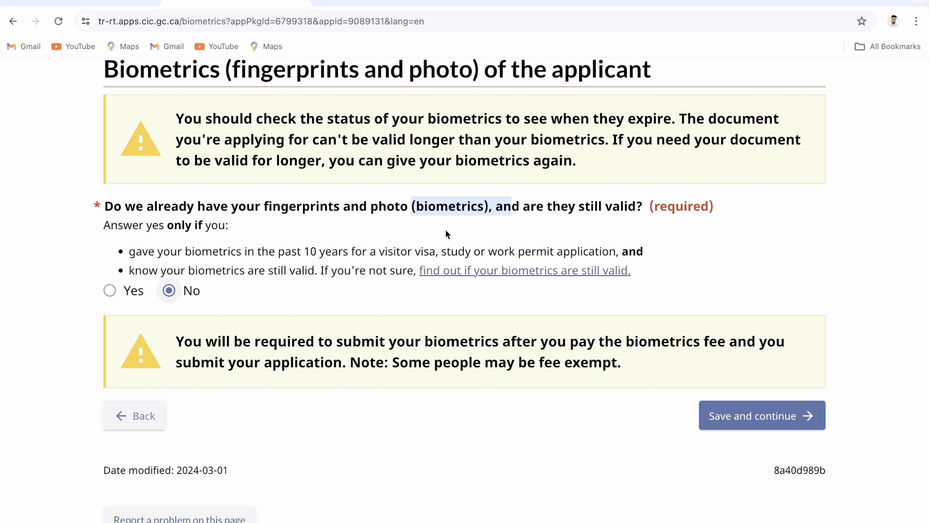
{"action": "left_click_drag", "start_coordinate": [468, 208], "coordinate": [479, 209]}
{"action": "scroll", "coordinate": [425, 461], "scroll_direction": "down", "scroll_amount": 3}
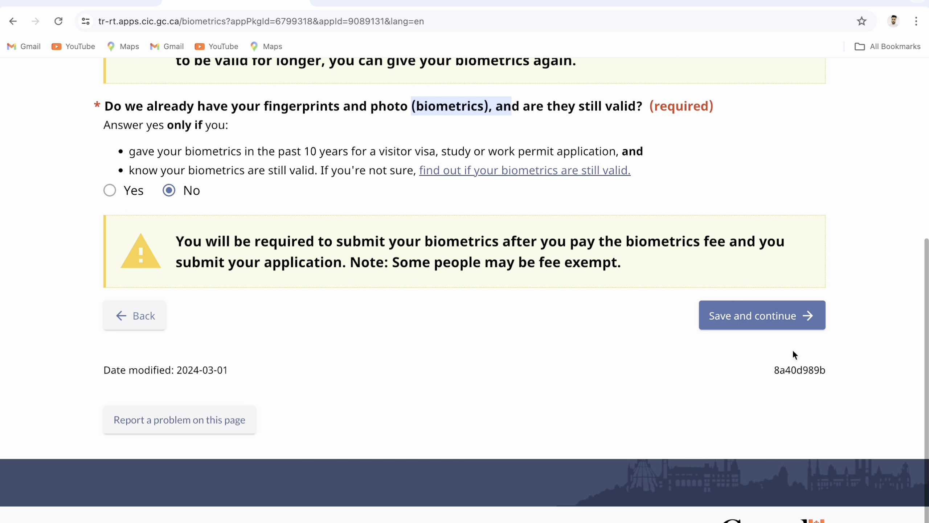
- Save the biometrics answer and read the inviter-name instructions on the Invitation page
{"action": "left_click", "coordinate": [761, 327]}
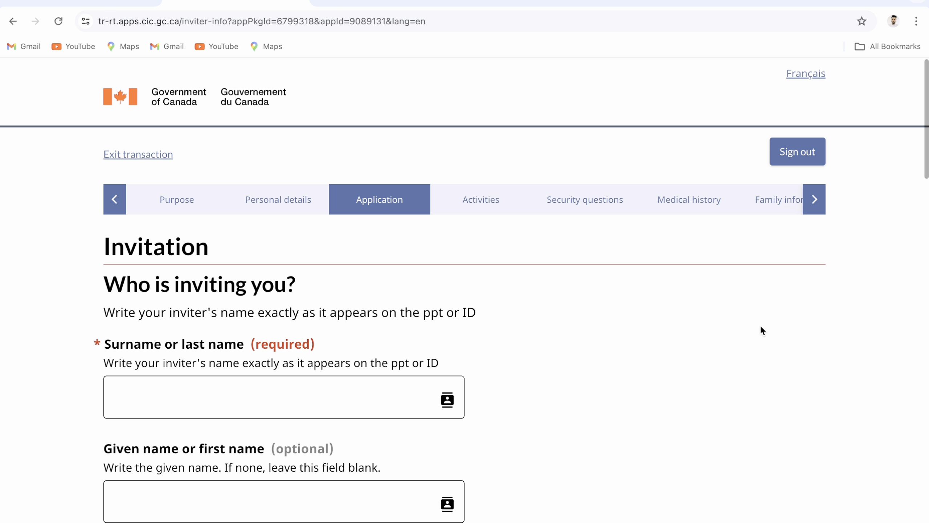
{"action": "scroll", "coordinate": [366, 136], "scroll_direction": "down", "scroll_amount": 3}
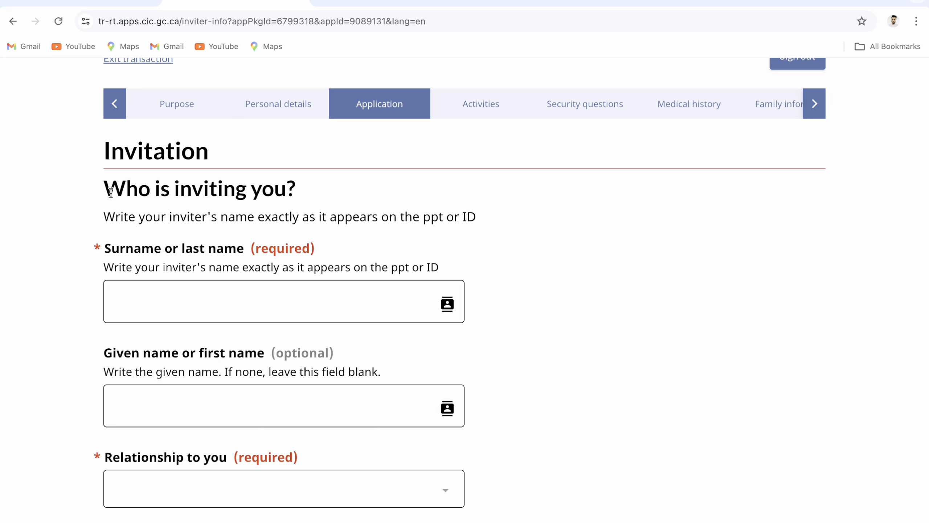
{"action": "left_click_drag", "start_coordinate": [110, 191], "coordinate": [275, 206]}
{"action": "scroll", "coordinate": [260, 254], "scroll_direction": "down", "scroll_amount": 1}
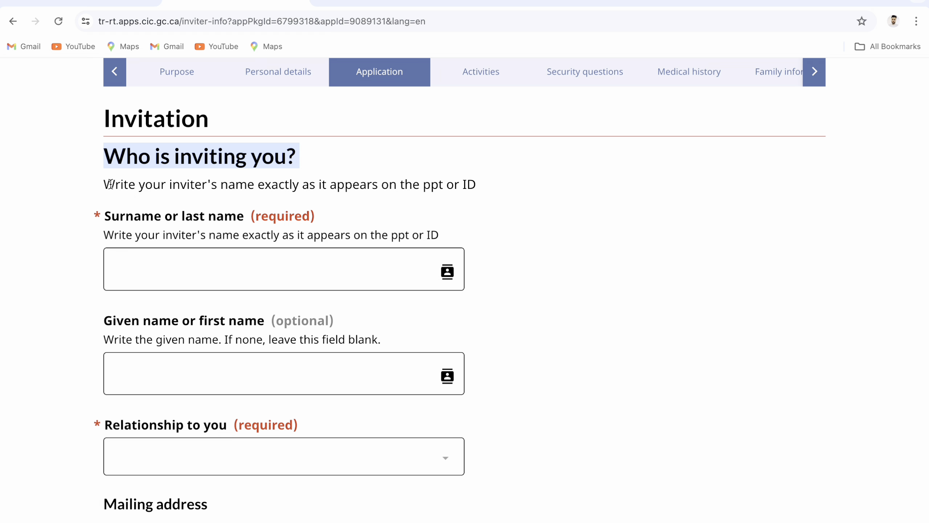
{"action": "left_click_drag", "start_coordinate": [110, 184], "coordinate": [429, 198]}
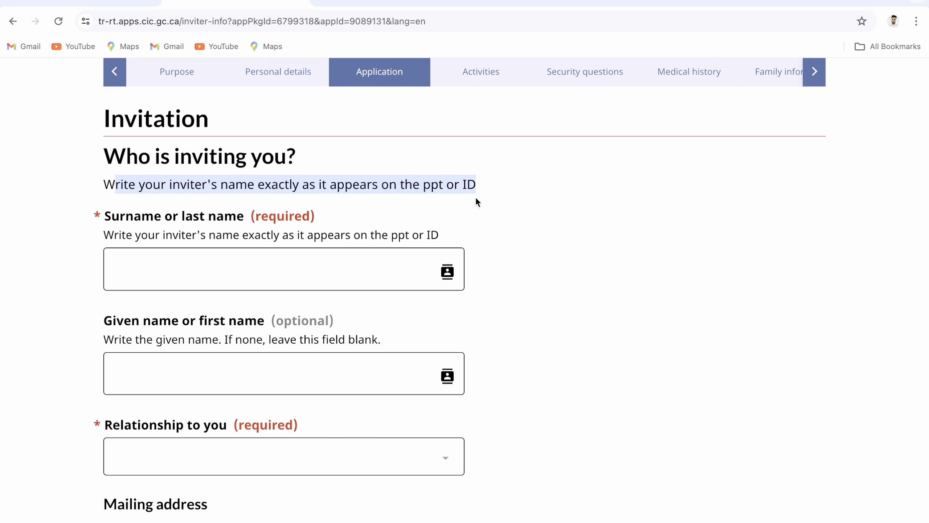
- Enter the inviter's surname and given name, and set relationship to Family member
{"action": "left_click", "coordinate": [148, 284]}
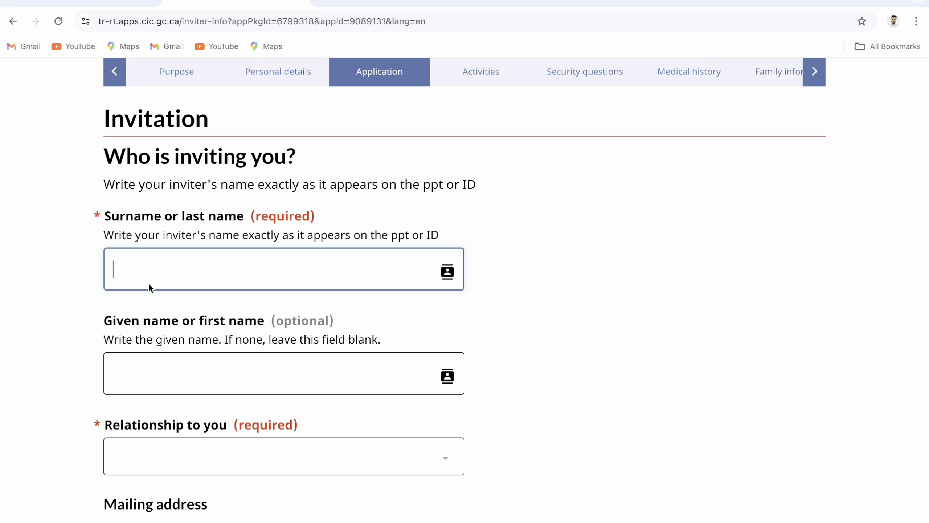
{"action": "type", "text": "kua"}
{"action": "key", "text": "BackSpace"}
{"action": "key", "text": "BackSpace"}
{"action": "key", "text": "BackSpace"}
{"action": "type", "text": "adhdsh"}
{"action": "left_click", "coordinate": [195, 385]}
{"action": "type", "text": "dshvshv"}
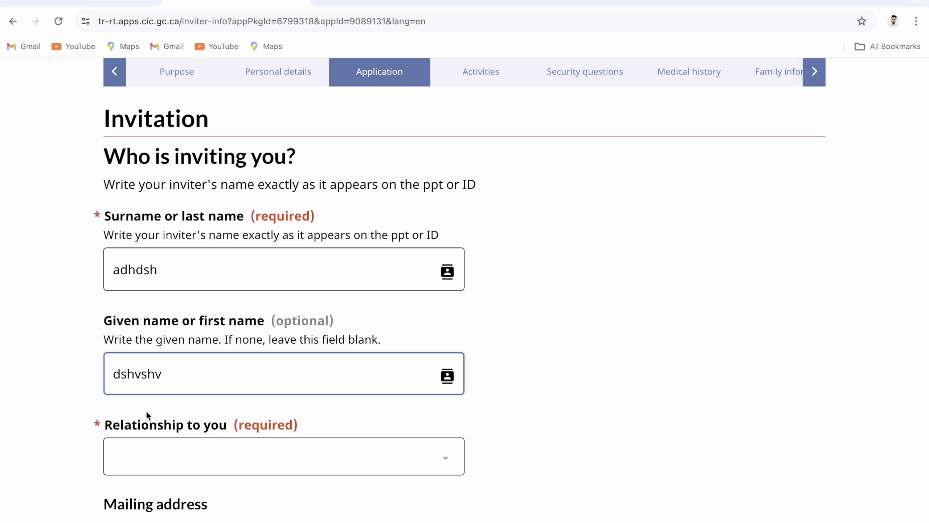
{"action": "scroll", "coordinate": [146, 411], "scroll_direction": "down", "scroll_amount": 3}
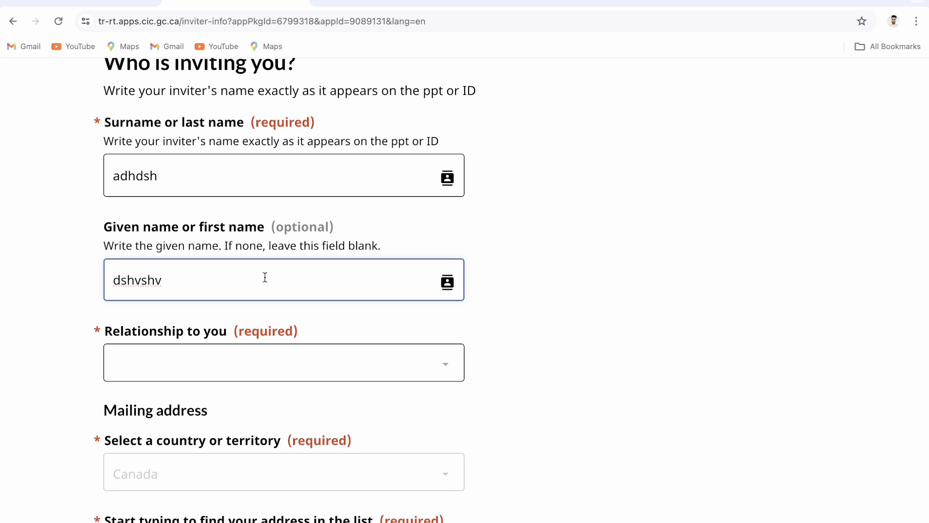
{"action": "left_click", "coordinate": [441, 377]}
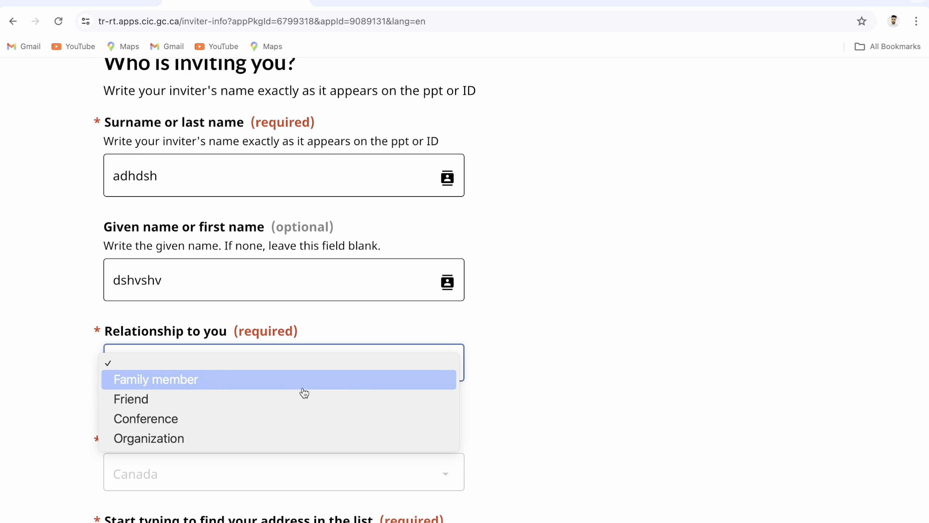
{"action": "left_click", "coordinate": [316, 386]}
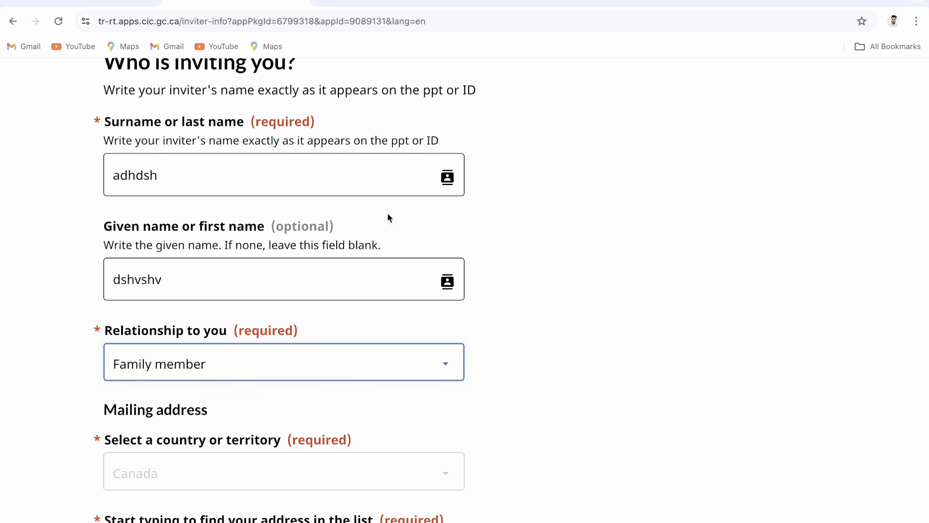
{"action": "scroll", "coordinate": [388, 214], "scroll_direction": "down", "scroll_amount": 6}
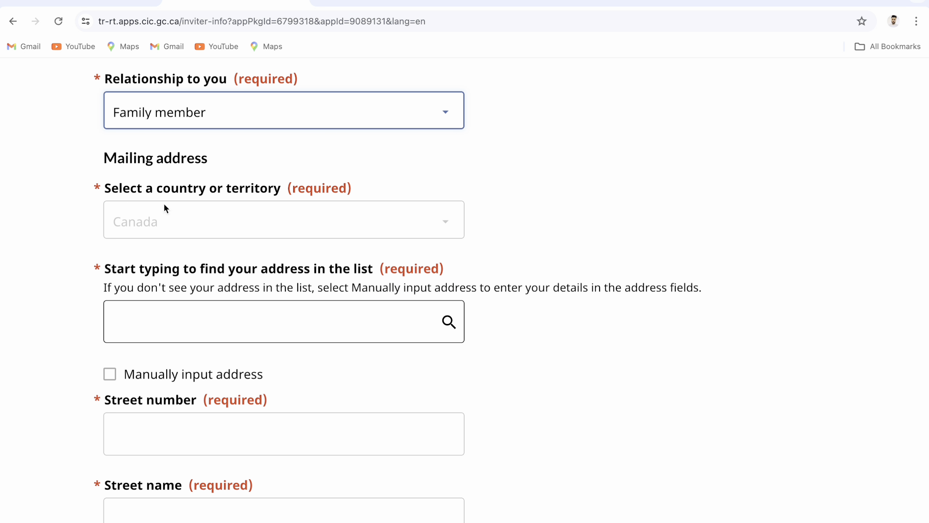
- Search for the inviter's mailing address and pick the first suggestion
{"action": "left_click", "coordinate": [433, 217]}
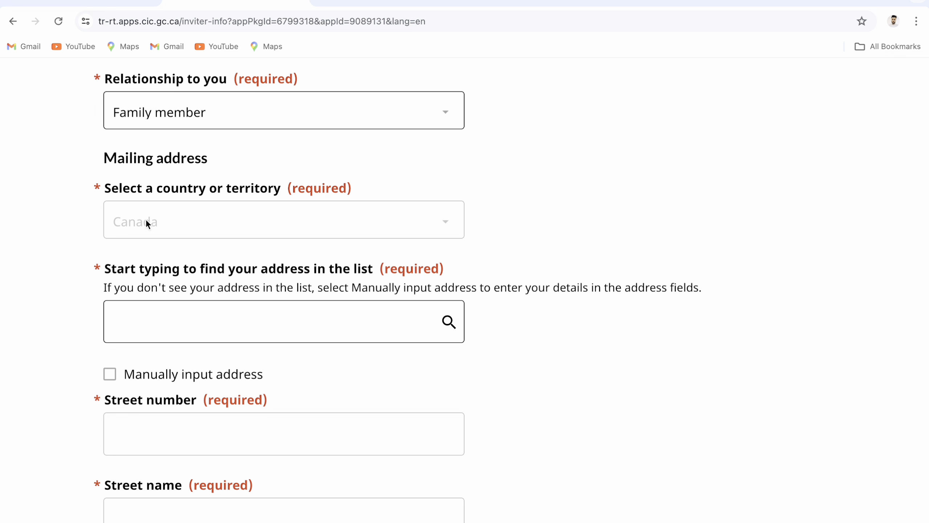
{"action": "scroll", "coordinate": [172, 234], "scroll_direction": "down", "scroll_amount": 2}
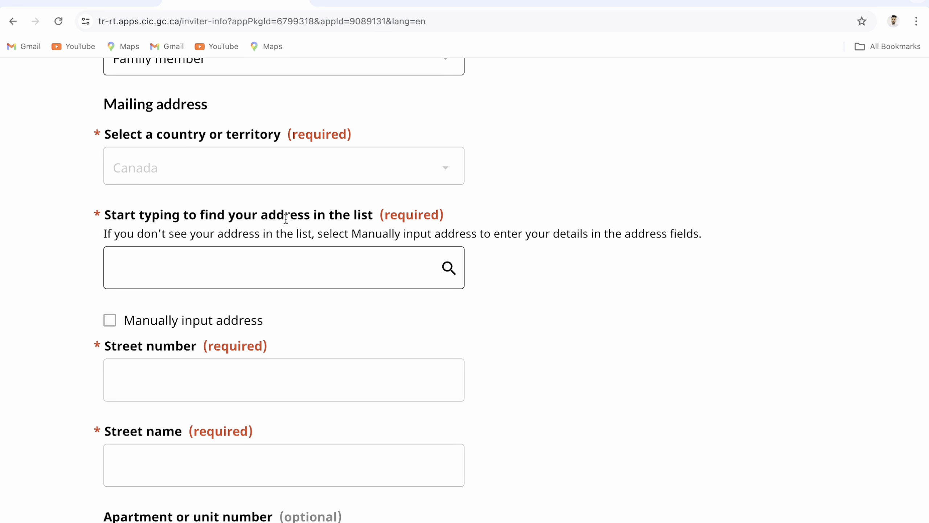
{"action": "left_click", "coordinate": [146, 264]}
{"action": "type", "text": "jgd"}
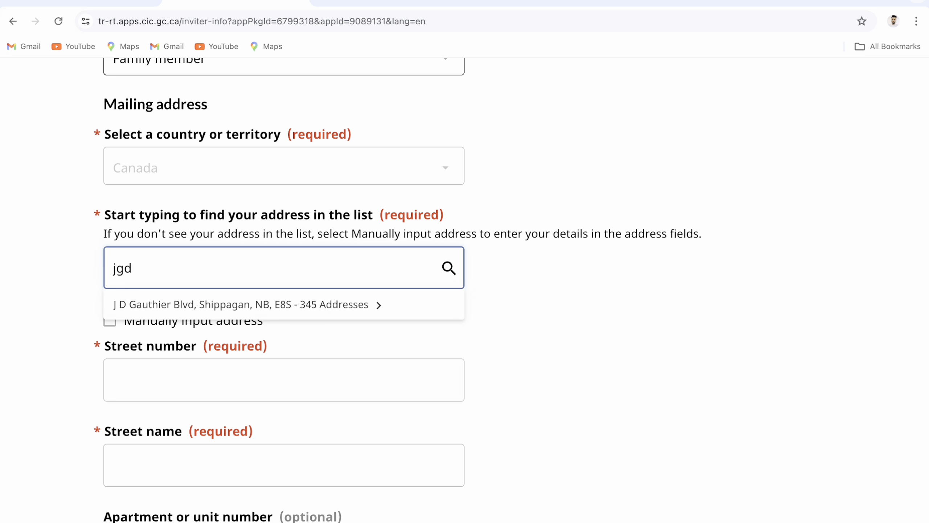
{"action": "type", "text": "hvsdsgs"}
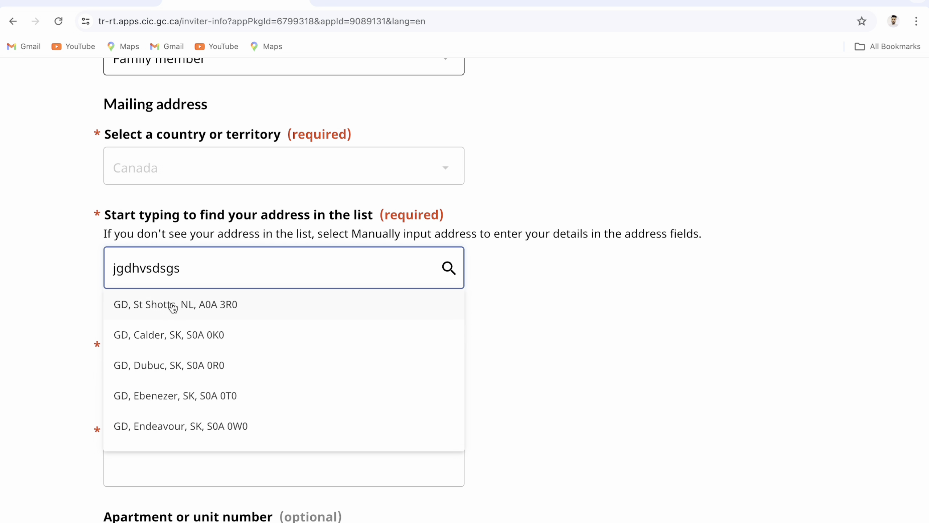
{"action": "left_click", "coordinate": [172, 309]}
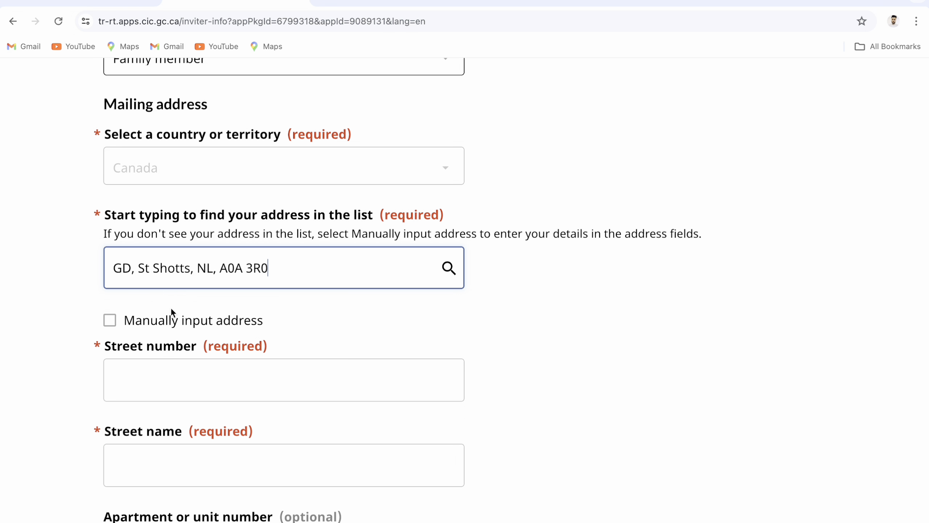
- Enter the inviter's phone number and e-mail, answer No to another inviter, and continue
{"action": "scroll", "coordinate": [297, 198], "scroll_direction": "down", "scroll_amount": 10}
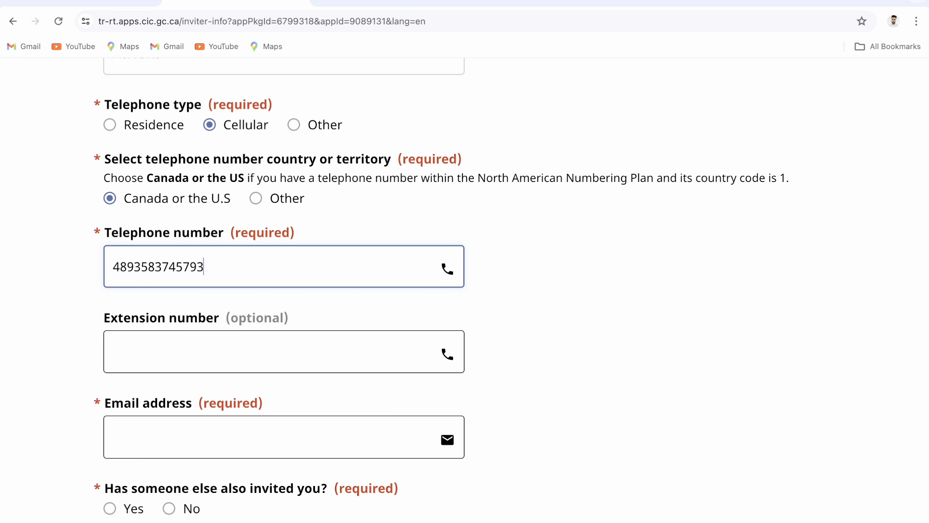
{"action": "left_click", "coordinate": [219, 437]}
{"action": "scroll", "coordinate": [284, 293], "scroll_direction": "down", "scroll_amount": 1}
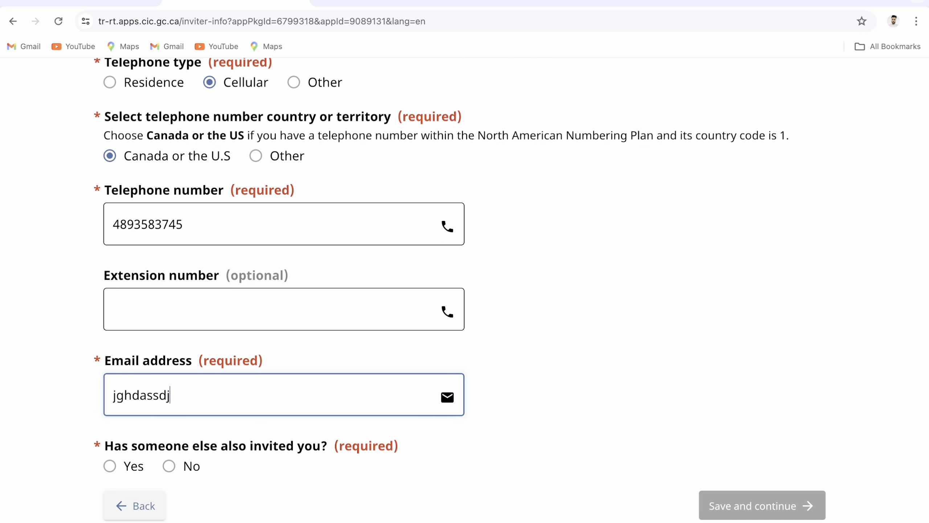
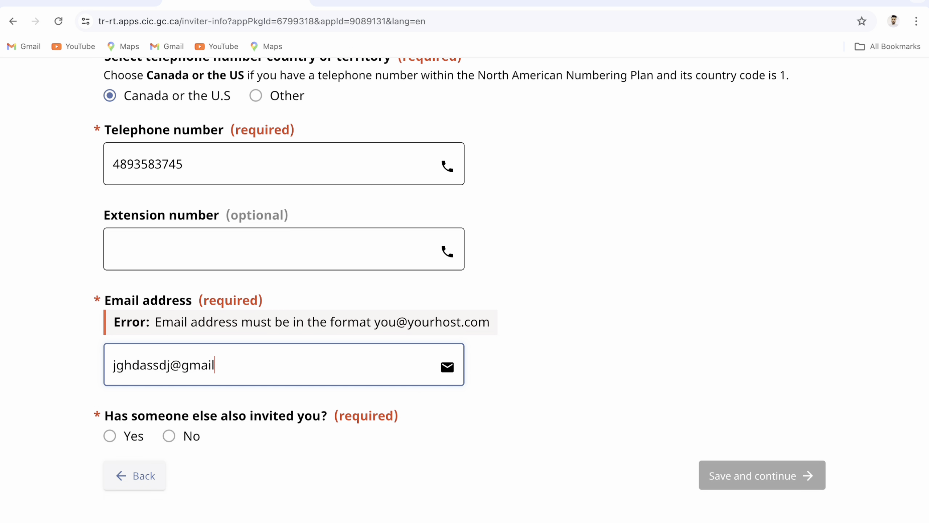
{"action": "scroll", "coordinate": [228, 404], "scroll_direction": "down", "scroll_amount": 2}
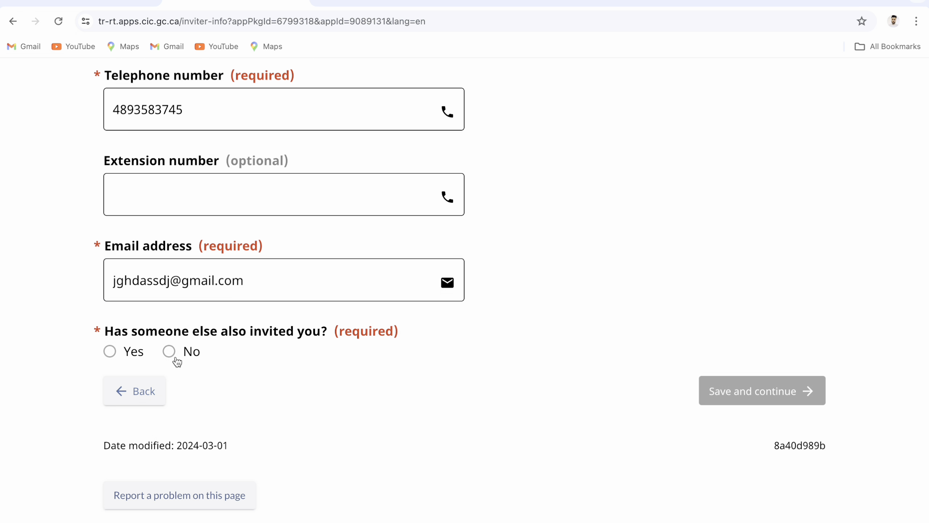
{"action": "left_click", "coordinate": [176, 357]}
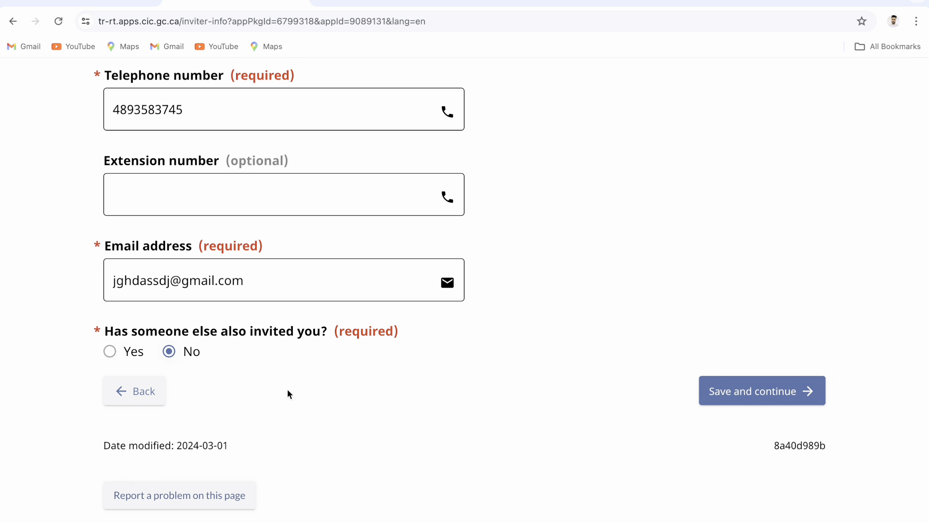
{"action": "key", "text": "Return"}
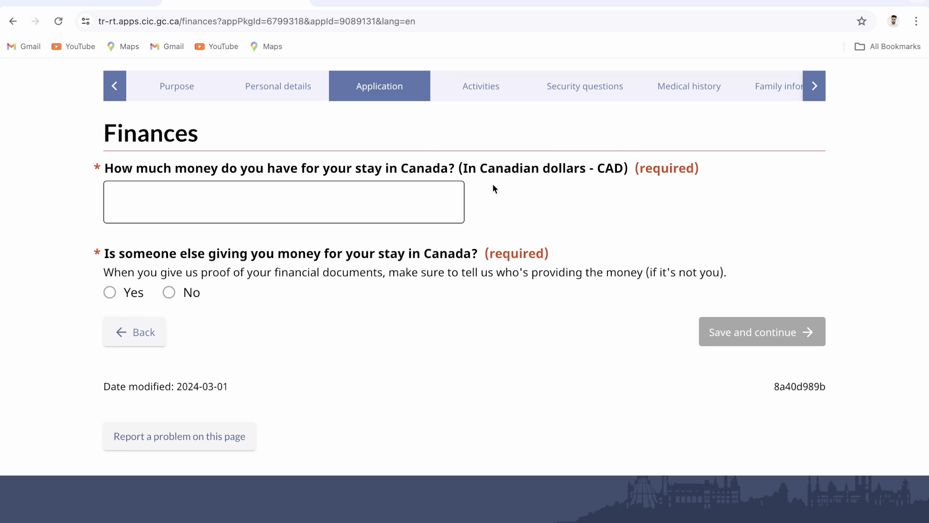
- Enter 5000 CAD available for the stay, answer No to outside funding, and continue
{"action": "left_click", "coordinate": [285, 200]}
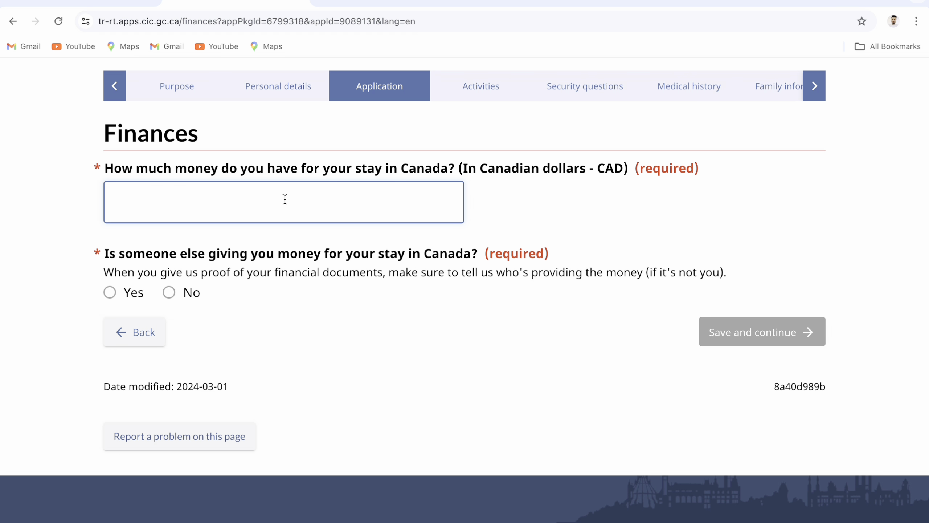
{"action": "type", "text": "5000$"}
{"action": "left_click_drag", "start_coordinate": [463, 168], "coordinate": [577, 191]}
{"action": "left_click", "coordinate": [569, 200]}
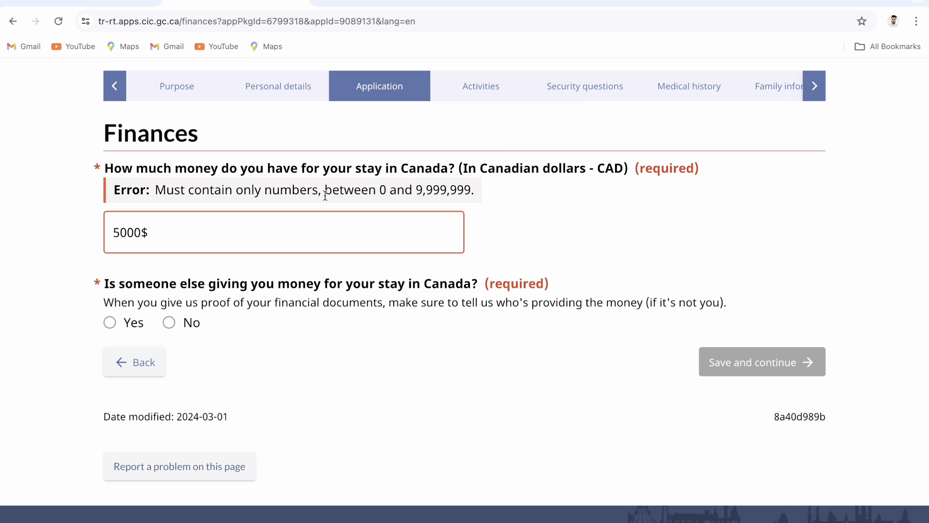
{"action": "left_click", "coordinate": [156, 234]}
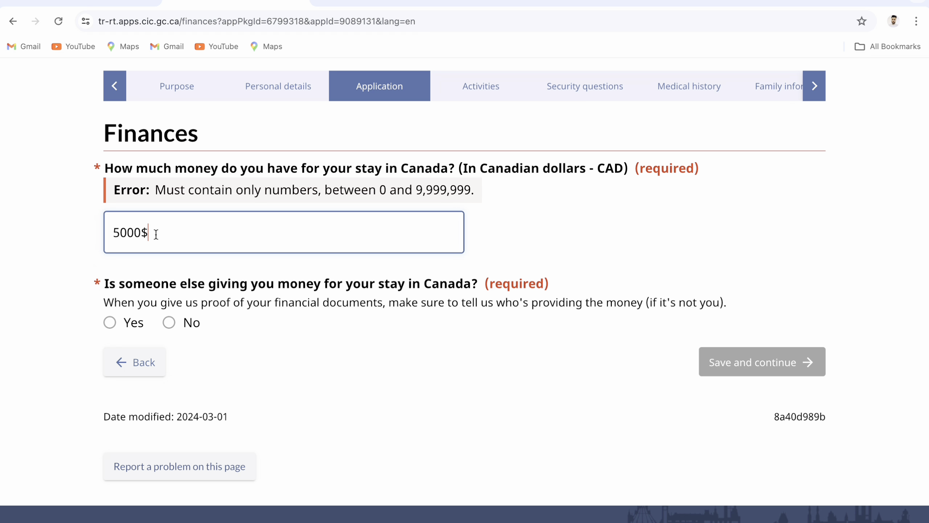
{"action": "left_click", "coordinate": [184, 277]}
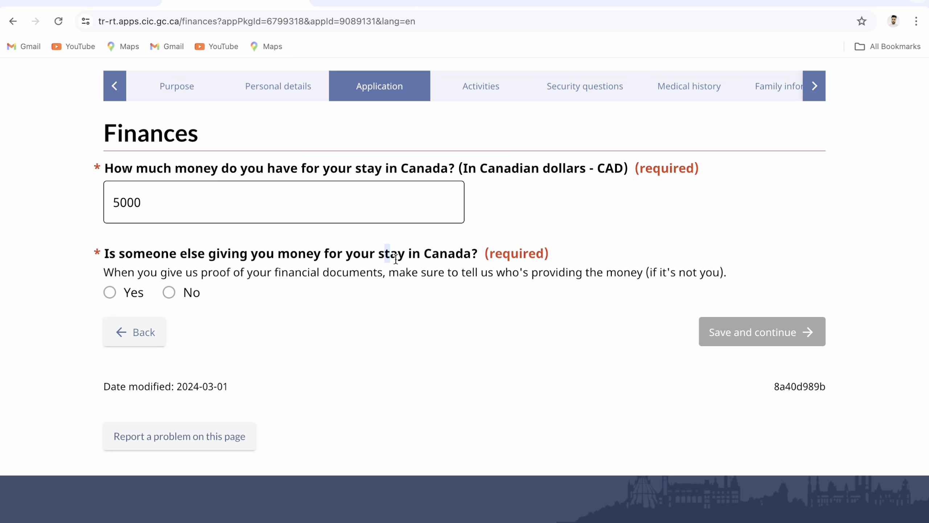
{"action": "left_click_drag", "start_coordinate": [385, 258], "coordinate": [436, 258]}
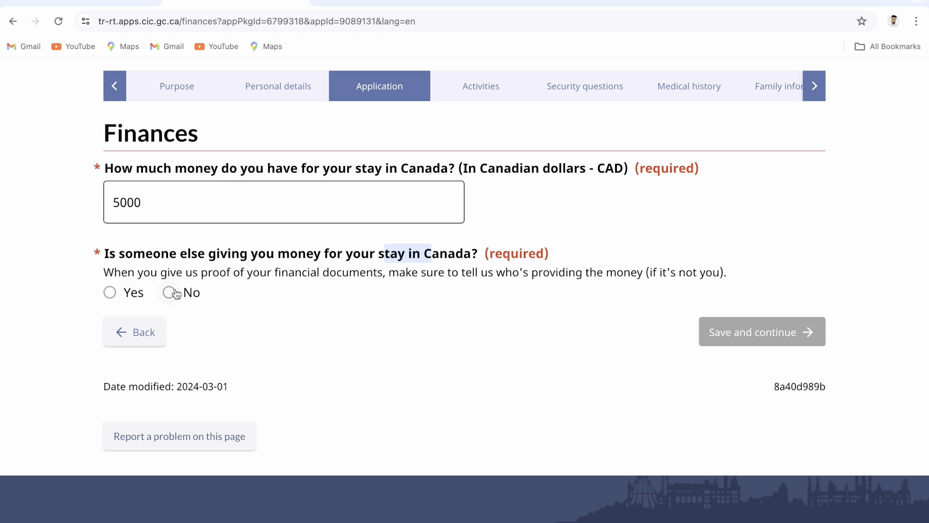
{"action": "left_click", "coordinate": [171, 292]}
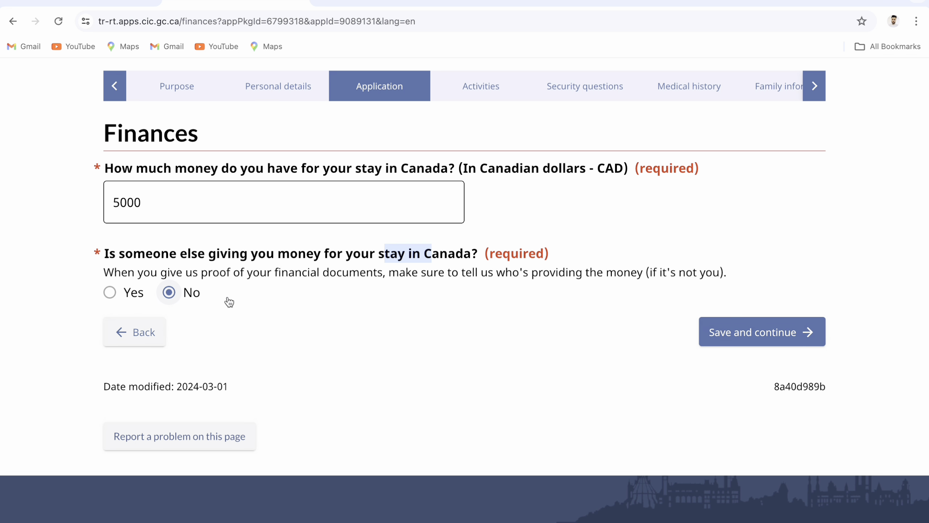
{"action": "left_click", "coordinate": [761, 332]}
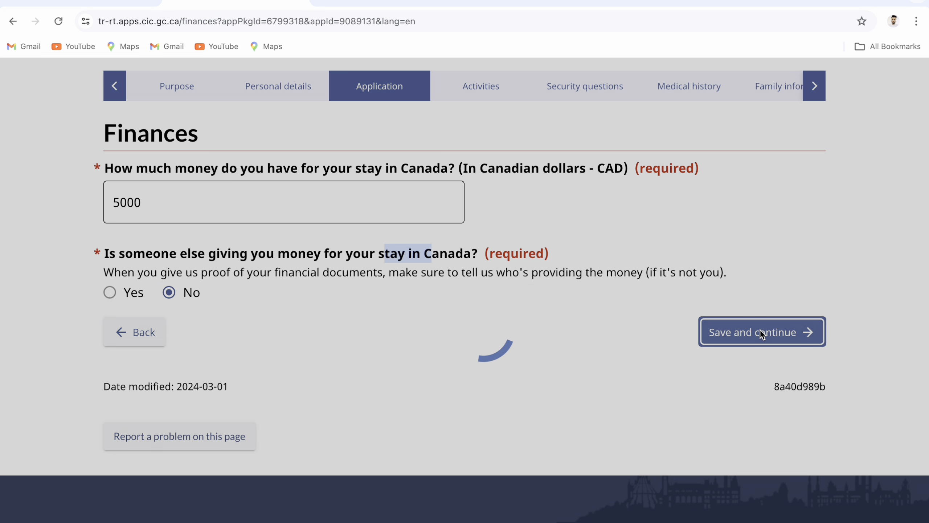
- Answer No to having post-secondary studies, correcting an initial Yes
{"action": "scroll", "coordinate": [495, 426], "scroll_direction": "down", "scroll_amount": 3}
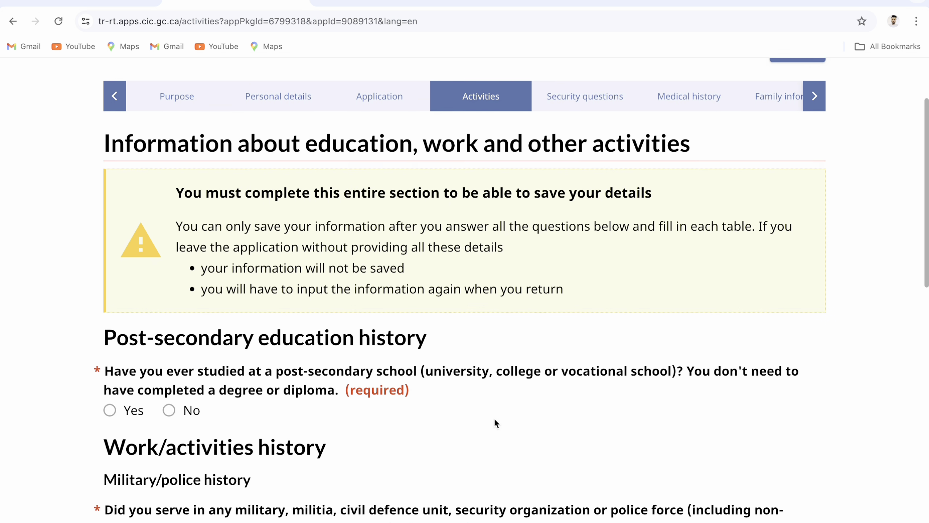
{"action": "scroll", "coordinate": [495, 423], "scroll_direction": "up", "scroll_amount": 1}
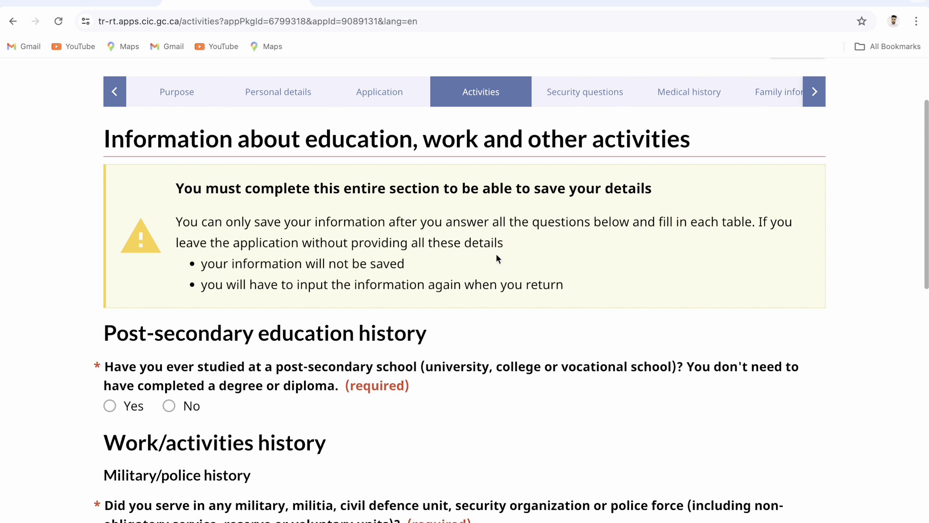
{"action": "scroll", "coordinate": [423, 307], "scroll_direction": "down", "scroll_amount": 3}
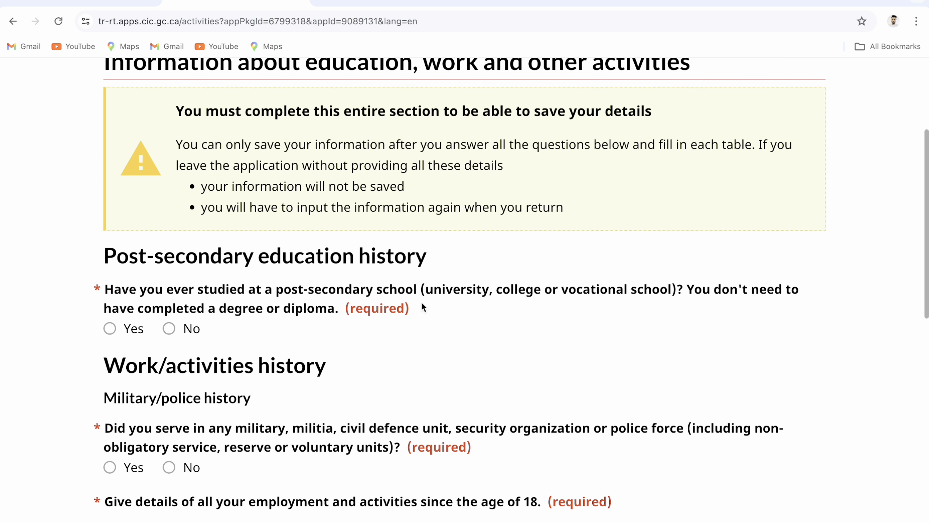
{"action": "scroll", "coordinate": [422, 304], "scroll_direction": "down", "scroll_amount": 1}
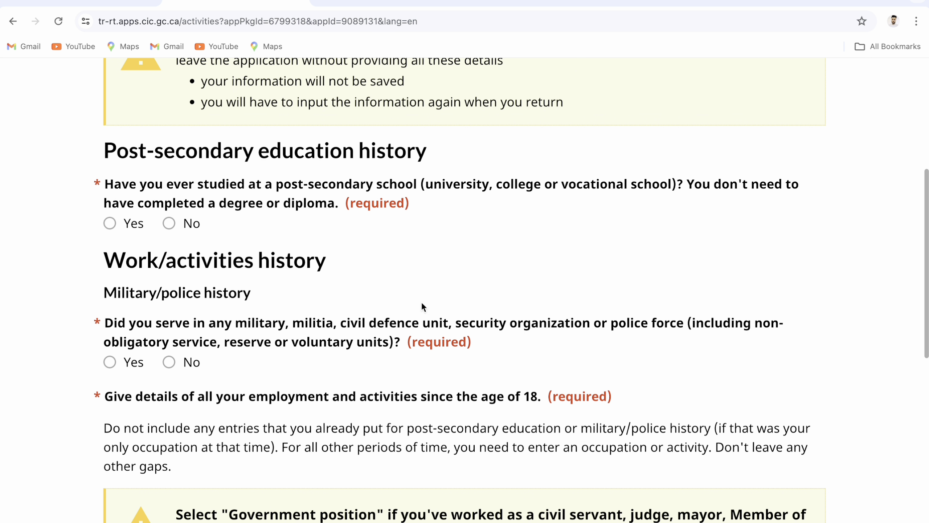
{"action": "scroll", "coordinate": [422, 304], "scroll_direction": "down", "scroll_amount": 1}
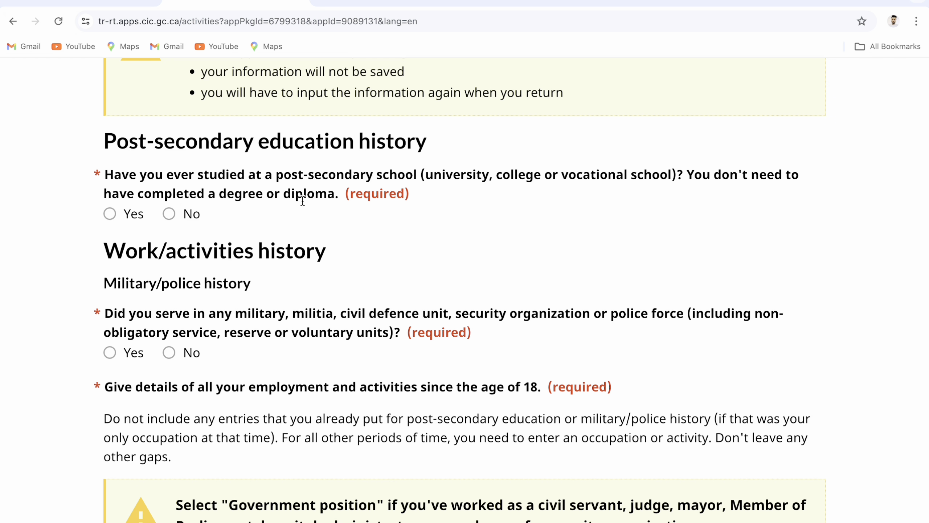
{"action": "scroll", "coordinate": [335, 201], "scroll_direction": "up", "scroll_amount": 6}
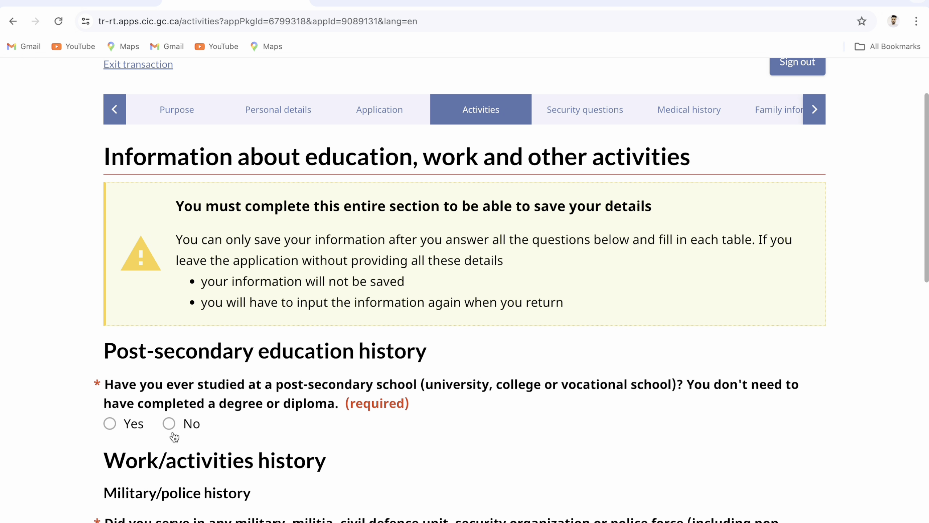
{"action": "scroll", "coordinate": [175, 436], "scroll_direction": "down", "scroll_amount": 3}
{"action": "scroll", "coordinate": [174, 437], "scroll_direction": "down", "scroll_amount": 1}
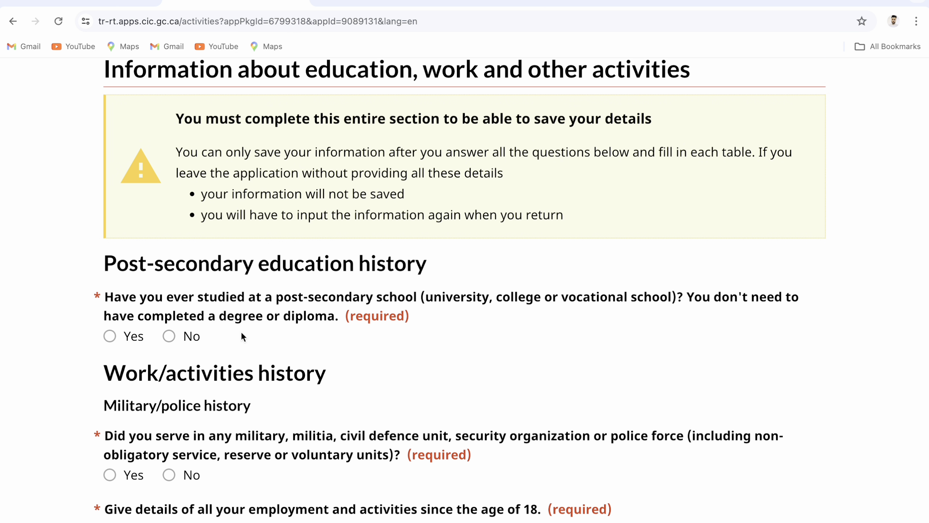
{"action": "scroll", "coordinate": [241, 336], "scroll_direction": "down", "scroll_amount": 2}
{"action": "left_click", "coordinate": [110, 295]}
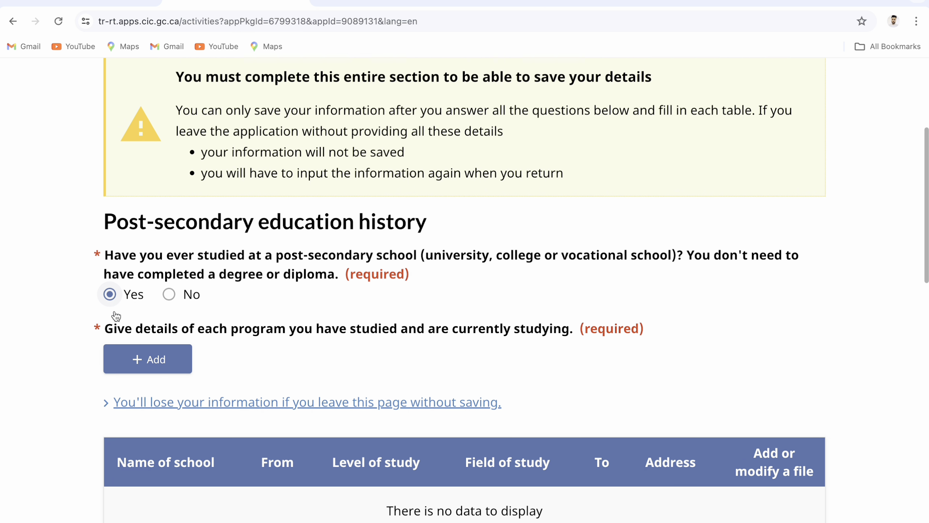
{"action": "scroll", "coordinate": [116, 316], "scroll_direction": "down", "scroll_amount": 2}
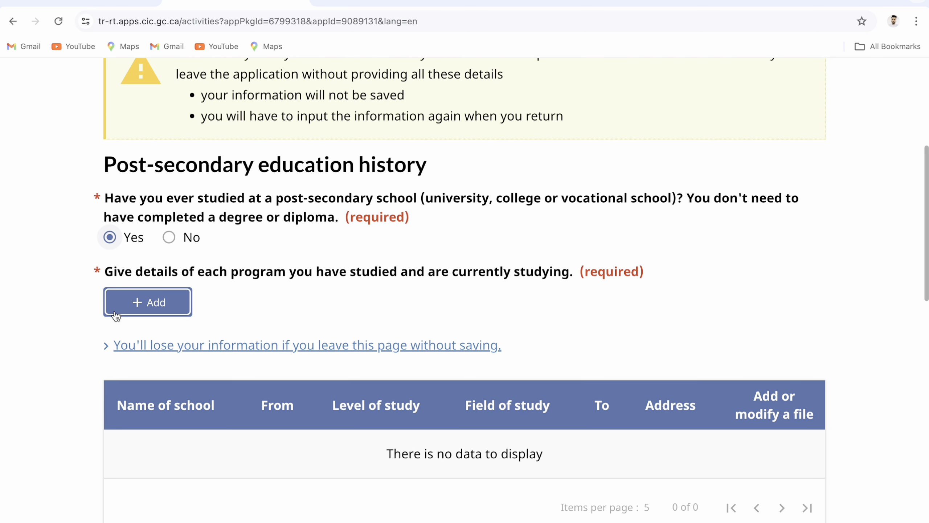
{"action": "left_click", "coordinate": [177, 240]}
- Answer No to military or police service
{"action": "scroll", "coordinate": [178, 242], "scroll_direction": "down", "scroll_amount": 2}
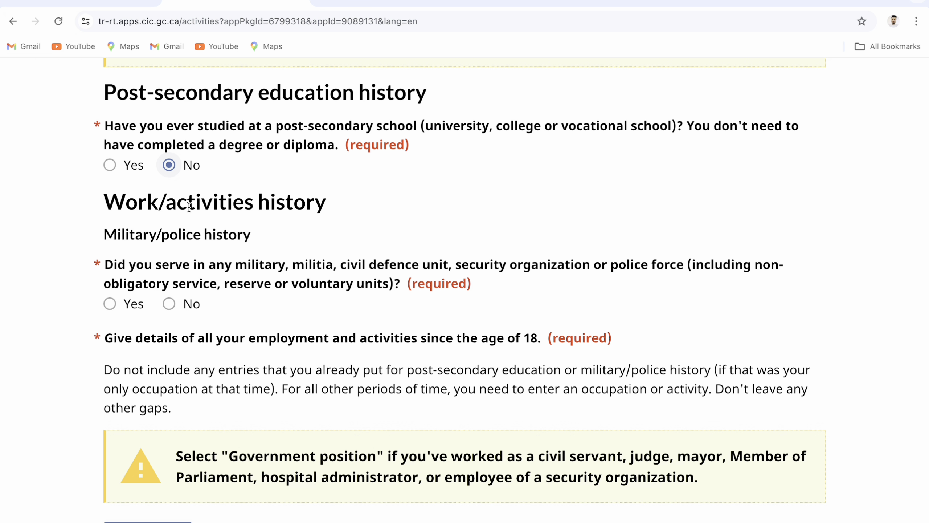
{"action": "scroll", "coordinate": [189, 206], "scroll_direction": "down", "scroll_amount": 2}
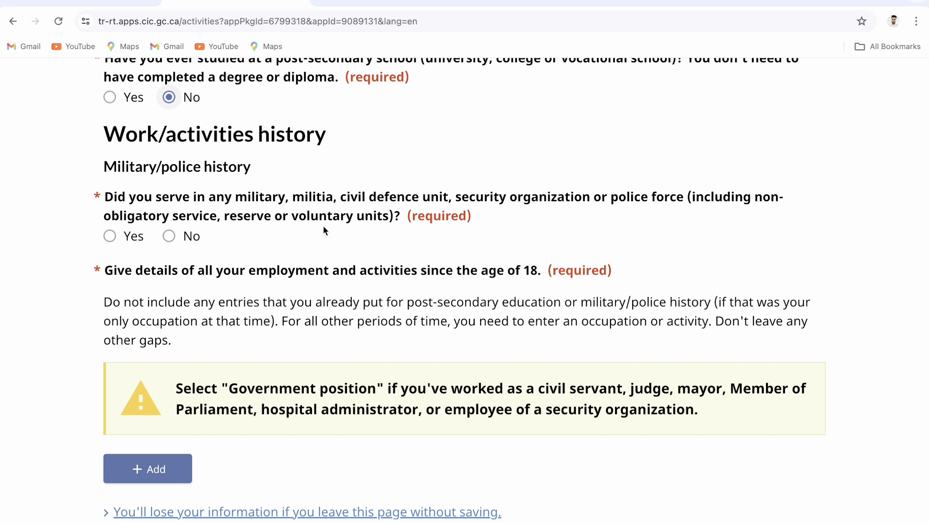
{"action": "left_click", "coordinate": [169, 236]}
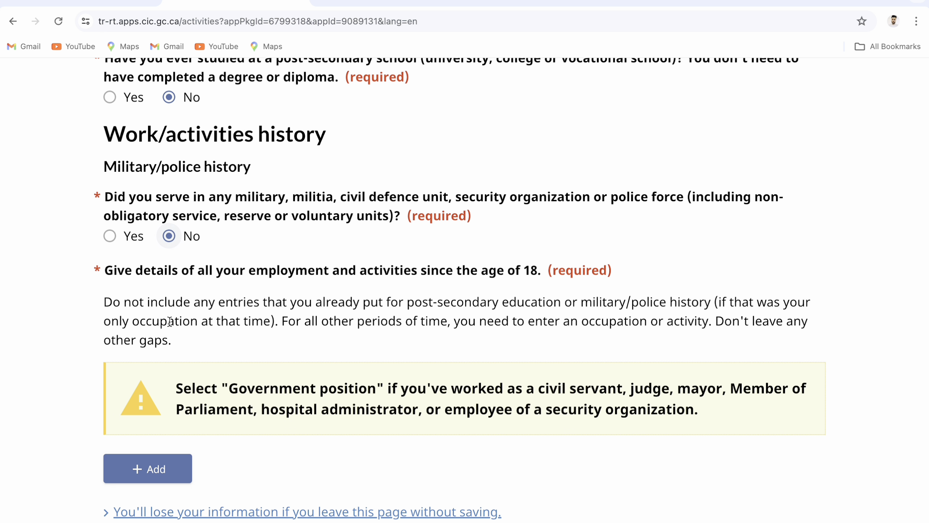
{"action": "scroll", "coordinate": [169, 322], "scroll_direction": "down", "scroll_amount": 1}
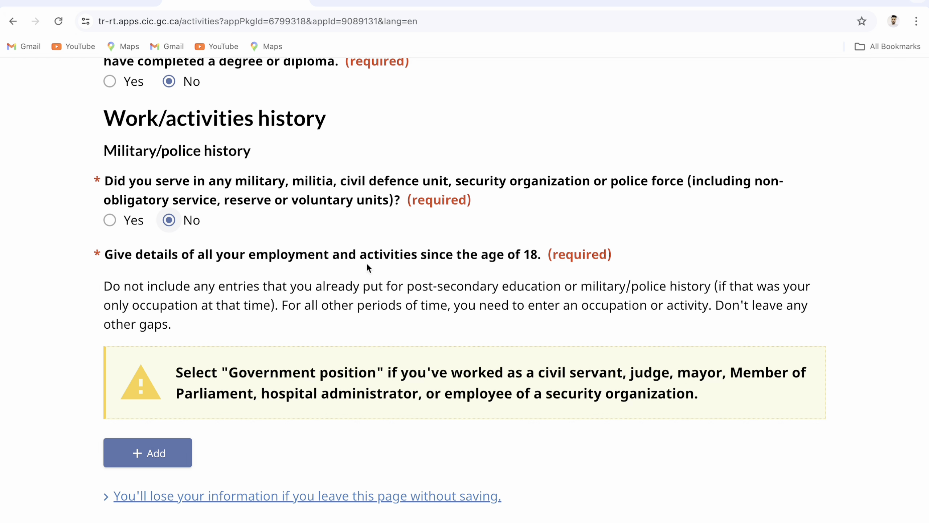
{"action": "scroll", "coordinate": [510, 281], "scroll_direction": "down", "scroll_amount": 2}
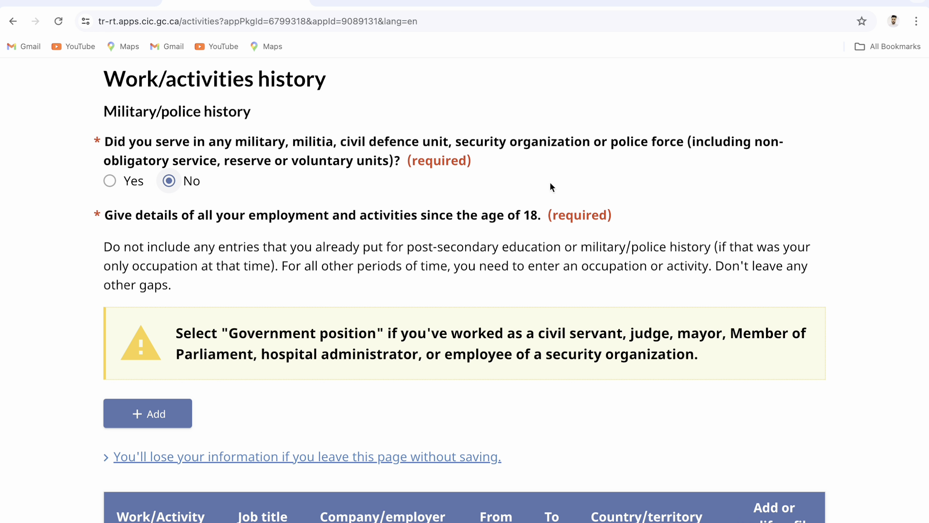
{"action": "scroll", "coordinate": [344, 306], "scroll_direction": "down", "scroll_amount": 1}
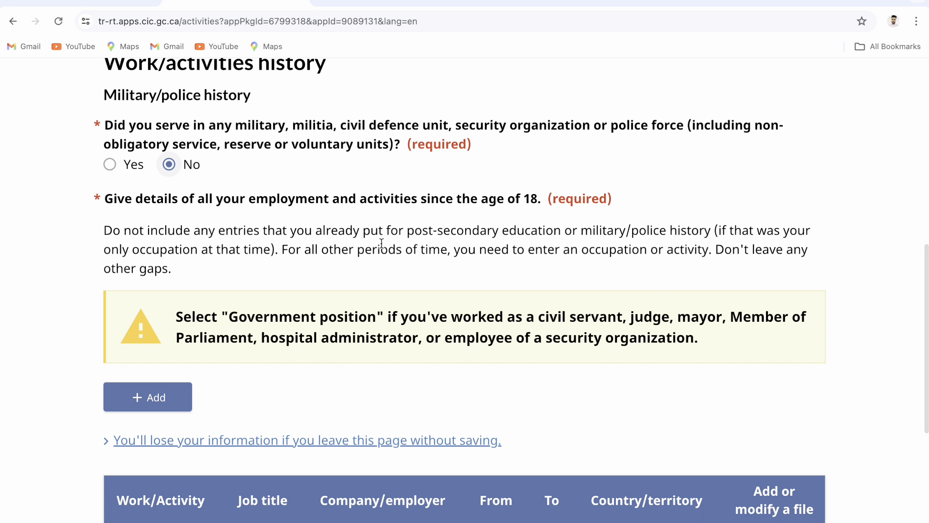
{"action": "scroll", "coordinate": [381, 242], "scroll_direction": "down", "scroll_amount": 2}
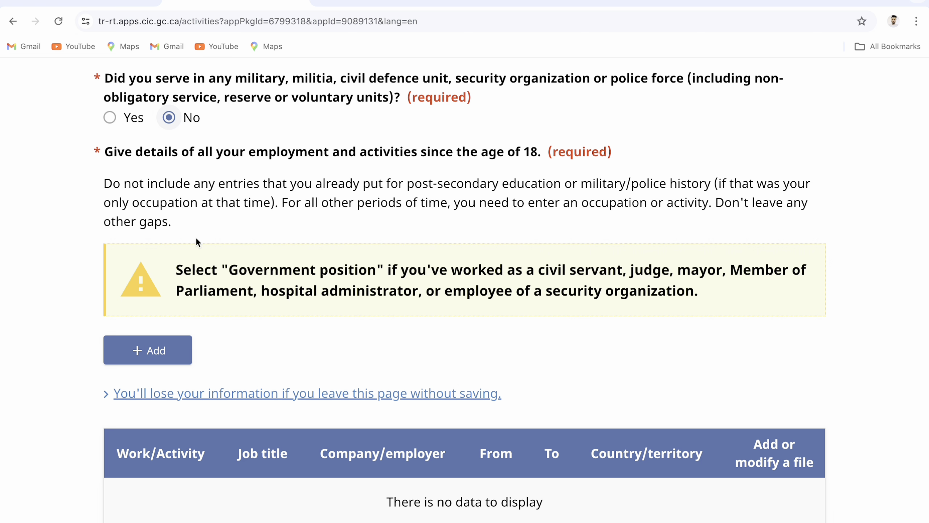
- Open an empty Add work details form under employment history
{"action": "left_click", "coordinate": [130, 360]}
{"action": "scroll", "coordinate": [137, 359], "scroll_direction": "down", "scroll_amount": 1}
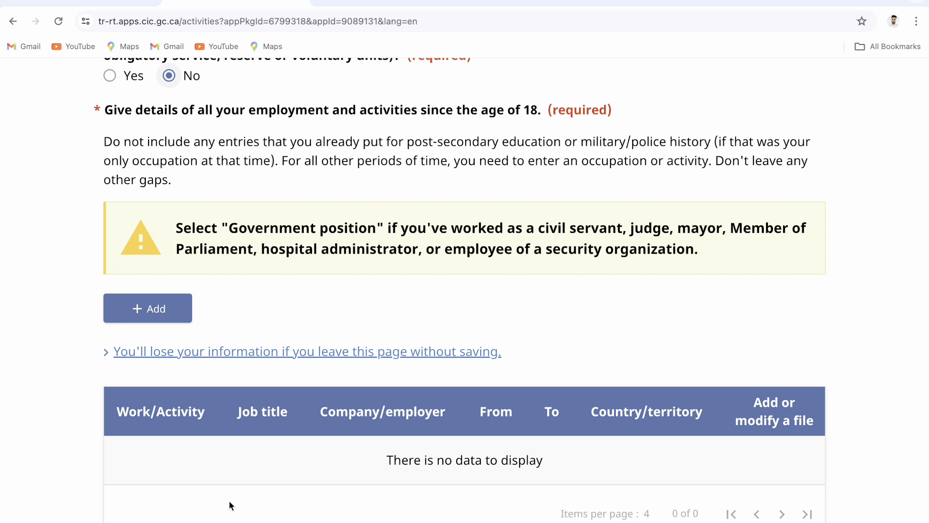
{"action": "scroll", "coordinate": [230, 502], "scroll_direction": "down", "scroll_amount": 3}
{"action": "scroll", "coordinate": [231, 502], "scroll_direction": "up", "scroll_amount": 3}
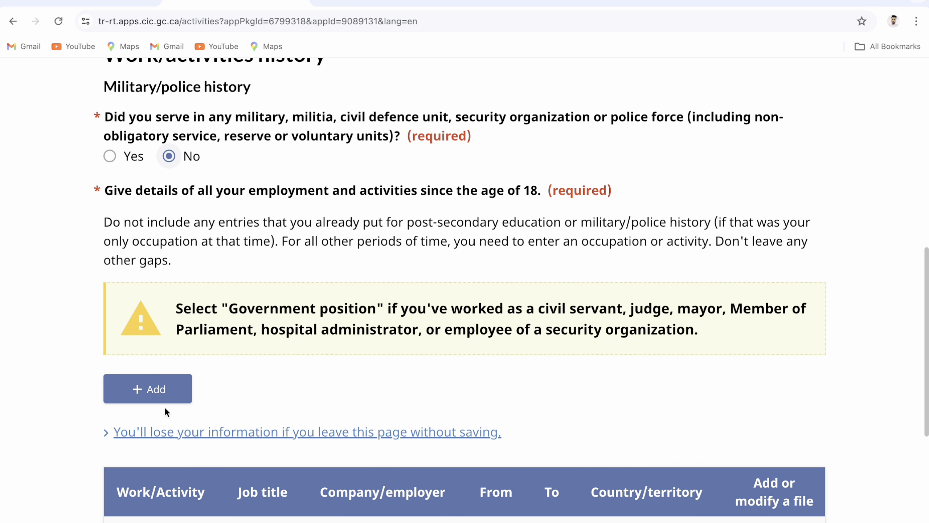
{"action": "left_click", "coordinate": [166, 399]}
{"action": "scroll", "coordinate": [166, 399], "scroll_direction": "down", "scroll_amount": 2}
{"action": "scroll", "coordinate": [165, 398], "scroll_direction": "up", "scroll_amount": 1}
- Set the work start date to May 2021 and mark the job as ongoing
{"action": "left_click", "coordinate": [367, 182]}
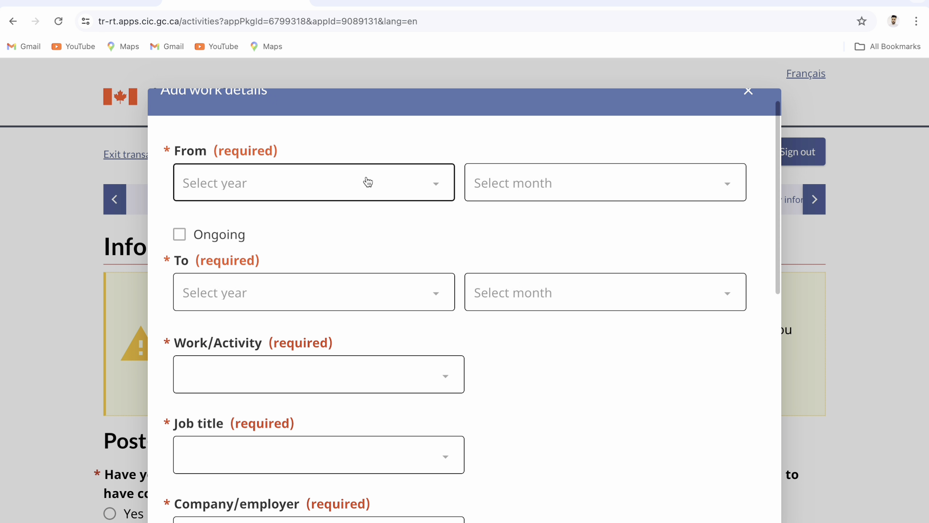
{"action": "left_click", "coordinate": [332, 257]}
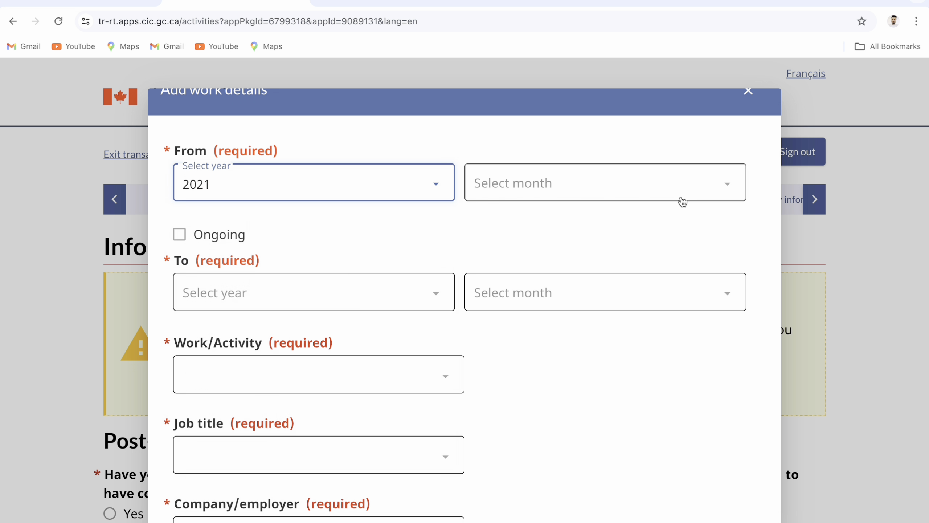
{"action": "left_click", "coordinate": [707, 187]}
{"action": "left_click", "coordinate": [611, 279]}
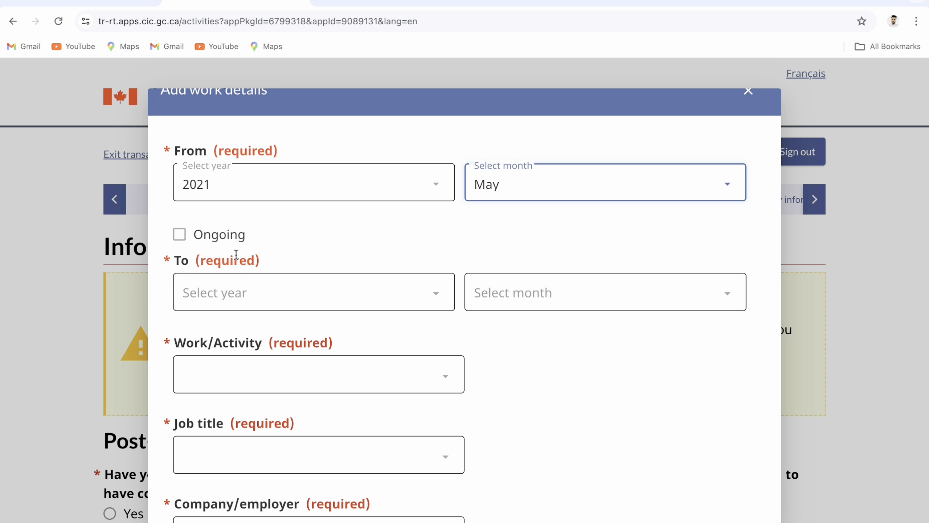
{"action": "left_click", "coordinate": [179, 234]}
- Choose Government Position as the activity type with job title Administrative services supervisors
{"action": "scroll", "coordinate": [358, 397], "scroll_direction": "down", "scroll_amount": 3}
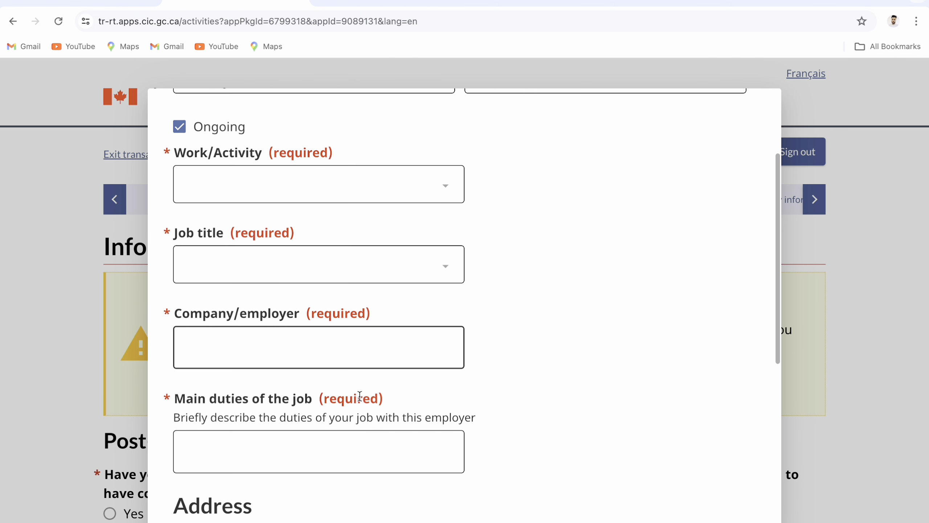
{"action": "left_click", "coordinate": [380, 222]}
{"action": "key", "text": "g"}
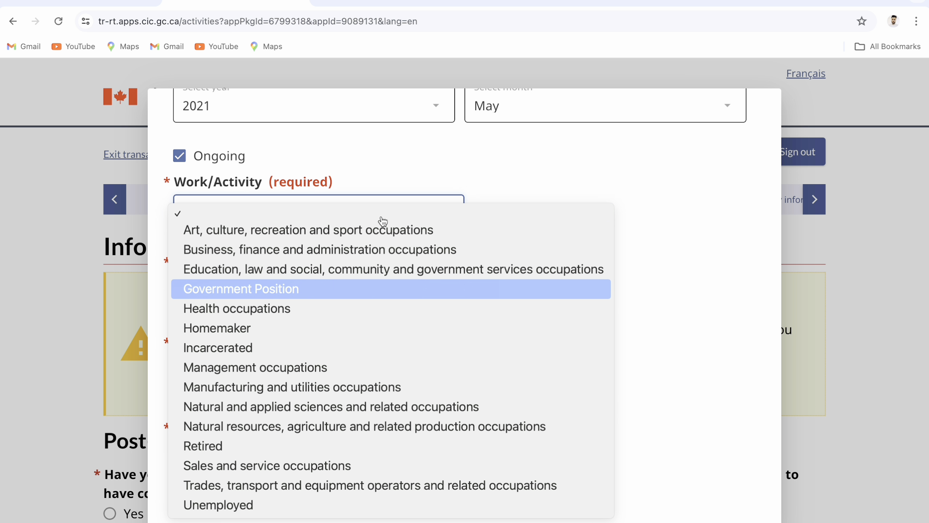
{"action": "key", "text": "Return"}
{"action": "left_click", "coordinate": [307, 285]}
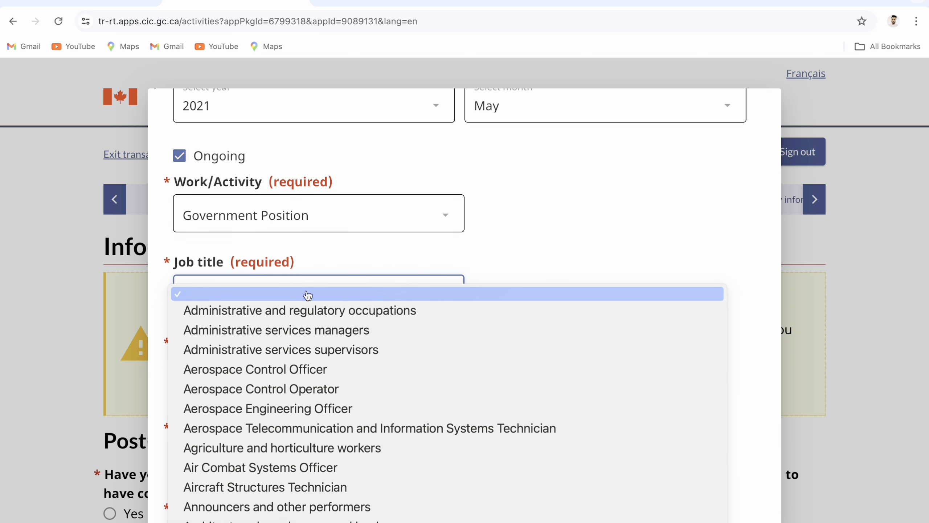
{"action": "left_click", "coordinate": [282, 352]}
- Enter employer name 'bgjgh' and select India as the country
{"action": "scroll", "coordinate": [284, 357], "scroll_direction": "down", "scroll_amount": 2}
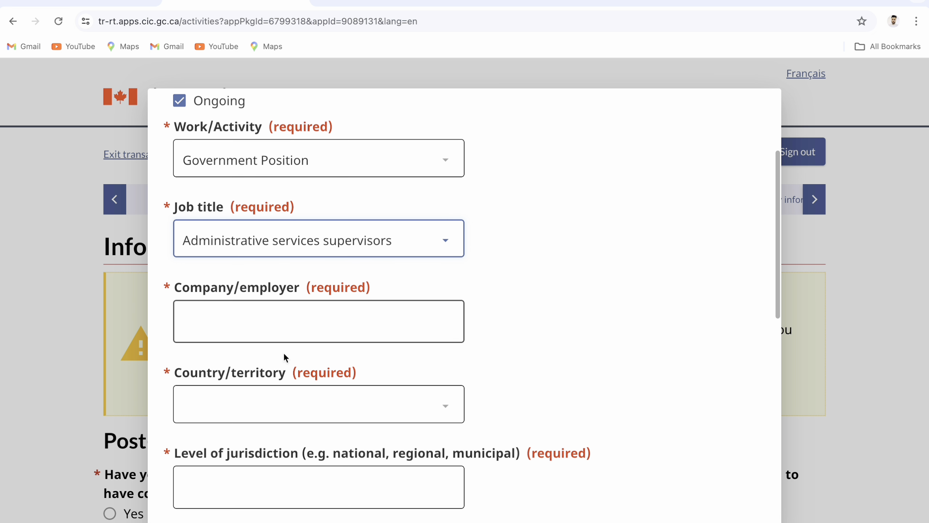
{"action": "left_click", "coordinate": [255, 313]}
{"action": "type", "text": "bgjgh"}
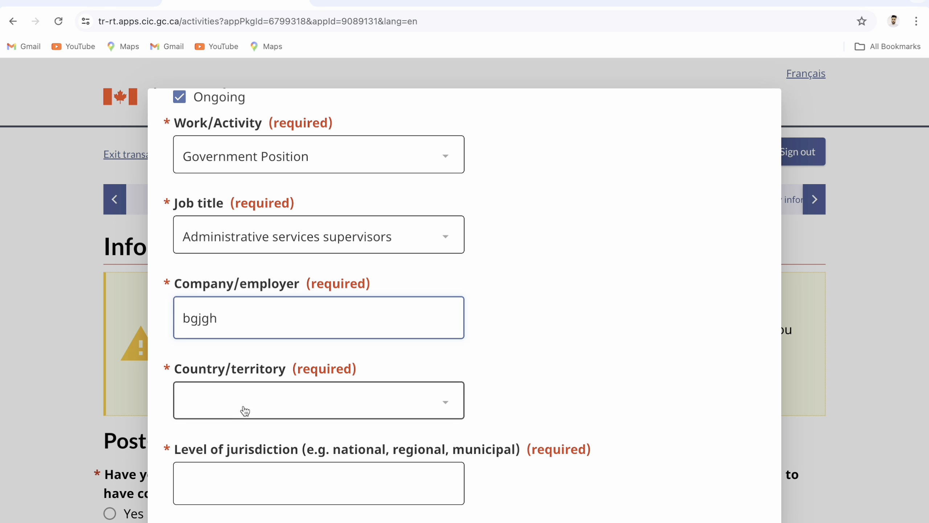
{"action": "left_click", "coordinate": [245, 409]}
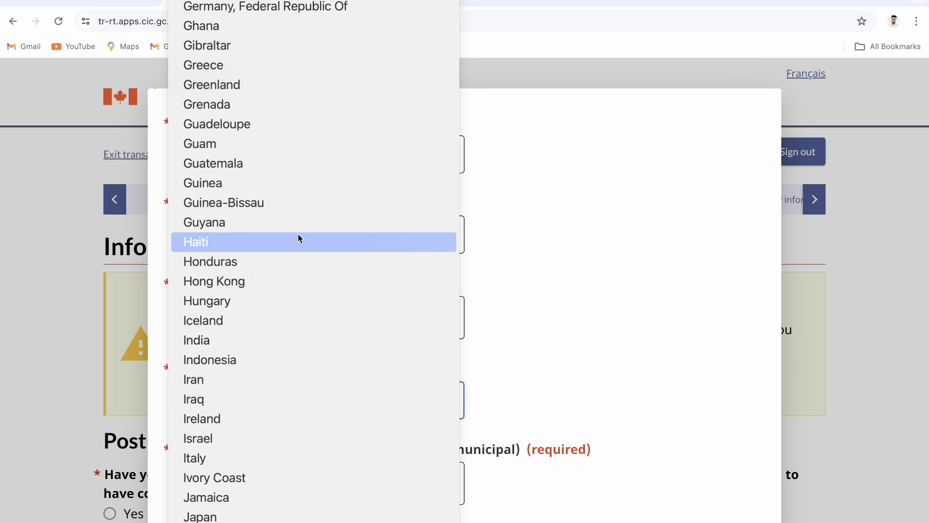
{"action": "scroll", "coordinate": [280, 344], "scroll_direction": "up", "scroll_amount": 3}
{"action": "left_click", "coordinate": [273, 394]}
- Fill jurisdiction 'hgfyfjhuy', department 'jhghkjh' and activities 'bjiuguk'
{"action": "scroll", "coordinate": [273, 388], "scroll_direction": "down", "scroll_amount": 3}
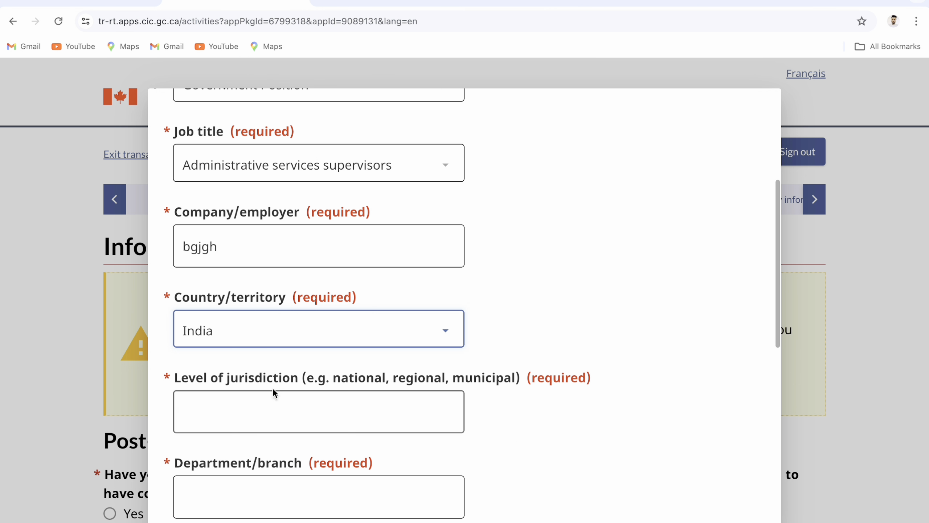
{"action": "left_click", "coordinate": [279, 381]}
{"action": "type", "text": "hgfyfjhuy"}
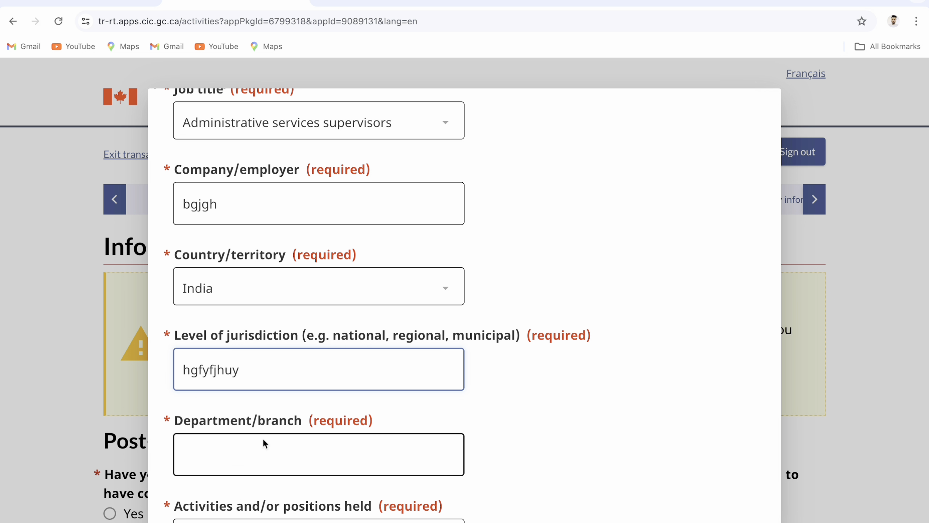
{"action": "scroll", "coordinate": [263, 439], "scroll_direction": "down", "scroll_amount": 2}
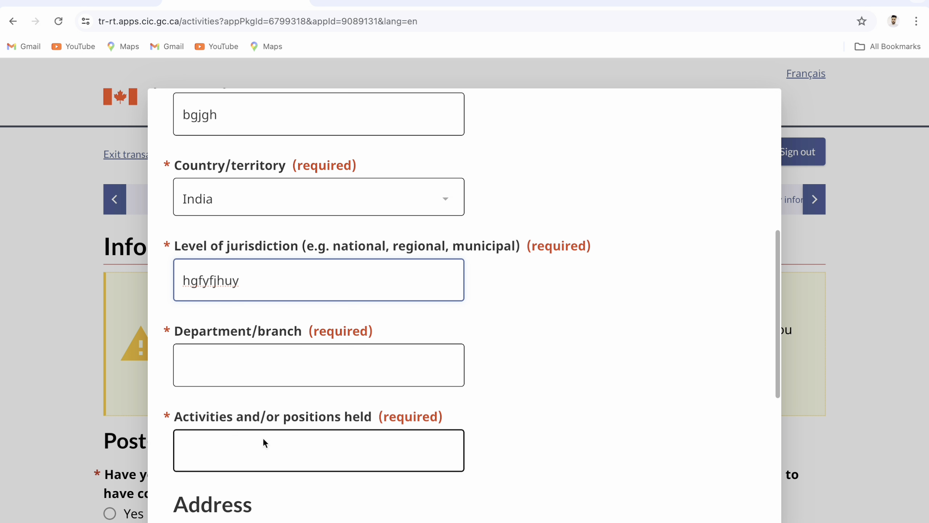
{"action": "left_click", "coordinate": [250, 368]}
{"action": "type", "text": "jhghkjh"}
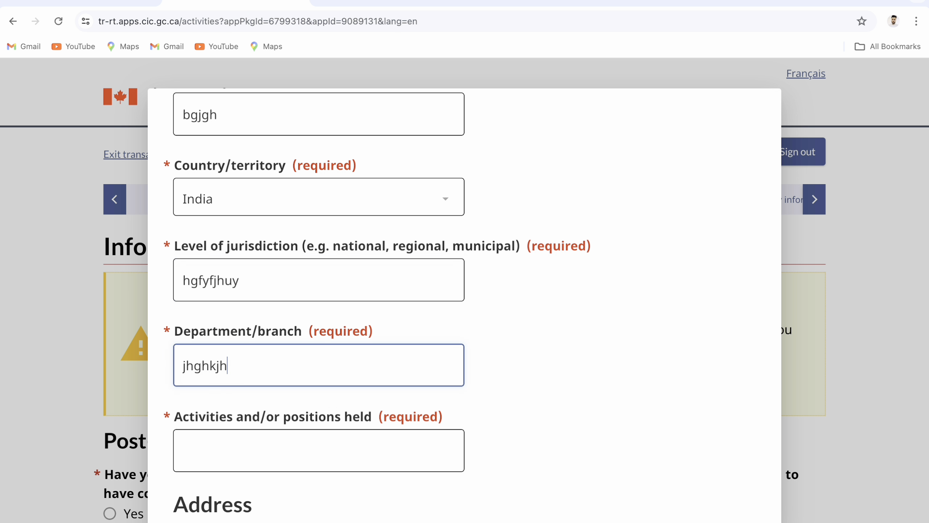
{"action": "right_click", "coordinate": [256, 458]}
{"action": "key", "text": "Down"}
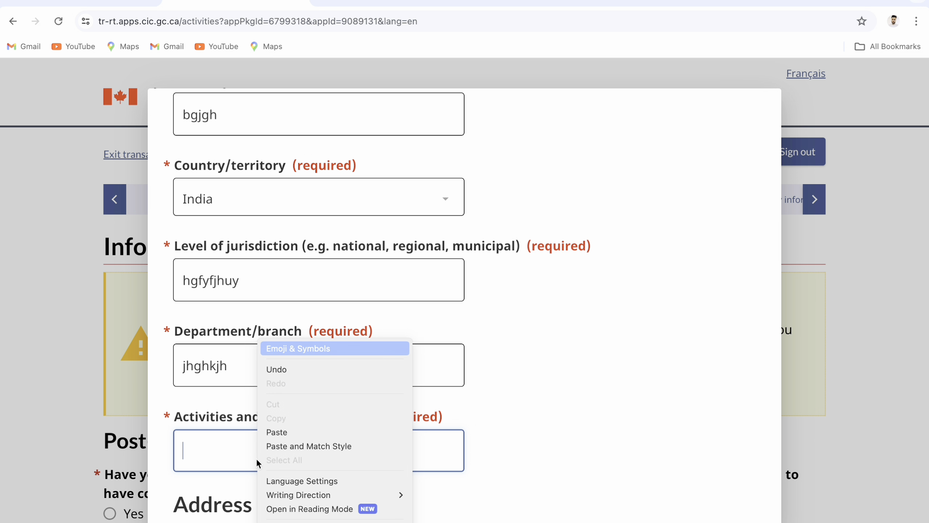
{"action": "left_click", "coordinate": [256, 458]}
{"action": "type", "text": "bjiuguk"}
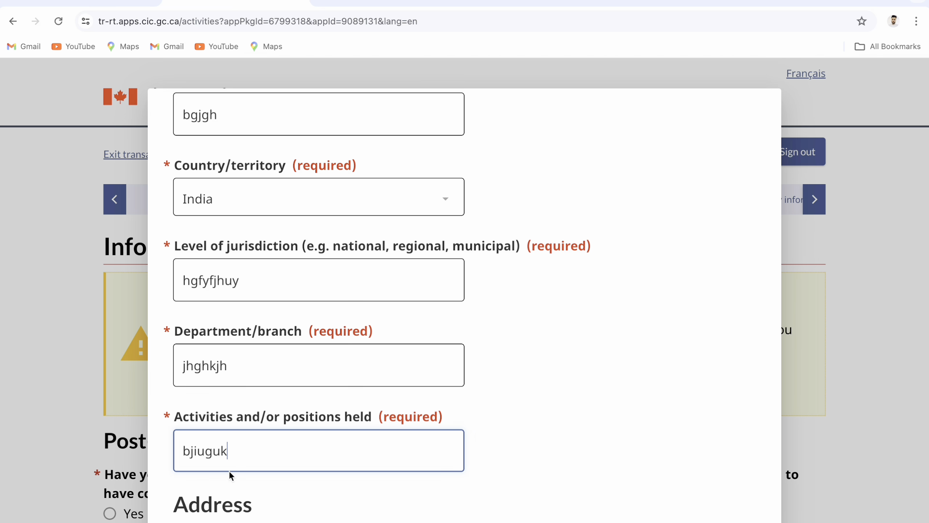
{"action": "scroll", "coordinate": [227, 472], "scroll_direction": "down", "scroll_amount": 6}
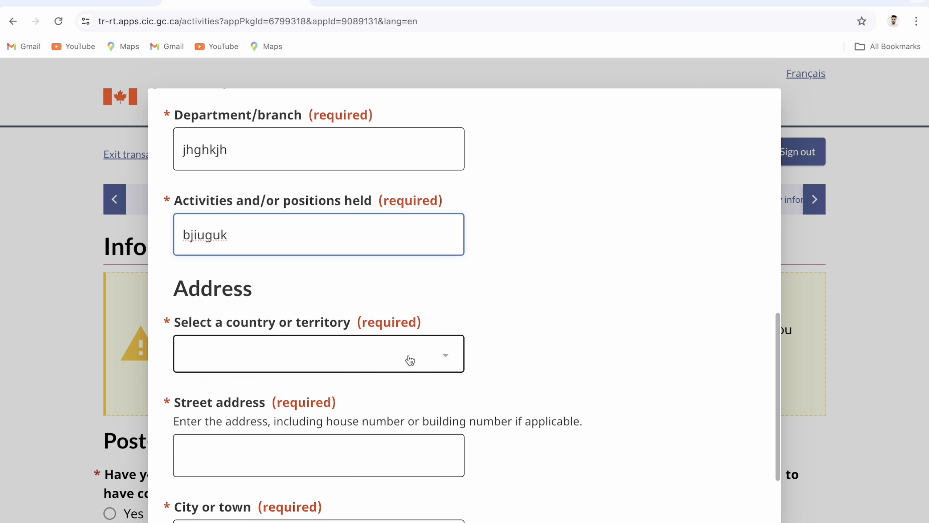
- Complete the address with India, street 'jhgkjlkhh;lk' and city 'hgjklhkh', then save the entry
{"action": "left_click", "coordinate": [408, 360]}
{"action": "scroll", "coordinate": [382, 402], "scroll_direction": "down", "scroll_amount": 10}
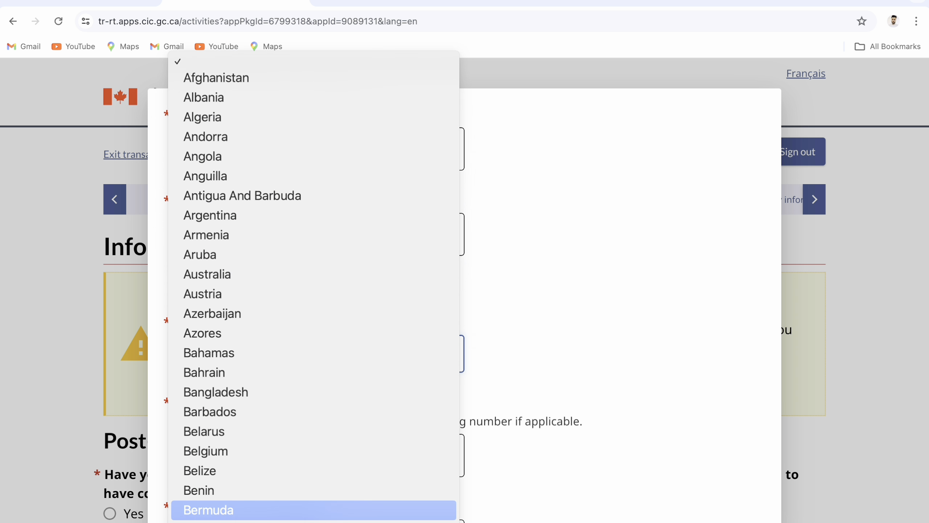
{"action": "scroll", "coordinate": [313, 261], "scroll_direction": "down", "scroll_amount": 15}
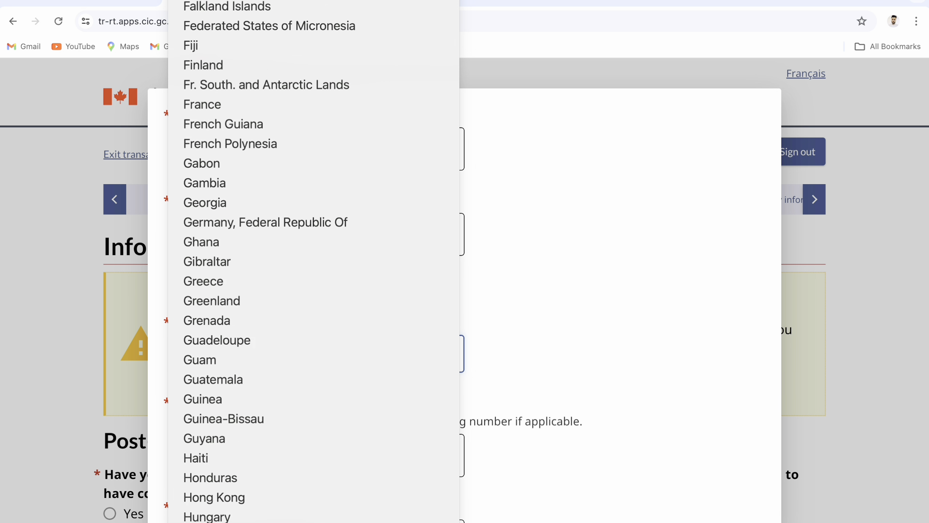
{"action": "scroll", "coordinate": [314, 261], "scroll_direction": "down", "scroll_amount": 1}
{"action": "type", "text": "jhgkjlkhh;lk"}
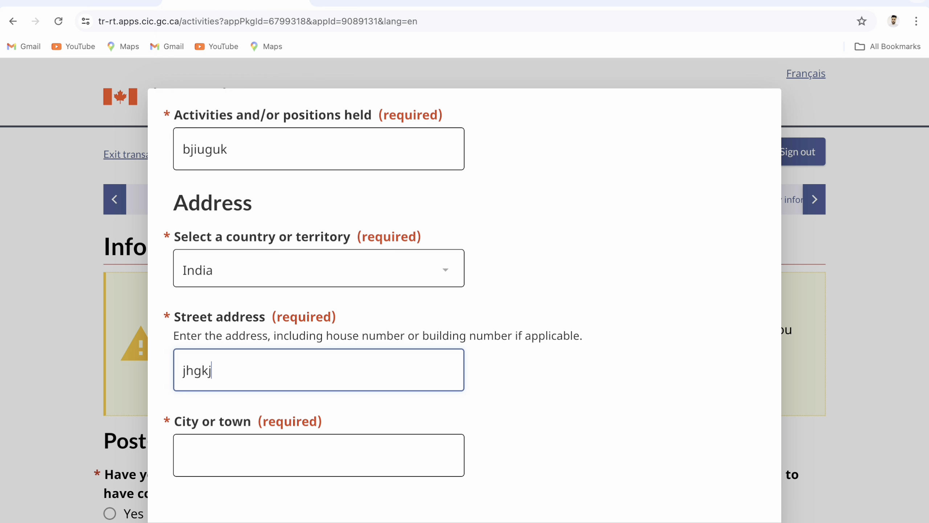
{"action": "left_click", "coordinate": [213, 444]}
{"action": "type", "text": "hgjklhkh"}
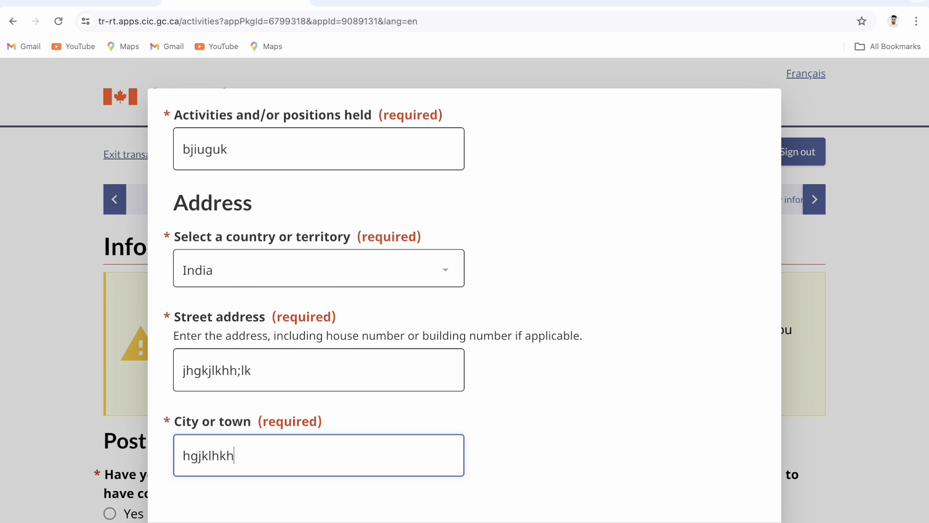
{"action": "scroll", "coordinate": [373, 378], "scroll_direction": "down", "scroll_amount": 2}
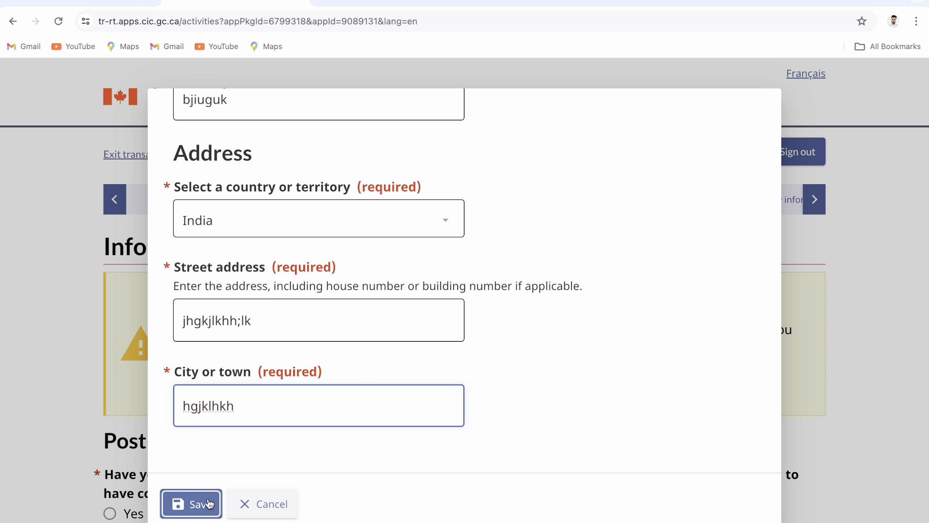
{"action": "left_click", "coordinate": [197, 503]}
{"action": "scroll", "coordinate": [210, 483], "scroll_direction": "down", "scroll_amount": 3}
- Save the employment page with the Government Position entry and continue to Travel history
{"action": "scroll", "coordinate": [209, 479], "scroll_direction": "down", "scroll_amount": 2}
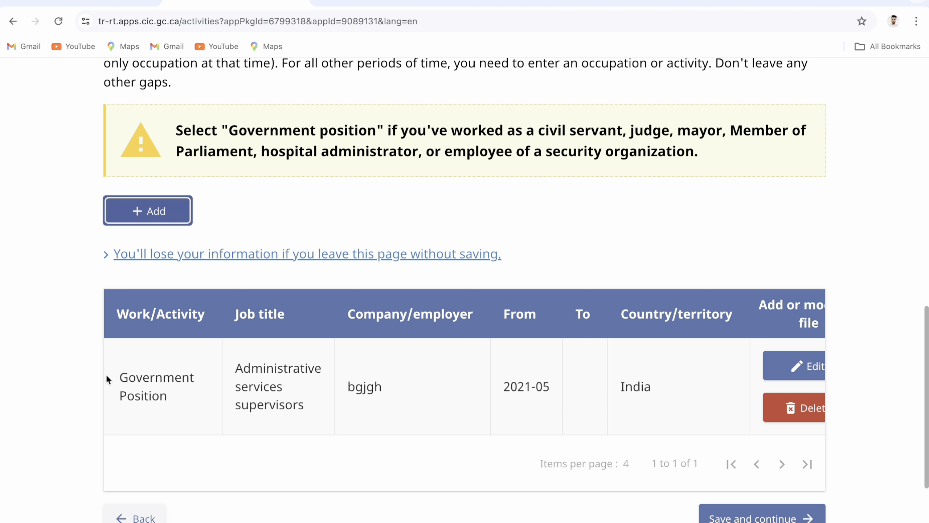
{"action": "scroll", "coordinate": [549, 375], "scroll_direction": "right", "scroll_amount": 2}
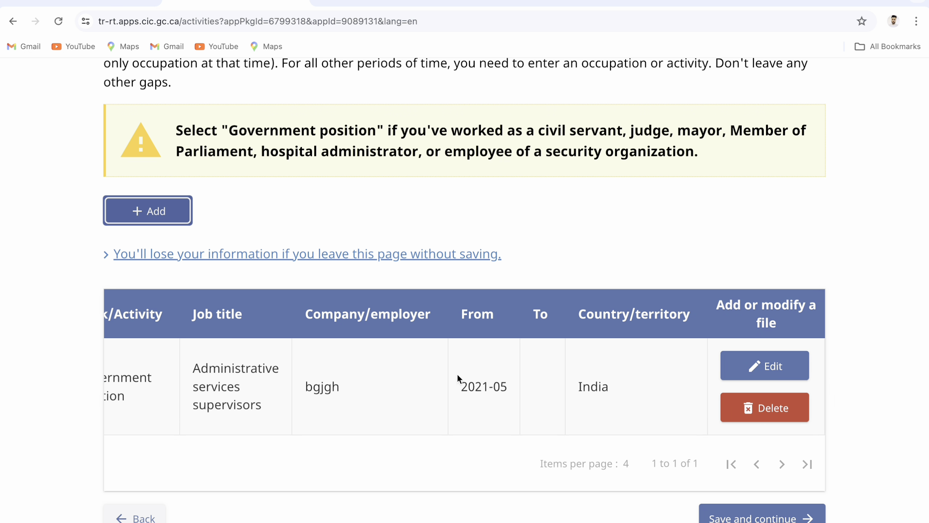
{"action": "scroll", "coordinate": [453, 386], "scroll_direction": "up", "scroll_amount": 4}
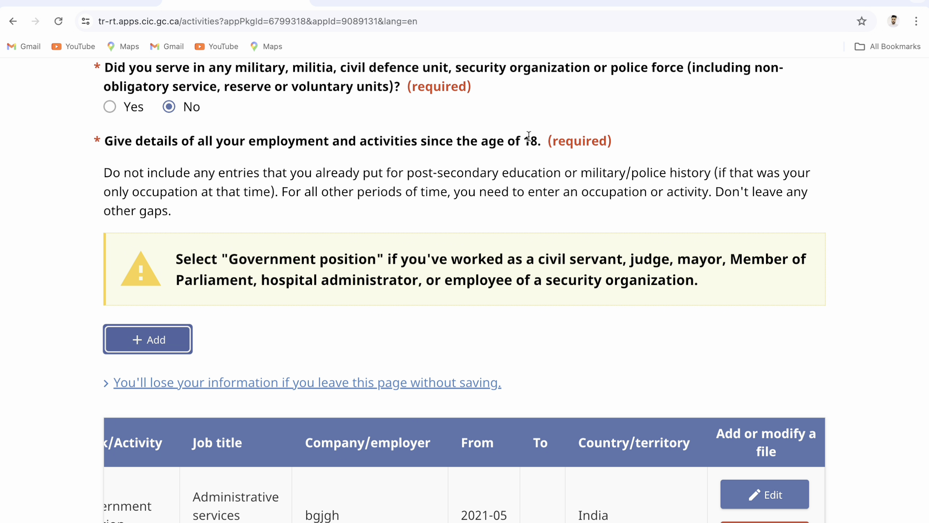
{"action": "double_click", "coordinate": [526, 140]}
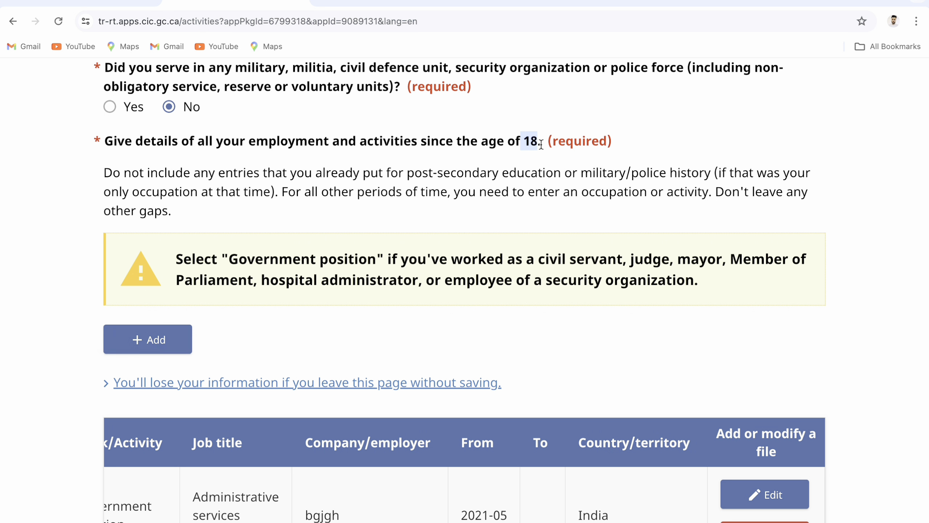
{"action": "scroll", "coordinate": [353, 395], "scroll_direction": "down", "scroll_amount": 3}
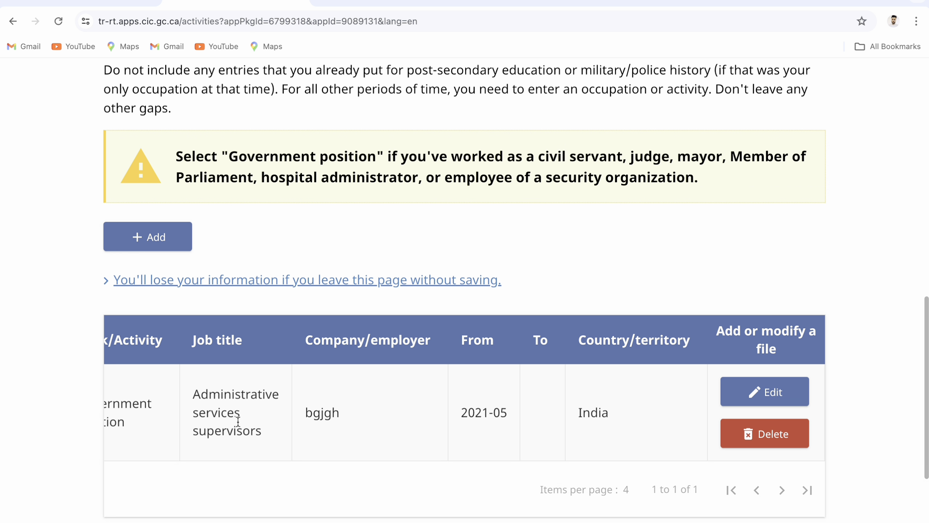
{"action": "scroll", "coordinate": [307, 475], "scroll_direction": "down", "scroll_amount": 3}
{"action": "scroll", "coordinate": [411, 423], "scroll_direction": "down", "scroll_amount": 2}
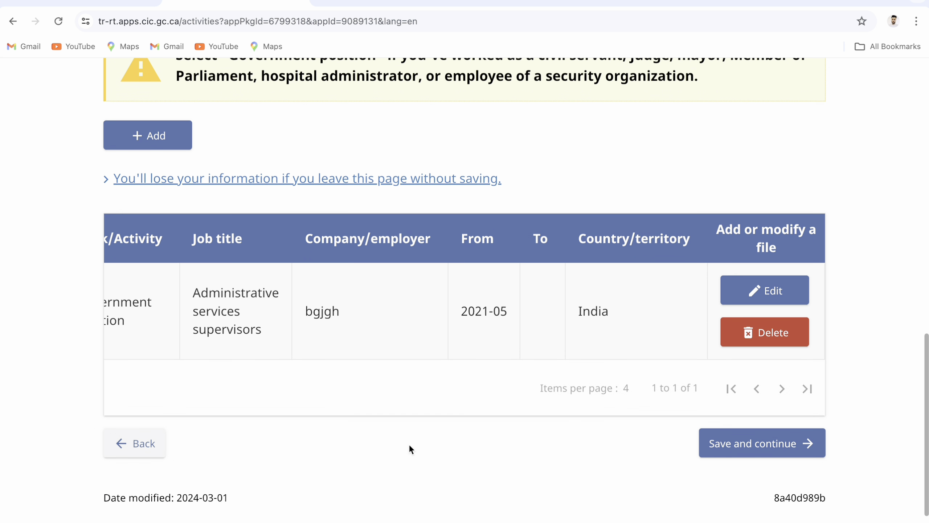
{"action": "left_click", "coordinate": [756, 410]}
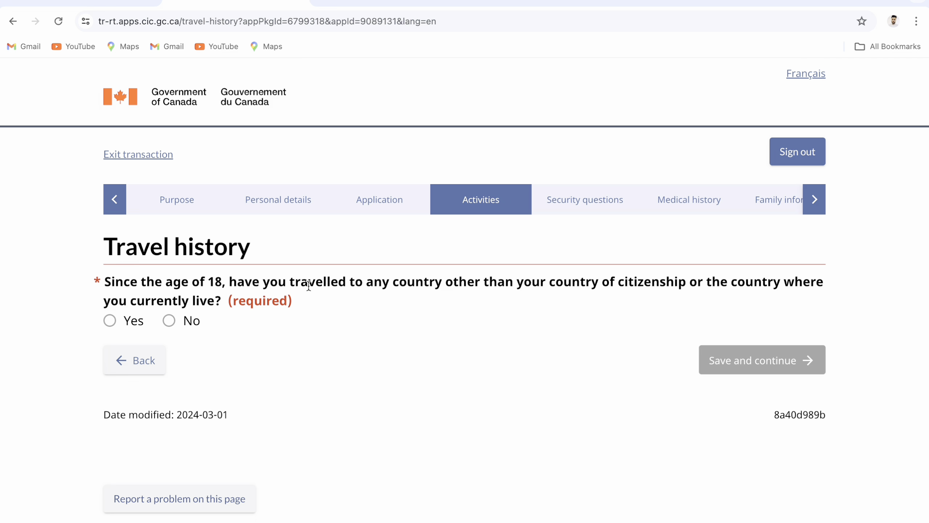
- Answer No to travelling abroad since age 18 and save the page
{"action": "left_click", "coordinate": [110, 321]}
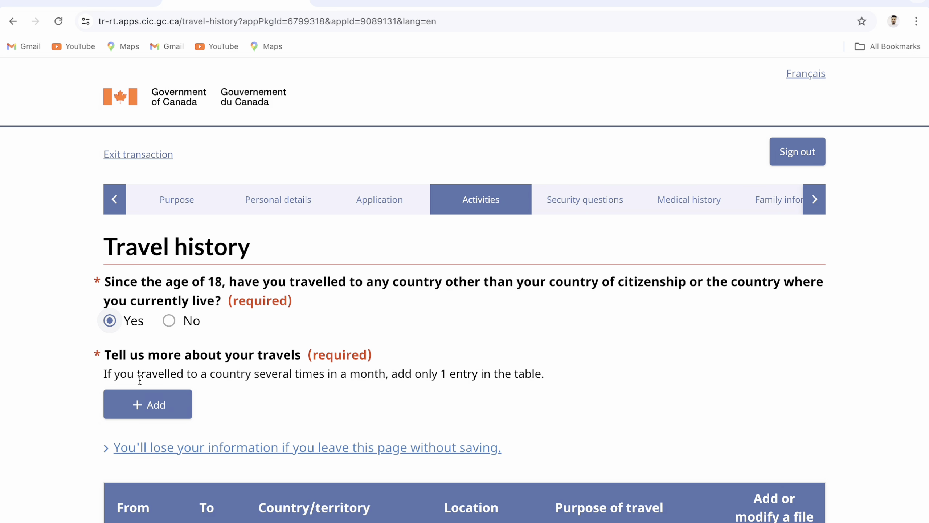
{"action": "scroll", "coordinate": [146, 407], "scroll_direction": "down", "scroll_amount": 1}
{"action": "scroll", "coordinate": [194, 419], "scroll_direction": "down", "scroll_amount": 2}
{"action": "scroll", "coordinate": [337, 488], "scroll_direction": "down", "scroll_amount": 3}
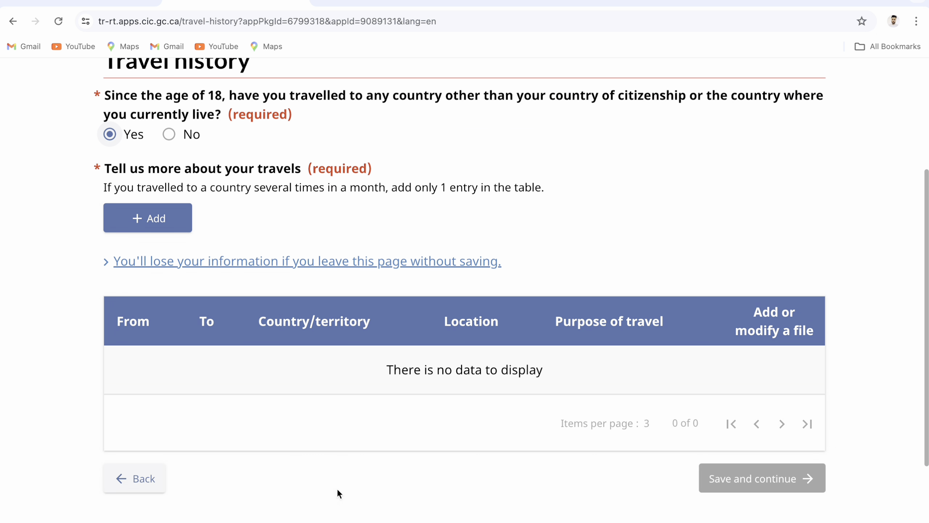
{"action": "scroll", "coordinate": [340, 344], "scroll_direction": "up", "scroll_amount": 3}
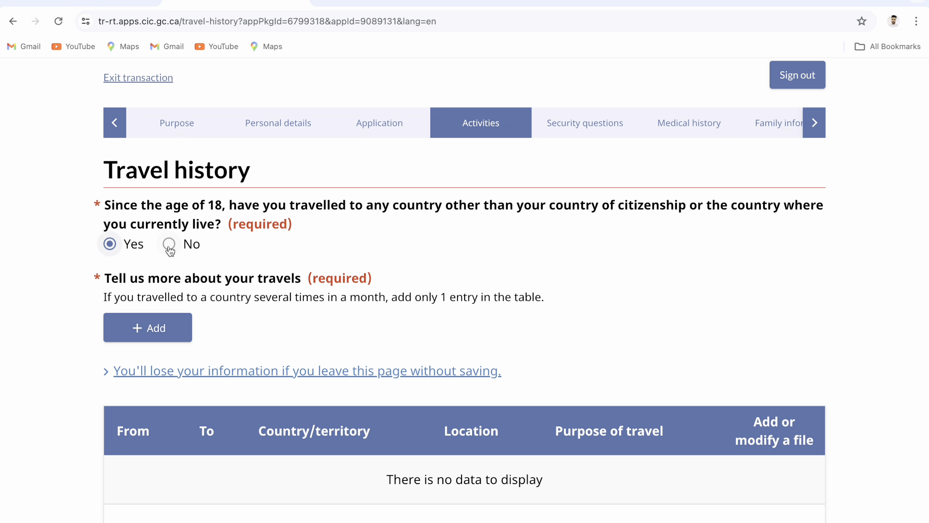
{"action": "left_click", "coordinate": [169, 245]}
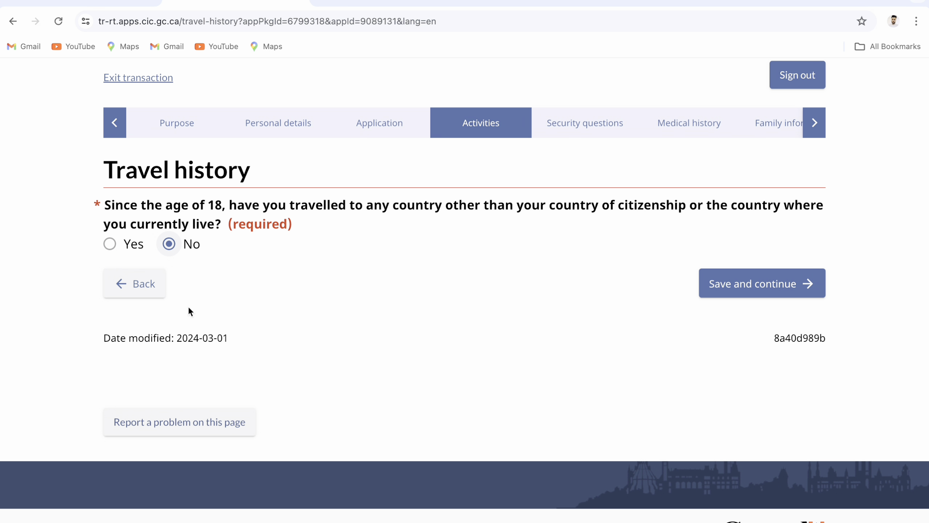
{"action": "left_click", "coordinate": [763, 285]}
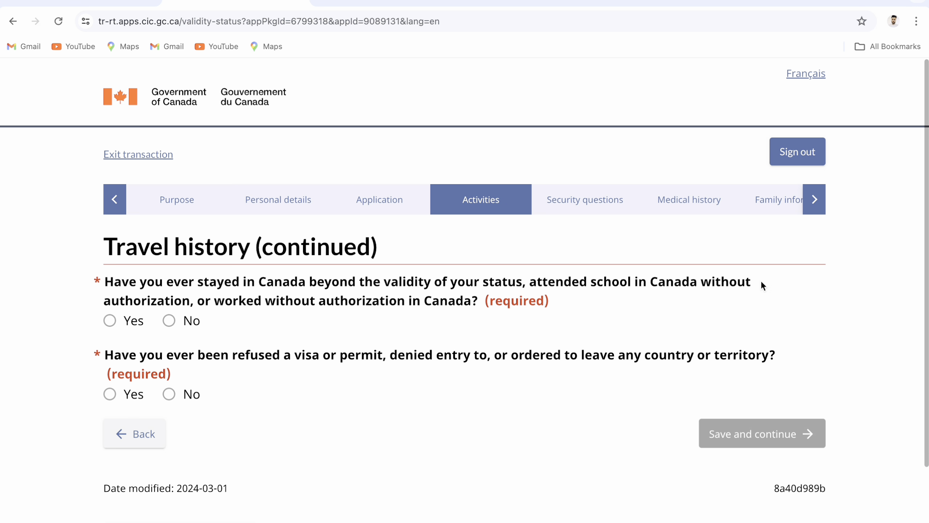
- Answer No to both the overstay-without-status and visa-refusal questions, then save
{"action": "scroll", "coordinate": [93, 392], "scroll_direction": "down", "scroll_amount": 1}
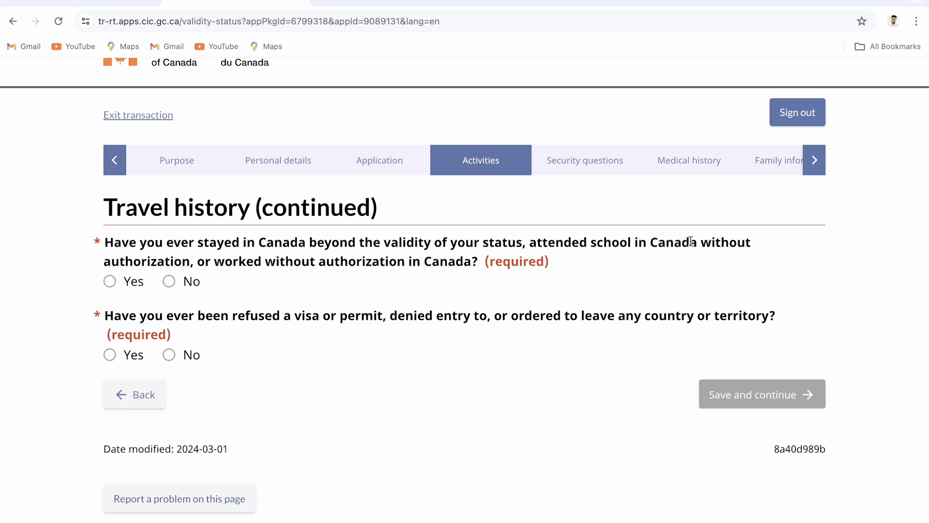
{"action": "scroll", "coordinate": [184, 270], "scroll_direction": "down", "scroll_amount": 1}
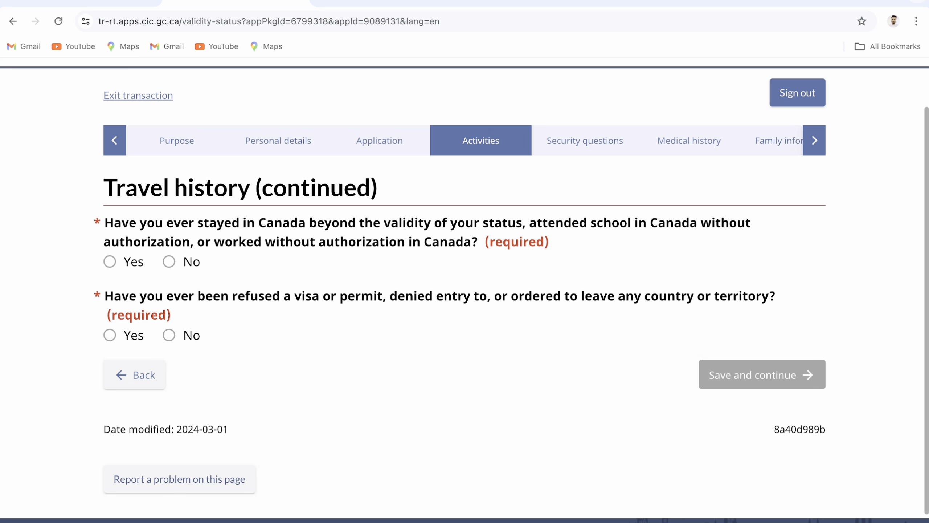
{"action": "left_click", "coordinate": [169, 254]}
{"action": "scroll", "coordinate": [169, 269], "scroll_direction": "down", "scroll_amount": 1}
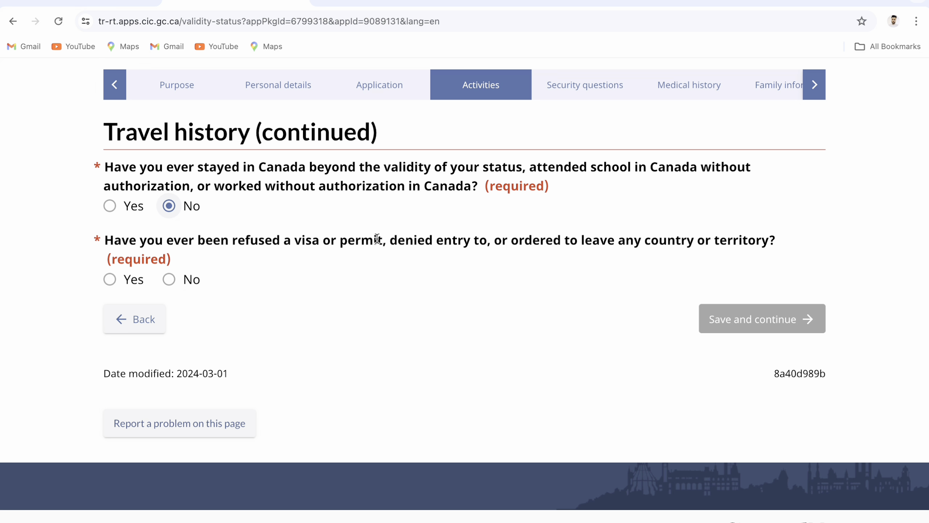
{"action": "left_click", "coordinate": [108, 278]}
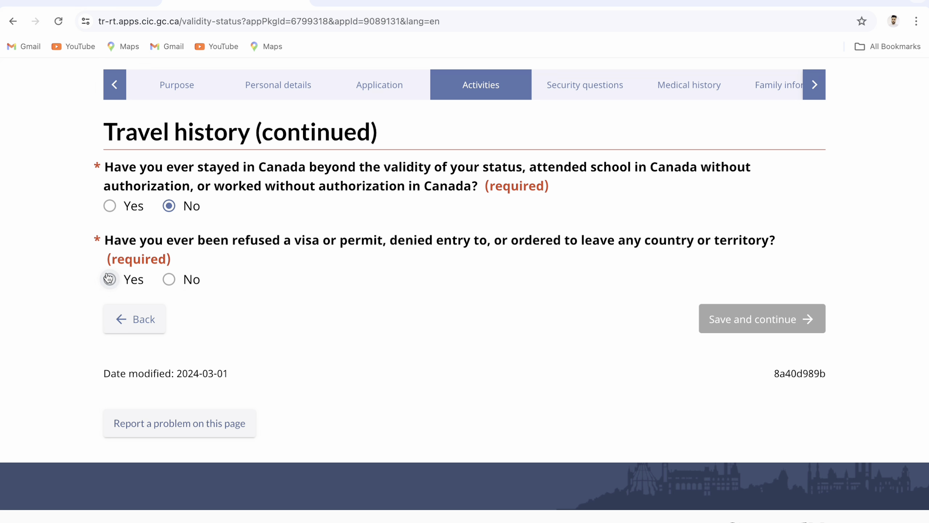
{"action": "scroll", "coordinate": [145, 322], "scroll_direction": "down", "scroll_amount": 1}
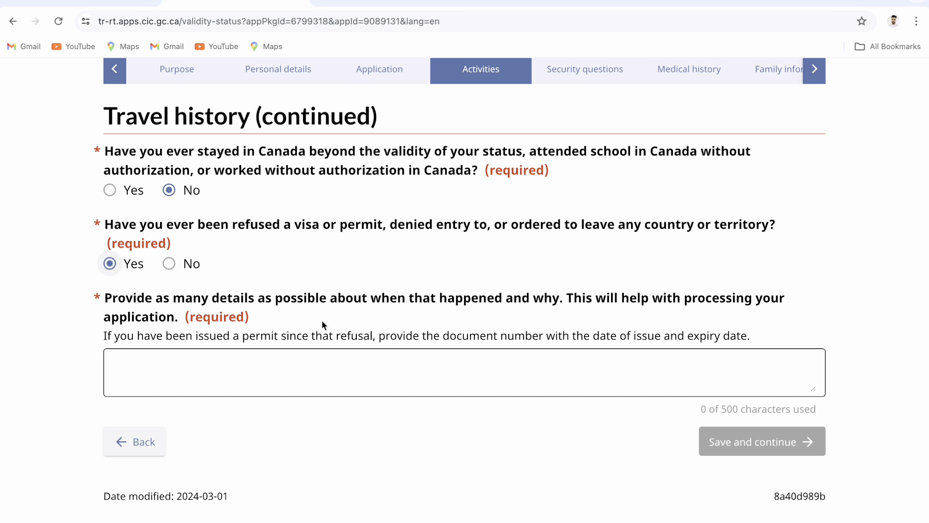
{"action": "left_click", "coordinate": [325, 363]}
{"action": "left_click", "coordinate": [172, 264]}
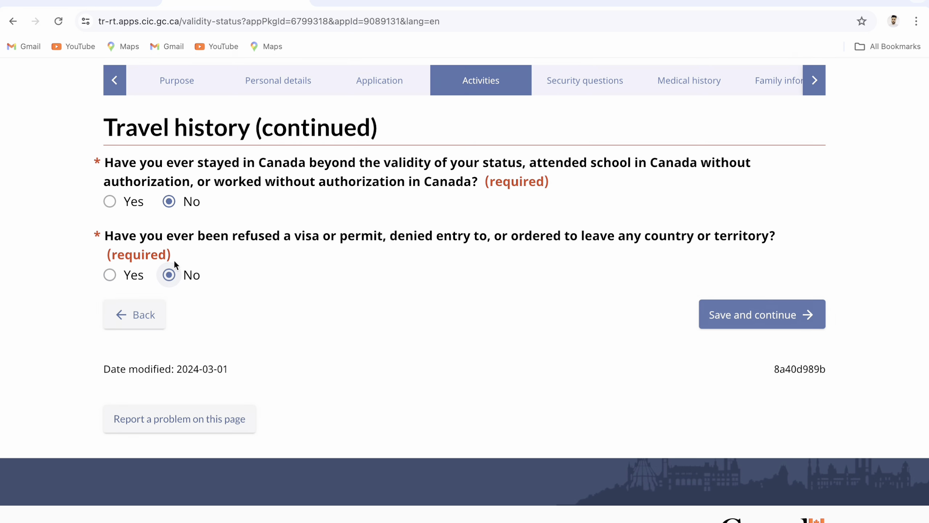
{"action": "left_click", "coordinate": [759, 315]}
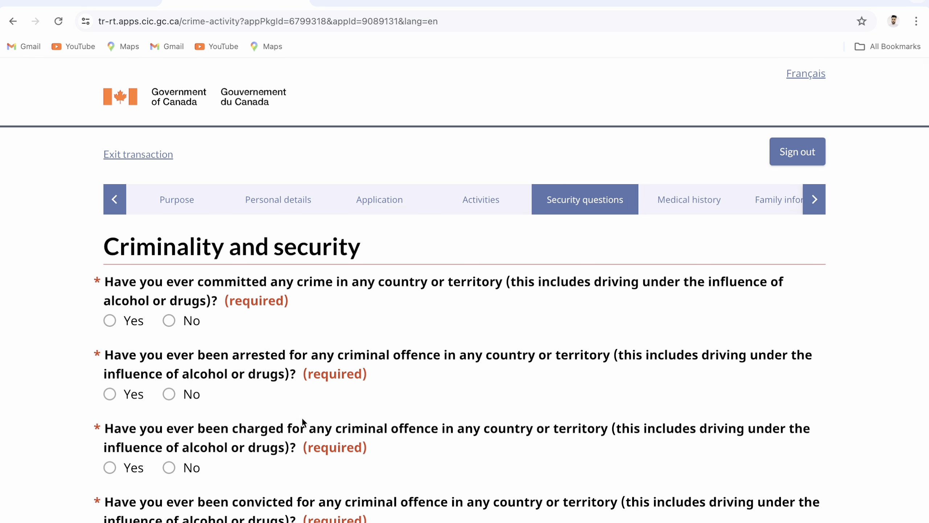
- Answer No to the committed, arrested, charged and convicted questions and save
{"action": "scroll", "coordinate": [304, 419], "scroll_direction": "down", "scroll_amount": 1}
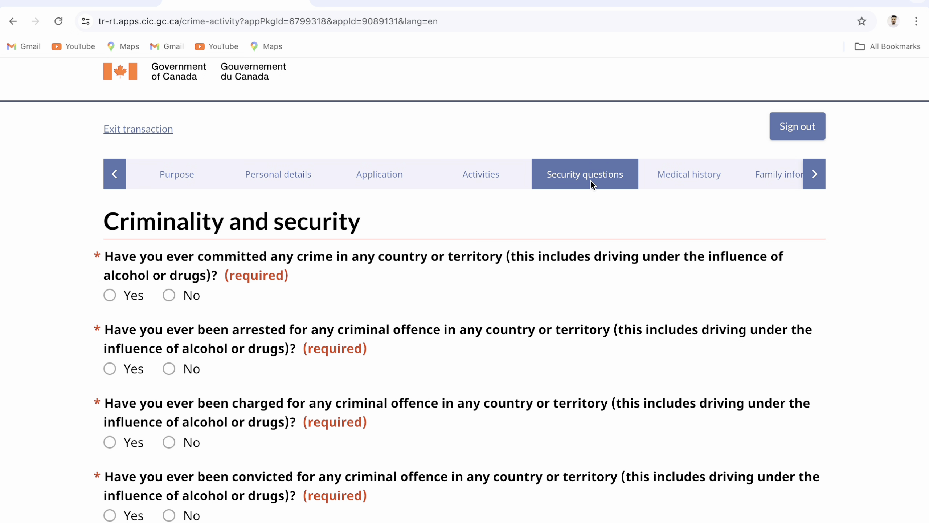
{"action": "scroll", "coordinate": [455, 224], "scroll_direction": "down", "scroll_amount": 3}
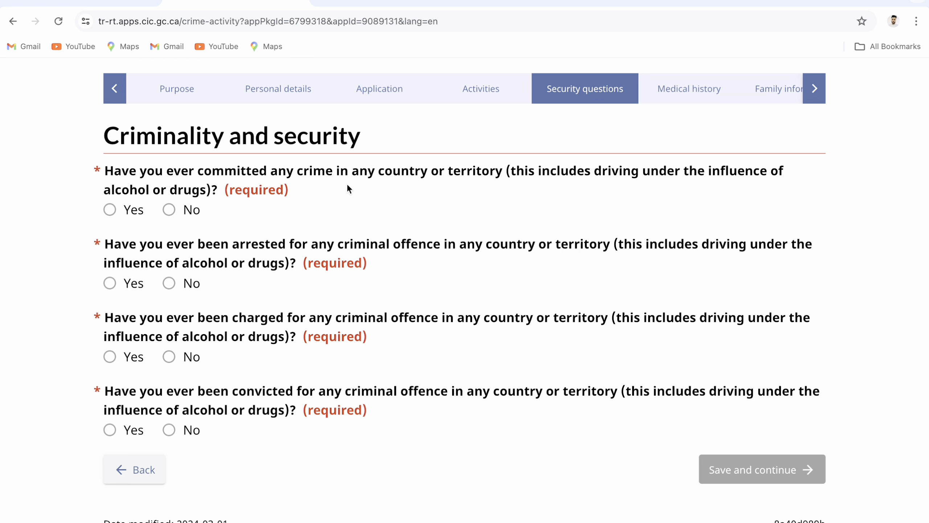
{"action": "left_click", "coordinate": [169, 210]}
{"action": "scroll", "coordinate": [206, 324], "scroll_direction": "down", "scroll_amount": 1}
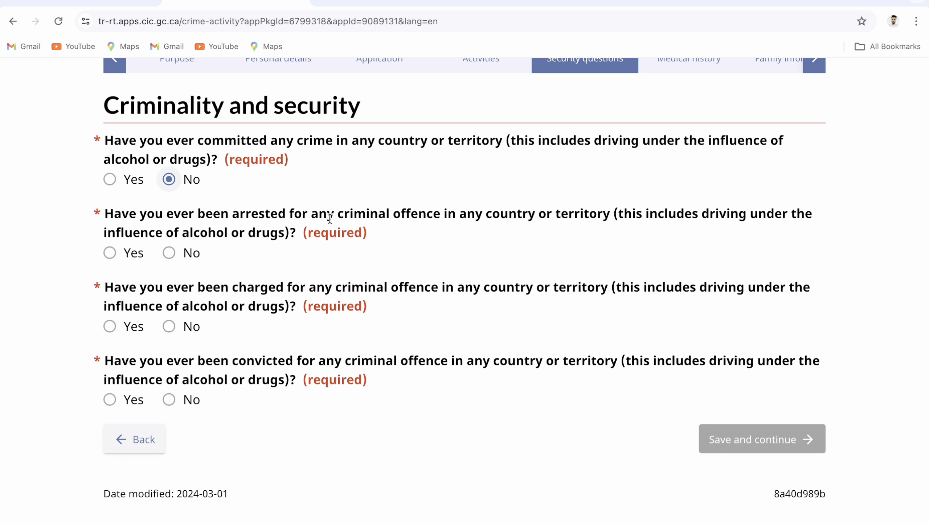
{"action": "left_click", "coordinate": [172, 254]}
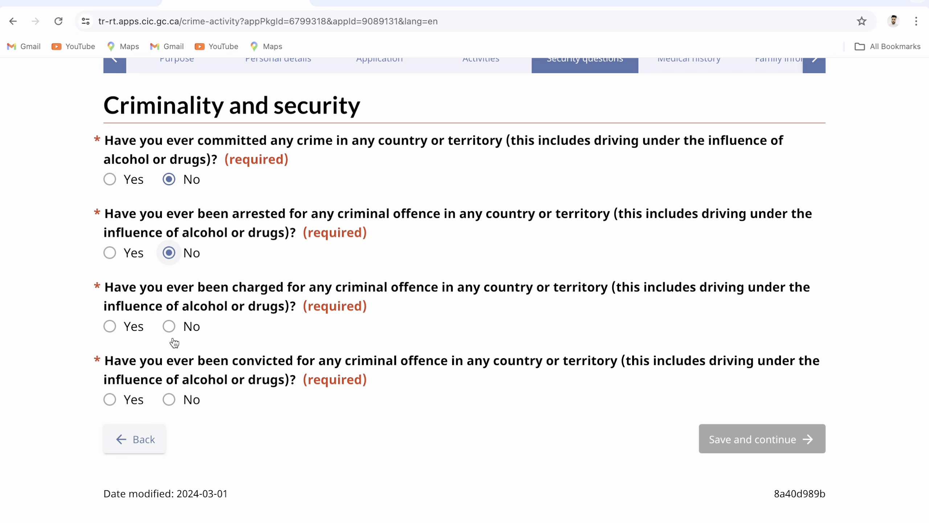
{"action": "left_click", "coordinate": [169, 326]}
{"action": "scroll", "coordinate": [193, 417], "scroll_direction": "down", "scroll_amount": 1}
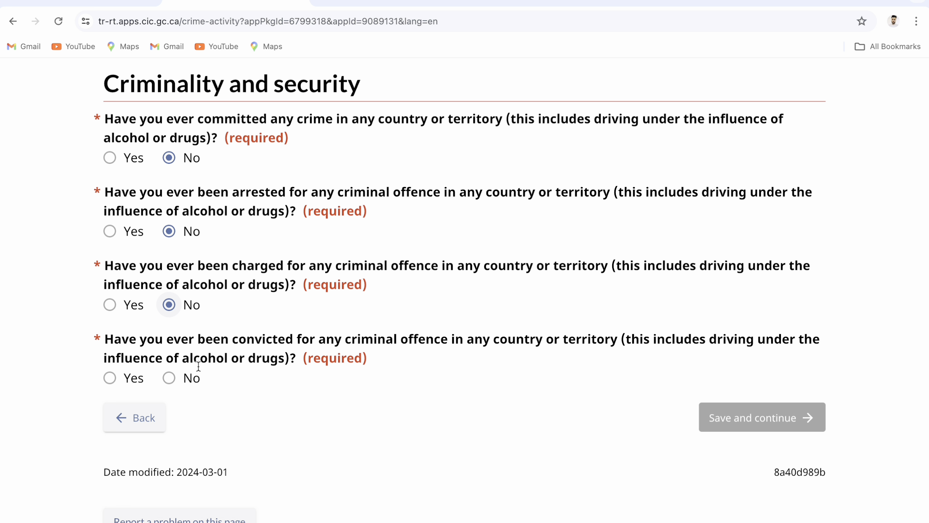
{"action": "left_click", "coordinate": [170, 378]}
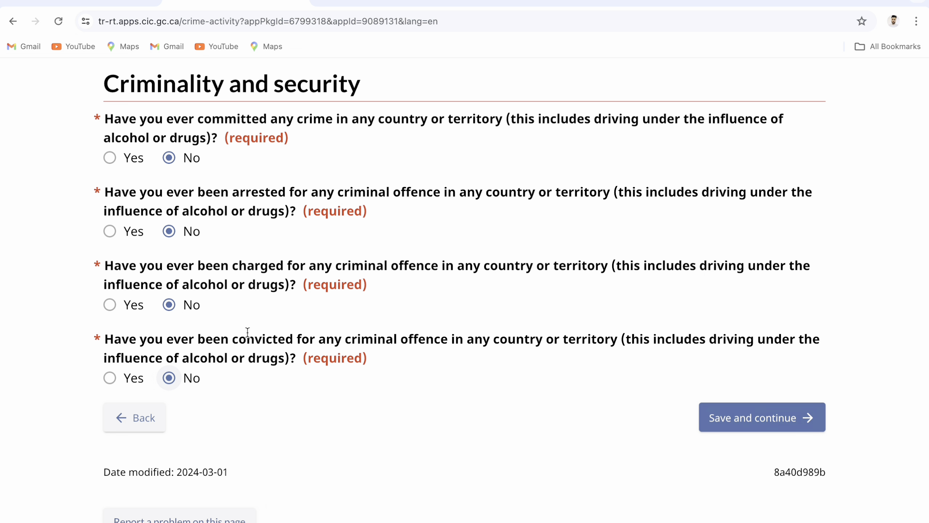
{"action": "scroll", "coordinate": [247, 332], "scroll_direction": "down", "scroll_amount": 1}
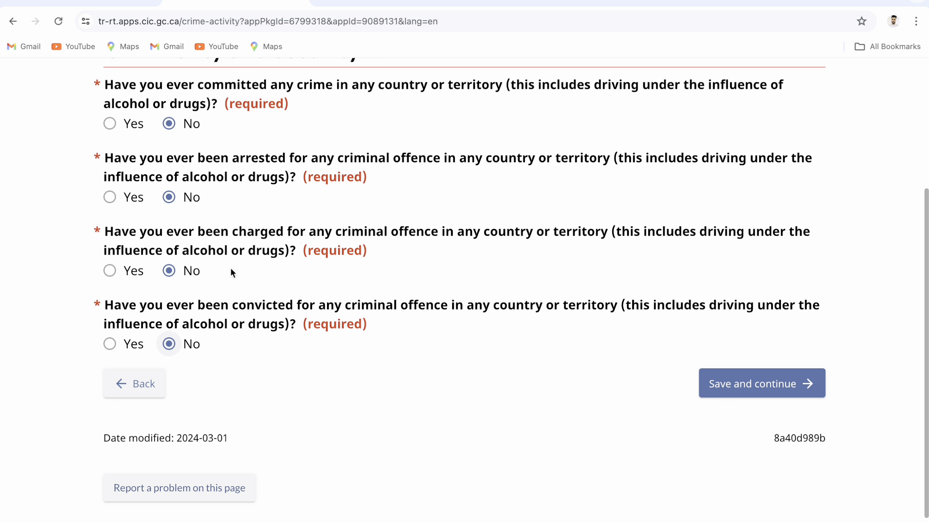
{"action": "left_click", "coordinate": [783, 382]}
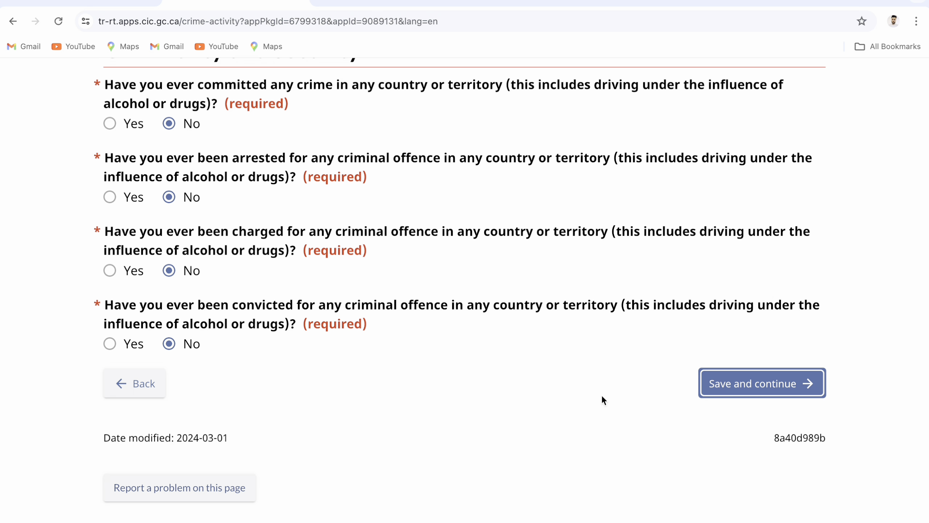
- Reset the arrested answer to No and save the criminality page again
{"action": "left_click", "coordinate": [110, 197]}
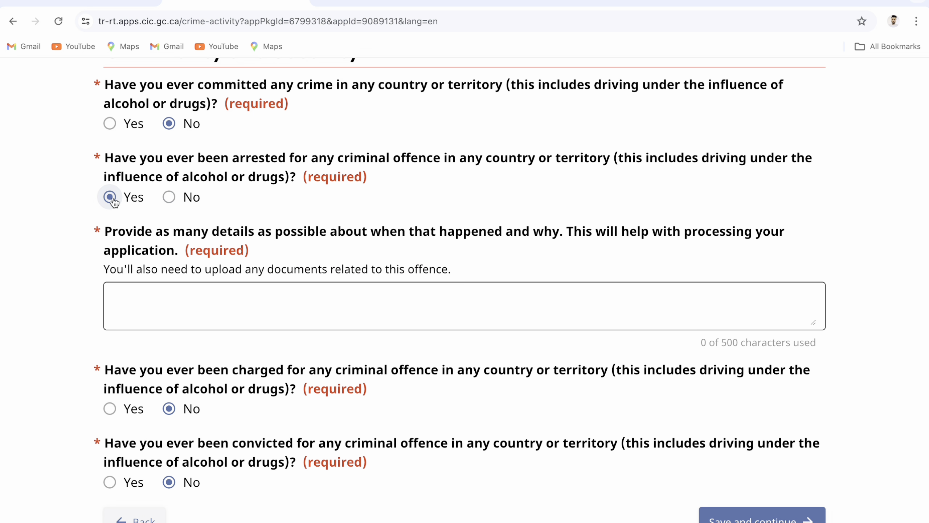
{"action": "left_click", "coordinate": [261, 311]}
{"action": "left_click", "coordinate": [172, 197]}
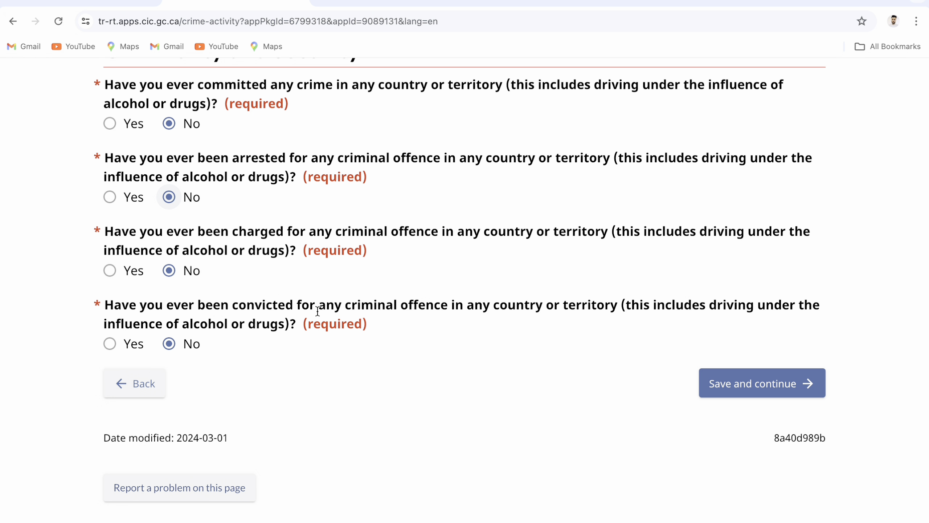
{"action": "scroll", "coordinate": [317, 311], "scroll_direction": "down", "scroll_amount": 2}
{"action": "left_click", "coordinate": [756, 343]}
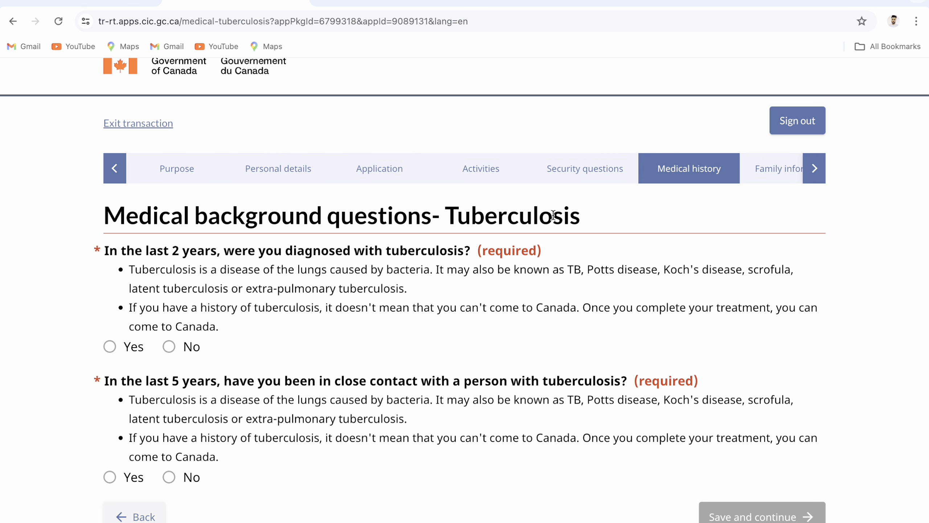
- Answer No to tuberculosis diagnosis and close contact, then save
{"action": "scroll", "coordinate": [311, 333], "scroll_direction": "down", "scroll_amount": 1}
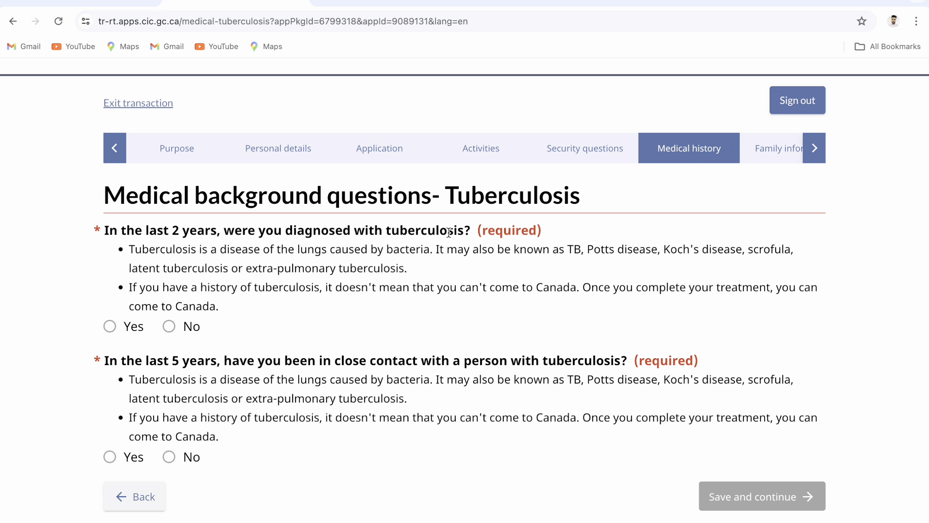
{"action": "left_click", "coordinate": [169, 326]}
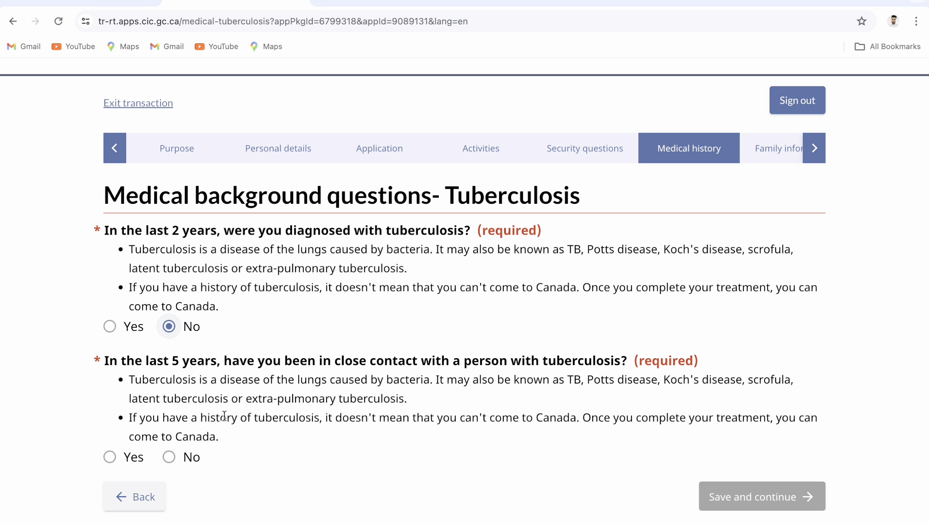
{"action": "scroll", "coordinate": [224, 416], "scroll_direction": "down", "scroll_amount": 2}
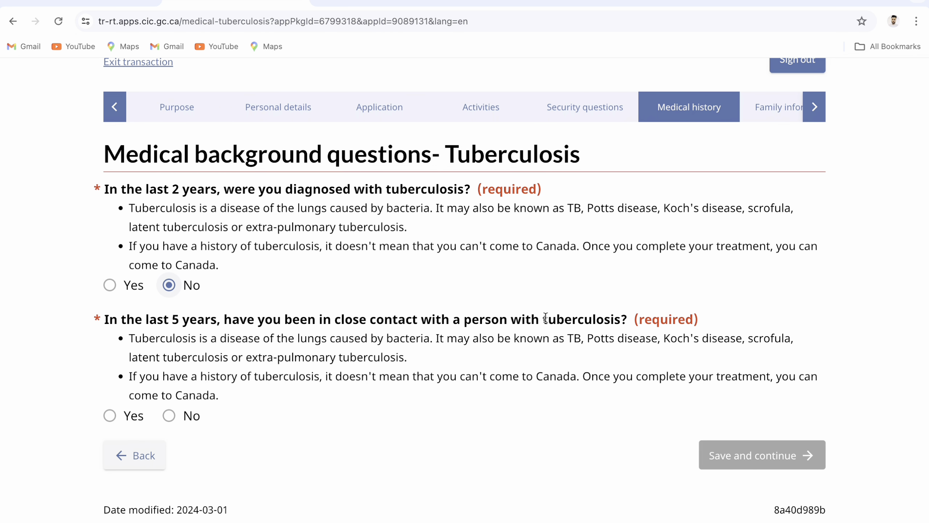
{"action": "left_click_drag", "start_coordinate": [545, 318], "coordinate": [637, 318]}
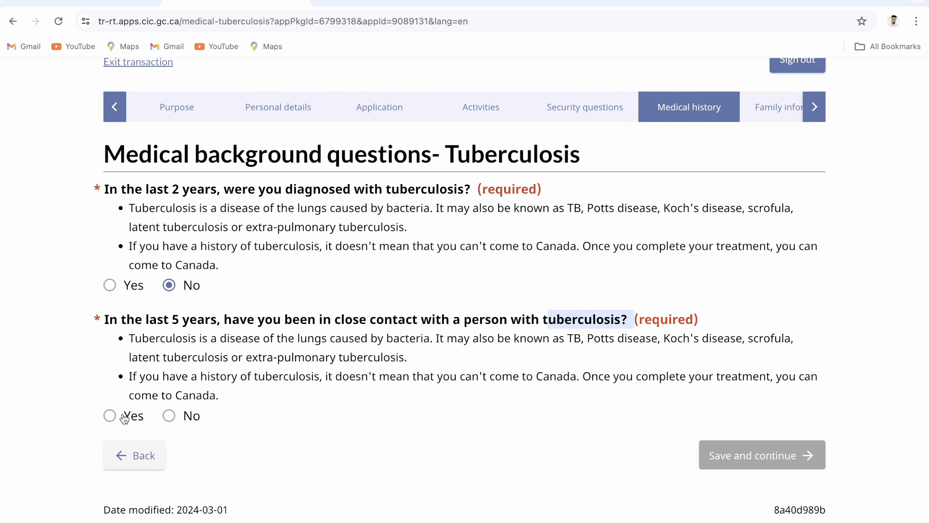
{"action": "left_click", "coordinate": [170, 417]}
{"action": "left_click", "coordinate": [742, 456]}
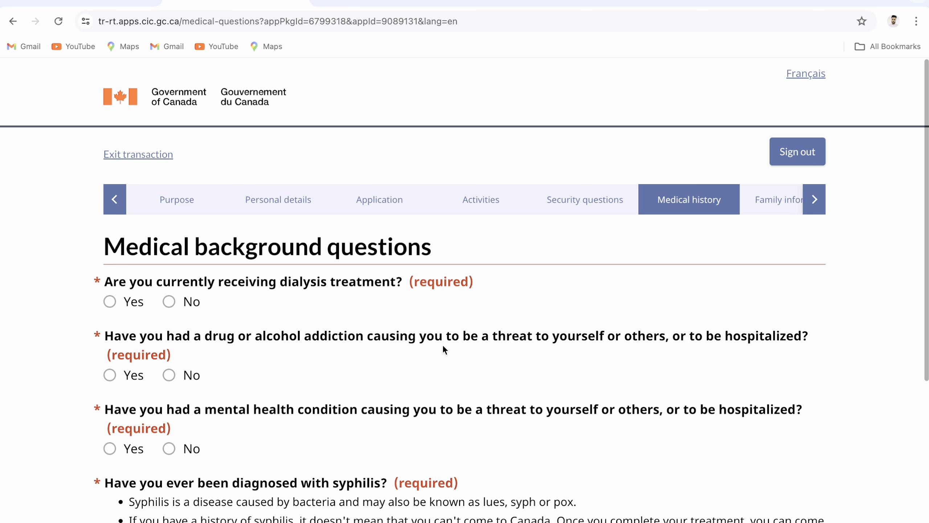
- Answer No to dialysis, addiction, mental health and syphilis, then save
{"action": "scroll", "coordinate": [443, 345], "scroll_direction": "down", "scroll_amount": 3}
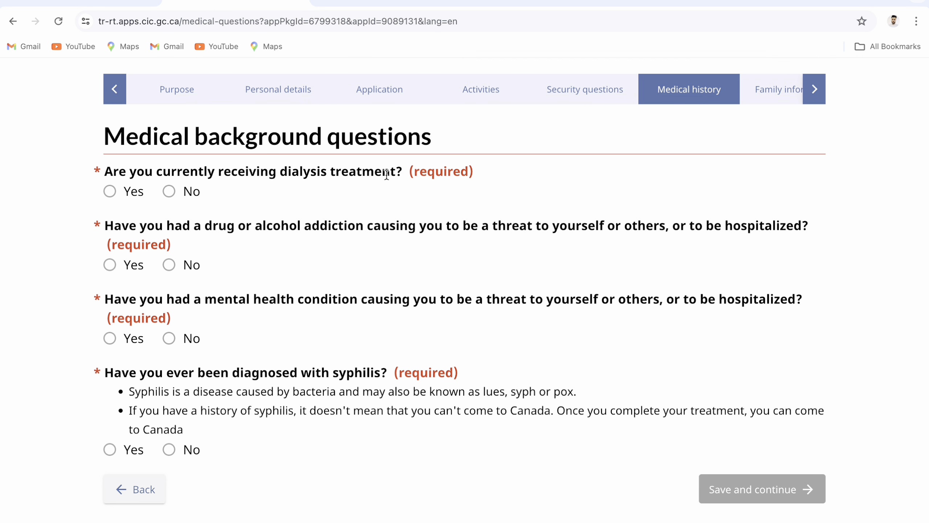
{"action": "left_click", "coordinate": [168, 191]}
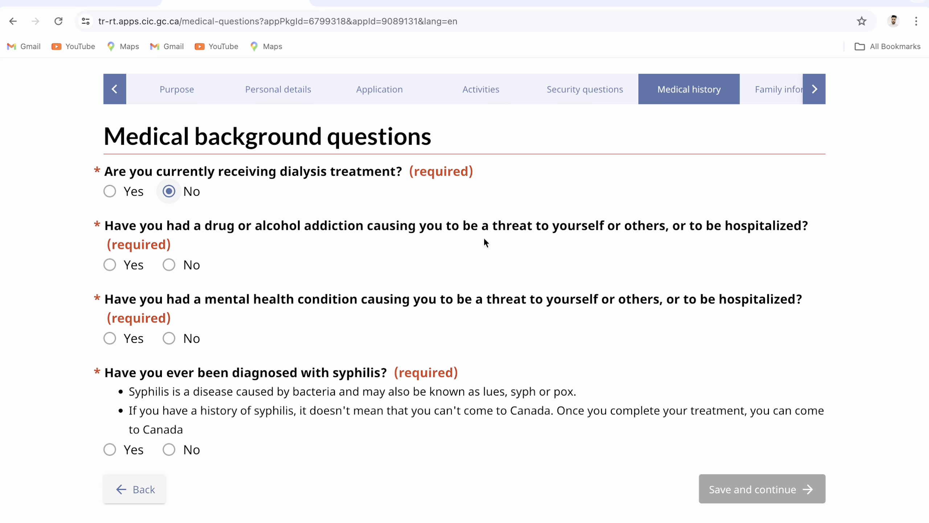
{"action": "left_click", "coordinate": [169, 265]}
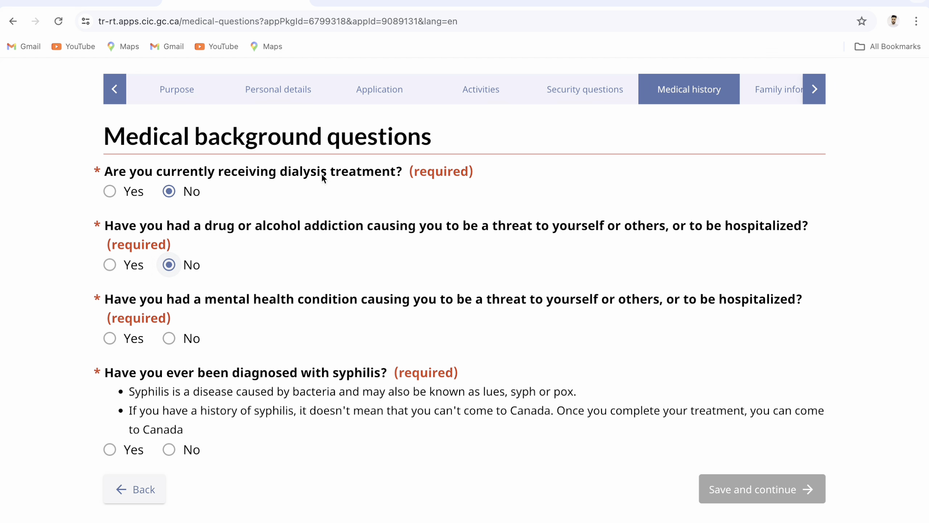
{"action": "scroll", "coordinate": [200, 227], "scroll_direction": "down", "scroll_amount": 2}
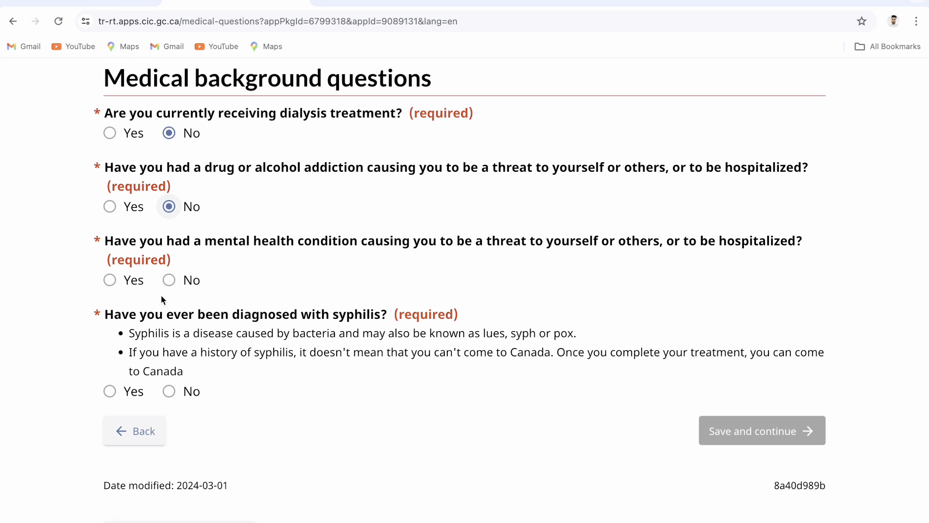
{"action": "left_click", "coordinate": [169, 279]}
{"action": "scroll", "coordinate": [195, 366], "scroll_direction": "down", "scroll_amount": 1}
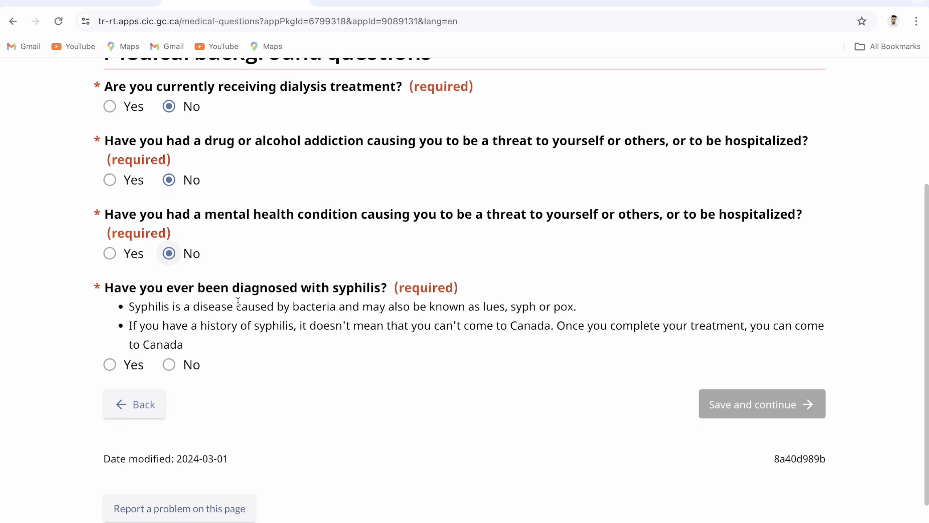
{"action": "scroll", "coordinate": [334, 304], "scroll_direction": "down", "scroll_amount": 1}
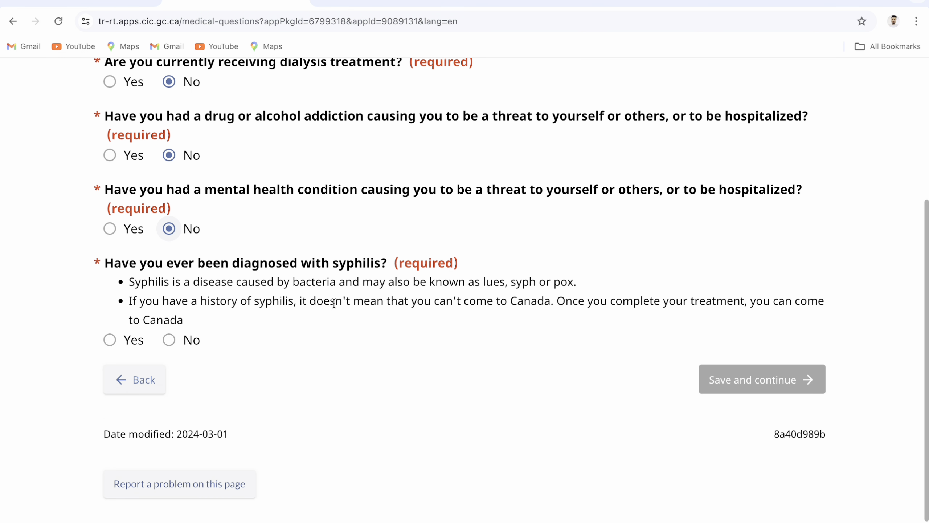
{"action": "left_click", "coordinate": [169, 340]}
{"action": "scroll", "coordinate": [278, 358], "scroll_direction": "down", "scroll_amount": 1}
{"action": "left_click", "coordinate": [715, 357]}
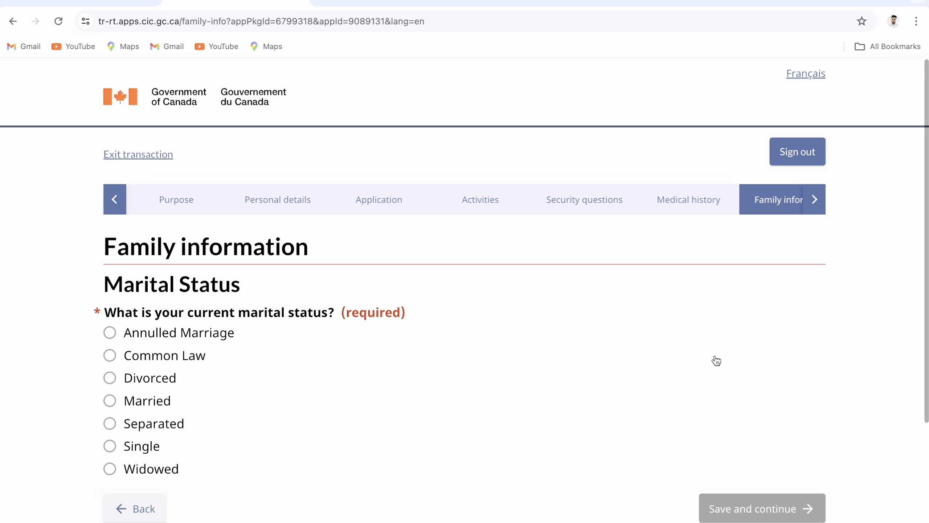
- Set marital status to Single and save
{"action": "scroll", "coordinate": [158, 424], "scroll_direction": "down", "scroll_amount": 2}
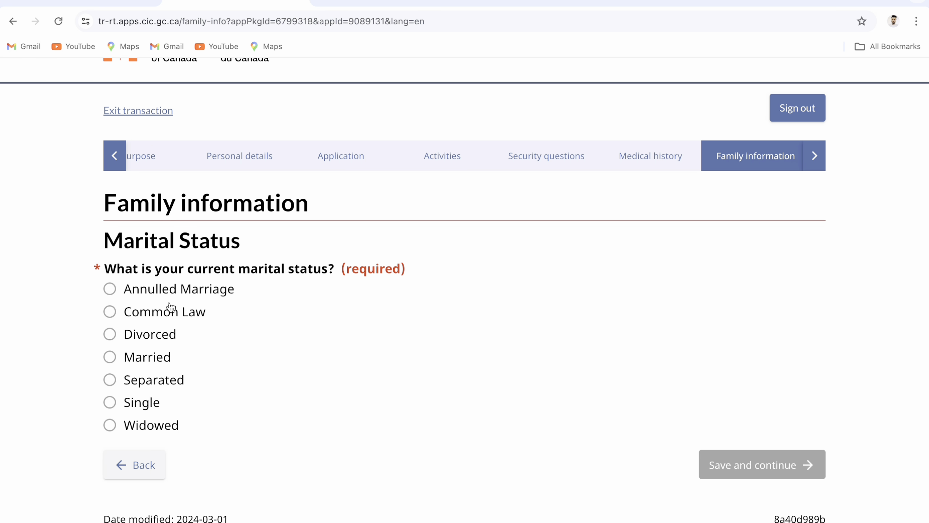
{"action": "scroll", "coordinate": [139, 311], "scroll_direction": "down", "scroll_amount": 1}
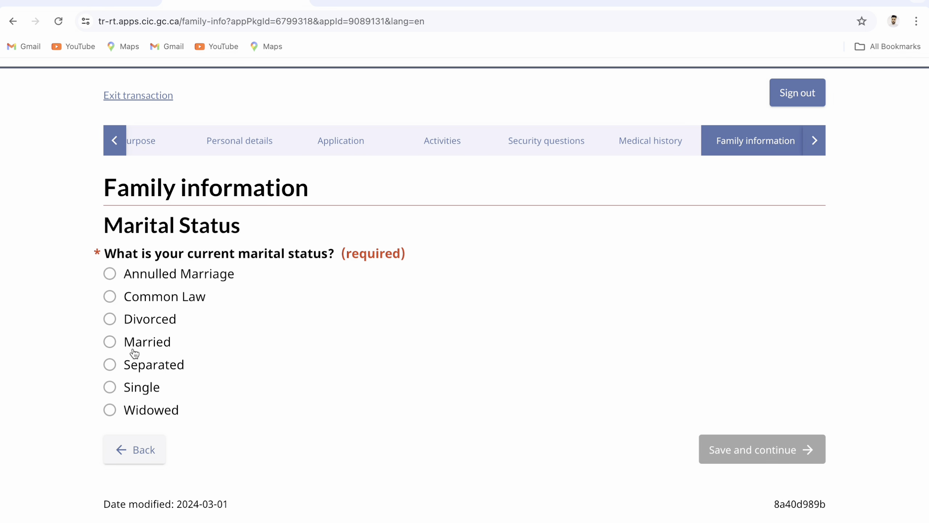
{"action": "left_click", "coordinate": [110, 387]}
{"action": "scroll", "coordinate": [294, 509], "scroll_direction": "down", "scroll_amount": 1}
{"action": "left_click", "coordinate": [739, 422]}
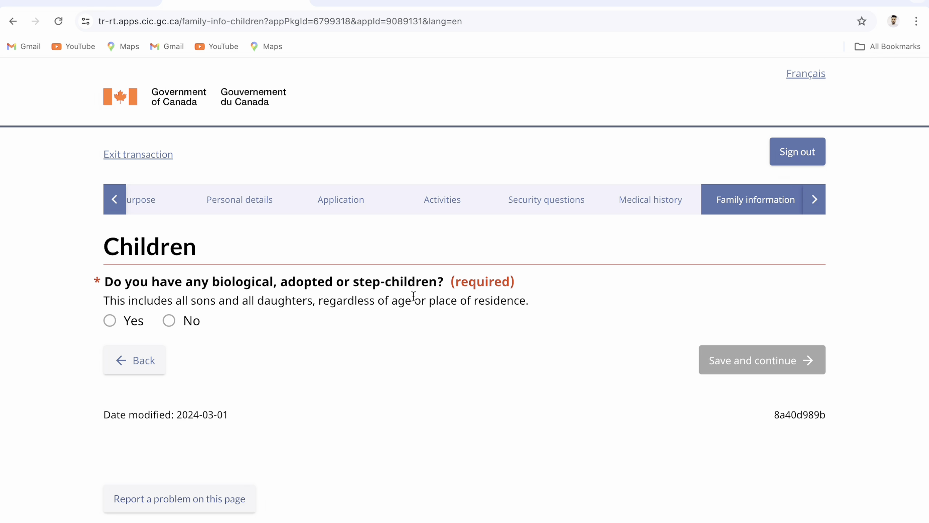
- Declare no children, tick the acknowledgement, and save
{"action": "left_click_drag", "start_coordinate": [224, 282], "coordinate": [476, 274]}
{"action": "left_click", "coordinate": [300, 277]}
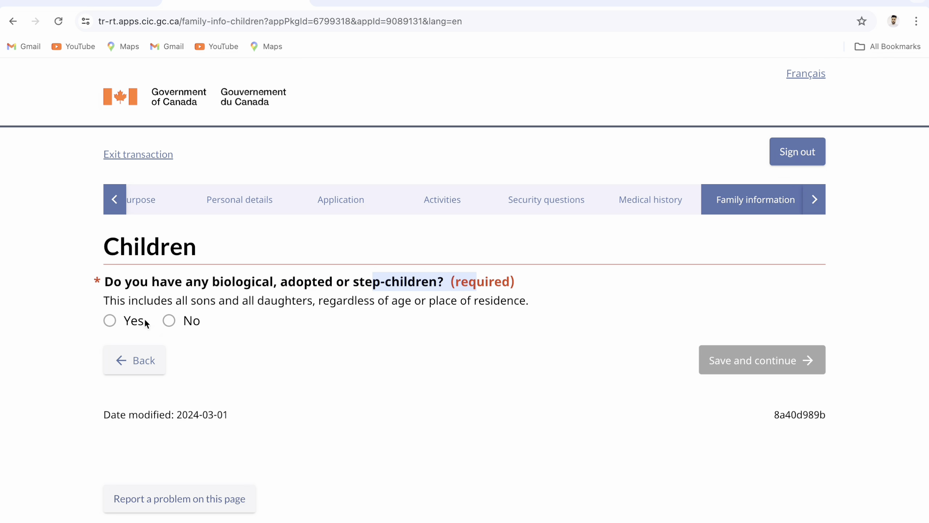
{"action": "left_click", "coordinate": [110, 321]}
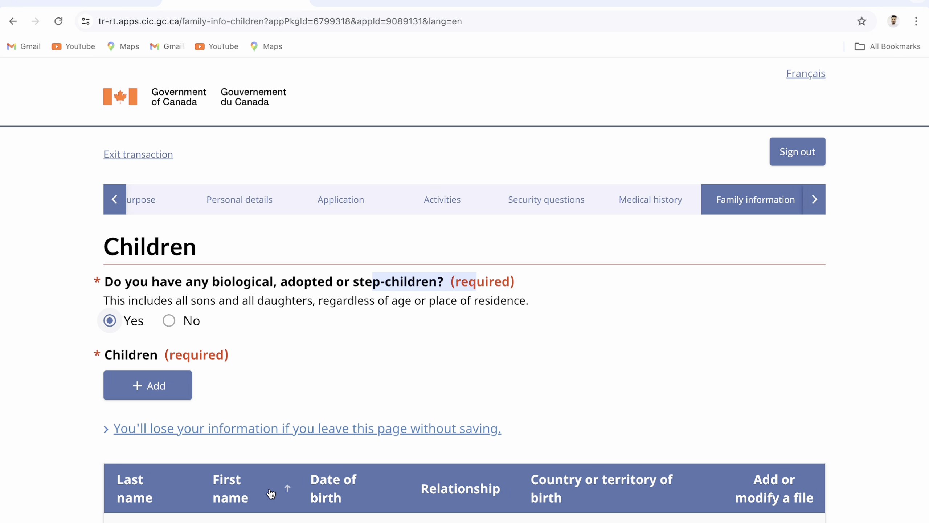
{"action": "left_click", "coordinate": [169, 320]}
{"action": "left_click", "coordinate": [110, 357]}
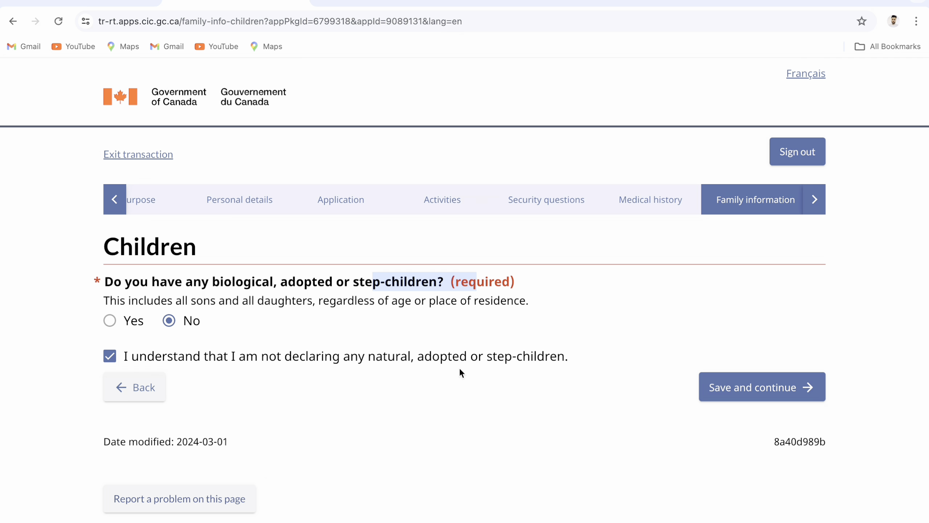
{"action": "left_click", "coordinate": [806, 394]}
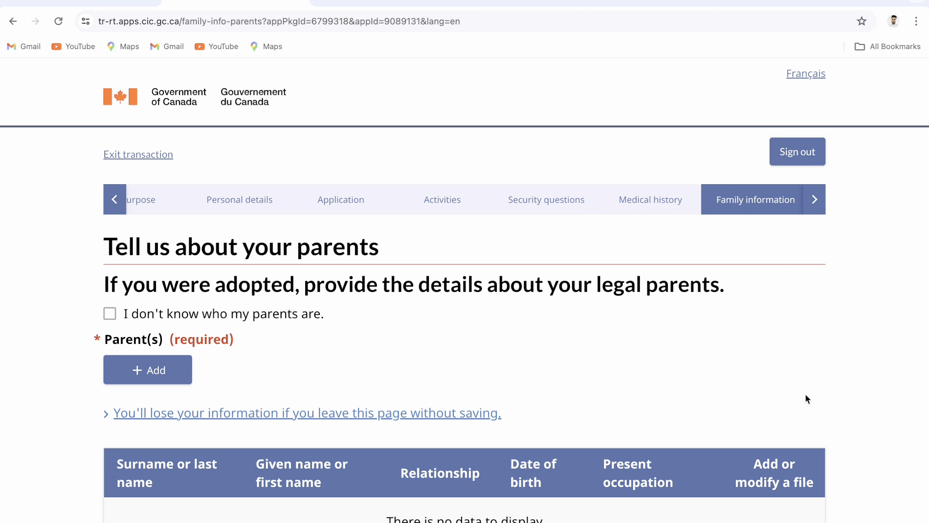
{"action": "scroll", "coordinate": [277, 238], "scroll_direction": "down", "scroll_amount": 1}
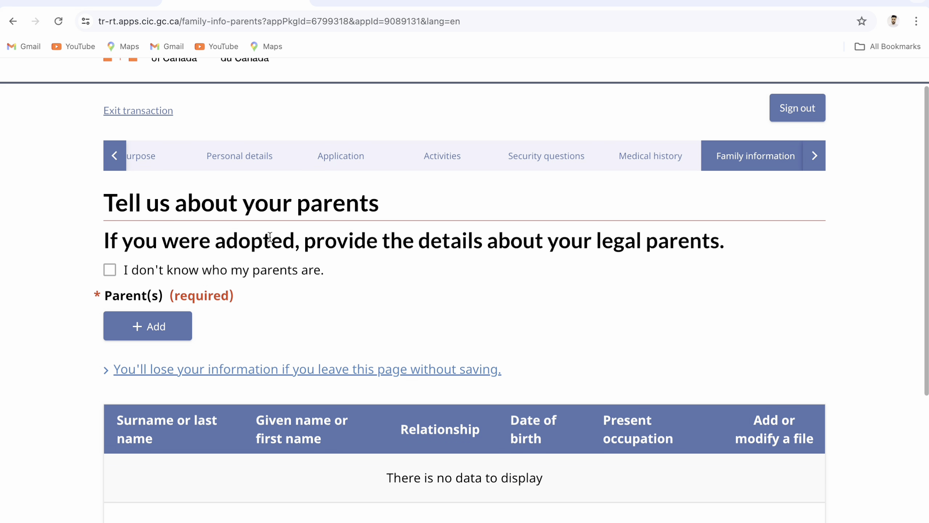
{"action": "scroll", "coordinate": [426, 240], "scroll_direction": "down", "scroll_amount": 2}
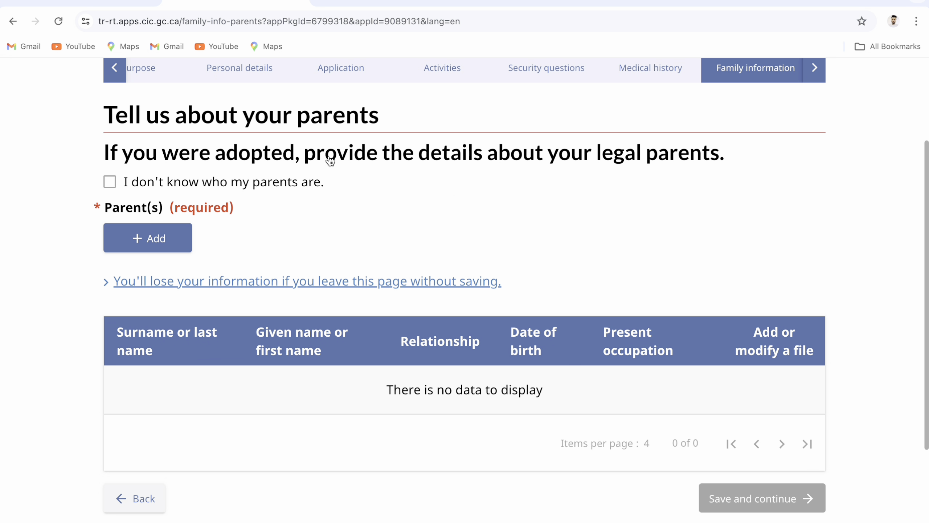
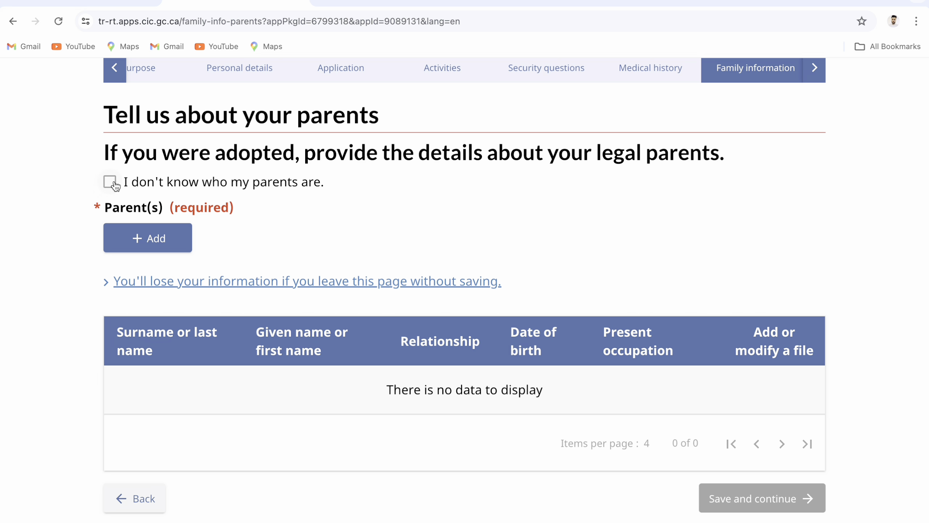
- Add a parent entry with the surname and given name filled in and relationship Father
{"action": "left_click", "coordinate": [145, 242]}
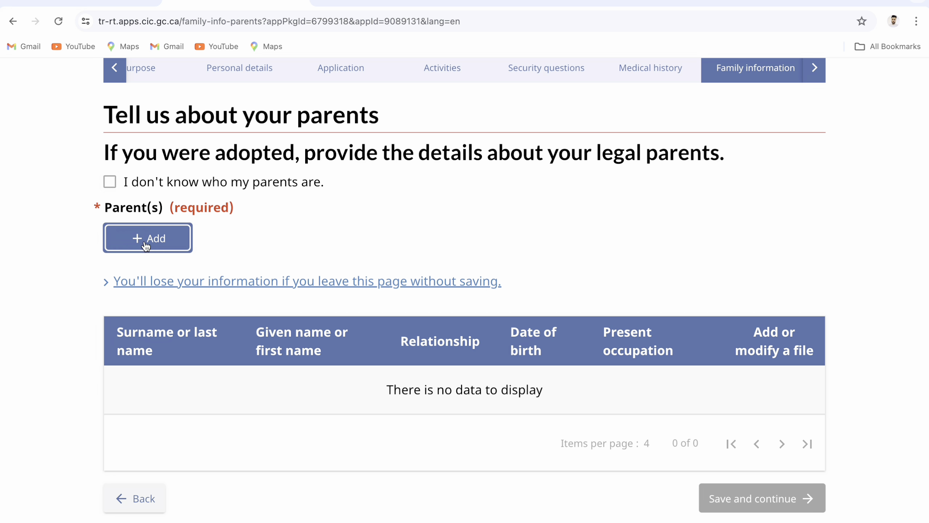
{"action": "scroll", "coordinate": [355, 260], "scroll_direction": "down", "scroll_amount": 6}
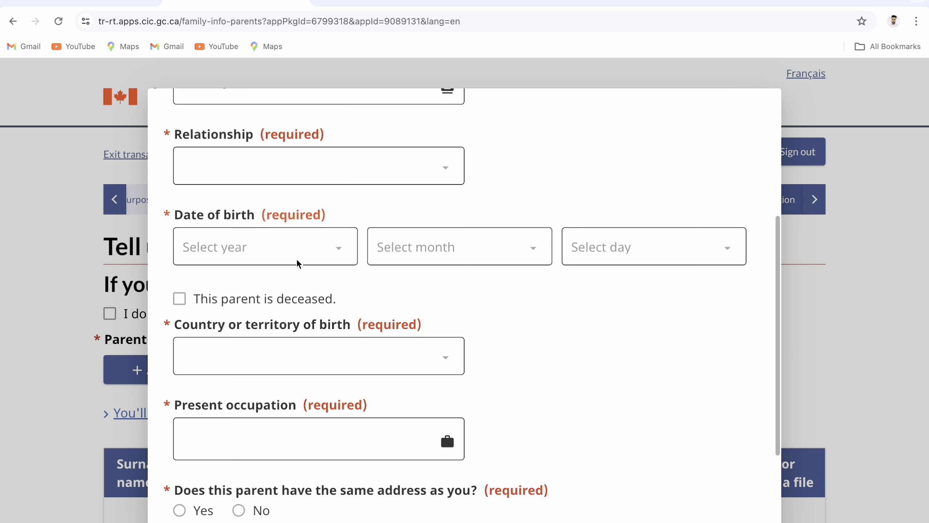
{"action": "scroll", "coordinate": [297, 262], "scroll_direction": "down", "scroll_amount": 4}
{"action": "scroll", "coordinate": [296, 263], "scroll_direction": "up", "scroll_amount": 10}
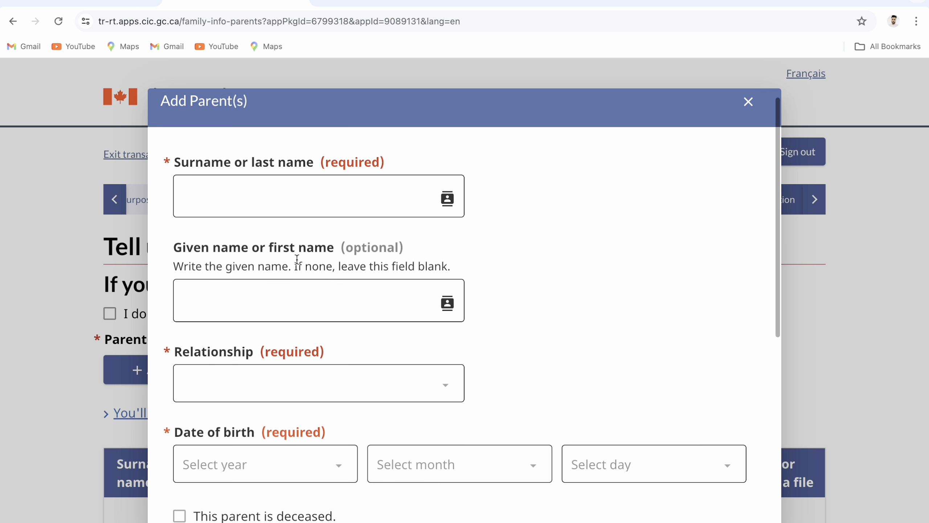
{"action": "left_click", "coordinate": [269, 213]}
{"action": "type", "text": "hfjfhjjh"}
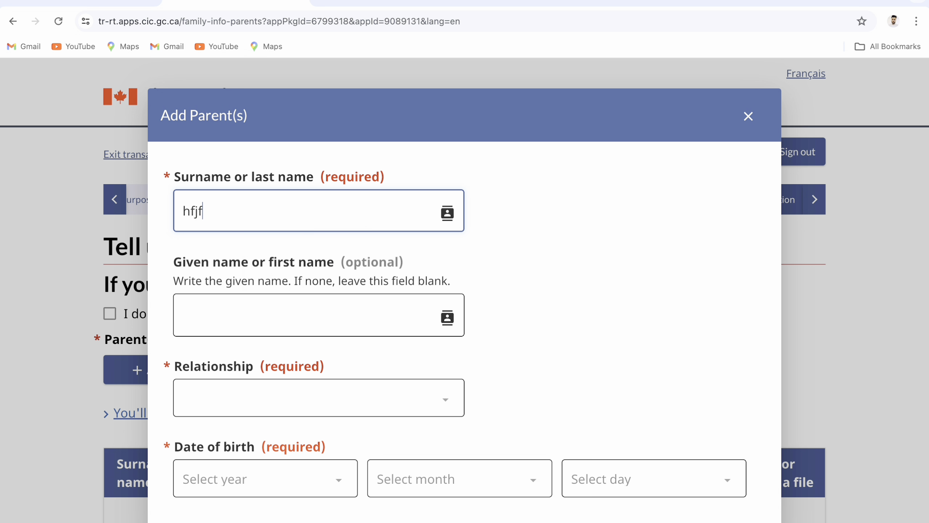
{"action": "left_click", "coordinate": [250, 301]}
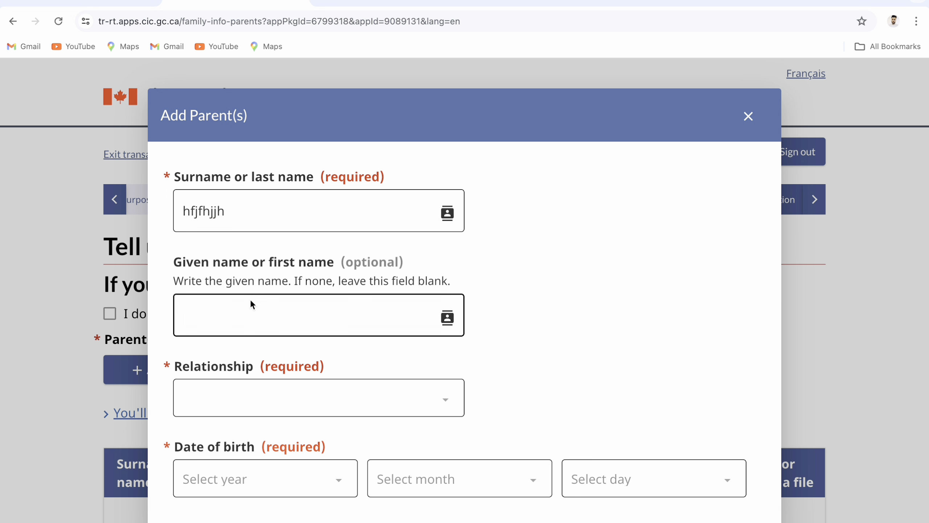
{"action": "type", "text": "jhfjkfgk"}
{"action": "scroll", "coordinate": [242, 402], "scroll_direction": "down", "scroll_amount": 2}
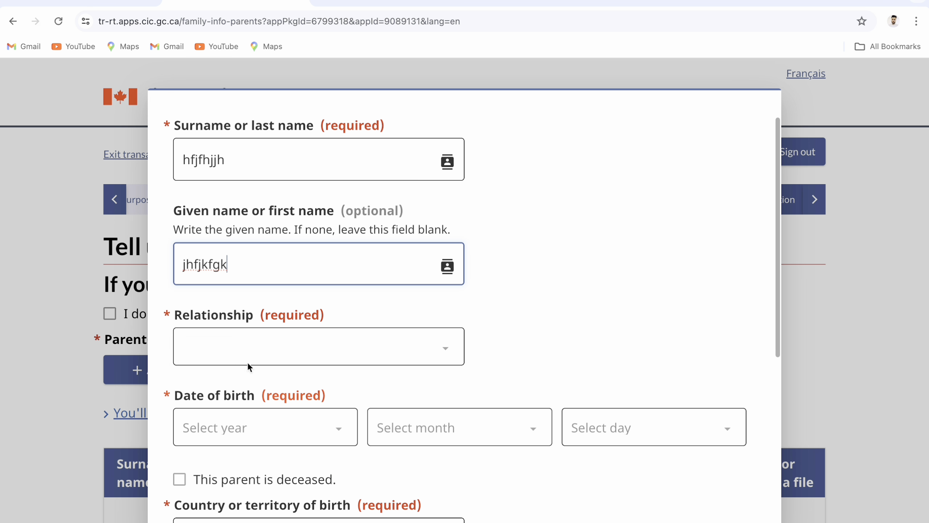
{"action": "key", "text": "Tab"}
{"action": "left_click", "coordinate": [342, 360]}
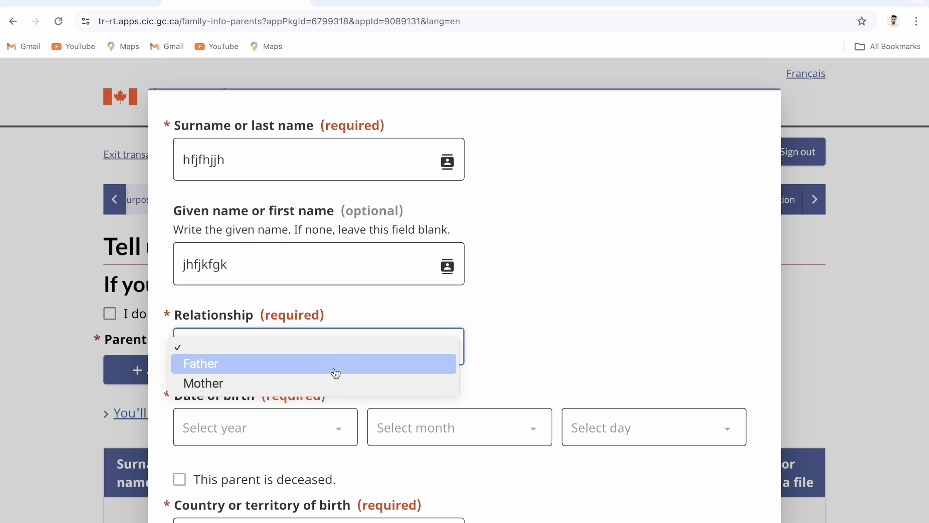
{"action": "left_click", "coordinate": [342, 372]}
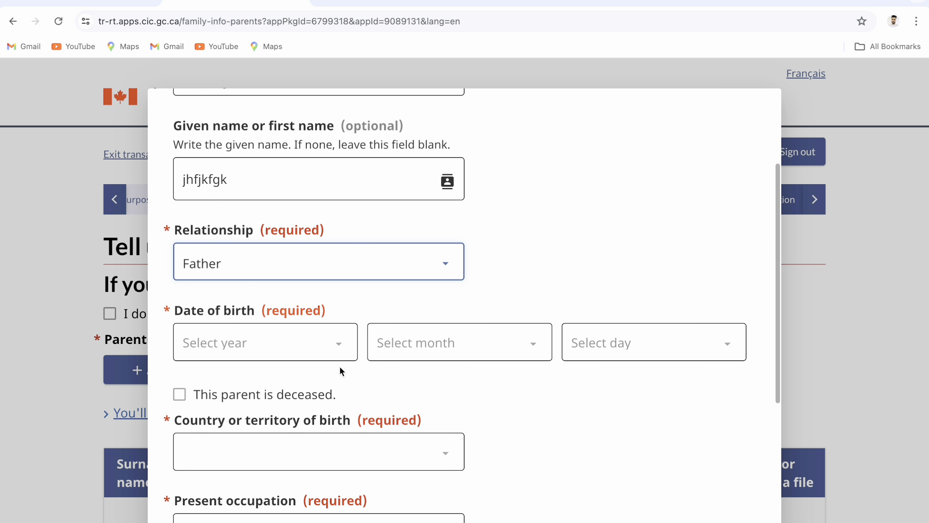
{"action": "scroll", "coordinate": [340, 368], "scroll_direction": "down", "scroll_amount": 2}
{"action": "left_click", "coordinate": [315, 295]}
{"action": "scroll", "coordinate": [225, 470], "scroll_direction": "down", "scroll_amount": 20}
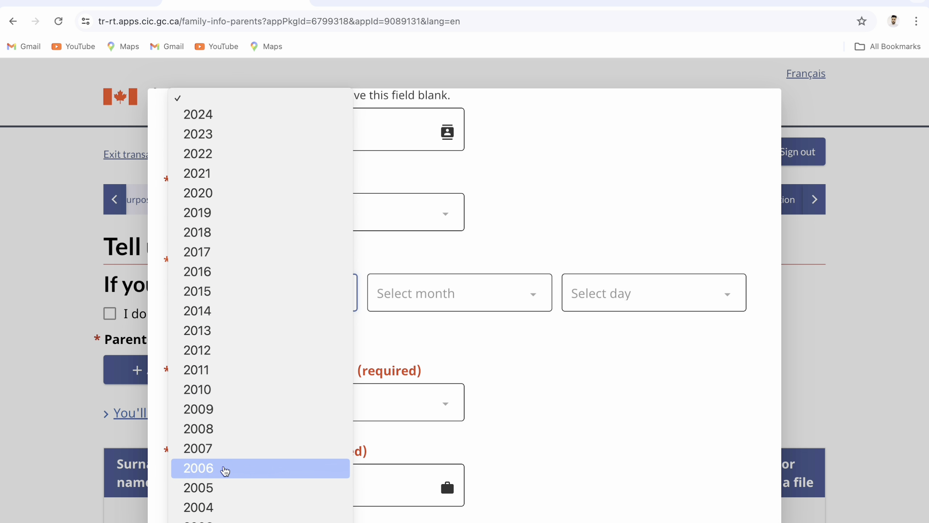
{"action": "scroll", "coordinate": [227, 463], "scroll_direction": "down", "scroll_amount": 7}
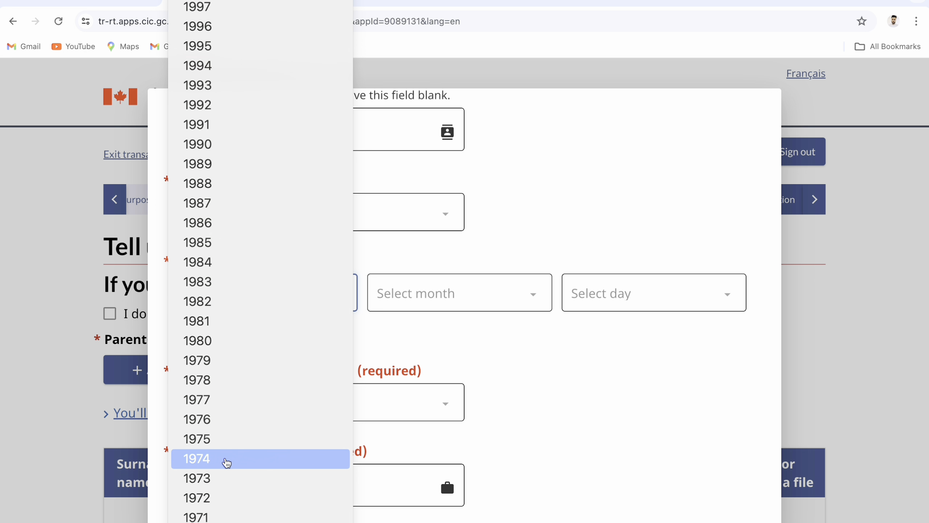
{"action": "left_click", "coordinate": [245, 419]}
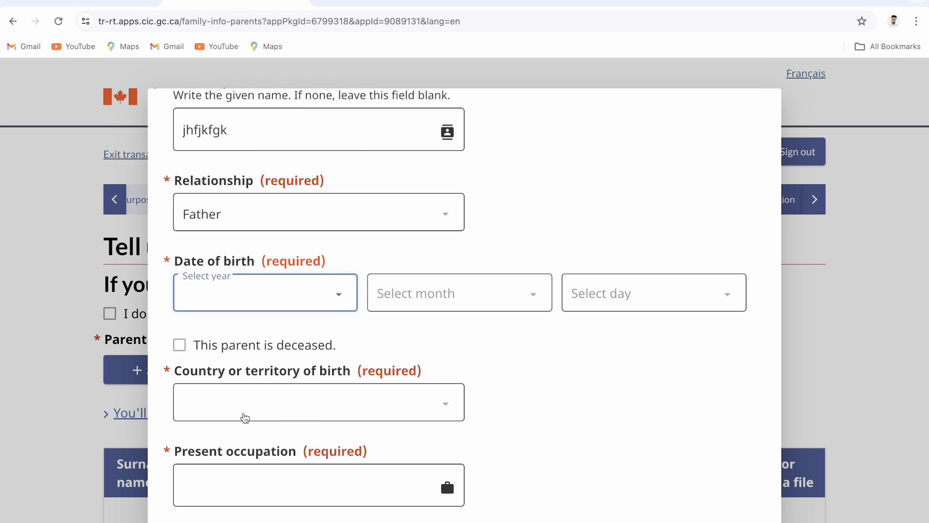
{"action": "left_click", "coordinate": [529, 308]}
{"action": "left_click", "coordinate": [488, 388]}
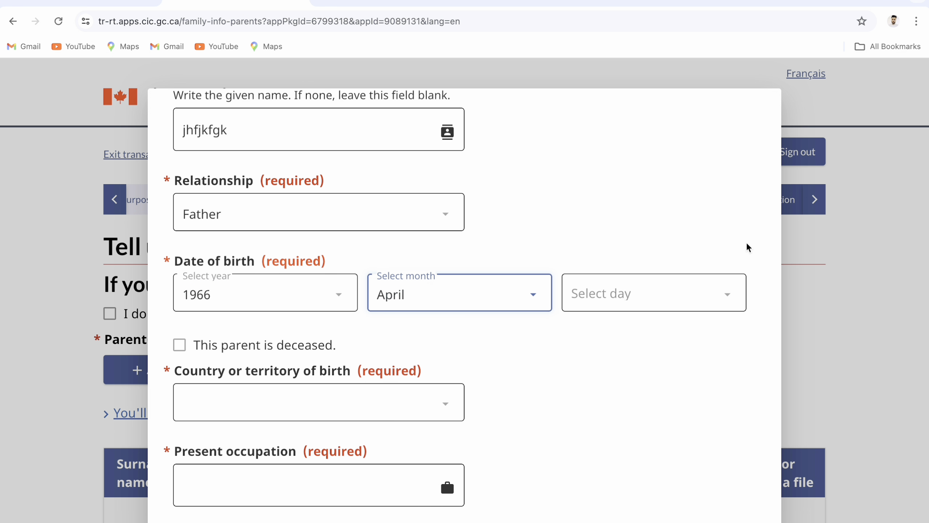
{"action": "left_click", "coordinate": [716, 291]}
{"action": "left_click", "coordinate": [620, 430]}
- Set the father's country of birth to India and enter his present occupation
{"action": "scroll", "coordinate": [363, 357], "scroll_direction": "down", "scroll_amount": 3}
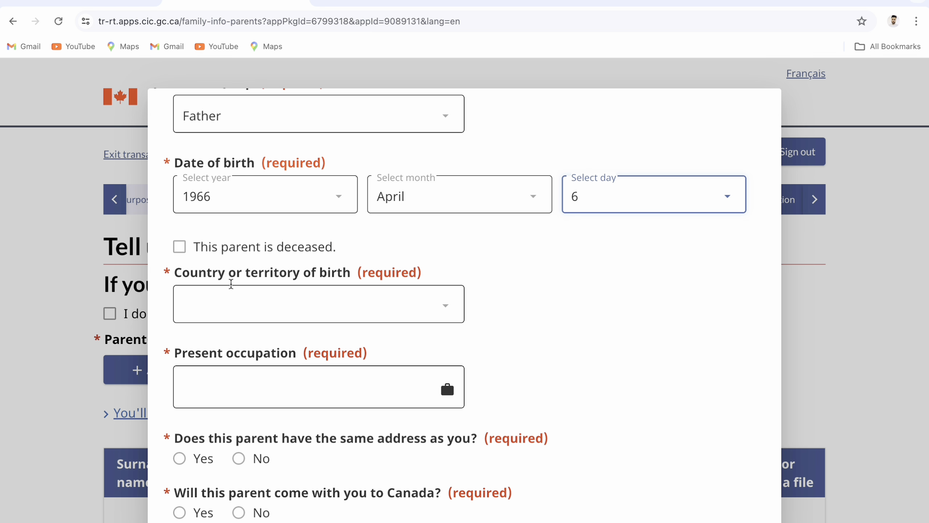
{"action": "left_click", "coordinate": [338, 308]}
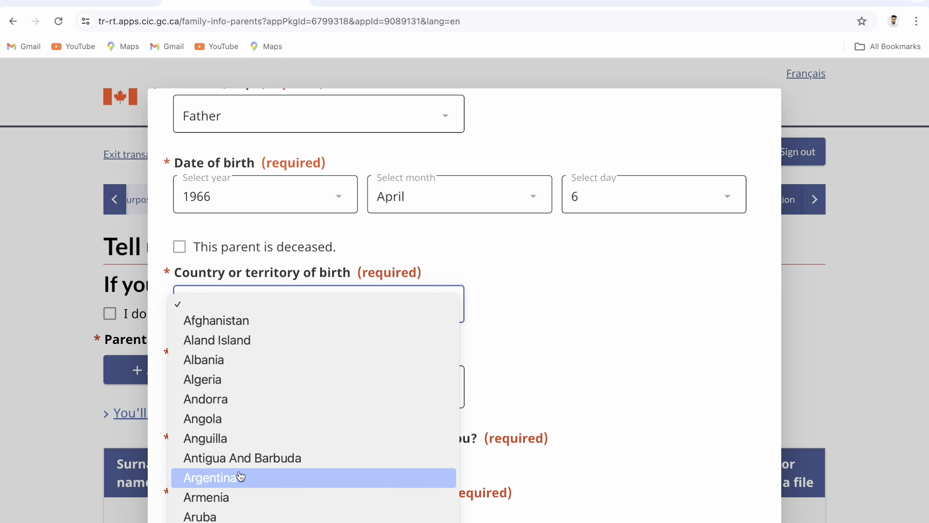
{"action": "scroll", "coordinate": [240, 475], "scroll_direction": "down", "scroll_amount": 10}
{"action": "scroll", "coordinate": [240, 476], "scroll_direction": "down", "scroll_amount": 15}
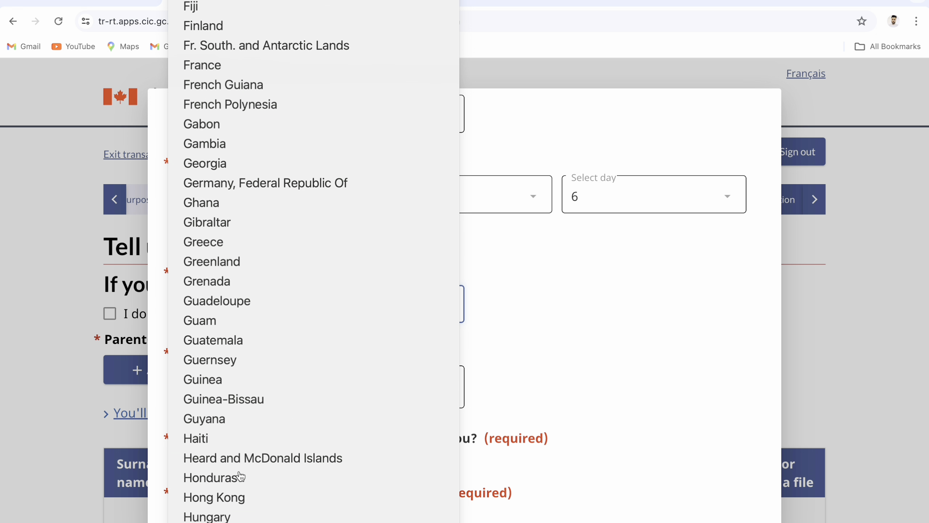
{"action": "scroll", "coordinate": [241, 476], "scroll_direction": "down", "scroll_amount": 2}
{"action": "left_click", "coordinate": [239, 476]}
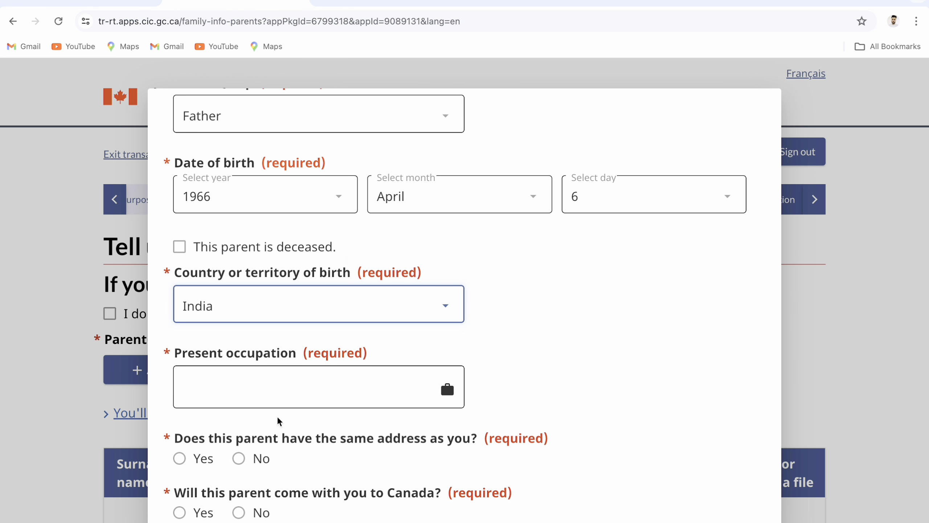
{"action": "left_click", "coordinate": [272, 383]}
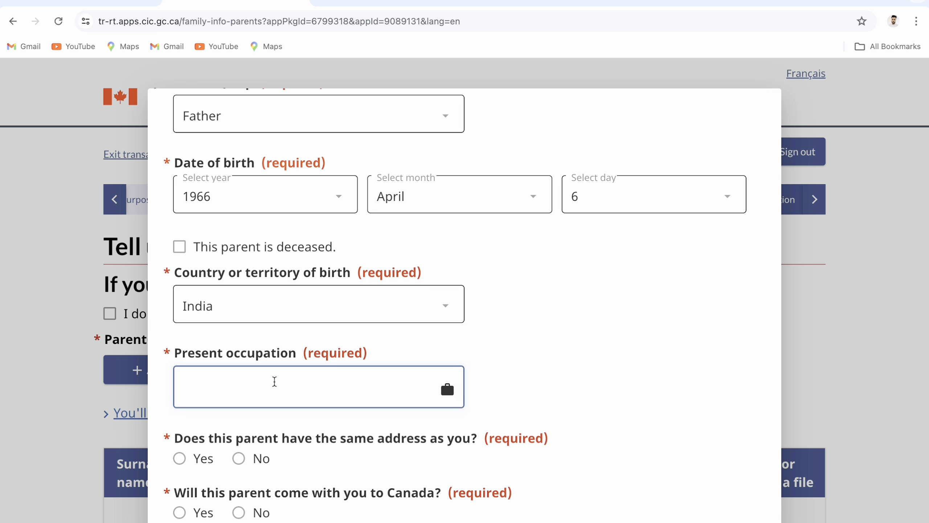
{"action": "type", "text": "hfjhg"}
{"action": "scroll", "coordinate": [274, 381], "scroll_direction": "down", "scroll_amount": 3}
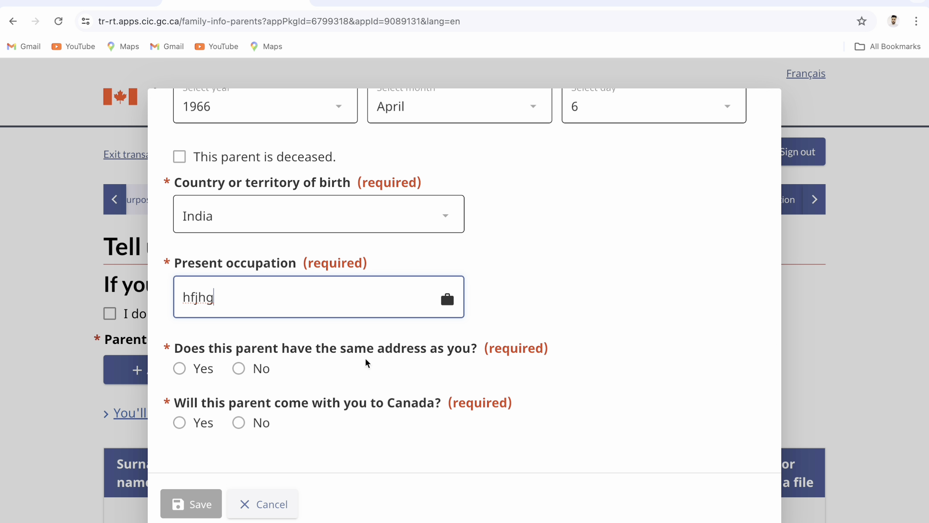
- Answer Yes to sharing the same address and No to the father coming to Canada
{"action": "left_click", "coordinate": [181, 370]}
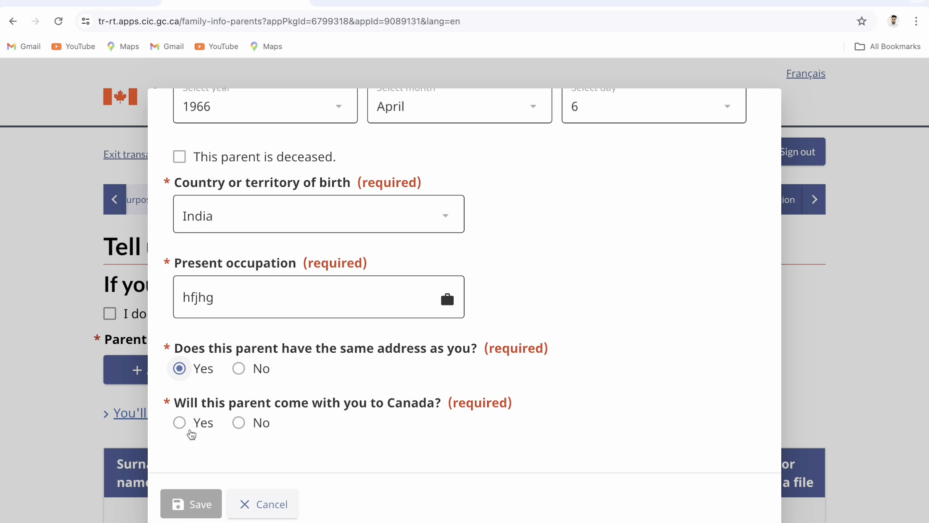
{"action": "left_click_drag", "start_coordinate": [315, 396], "coordinate": [436, 403]}
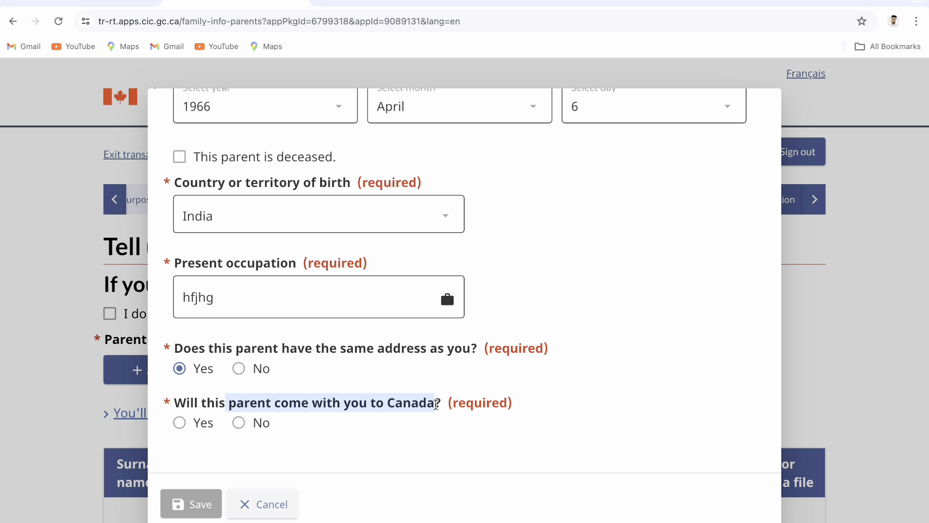
{"action": "left_click", "coordinate": [178, 424]}
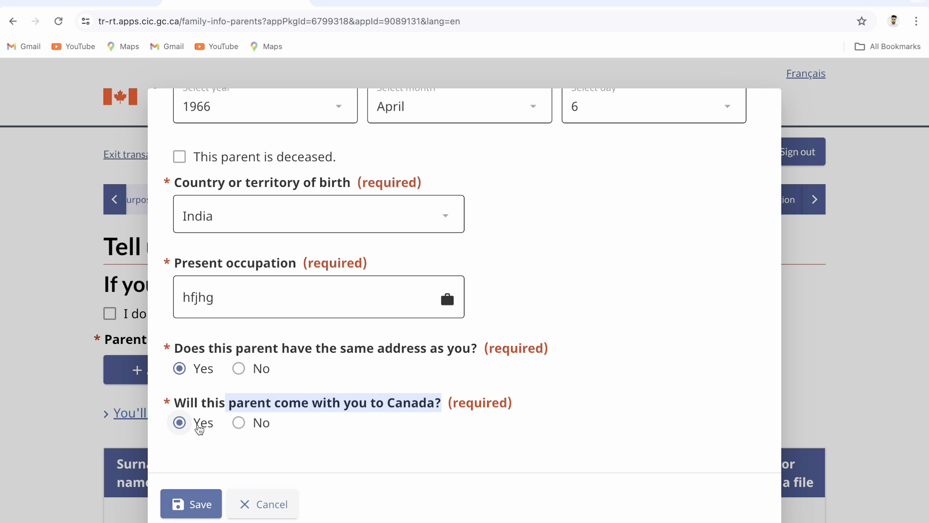
{"action": "left_click", "coordinate": [239, 423]}
{"action": "left_click", "coordinate": [181, 423]}
{"action": "left_click", "coordinate": [238, 423]}
{"action": "left_click", "coordinate": [188, 429]}
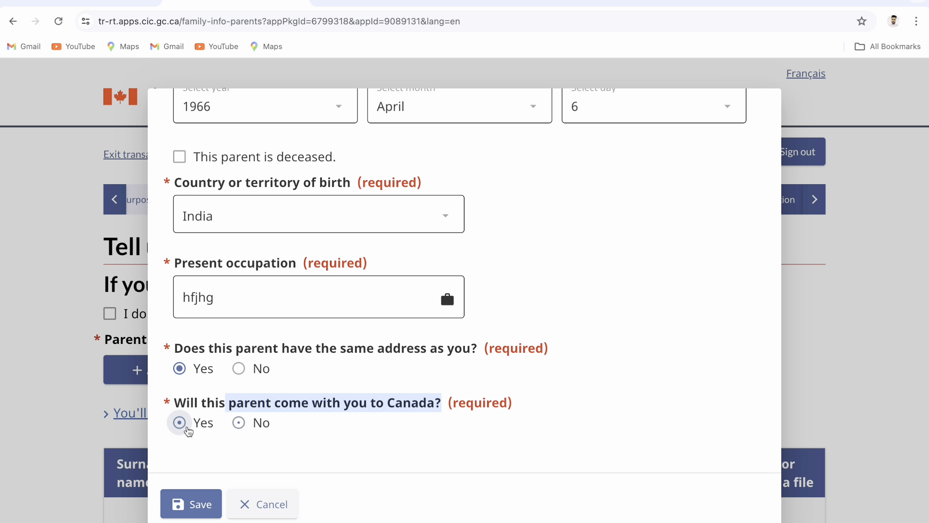
{"action": "left_click", "coordinate": [240, 424]}
- Save the father's entry and continue to the Language of the applicant page
{"action": "left_click", "coordinate": [198, 505]}
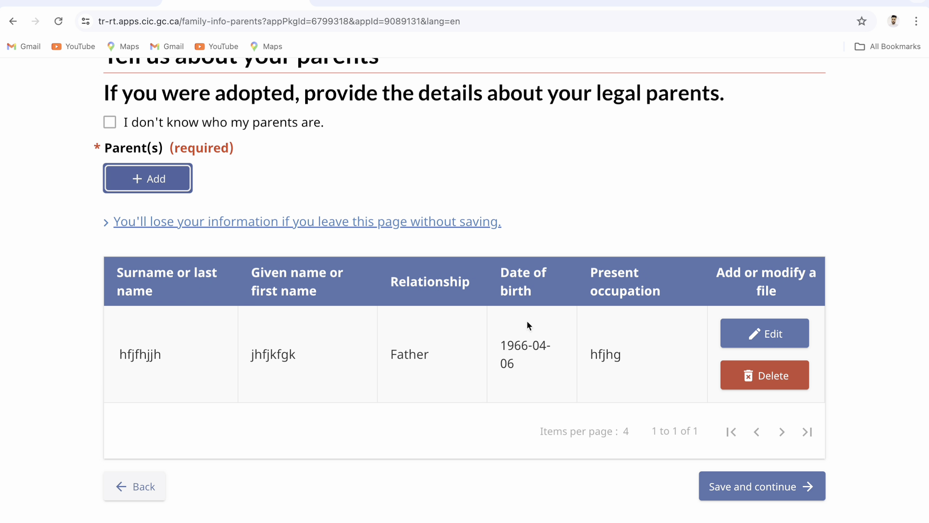
{"action": "scroll", "coordinate": [267, 309], "scroll_direction": "down", "scroll_amount": 1}
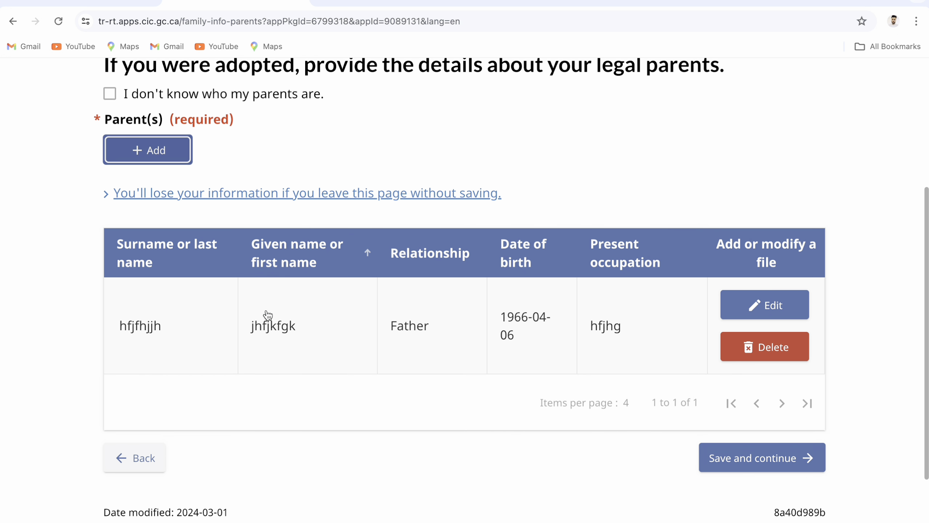
{"action": "left_click", "coordinate": [739, 462]}
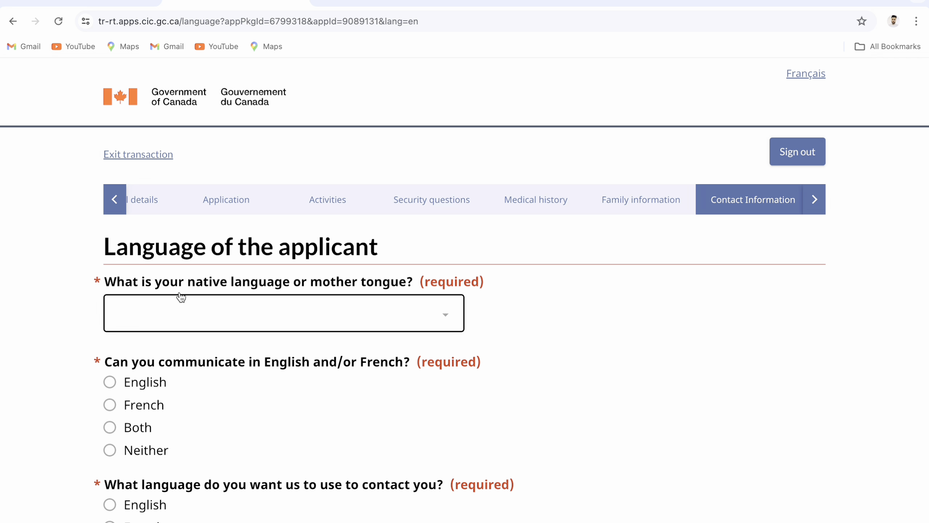
- Set the native language to Punjabi and indicate the applicant communicates in English
{"action": "left_click", "coordinate": [439, 317]}
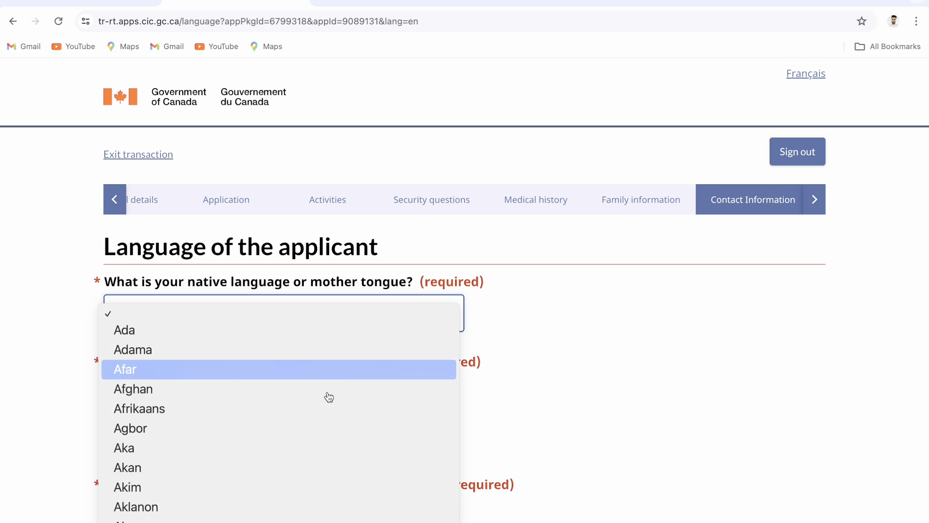
{"action": "scroll", "coordinate": [269, 450], "scroll_direction": "down", "scroll_amount": 20}
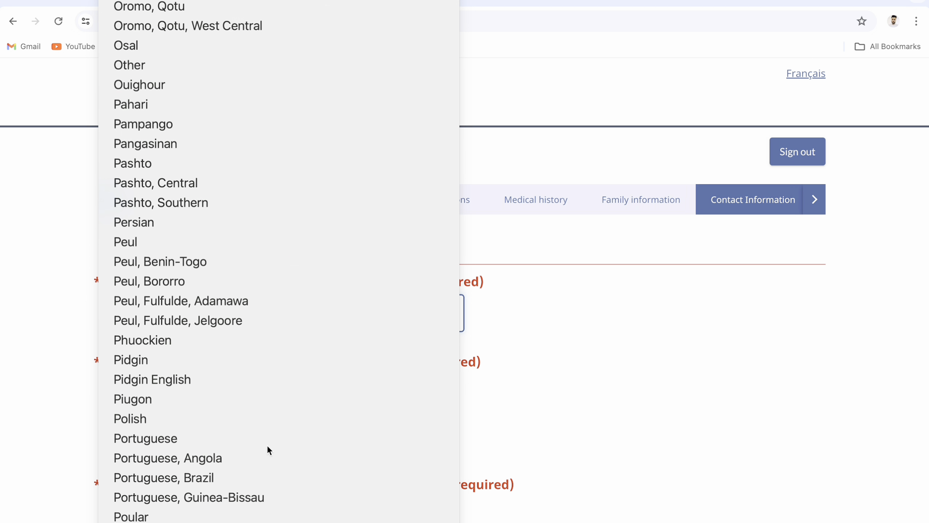
{"action": "scroll", "coordinate": [268, 445], "scroll_direction": "up", "scroll_amount": 20}
{"action": "scroll", "coordinate": [267, 446], "scroll_direction": "down", "scroll_amount": 20}
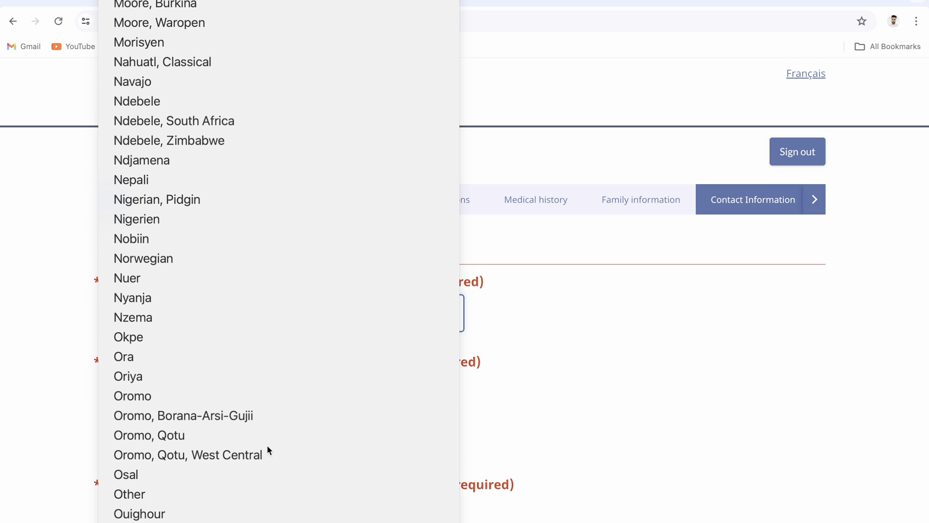
{"action": "scroll", "coordinate": [267, 445], "scroll_direction": "down", "scroll_amount": 10}
{"action": "left_click", "coordinate": [202, 296]}
{"action": "scroll", "coordinate": [259, 388], "scroll_direction": "down", "scroll_amount": 3}
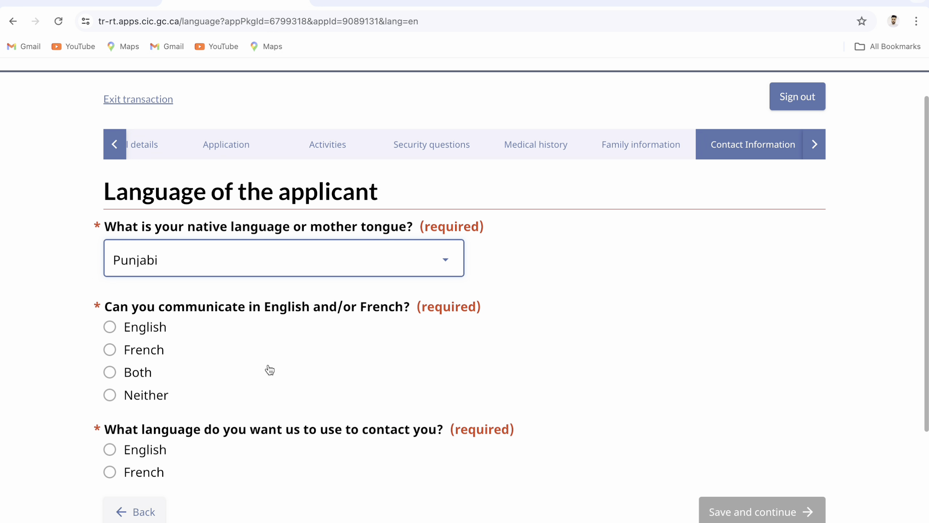
{"action": "left_click", "coordinate": [110, 327]}
- Choose English as the contact language and save the language answers
{"action": "scroll", "coordinate": [179, 390], "scroll_direction": "down", "scroll_amount": 1}
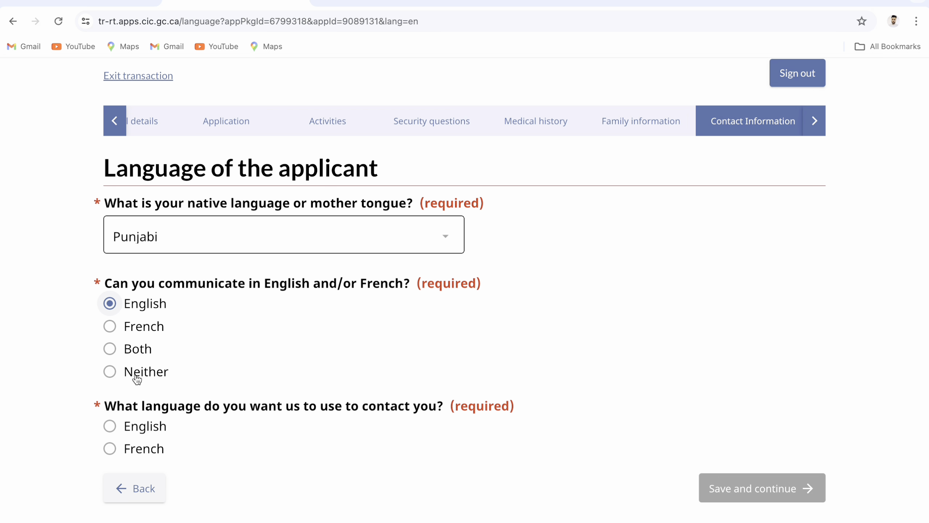
{"action": "scroll", "coordinate": [183, 384], "scroll_direction": "down", "scroll_amount": 2}
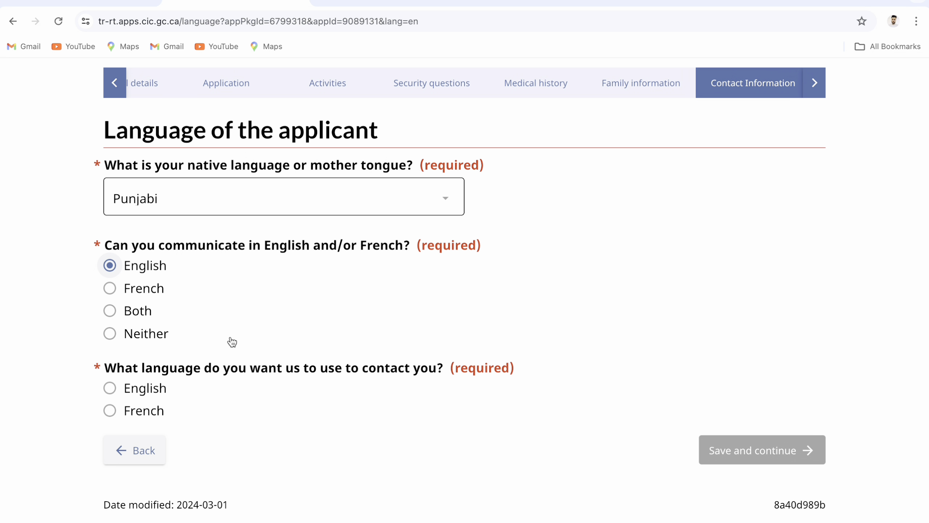
{"action": "scroll", "coordinate": [363, 312], "scroll_direction": "down", "scroll_amount": 3}
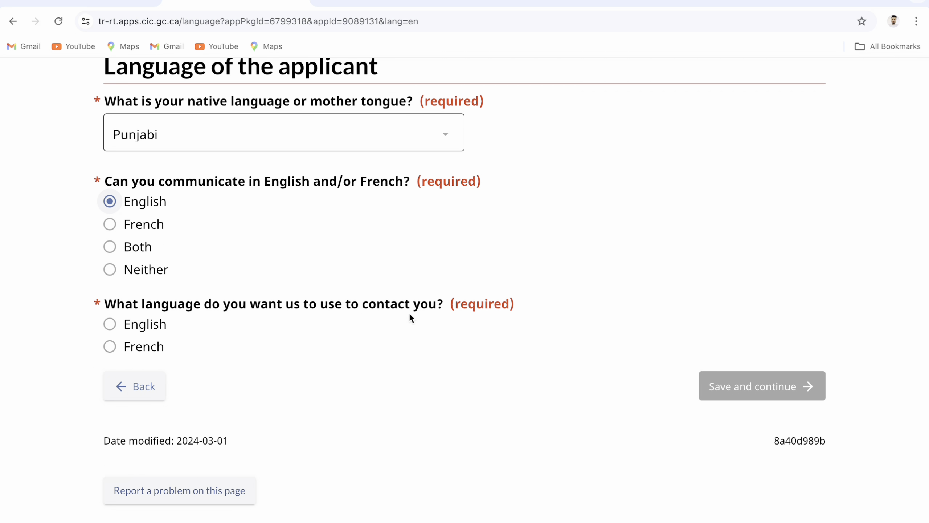
{"action": "left_click", "coordinate": [128, 326]}
{"action": "scroll", "coordinate": [399, 384], "scroll_direction": "down", "scroll_amount": 2}
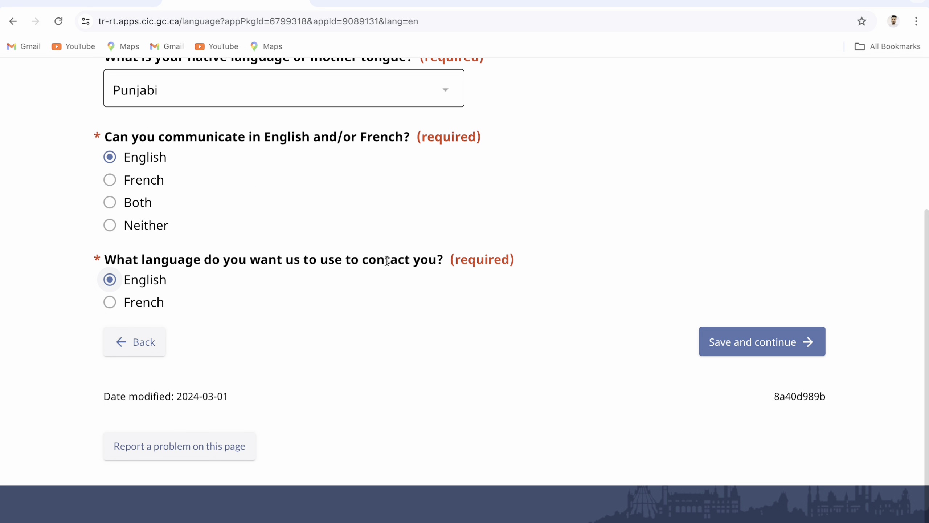
{"action": "left_click", "coordinate": [786, 341]}
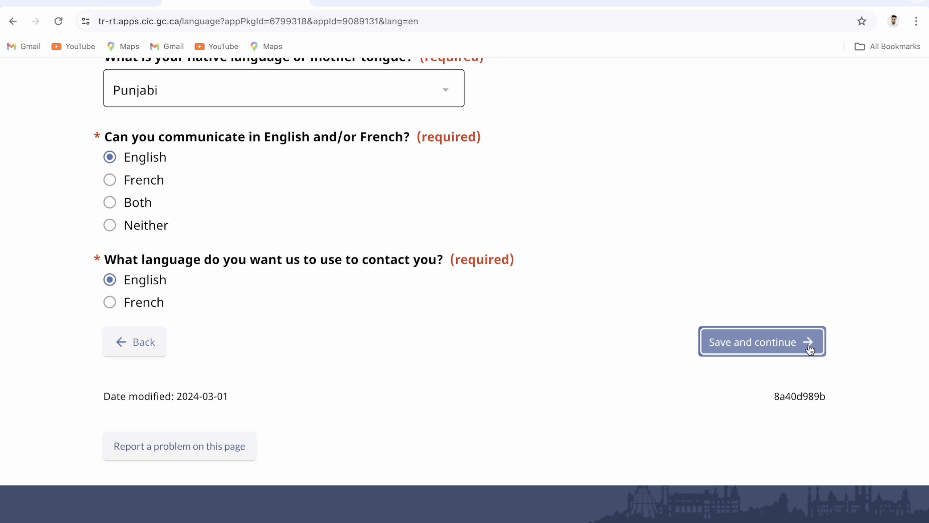
{"action": "scroll", "coordinate": [513, 360], "scroll_direction": "down", "scroll_amount": 1}
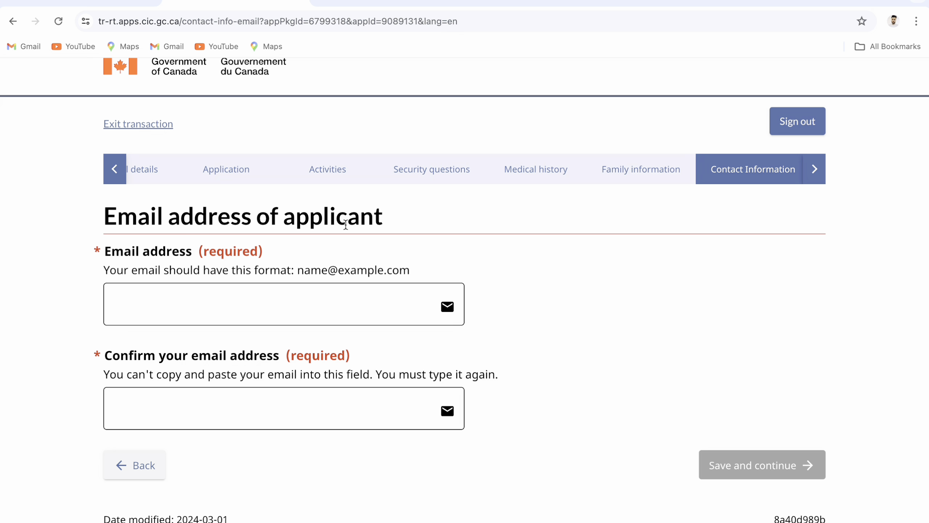
- Scroll past the email address page to the empty telephone number page
{"action": "scroll", "coordinate": [346, 224], "scroll_direction": "down", "scroll_amount": 1}
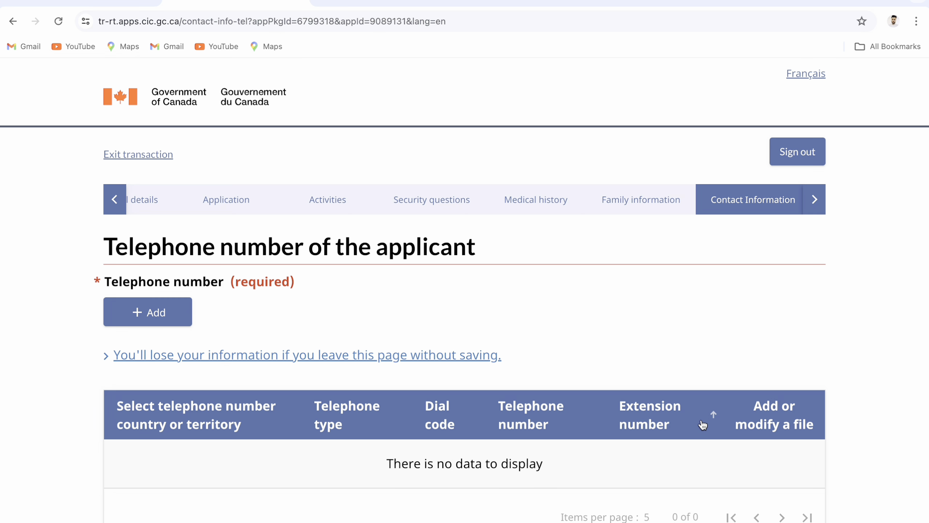
{"action": "scroll", "coordinate": [701, 421], "scroll_direction": "down", "scroll_amount": 3}
{"action": "scroll", "coordinate": [700, 418], "scroll_direction": "up", "scroll_amount": 1}
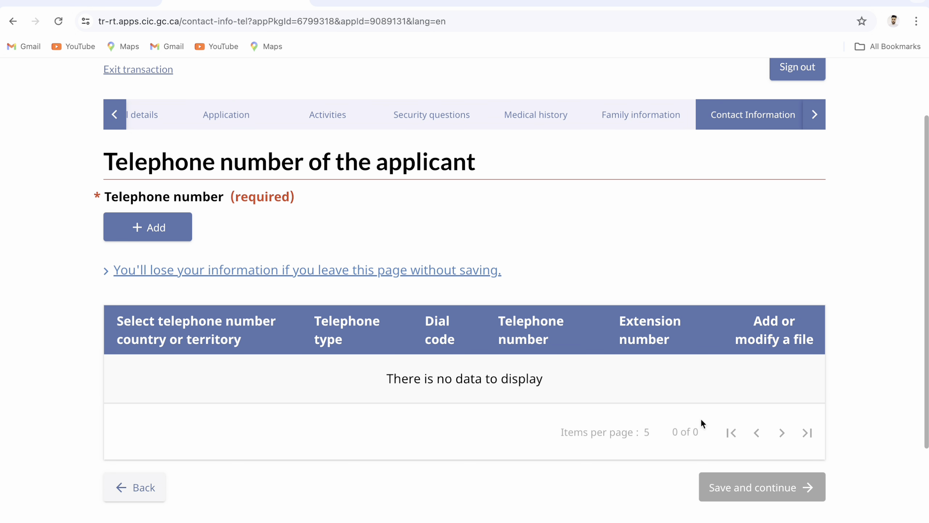
- Add a Cellular telephone entry with country Other and dial code 91
{"action": "left_click", "coordinate": [186, 227]}
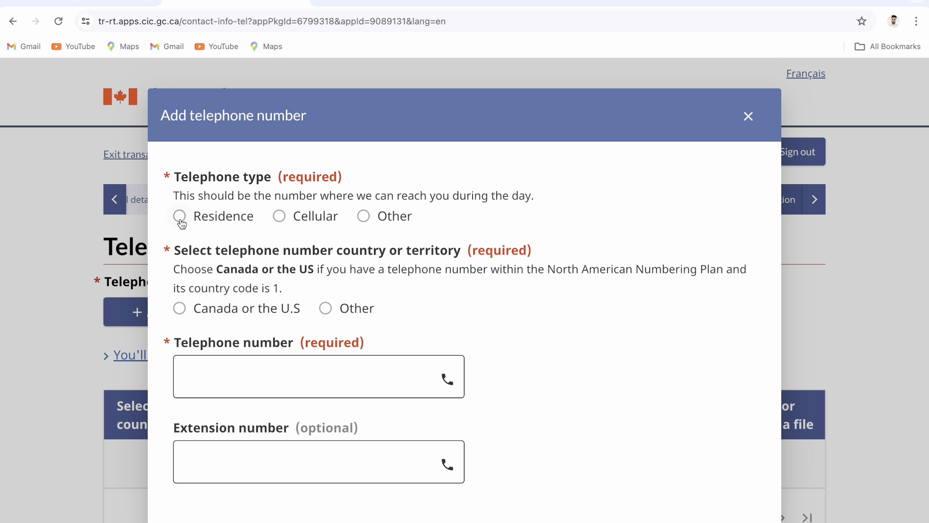
{"action": "left_click", "coordinate": [180, 218]}
{"action": "left_click", "coordinate": [279, 216]}
{"action": "scroll", "coordinate": [262, 318], "scroll_direction": "down", "scroll_amount": 1}
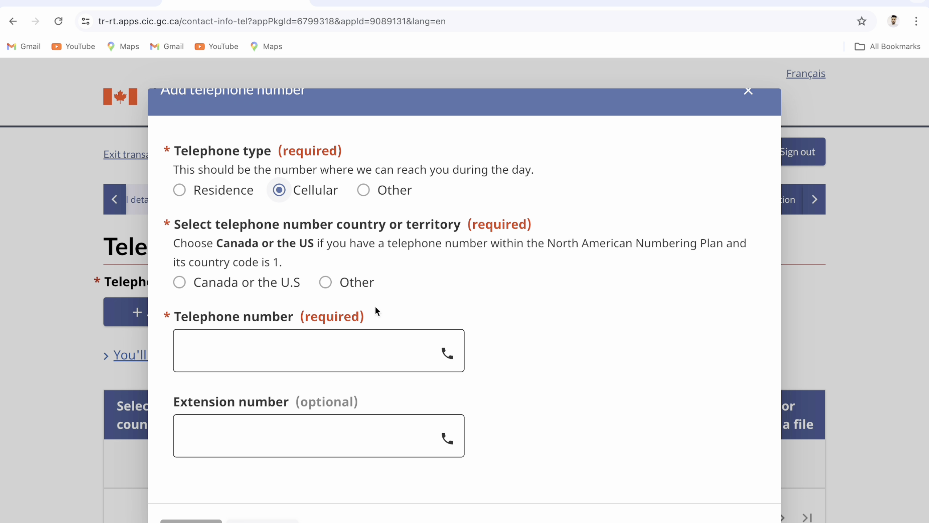
{"action": "left_click", "coordinate": [326, 282]}
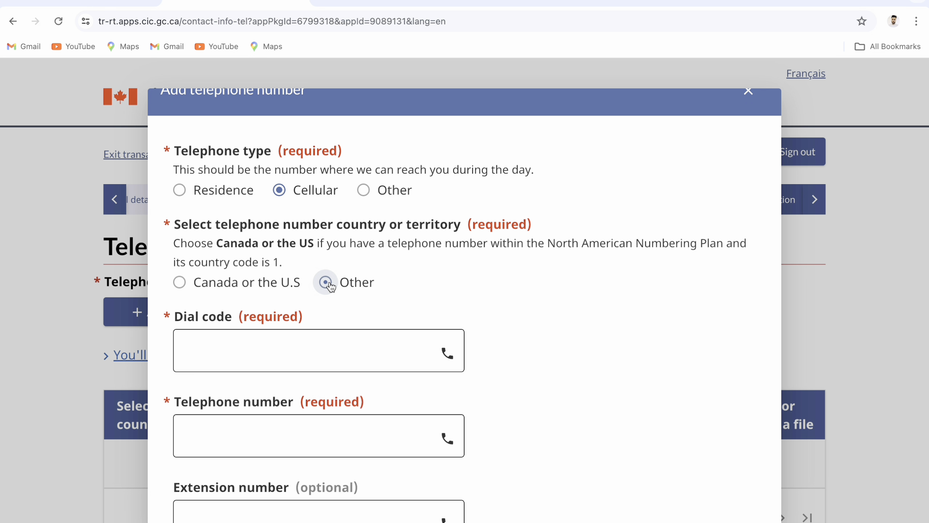
{"action": "left_click", "coordinate": [244, 338]}
{"action": "scroll", "coordinate": [249, 340], "scroll_direction": "down", "scroll_amount": 1}
{"action": "left_click", "coordinate": [265, 353]}
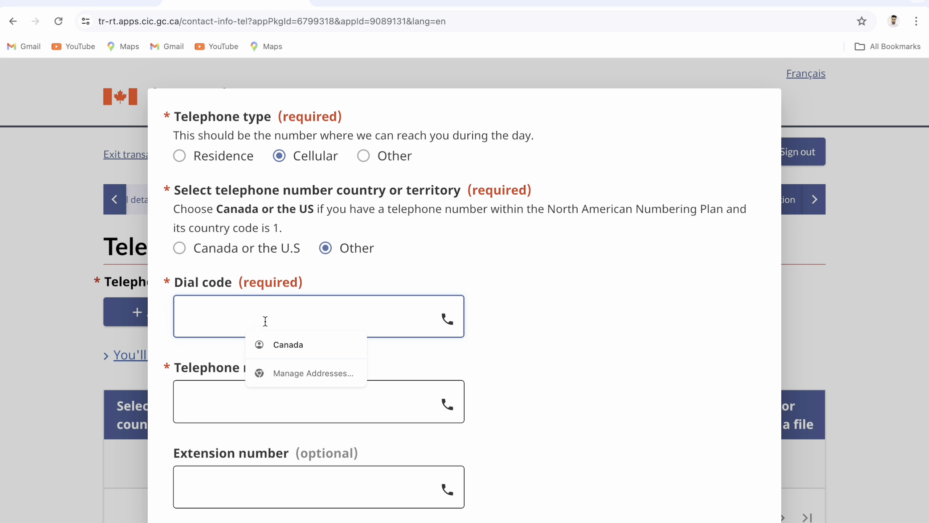
{"action": "type", "text": "91"}
- Enter the applicant's telephone number, save the entry, and continue to the summary
{"action": "left_click", "coordinate": [219, 401]}
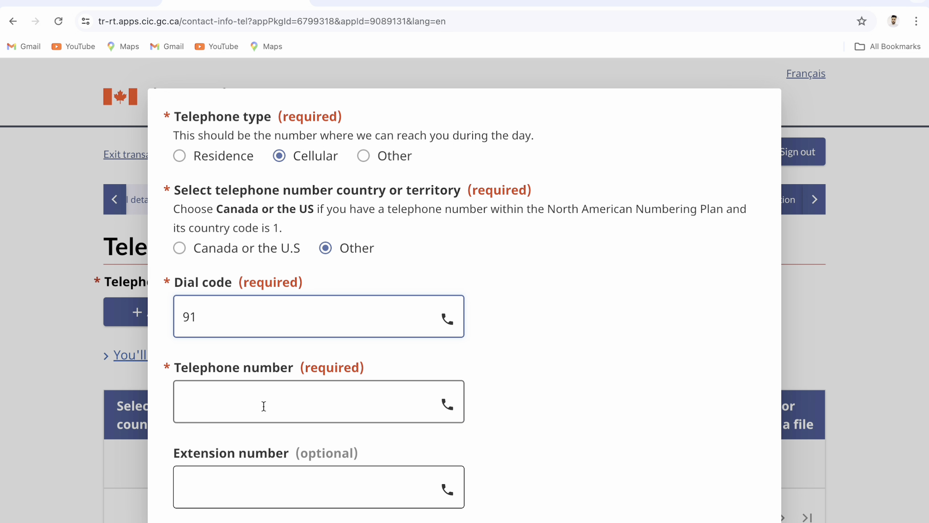
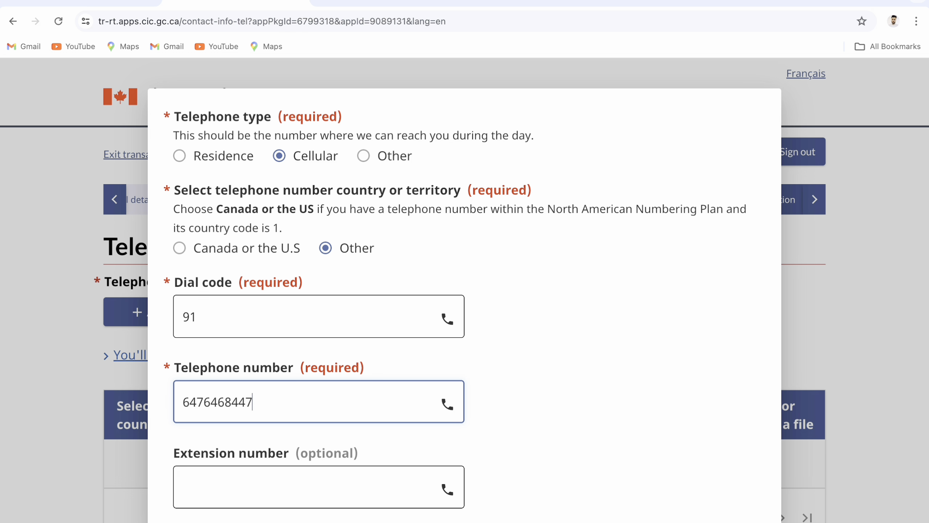
{"action": "left_click", "coordinate": [253, 489]}
{"action": "scroll", "coordinate": [253, 490], "scroll_direction": "down", "scroll_amount": 3}
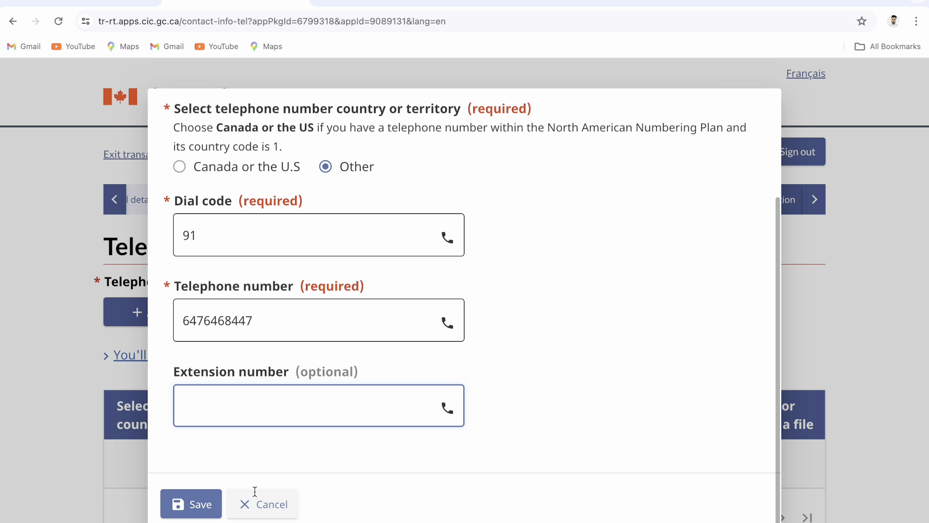
{"action": "left_click", "coordinate": [189, 502]}
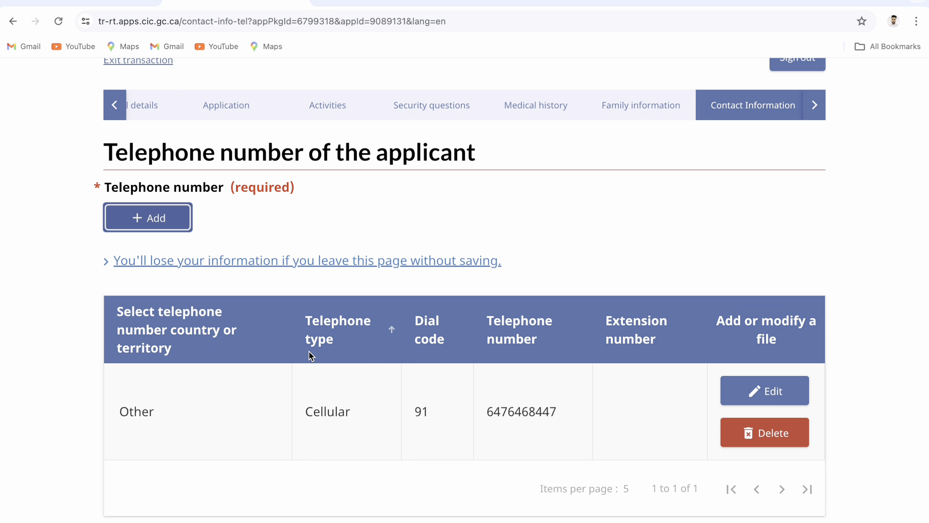
{"action": "scroll", "coordinate": [311, 353], "scroll_direction": "down", "scroll_amount": 5}
{"action": "left_click", "coordinate": [780, 332]}
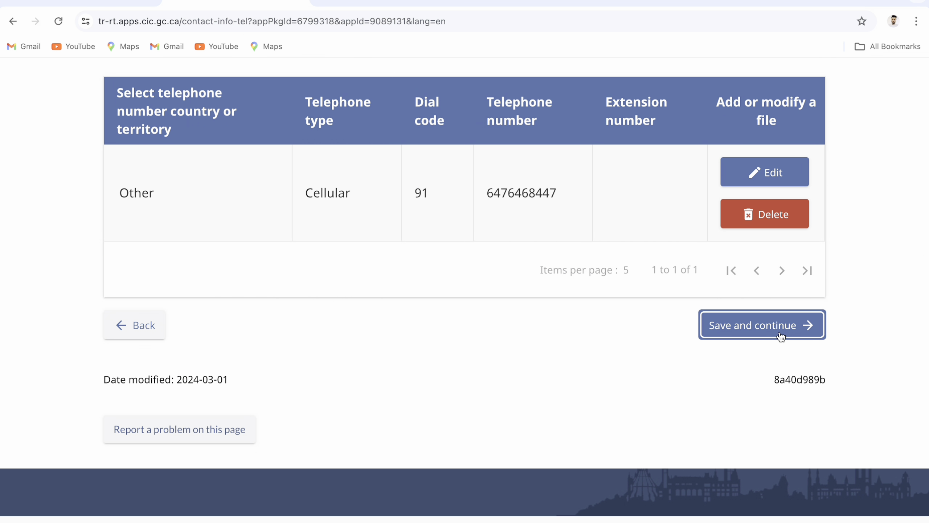
{"action": "scroll", "coordinate": [546, 390], "scroll_direction": "down", "scroll_amount": 2}
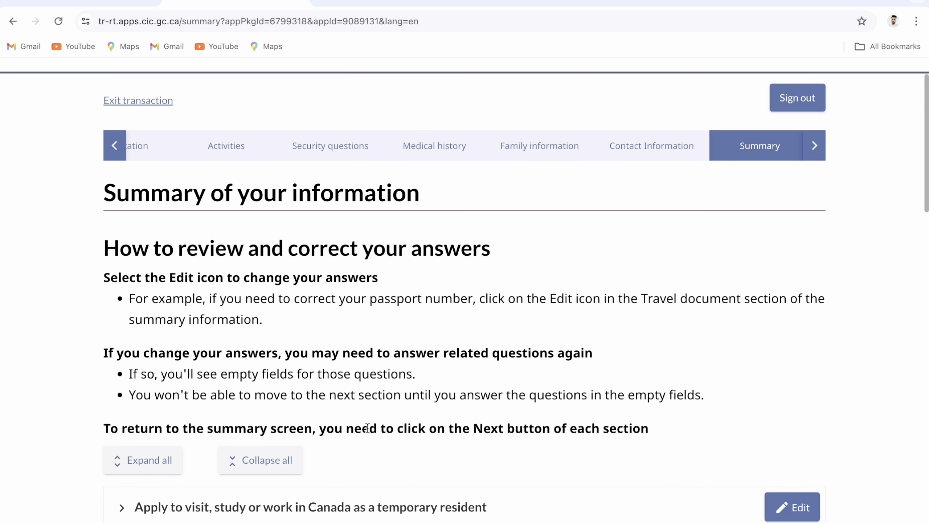
{"action": "scroll", "coordinate": [375, 310], "scroll_direction": "down", "scroll_amount": 3}
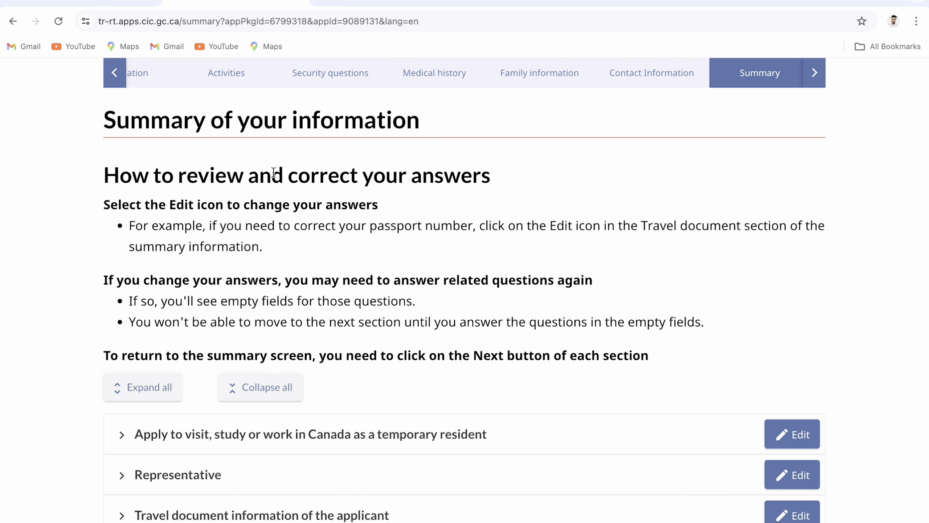
{"action": "scroll", "coordinate": [356, 258], "scroll_direction": "down", "scroll_amount": 1}
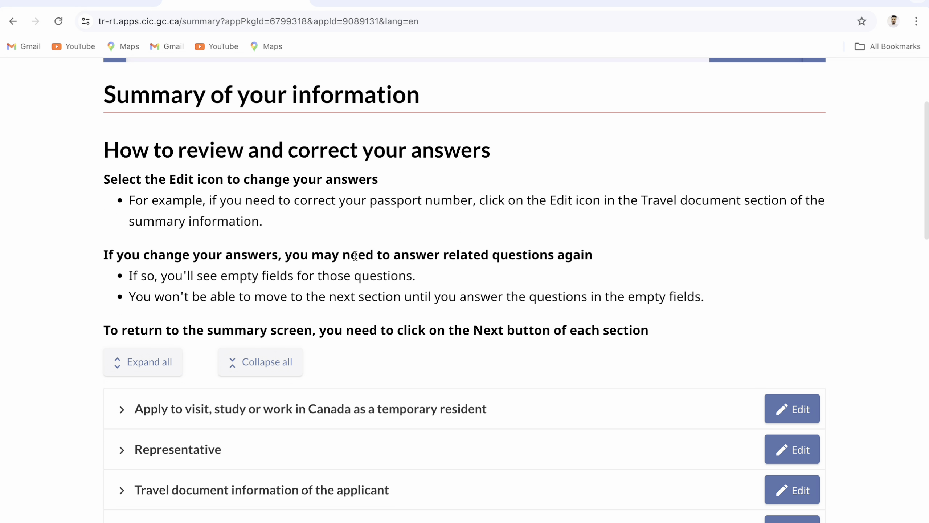
{"action": "scroll", "coordinate": [355, 256], "scroll_direction": "up", "scroll_amount": 4}
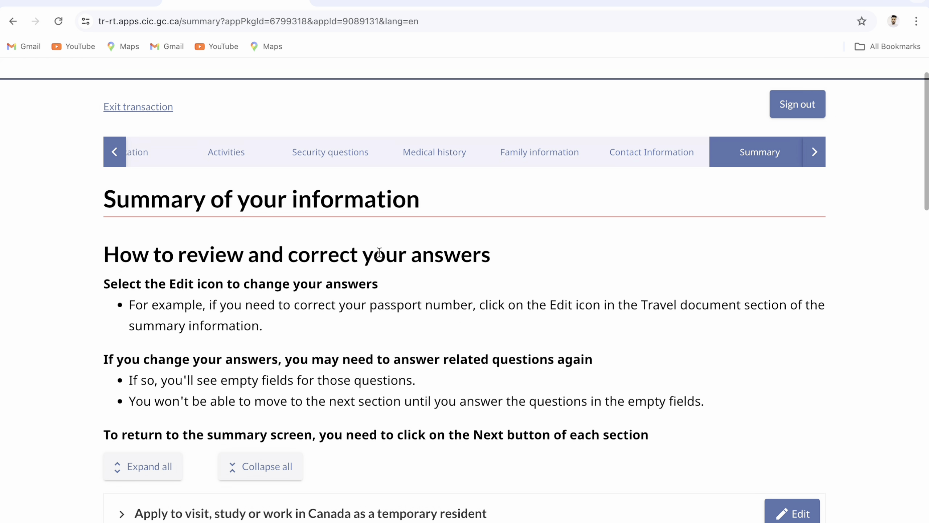
{"action": "scroll", "coordinate": [218, 347], "scroll_direction": "down", "scroll_amount": 1}
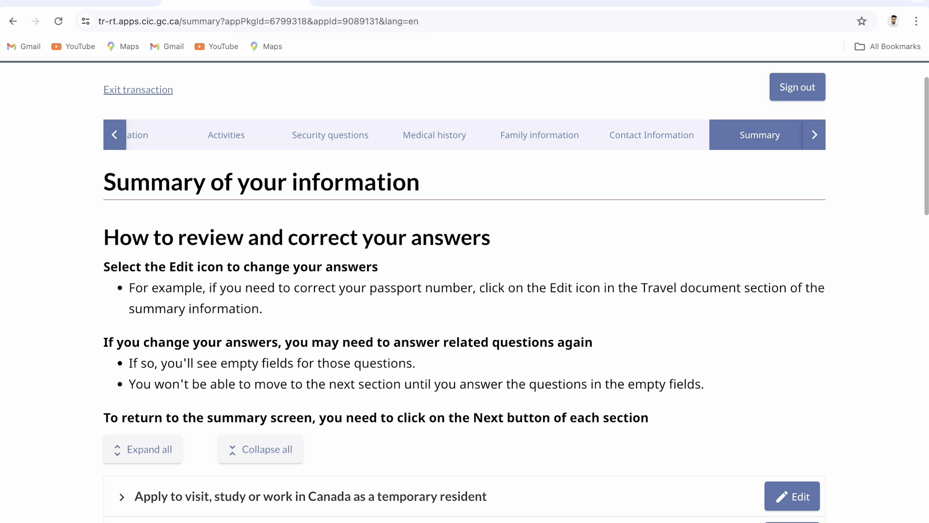
{"action": "scroll", "coordinate": [256, 345], "scroll_direction": "down", "scroll_amount": 2}
{"action": "scroll", "coordinate": [278, 348], "scroll_direction": "down", "scroll_amount": 4}
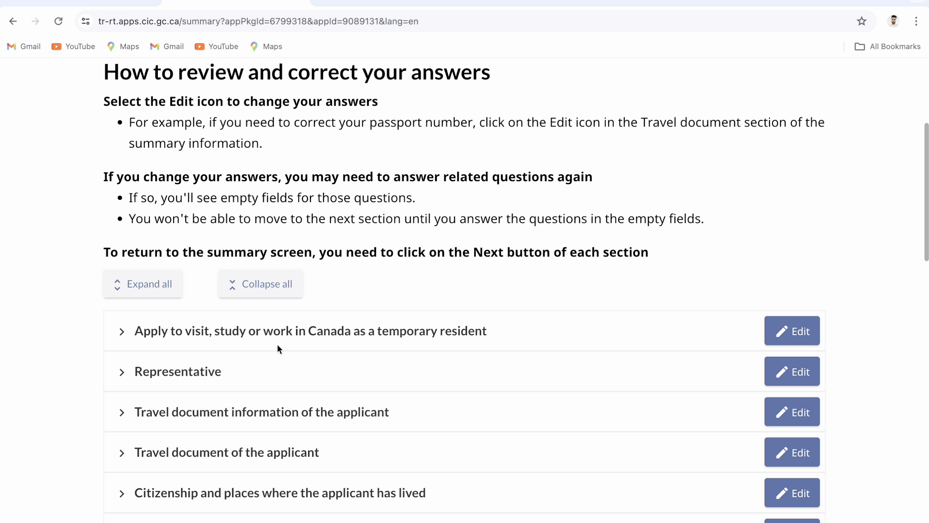
{"action": "scroll", "coordinate": [535, 407], "scroll_direction": "down", "scroll_amount": 14}
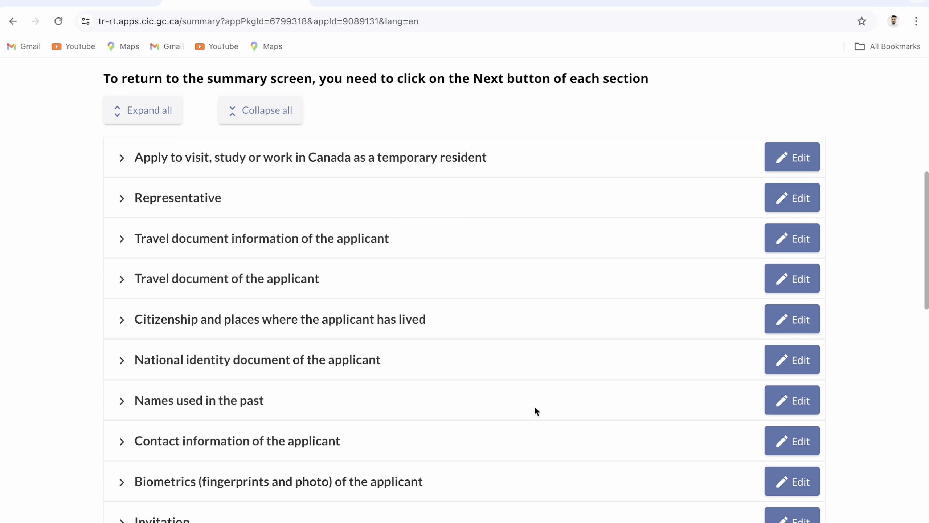
{"action": "scroll", "coordinate": [534, 405], "scroll_direction": "down", "scroll_amount": 20}
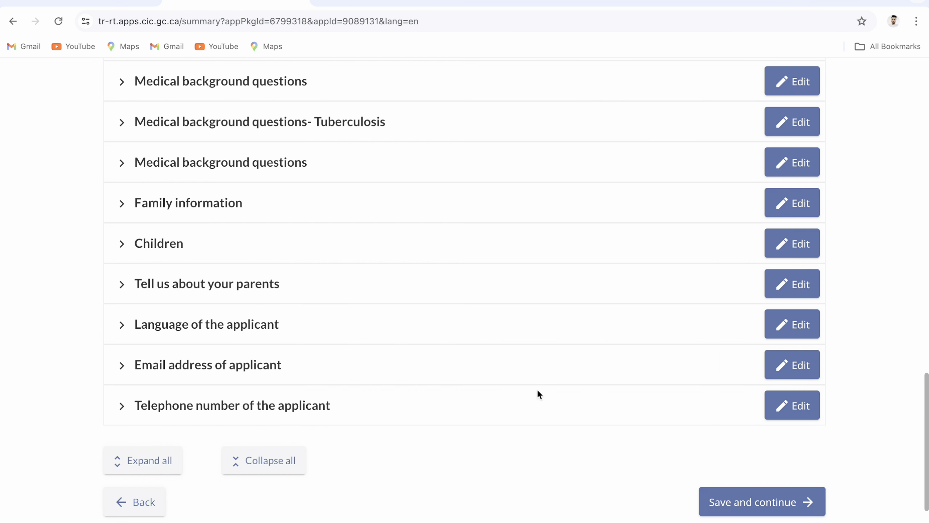
{"action": "scroll", "coordinate": [538, 389], "scroll_direction": "up", "scroll_amount": 20}
{"action": "scroll", "coordinate": [537, 390], "scroll_direction": "up", "scroll_amount": 6}
{"action": "scroll", "coordinate": [537, 390], "scroll_direction": "down", "scroll_amount": 2}
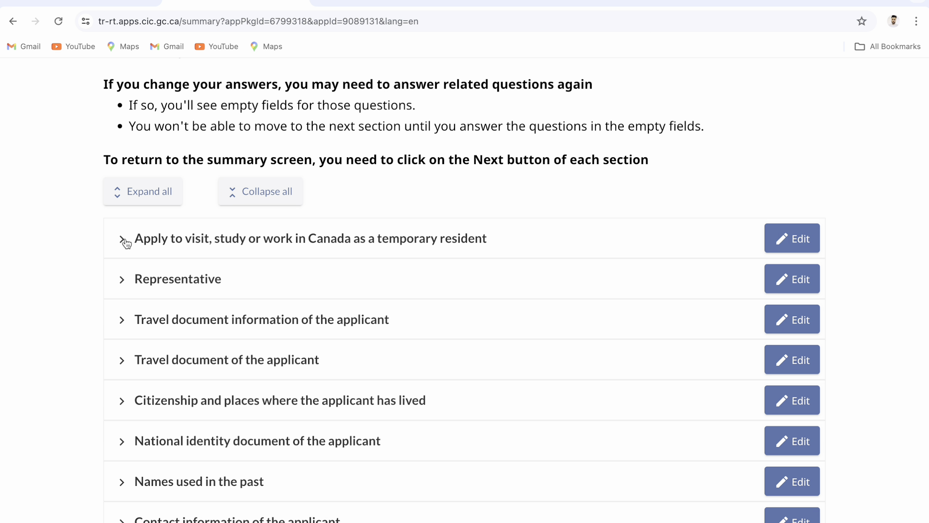
- Expand and review the Apply to visit and Finances sections of the summary
{"action": "left_click", "coordinate": [123, 240]}
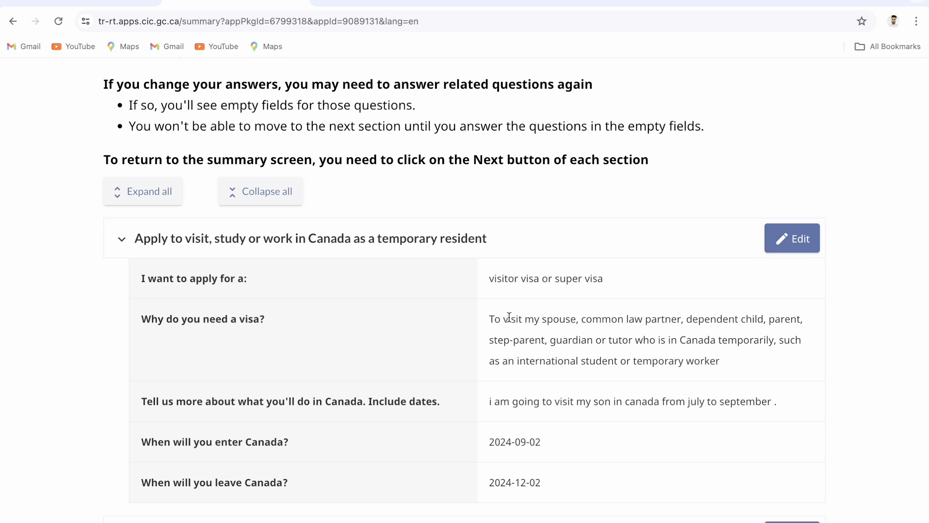
{"action": "scroll", "coordinate": [509, 317], "scroll_direction": "down", "scroll_amount": 2}
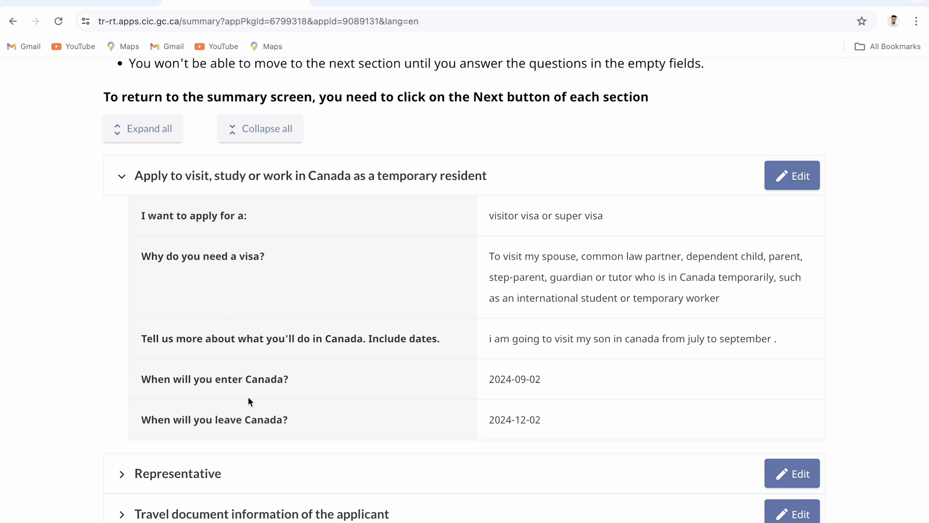
{"action": "scroll", "coordinate": [255, 360], "scroll_direction": "down", "scroll_amount": 10}
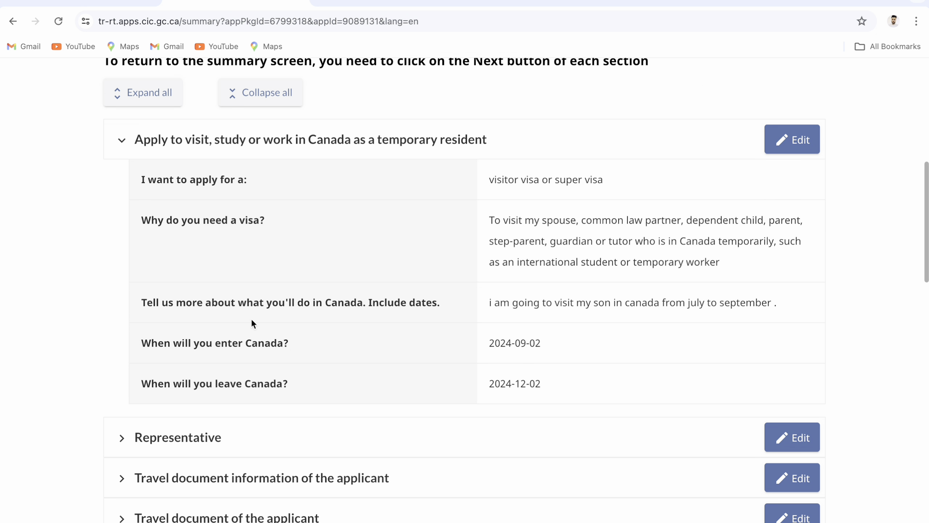
{"action": "scroll", "coordinate": [247, 262], "scroll_direction": "down", "scroll_amount": 2}
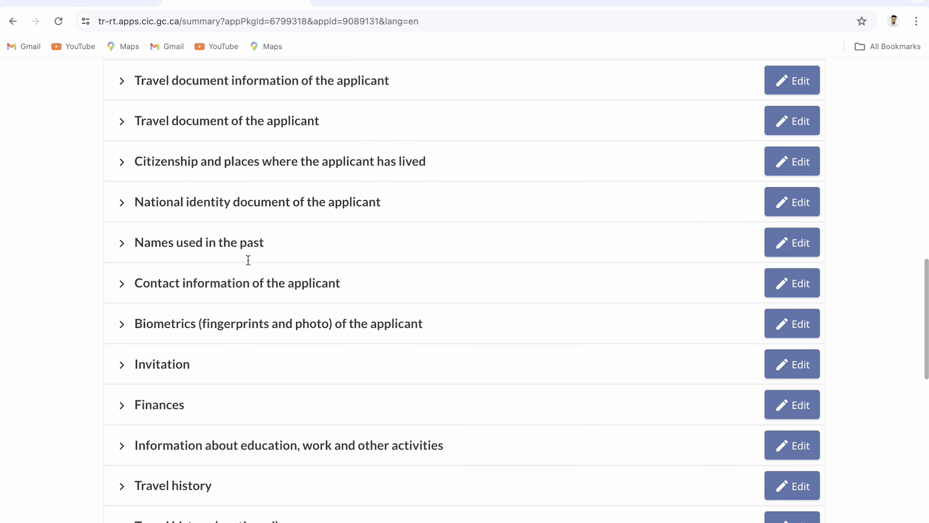
{"action": "scroll", "coordinate": [131, 383], "scroll_direction": "down", "scroll_amount": 2}
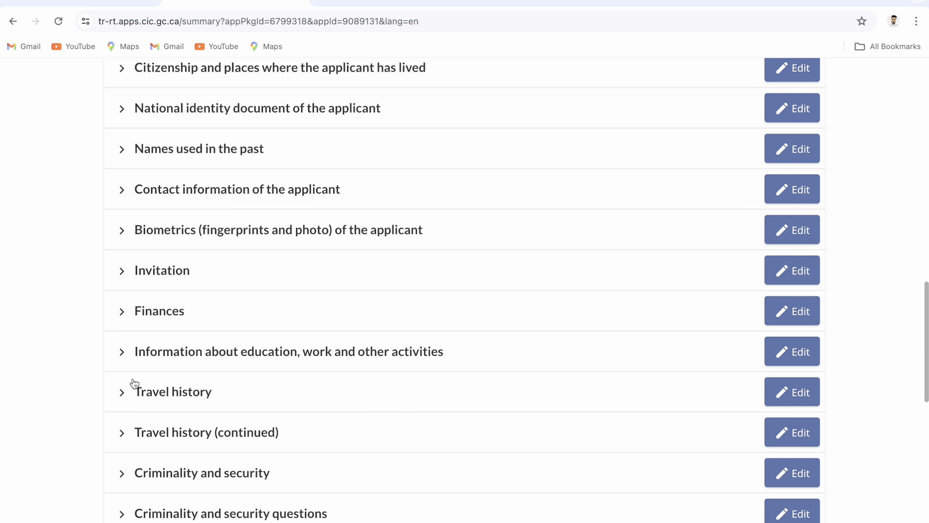
{"action": "left_click", "coordinate": [122, 310]}
{"action": "scroll", "coordinate": [125, 305], "scroll_direction": "down", "scroll_amount": 2}
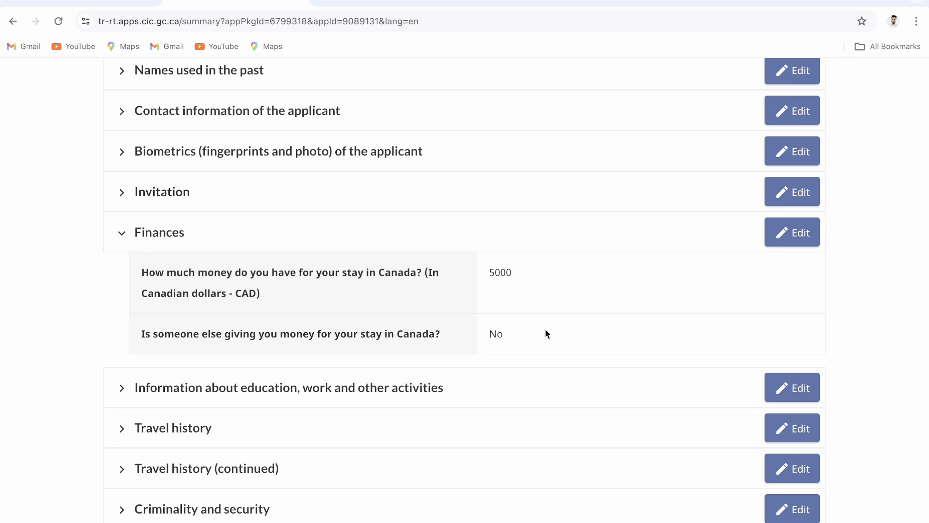
{"action": "scroll", "coordinate": [545, 334], "scroll_direction": "down", "scroll_amount": 4}
{"action": "scroll", "coordinate": [545, 333], "scroll_direction": "up", "scroll_amount": 1}
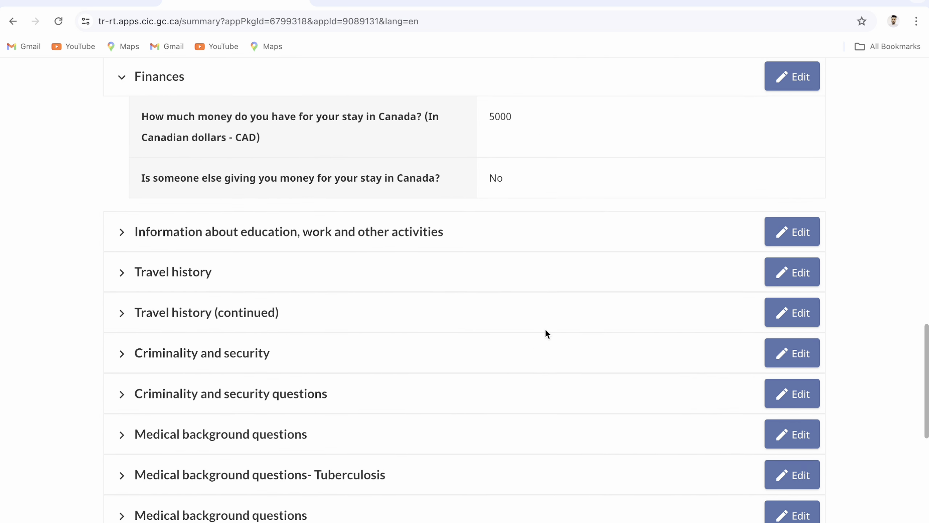
- Expand Travel history to see its No answer and review the remaining sections
{"action": "left_click", "coordinate": [122, 277]}
{"action": "scroll", "coordinate": [252, 410], "scroll_direction": "down", "scroll_amount": 1}
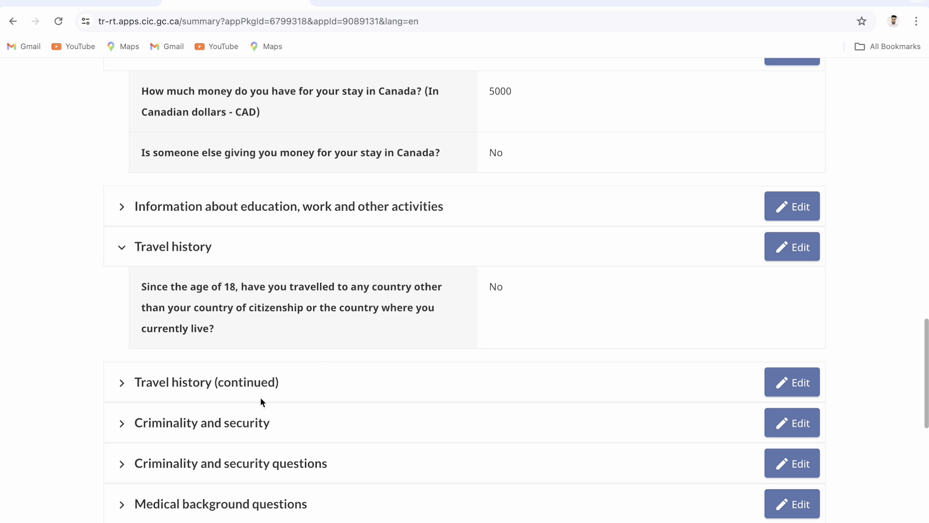
{"action": "scroll", "coordinate": [504, 335], "scroll_direction": "up", "scroll_amount": 6}
{"action": "scroll", "coordinate": [505, 338], "scroll_direction": "down", "scroll_amount": 2}
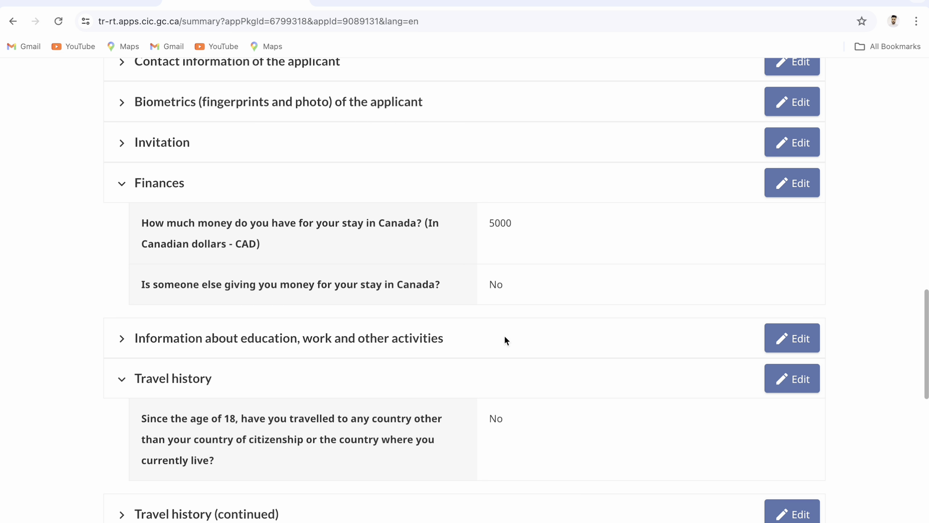
{"action": "scroll", "coordinate": [620, 339], "scroll_direction": "down", "scroll_amount": 2}
{"action": "left_click", "coordinate": [796, 309]}
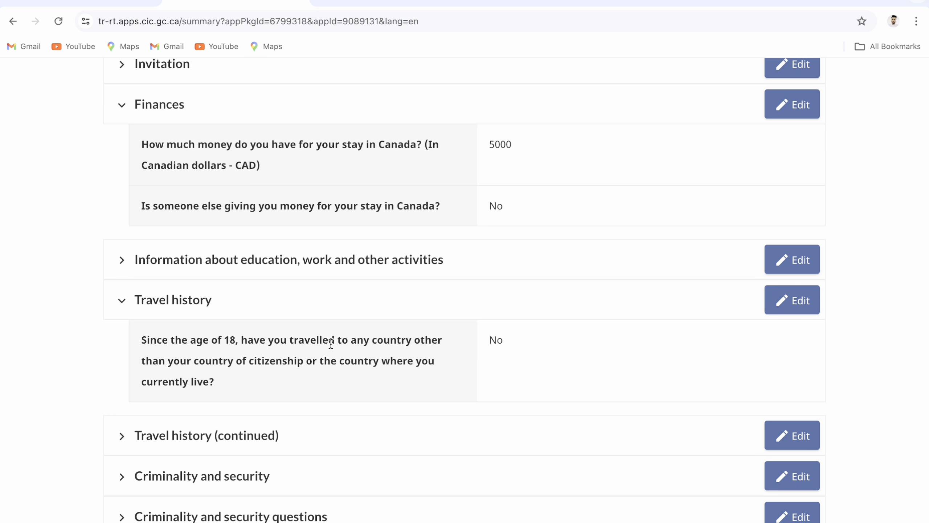
{"action": "scroll", "coordinate": [331, 343], "scroll_direction": "up", "scroll_amount": 20}
{"action": "scroll", "coordinate": [330, 343], "scroll_direction": "up", "scroll_amount": 6}
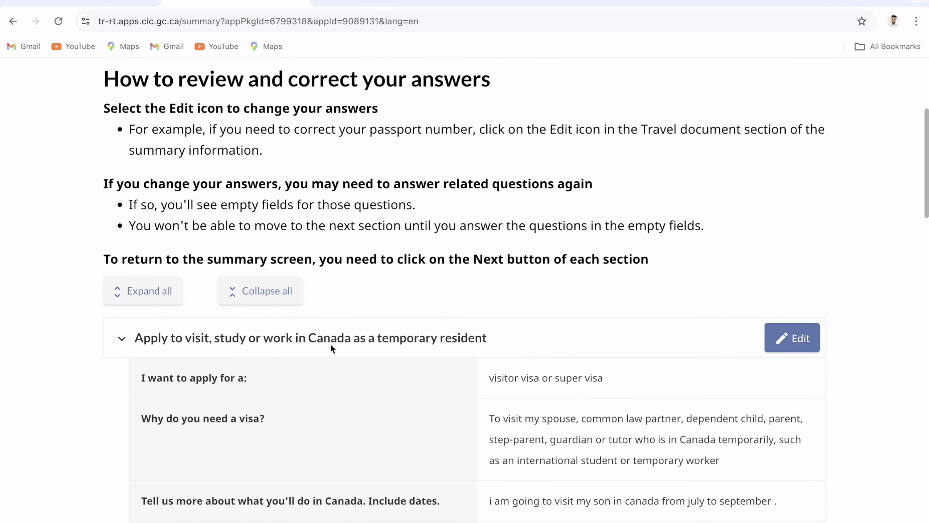
{"action": "scroll", "coordinate": [330, 344], "scroll_direction": "down", "scroll_amount": 2}
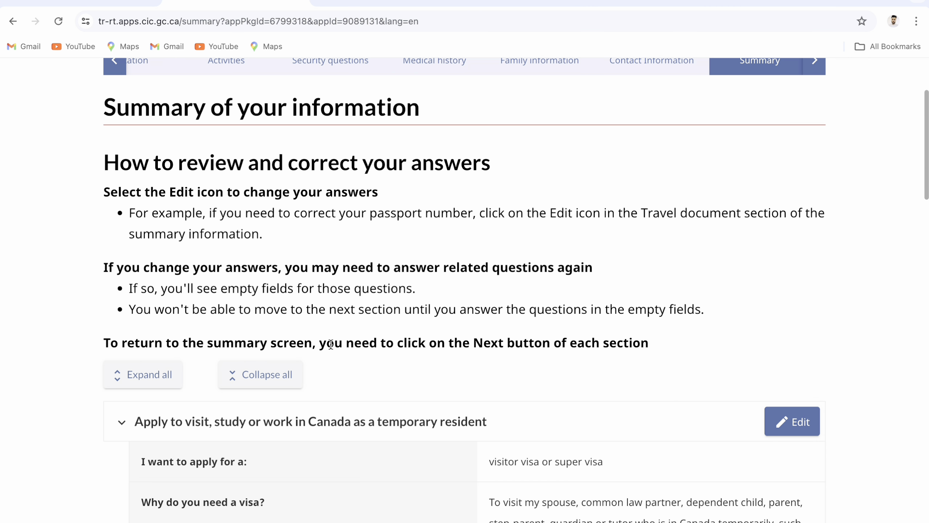
{"action": "scroll", "coordinate": [415, 338], "scroll_direction": "down", "scroll_amount": 7}
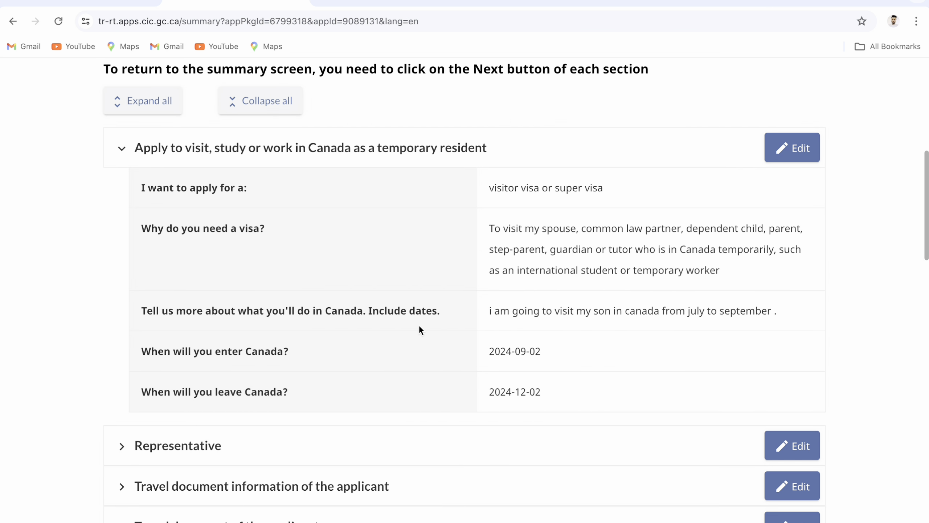
{"action": "scroll", "coordinate": [292, 492], "scroll_direction": "down", "scroll_amount": 20}
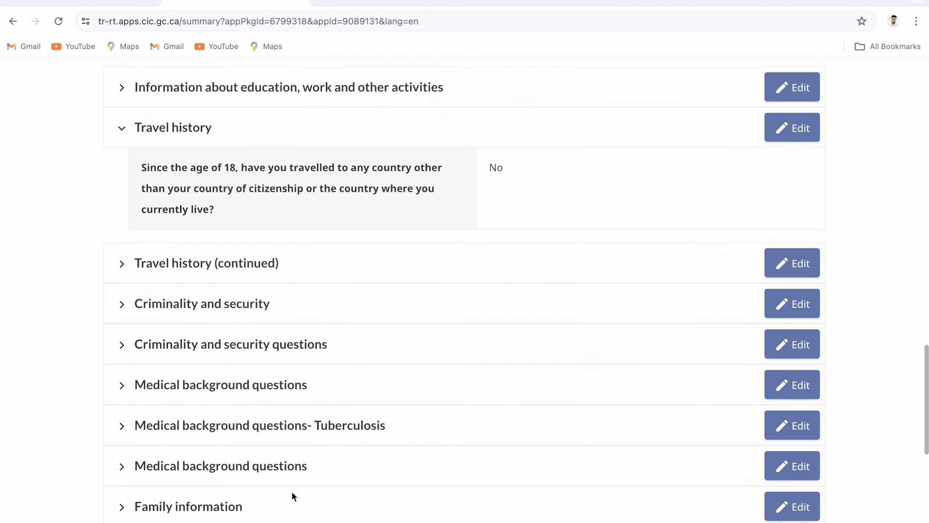
{"action": "scroll", "coordinate": [334, 330], "scroll_direction": "up", "scroll_amount": 14}
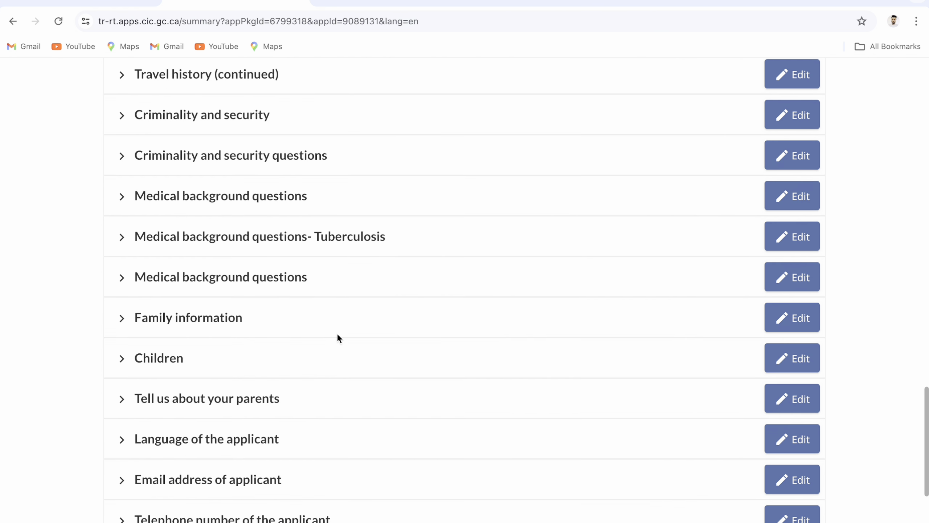
{"action": "scroll", "coordinate": [336, 334], "scroll_direction": "up", "scroll_amount": 20}
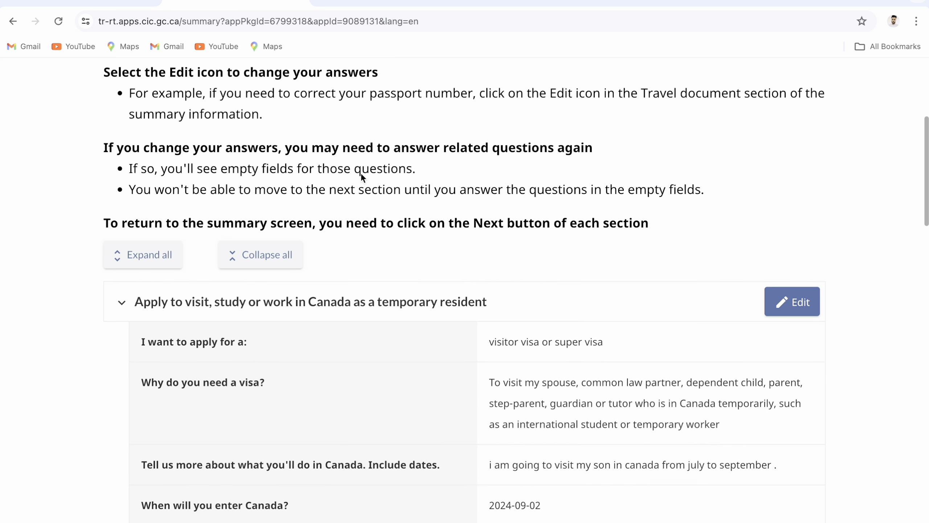
{"action": "scroll", "coordinate": [362, 178], "scroll_direction": "down", "scroll_amount": 20}
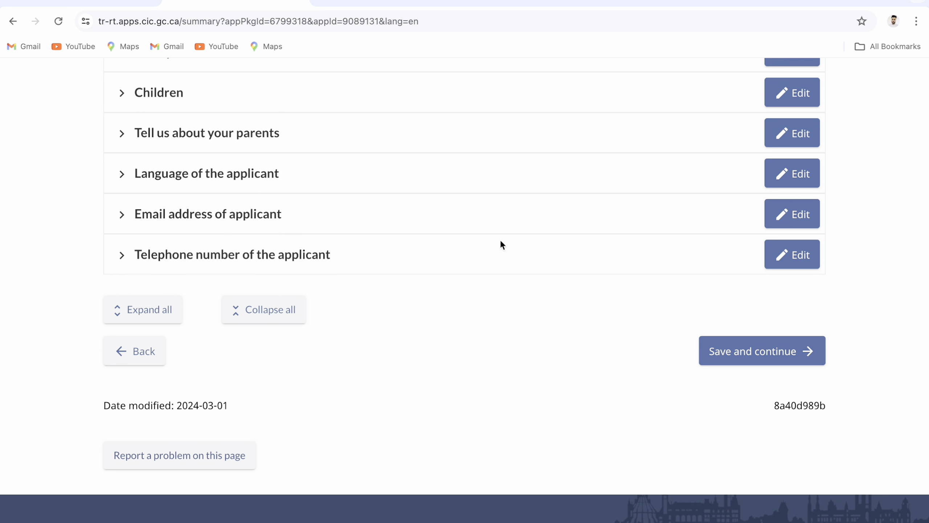
{"action": "scroll", "coordinate": [500, 242], "scroll_direction": "up", "scroll_amount": 2}
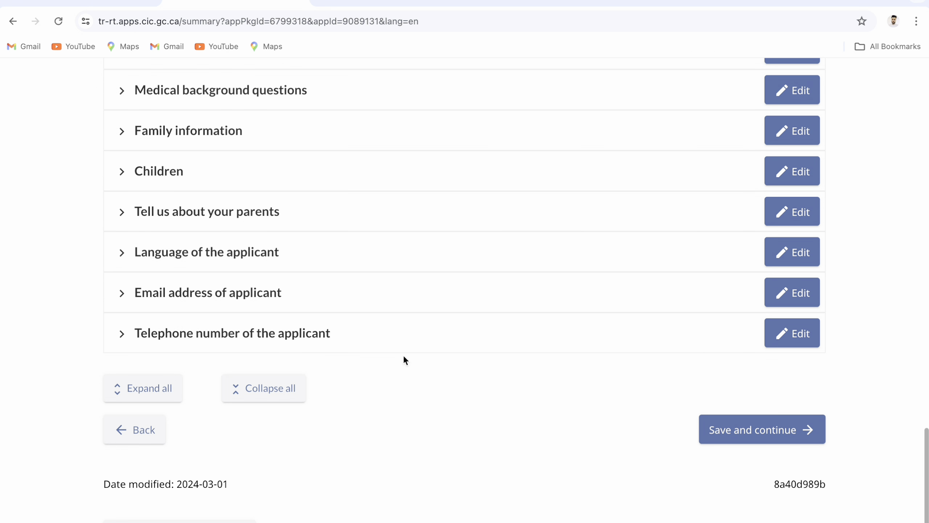
{"action": "scroll", "coordinate": [404, 357], "scroll_direction": "up", "scroll_amount": 2}
{"action": "scroll", "coordinate": [473, 431], "scroll_direction": "down", "scroll_amount": 2}
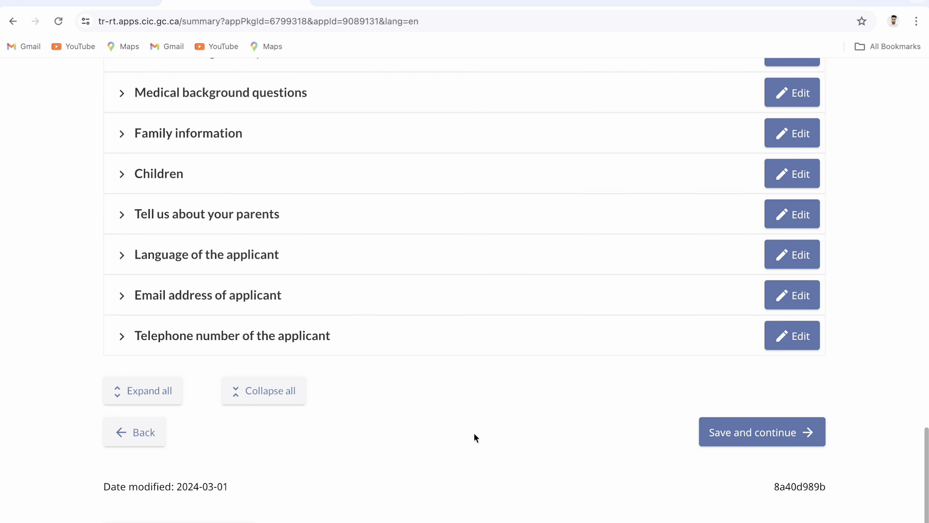
{"action": "left_click", "coordinate": [760, 432]}
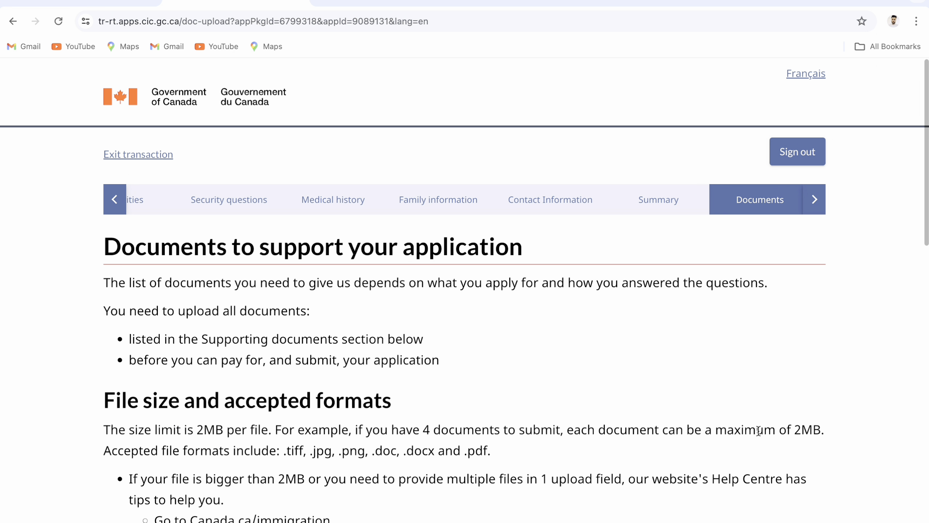
{"action": "scroll", "coordinate": [758, 430], "scroll_direction": "down", "scroll_amount": 4}
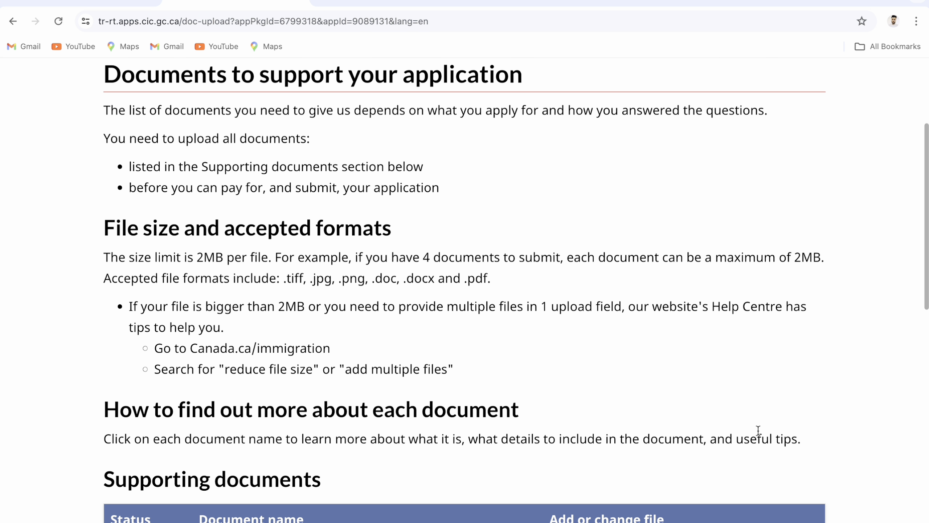
{"action": "scroll", "coordinate": [758, 430], "scroll_direction": "down", "scroll_amount": 4}
{"action": "scroll", "coordinate": [758, 430], "scroll_direction": "up", "scroll_amount": 3}
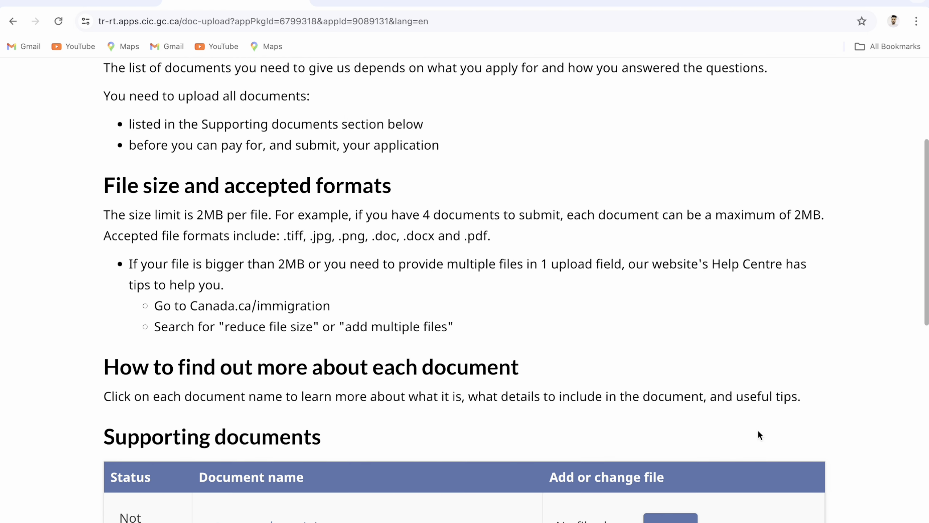
{"action": "scroll", "coordinate": [758, 430], "scroll_direction": "up", "scroll_amount": 4}
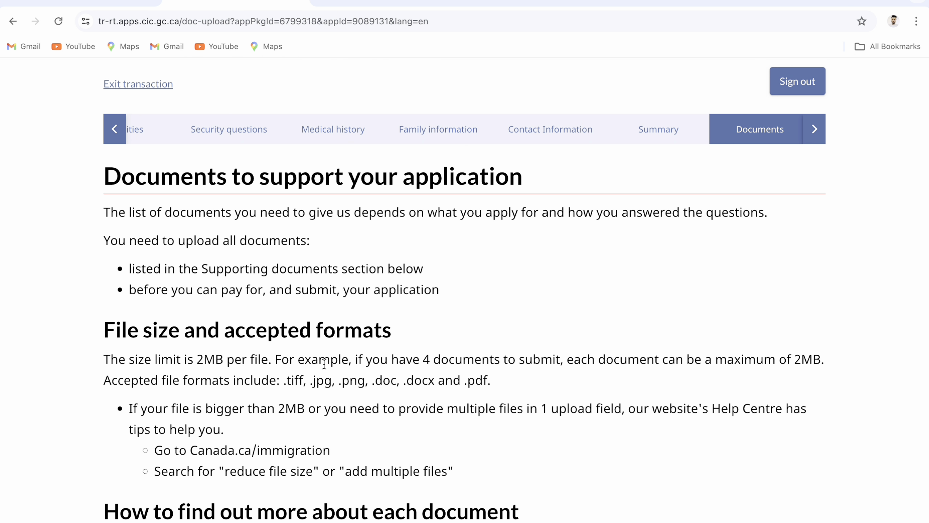
{"action": "scroll", "coordinate": [324, 363], "scroll_direction": "down", "scroll_amount": 2}
{"action": "scroll", "coordinate": [324, 364], "scroll_direction": "down", "scroll_amount": 3}
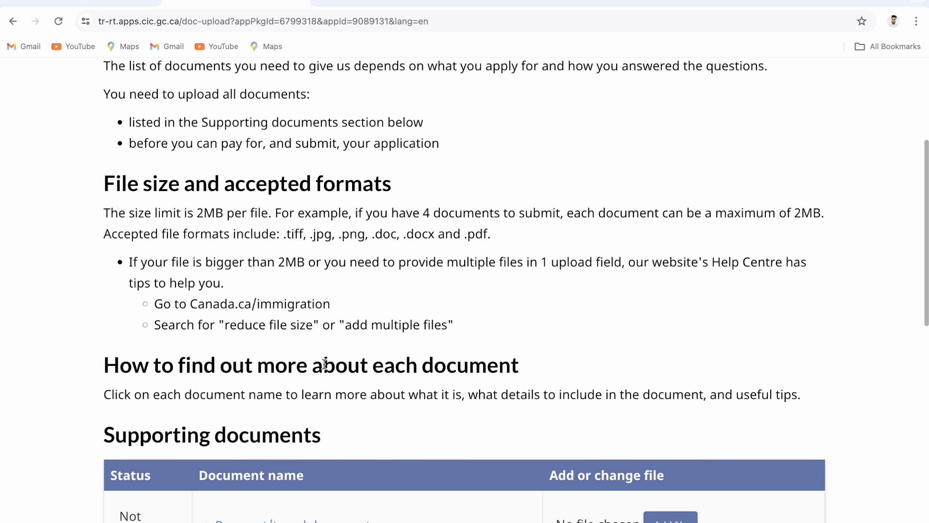
{"action": "scroll", "coordinate": [325, 363], "scroll_direction": "down", "scroll_amount": 7}
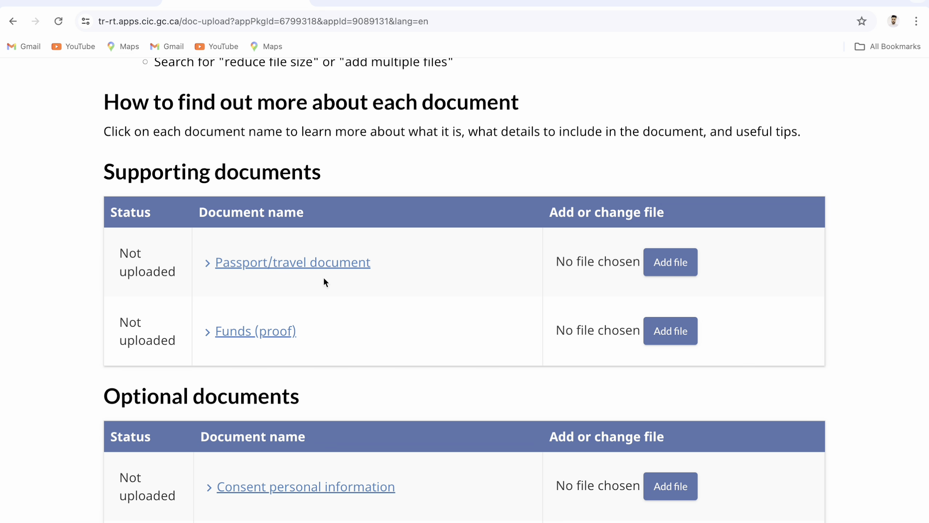
{"action": "scroll", "coordinate": [439, 293], "scroll_direction": "down", "scroll_amount": 1}
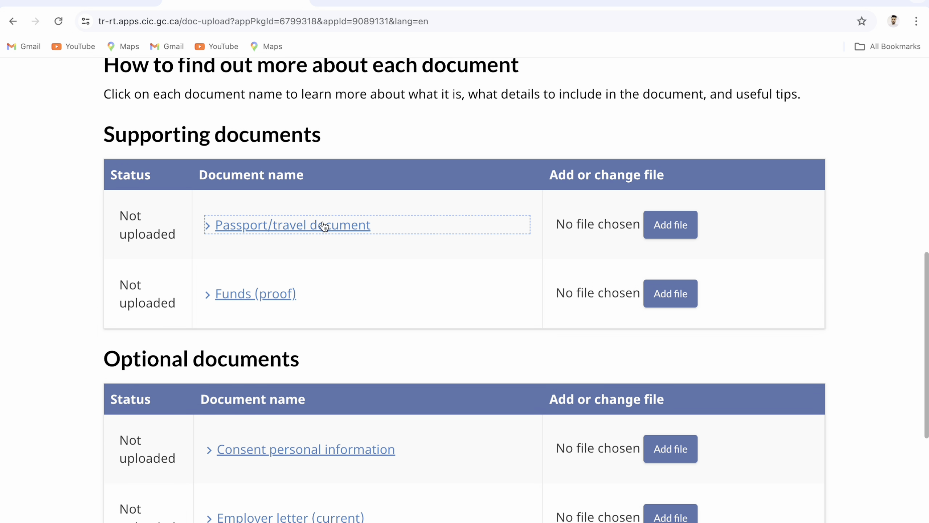
{"action": "scroll", "coordinate": [450, 264], "scroll_direction": "left", "scroll_amount": 2}
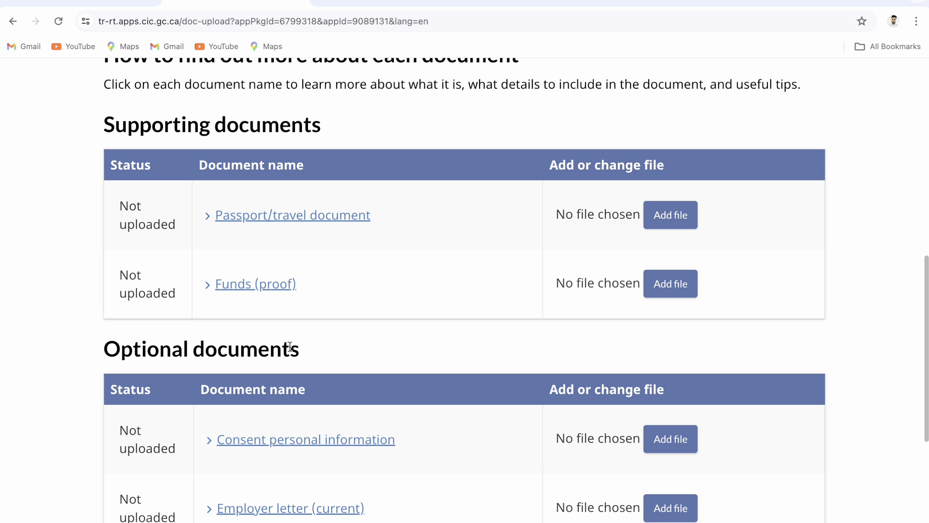
{"action": "scroll", "coordinate": [289, 348], "scroll_direction": "down", "scroll_amount": 2}
{"action": "left_click", "coordinate": [249, 234]}
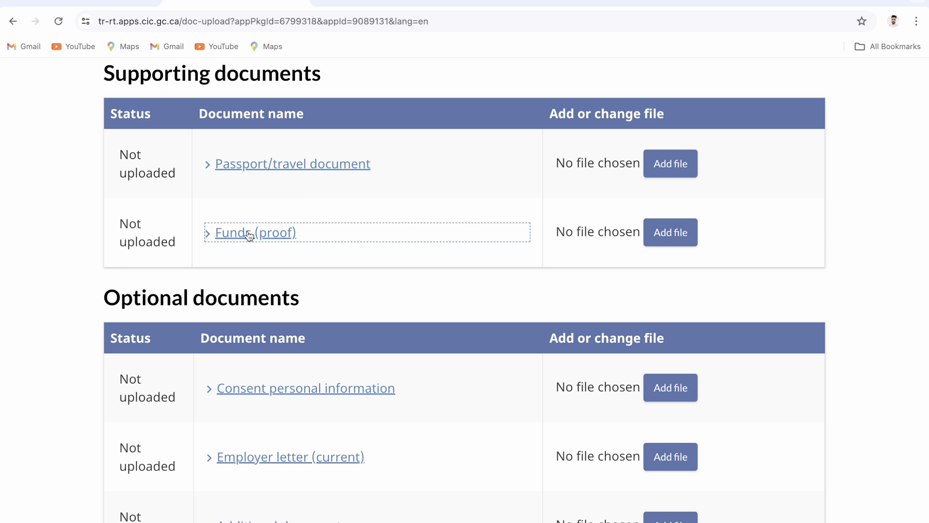
{"action": "key", "text": "Tab"}
{"action": "key", "text": "shift+Tab"}
{"action": "left_click", "coordinate": [675, 251]}
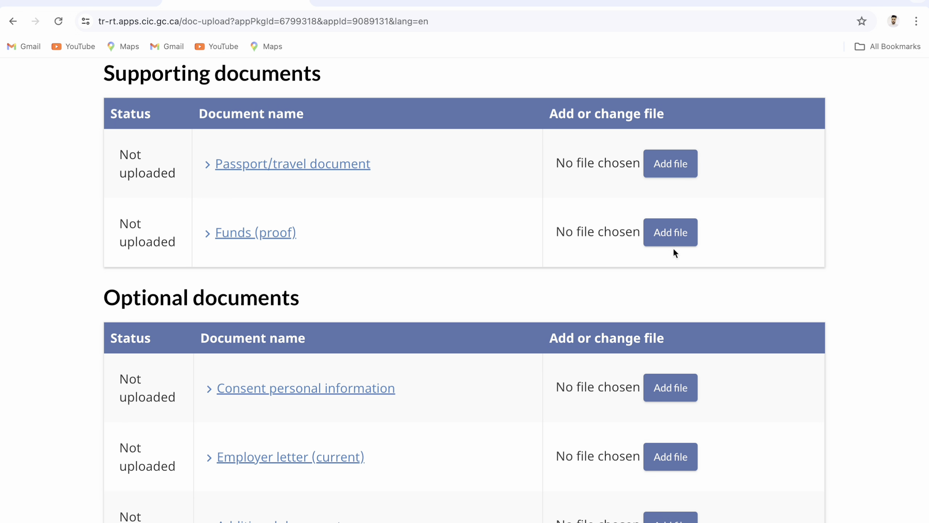
{"action": "key", "text": "Tab"}
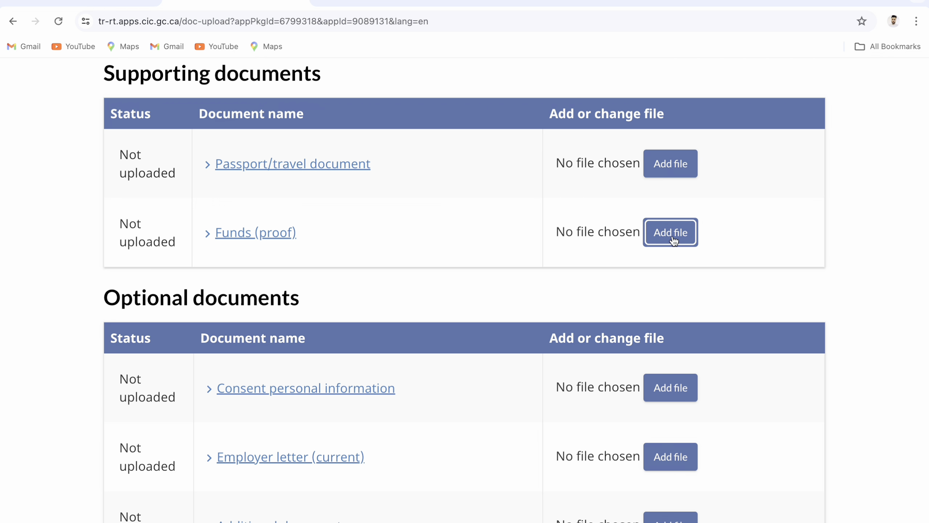
{"action": "left_click", "coordinate": [285, 242]}
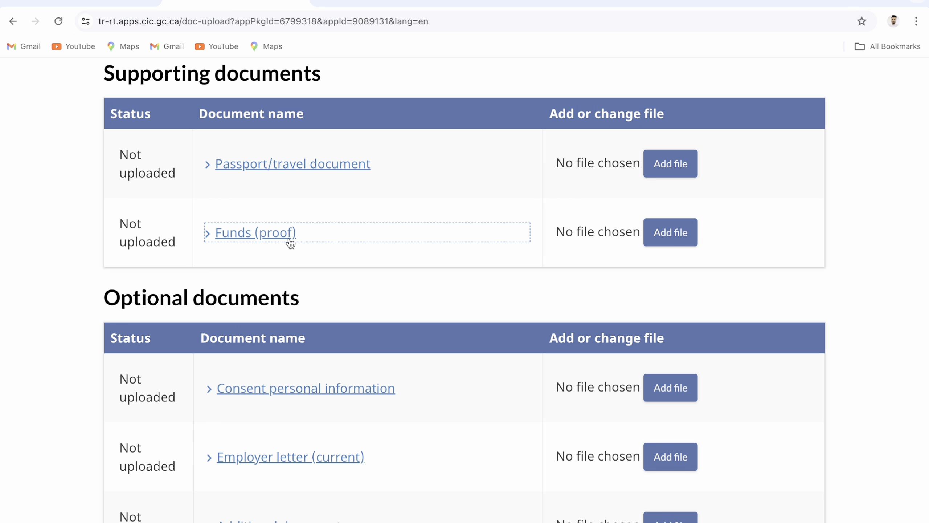
{"action": "left_click", "coordinate": [651, 270]}
{"action": "scroll", "coordinate": [408, 440], "scroll_direction": "down", "scroll_amount": 3}
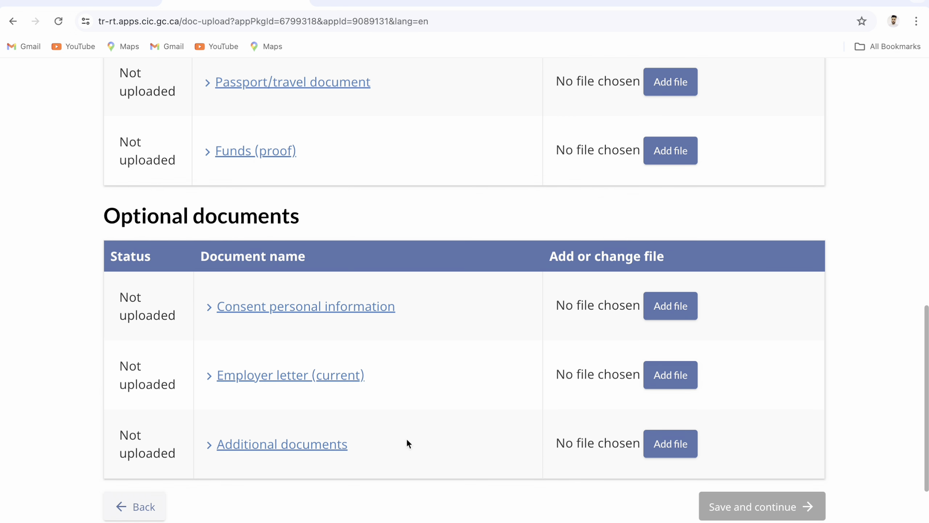
{"action": "left_click", "coordinate": [294, 299]}
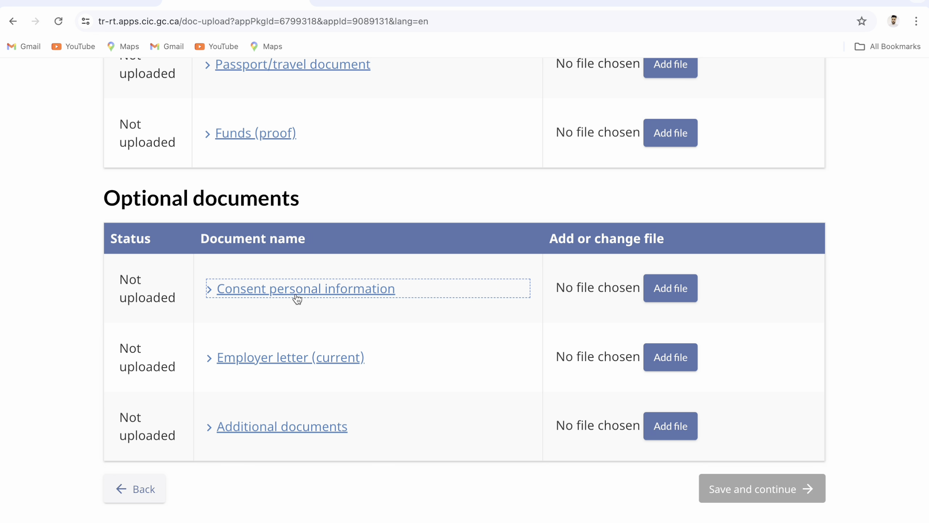
{"action": "left_click", "coordinate": [587, 302]}
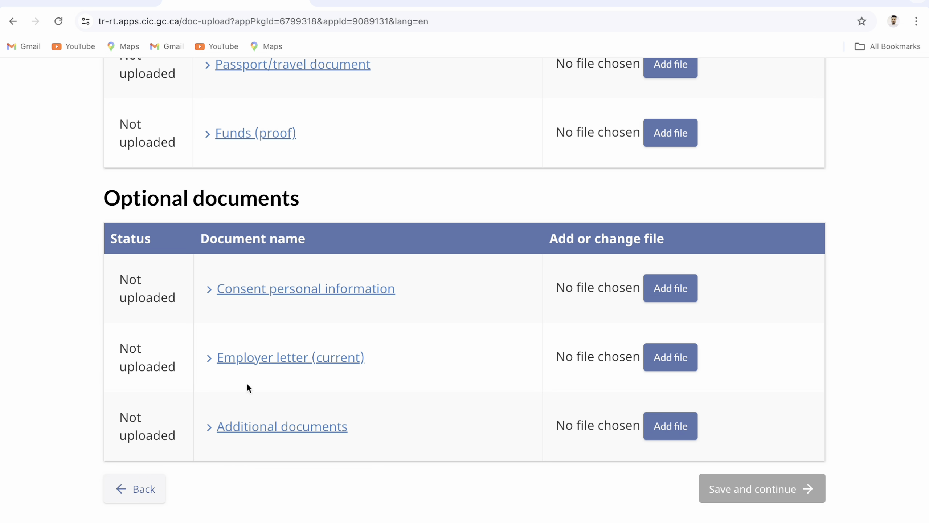
{"action": "left_click", "coordinate": [420, 358]}
{"action": "left_click", "coordinate": [291, 446]}
{"action": "left_click", "coordinate": [321, 435]}
{"action": "scroll", "coordinate": [332, 436], "scroll_direction": "down", "scroll_amount": 2}
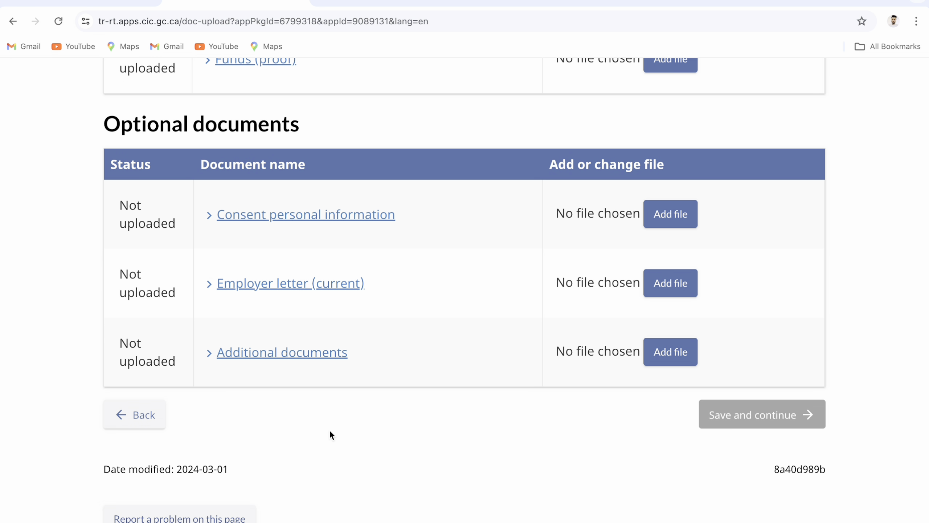
{"action": "left_click", "coordinate": [317, 355]}
{"action": "scroll", "coordinate": [399, 305], "scroll_direction": "up", "scroll_amount": 6}
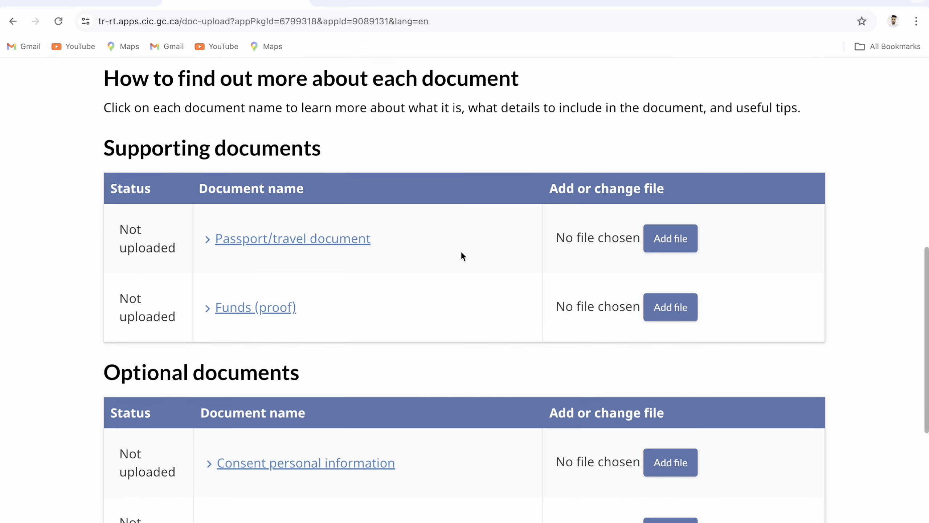
{"action": "scroll", "coordinate": [266, 488], "scroll_direction": "down", "scroll_amount": 7}
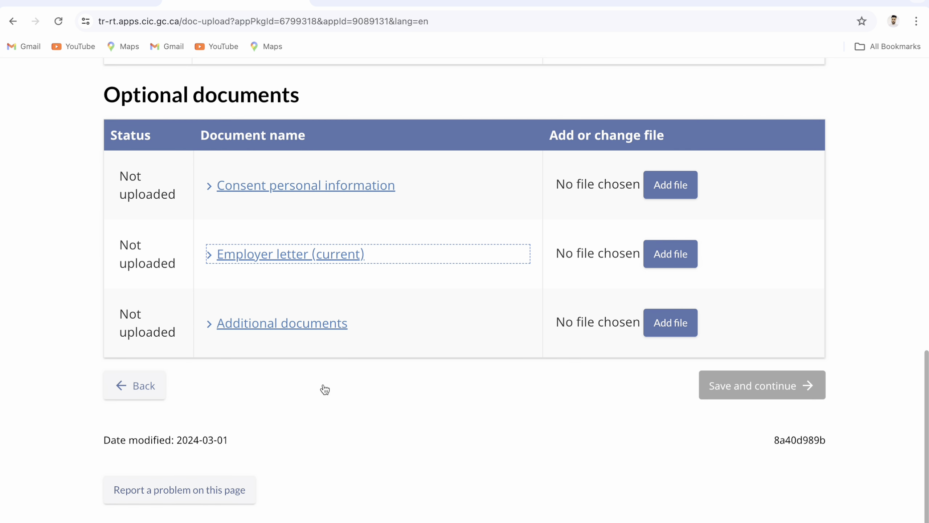
{"action": "scroll", "coordinate": [325, 389], "scroll_direction": "down", "scroll_amount": 1}
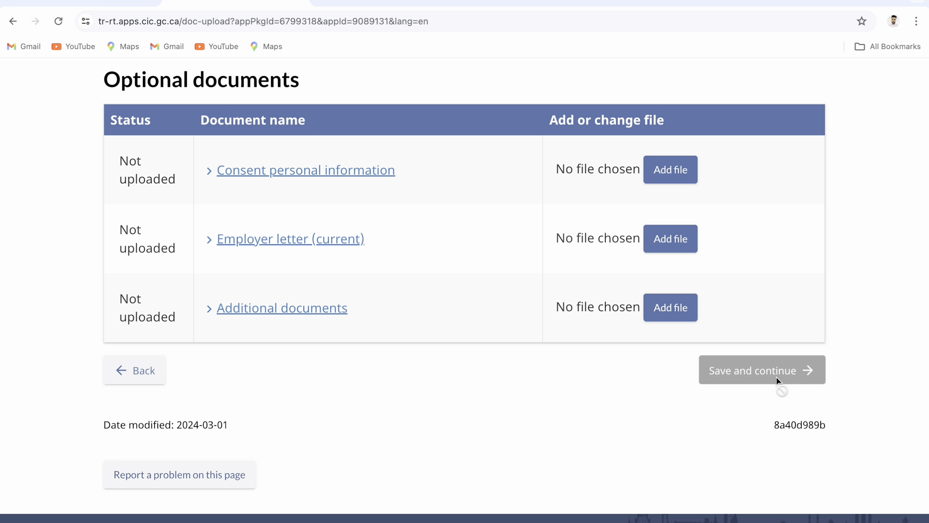
{"action": "scroll", "coordinate": [434, 333], "scroll_direction": "up", "scroll_amount": 2}
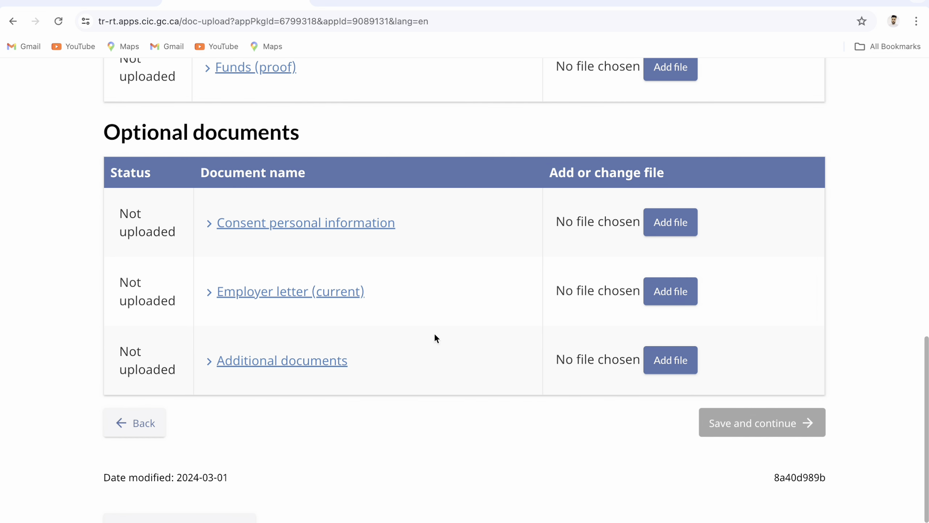
{"action": "scroll", "coordinate": [469, 342], "scroll_direction": "up", "scroll_amount": 4}
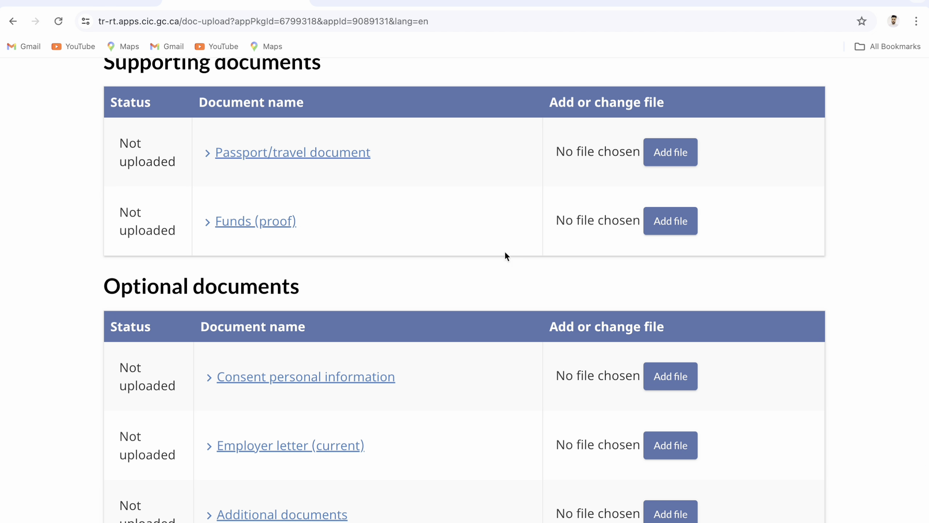
{"action": "scroll", "coordinate": [347, 457], "scroll_direction": "up", "scroll_amount": 1}
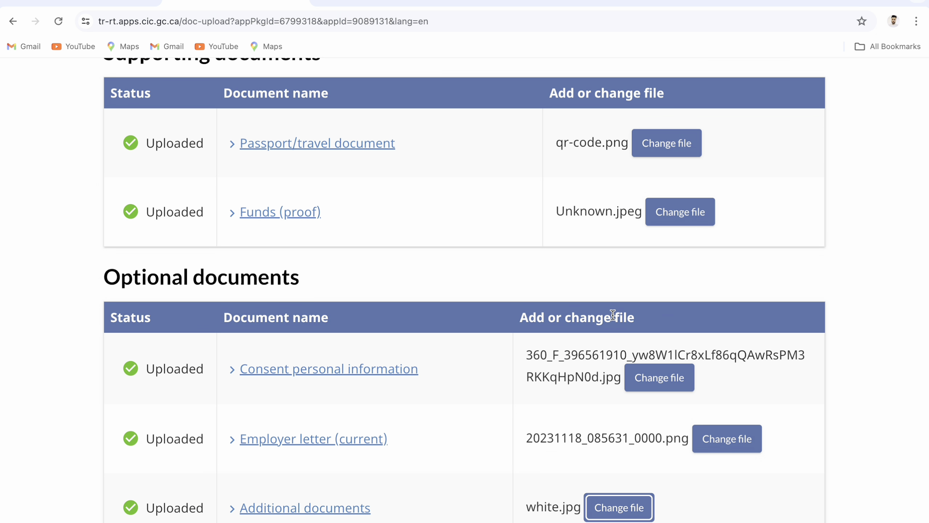
- Review the document tables to confirm all five files show Uploaded
{"action": "scroll", "coordinate": [598, 369], "scroll_direction": "down", "scroll_amount": 2}
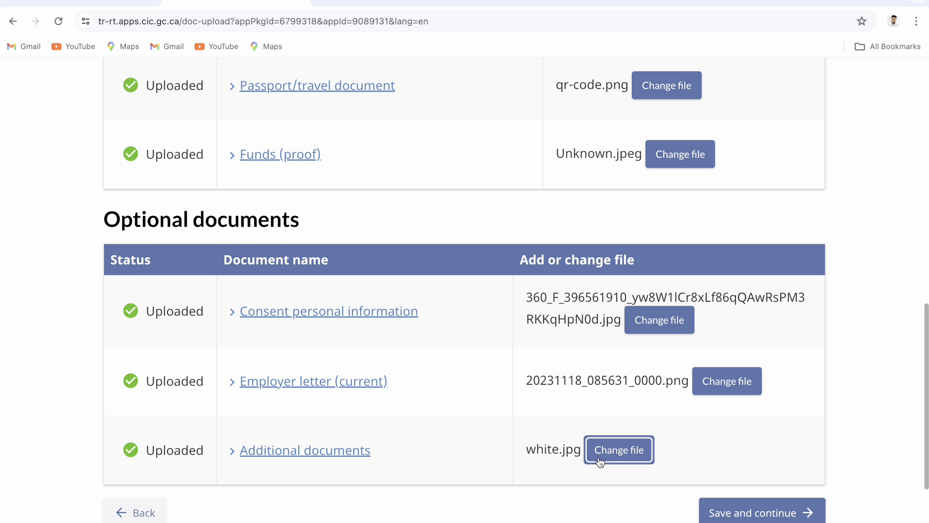
{"action": "scroll", "coordinate": [625, 178], "scroll_direction": "up", "scroll_amount": 5}
{"action": "scroll", "coordinate": [578, 388], "scroll_direction": "down", "scroll_amount": 3}
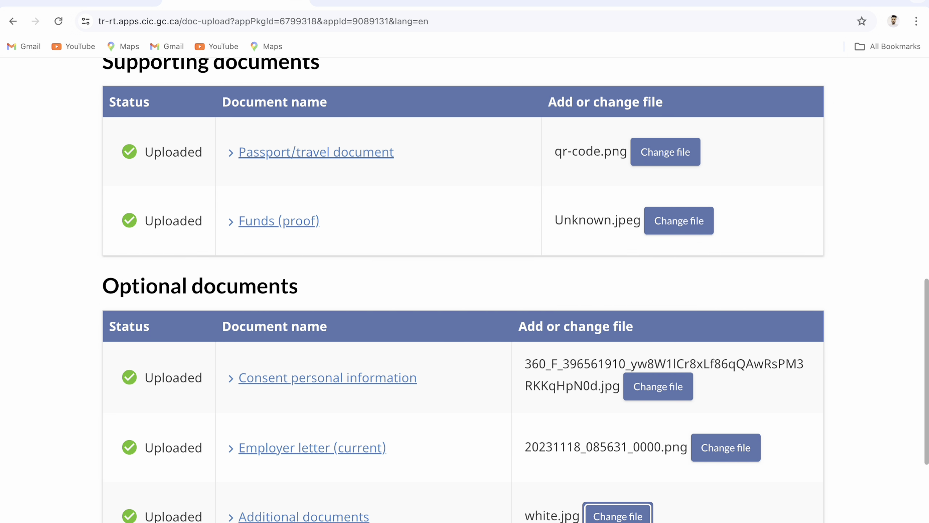
{"action": "scroll", "coordinate": [578, 388], "scroll_direction": "down", "scroll_amount": 2}
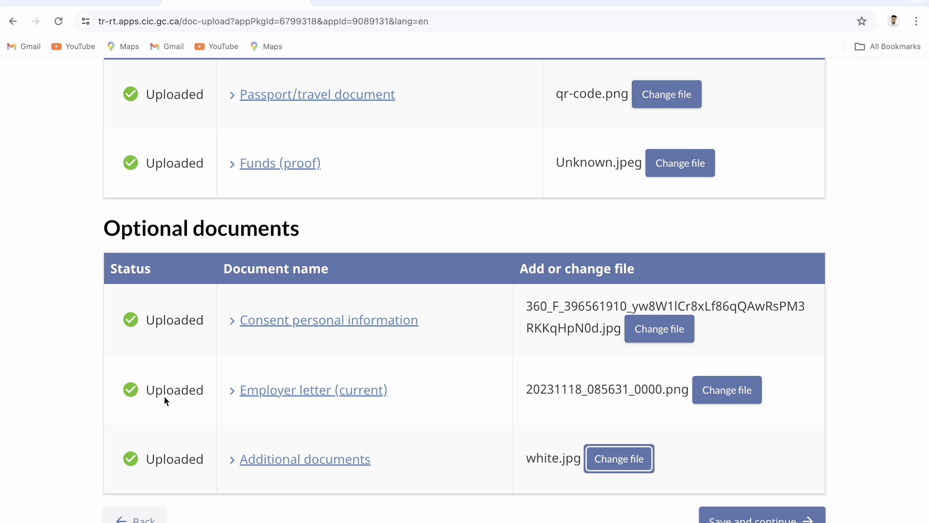
{"action": "scroll", "coordinate": [278, 419], "scroll_direction": "up", "scroll_amount": 3}
{"action": "scroll", "coordinate": [278, 420], "scroll_direction": "down", "scroll_amount": 9}
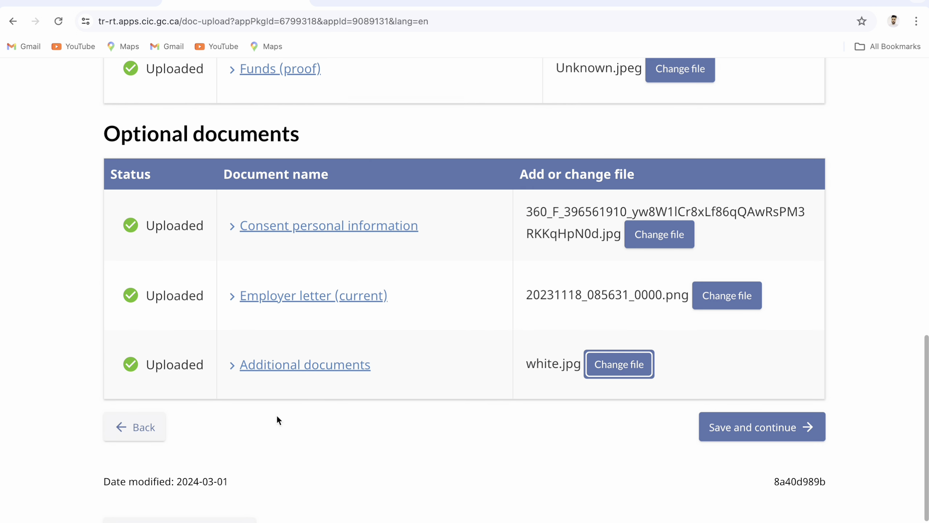
{"action": "scroll", "coordinate": [470, 348], "scroll_direction": "up", "scroll_amount": 5}
{"action": "scroll", "coordinate": [469, 349], "scroll_direction": "down", "scroll_amount": 3}
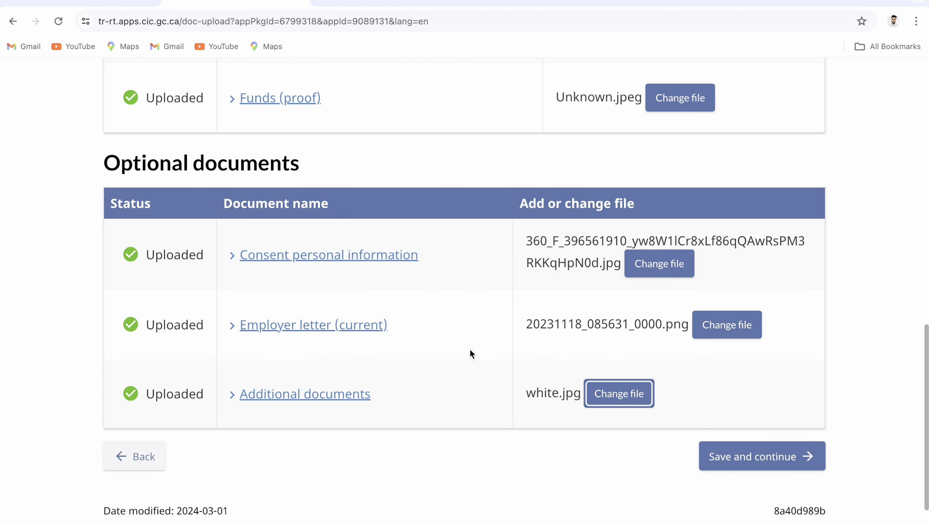
- Save the uploaded documents and review the Consent and declaration page
{"action": "left_click", "coordinate": [789, 455]}
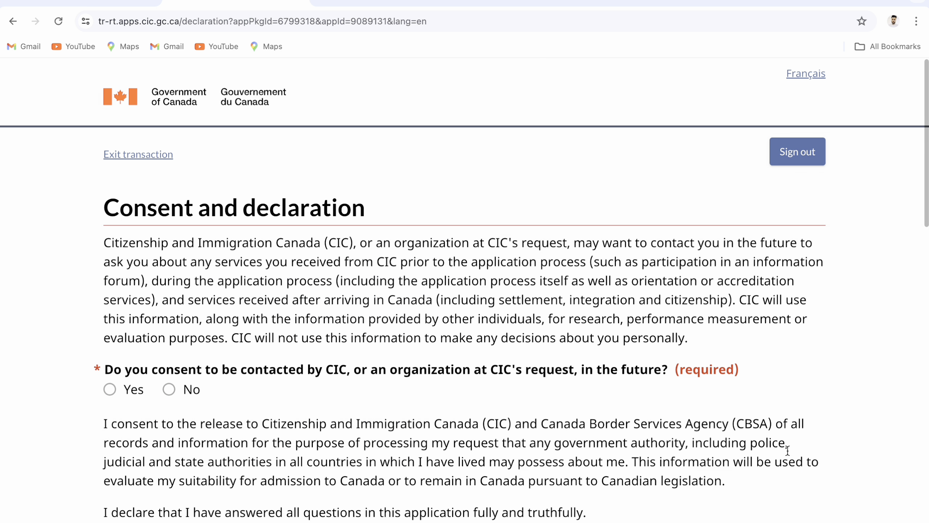
{"action": "scroll", "coordinate": [294, 477], "scroll_direction": "down", "scroll_amount": 2}
{"action": "scroll", "coordinate": [295, 477], "scroll_direction": "down", "scroll_amount": 2}
{"action": "scroll", "coordinate": [295, 477], "scroll_direction": "up", "scroll_amount": 3}
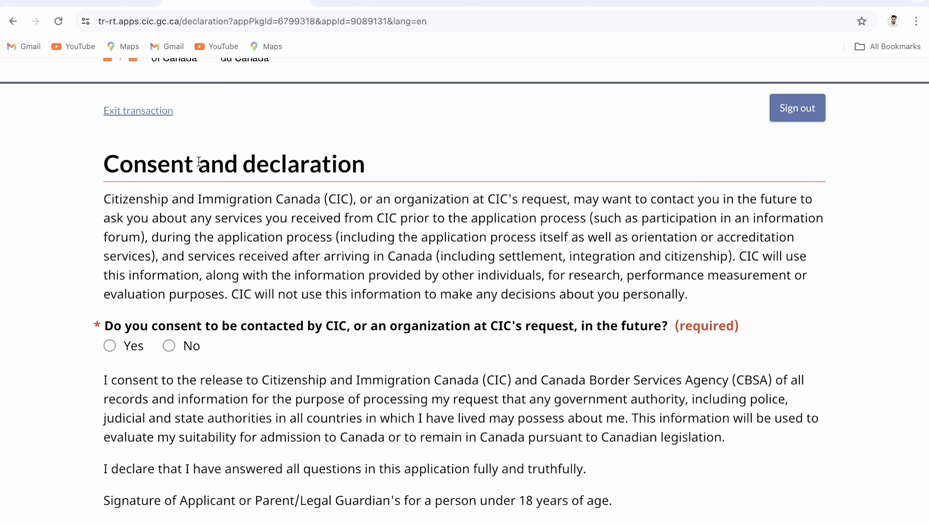
{"action": "scroll", "coordinate": [277, 347], "scroll_direction": "down", "scroll_amount": 3}
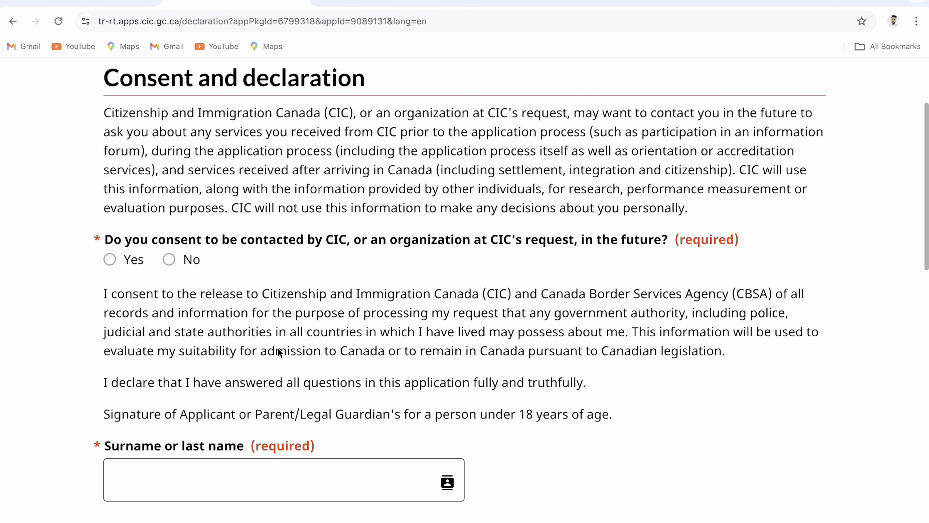
{"action": "scroll", "coordinate": [278, 351], "scroll_direction": "down", "scroll_amount": 3}
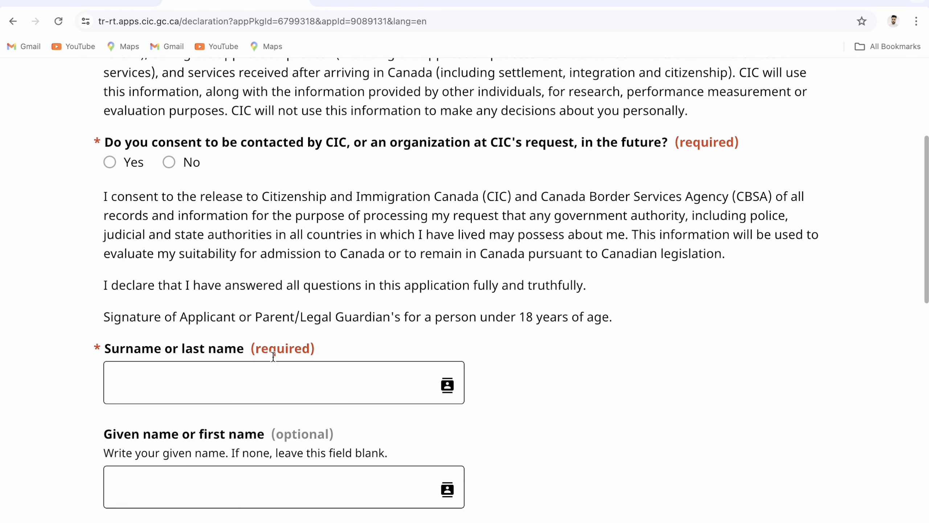
{"action": "scroll", "coordinate": [272, 355], "scroll_direction": "down", "scroll_amount": 1}
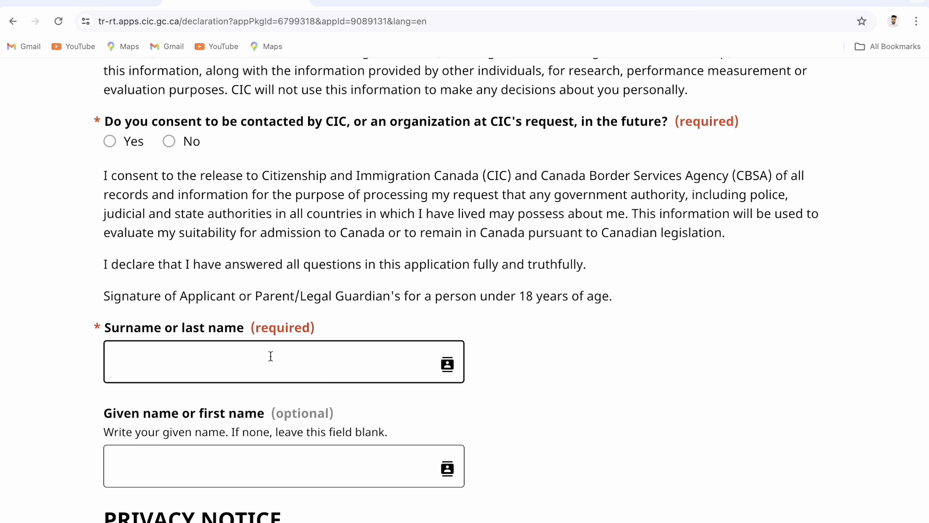
{"action": "scroll", "coordinate": [225, 447], "scroll_direction": "down", "scroll_amount": 5}
{"action": "scroll", "coordinate": [226, 447], "scroll_direction": "up", "scroll_amount": 7}
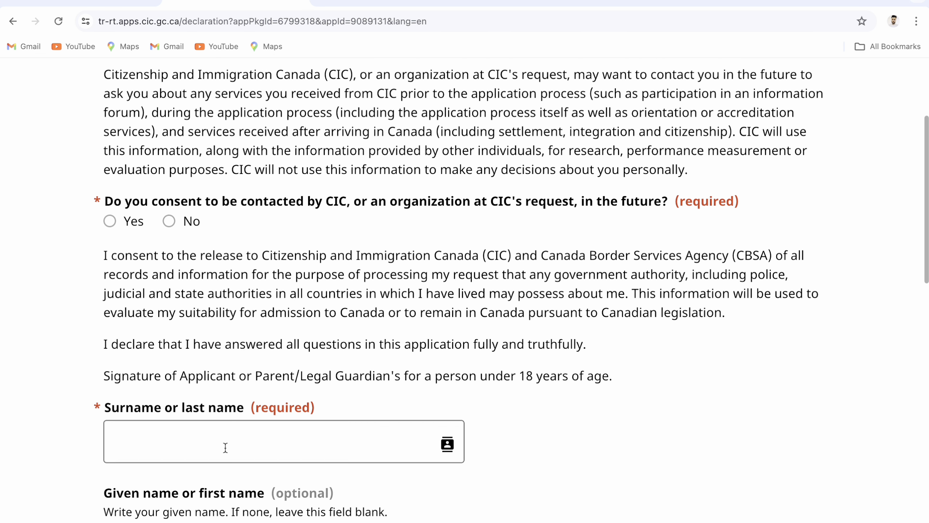
{"action": "scroll", "coordinate": [226, 447], "scroll_direction": "down", "scroll_amount": 3}
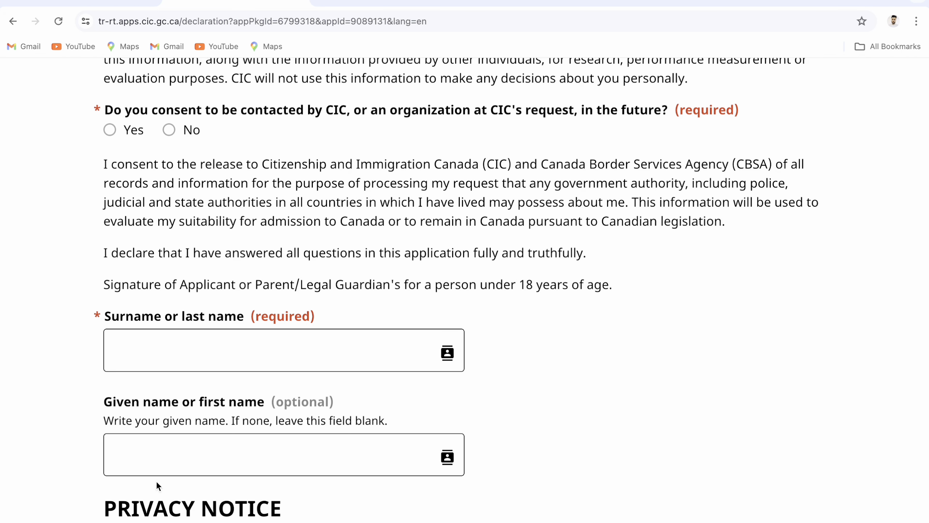
{"action": "scroll", "coordinate": [156, 481], "scroll_direction": "down", "scroll_amount": 9}
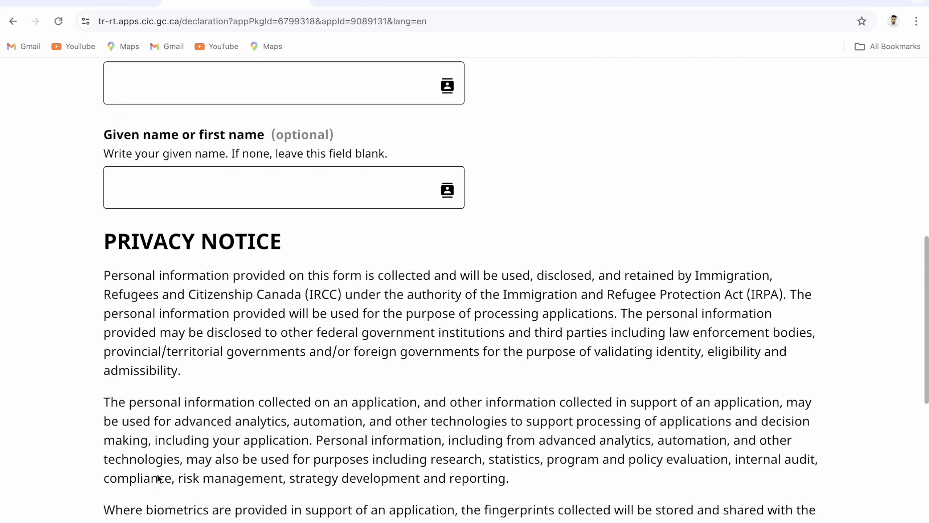
{"action": "scroll", "coordinate": [159, 477], "scroll_direction": "up", "scroll_amount": 7}
- Enter the applicant's surname and given name, accepting the autofill suggestion
{"action": "left_click", "coordinate": [217, 284]}
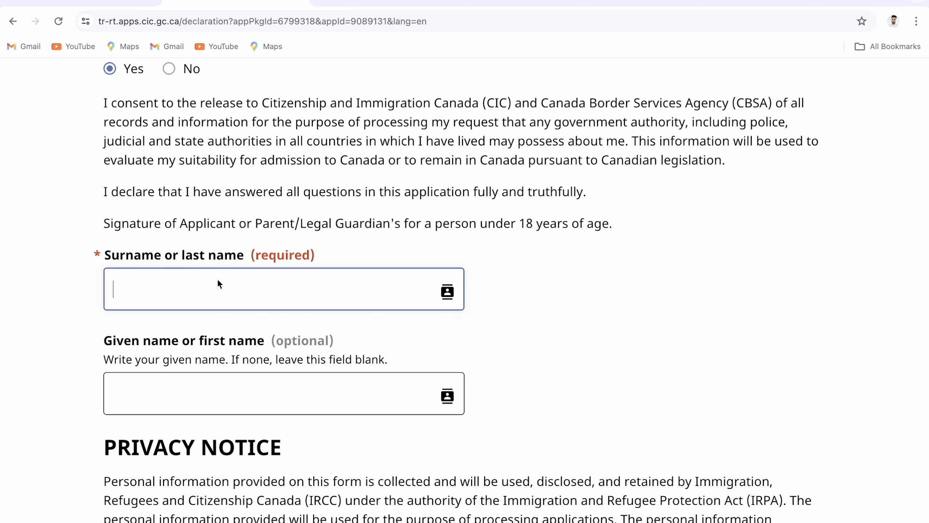
{"action": "left_click", "coordinate": [216, 381]}
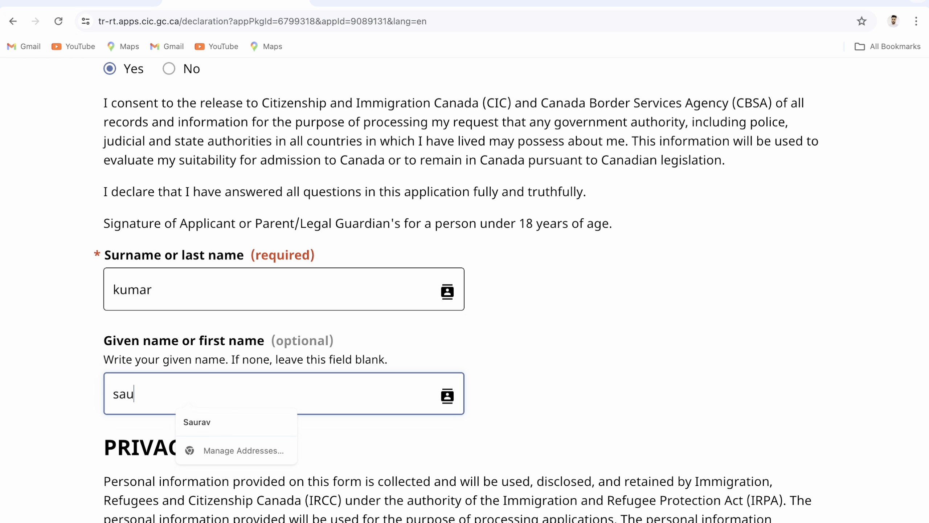
{"action": "left_click", "coordinate": [219, 425]}
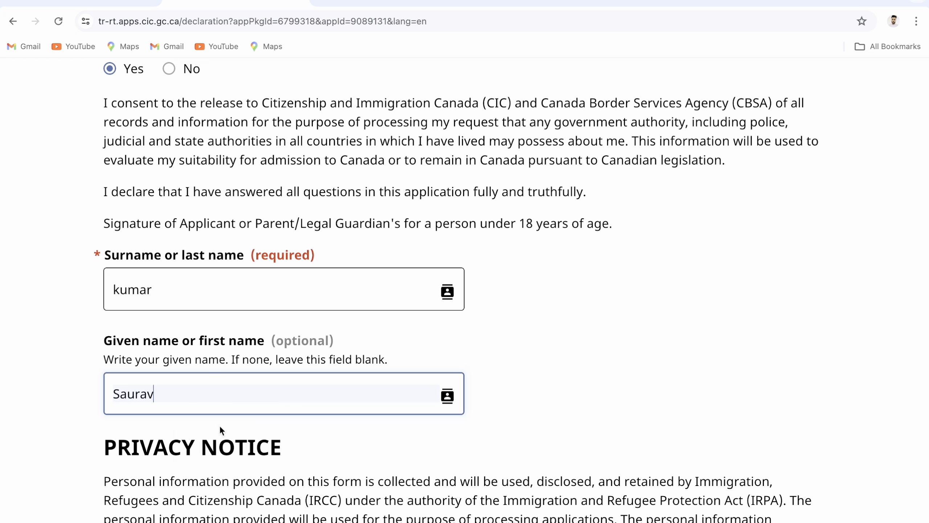
{"action": "scroll", "coordinate": [298, 223], "scroll_direction": "down", "scroll_amount": 3}
{"action": "scroll", "coordinate": [298, 190], "scroll_direction": "down", "scroll_amount": 10}
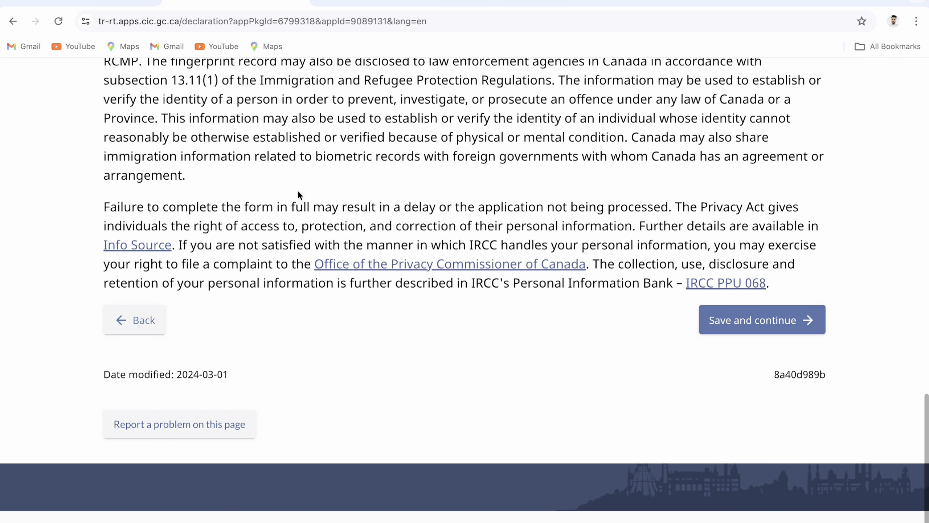
- Save the declaration, move on to Fees, and page the step tracker from earlier steps to Complete
{"action": "left_click", "coordinate": [771, 324]}
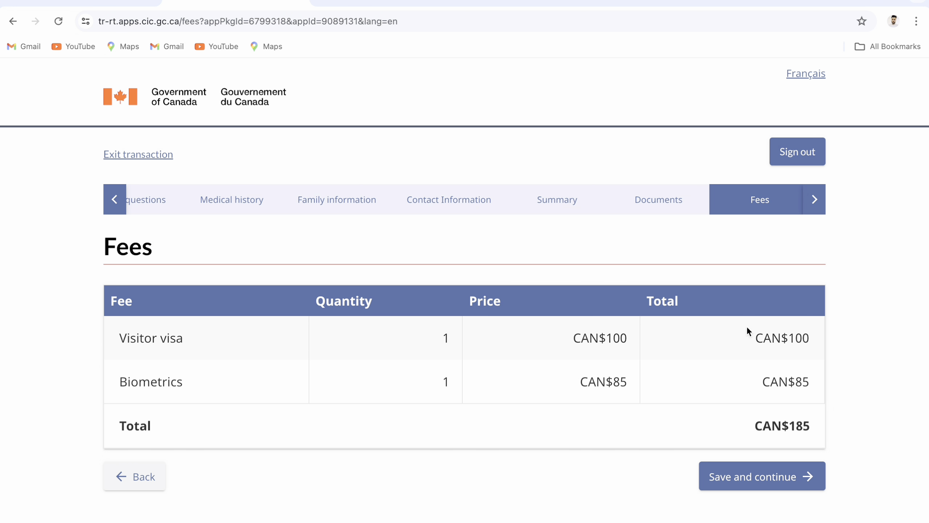
{"action": "scroll", "coordinate": [490, 270], "scroll_direction": "down", "scroll_amount": 1}
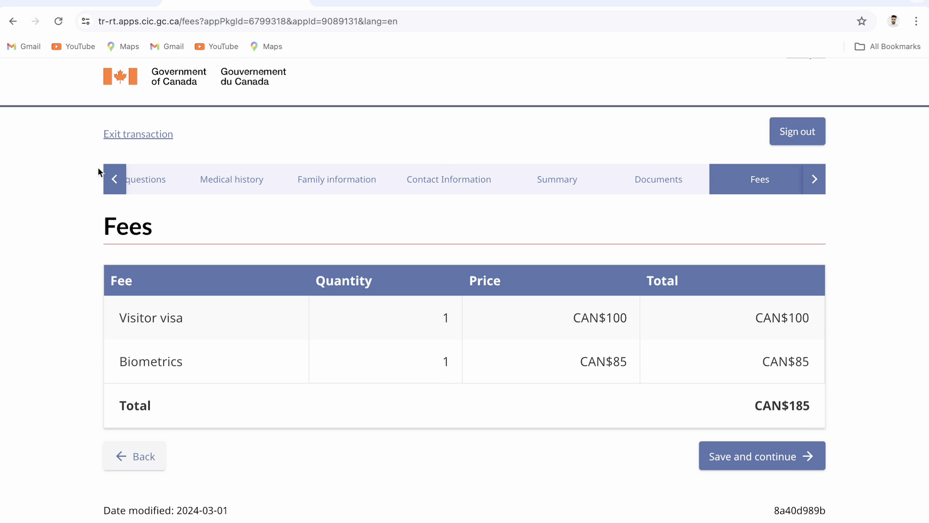
{"action": "left_click", "coordinate": [115, 187]}
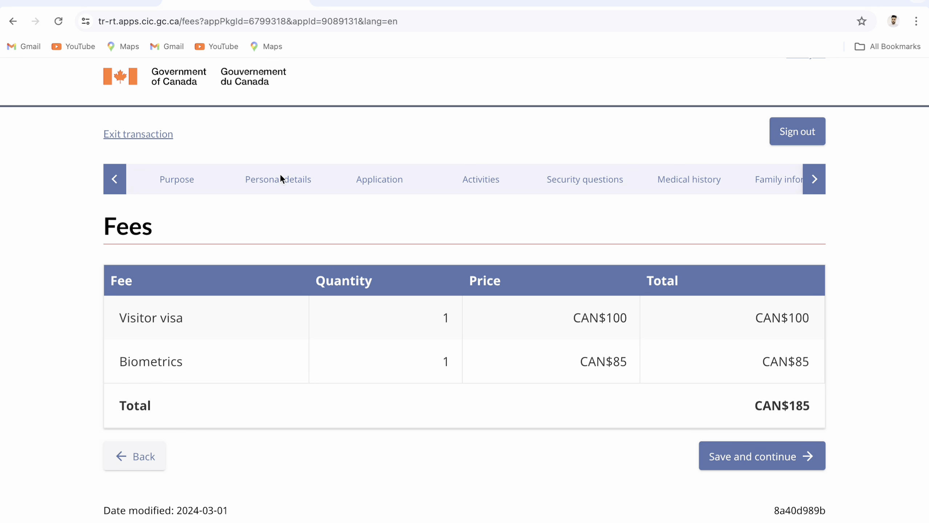
{"action": "left_click", "coordinate": [821, 188]}
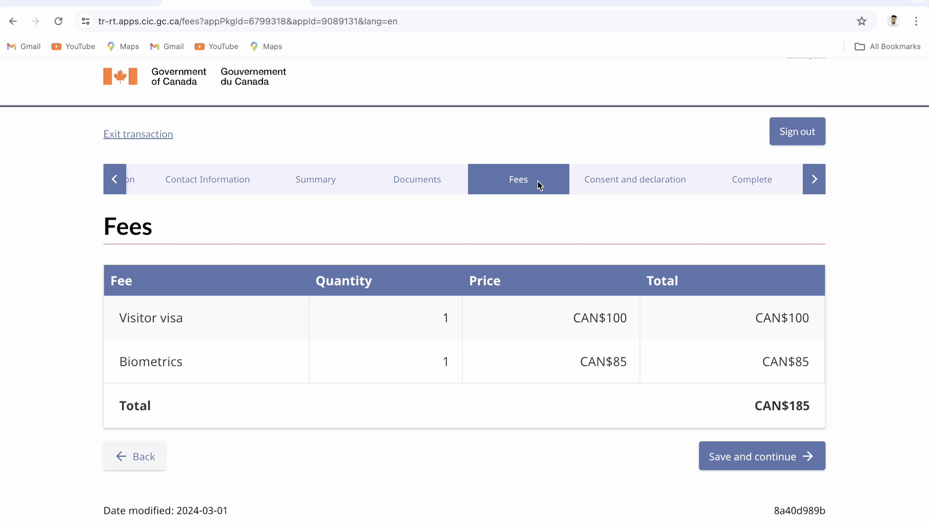
- Highlight the Visitor visa fee amount, CAN$100, to review it
{"action": "scroll", "coordinate": [529, 312], "scroll_direction": "down", "scroll_amount": 1}
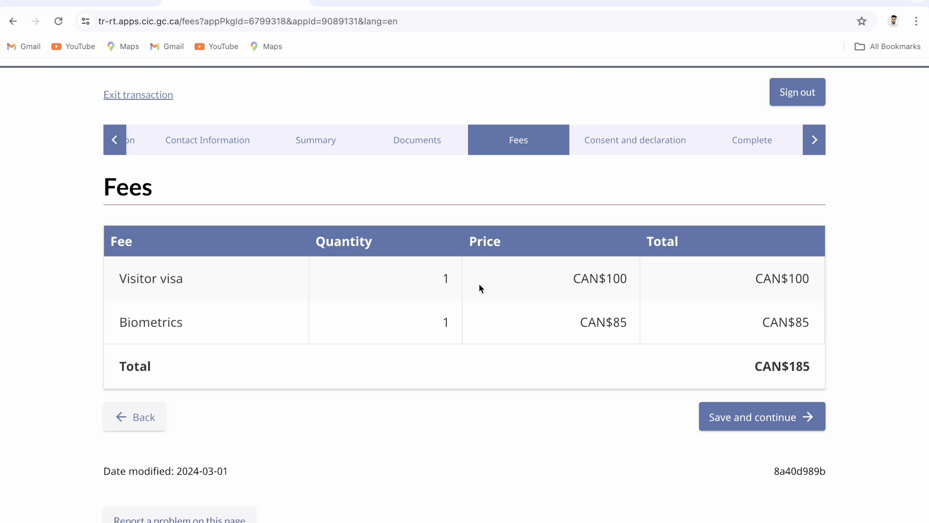
{"action": "mouse_move", "coordinate": [787, 280]}
{"action": "left_mouse_down"}
{"action": "mouse_move", "coordinate": [847, 280]}
{"action": "mouse_move", "coordinate": [797, 279]}
{"action": "left_mouse_up"}
{"action": "left_click", "coordinate": [848, 279]}
{"action": "double_click", "coordinate": [786, 279]}
{"action": "double_click", "coordinate": [786, 279]}
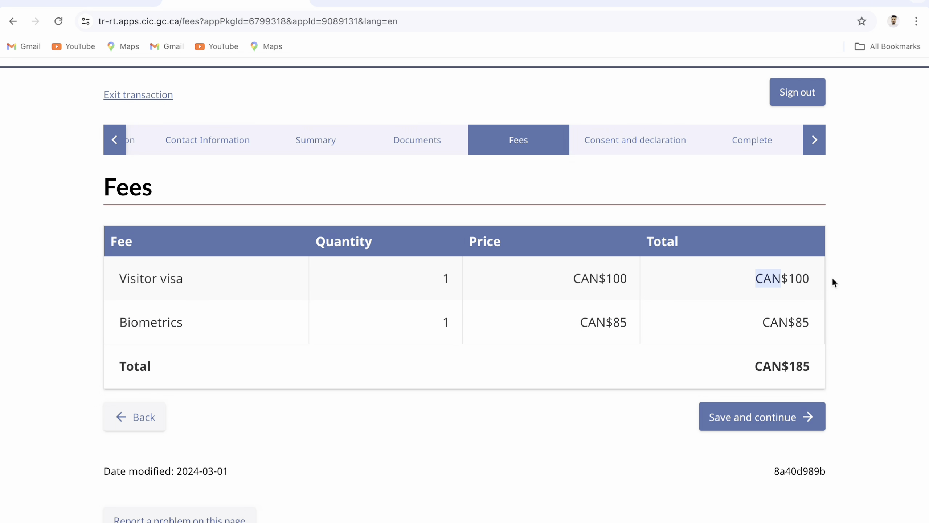
{"action": "left_click", "coordinate": [814, 269]}
{"action": "left_click_drag", "start_coordinate": [787, 278], "coordinate": [755, 279]}
{"action": "double_click", "coordinate": [809, 278]}
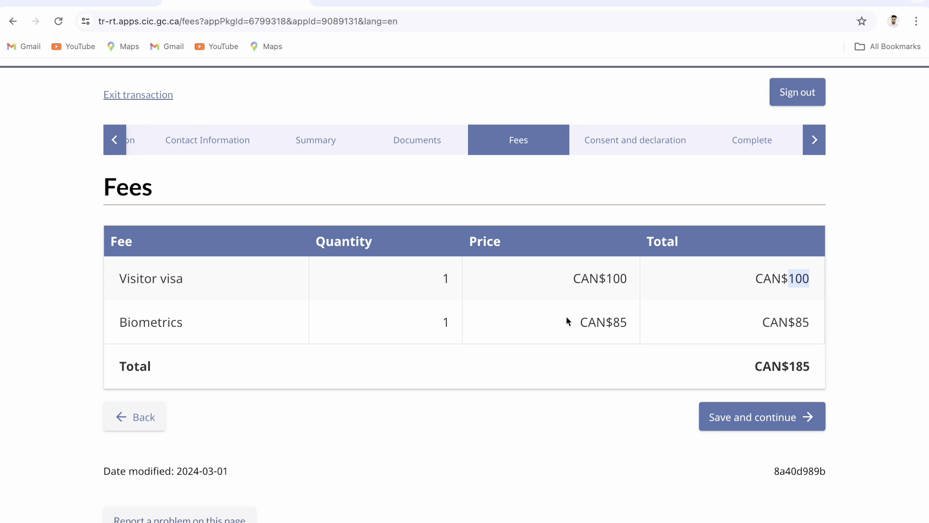
- Highlight the $85 Biometrics price and the CAN$185 overall total to review them
{"action": "scroll", "coordinate": [567, 318], "scroll_direction": "down", "scroll_amount": 1}
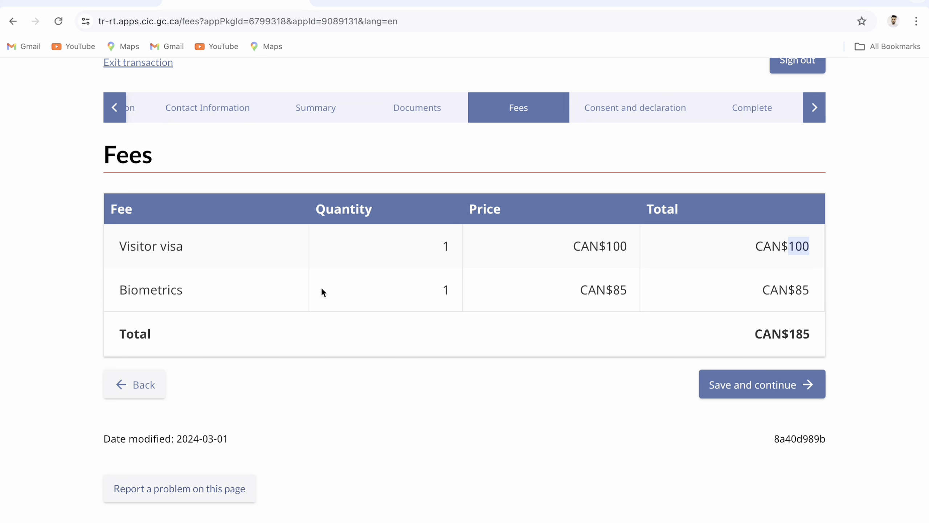
{"action": "left_click_drag", "start_coordinate": [605, 293], "coordinate": [629, 291]}
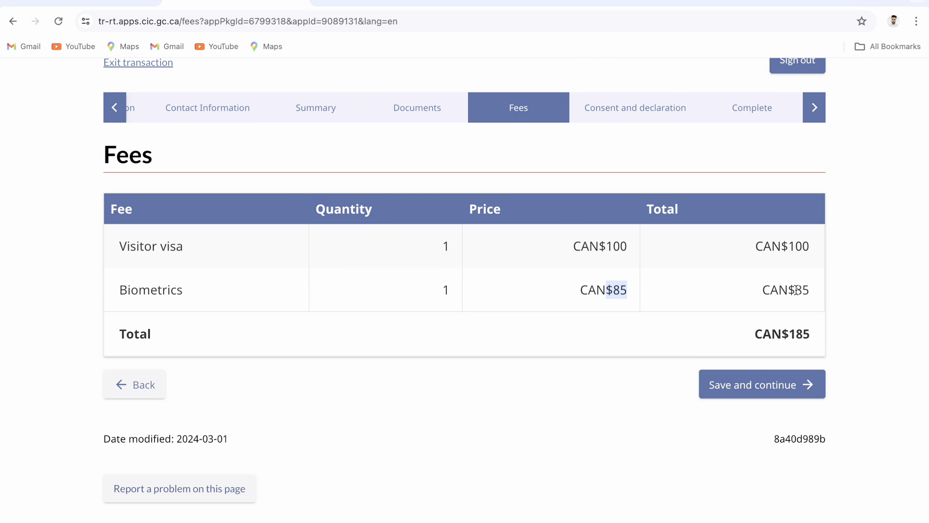
{"action": "left_click_drag", "start_coordinate": [773, 291], "coordinate": [815, 289]}
{"action": "left_click_drag", "start_coordinate": [630, 298], "coordinate": [632, 302]}
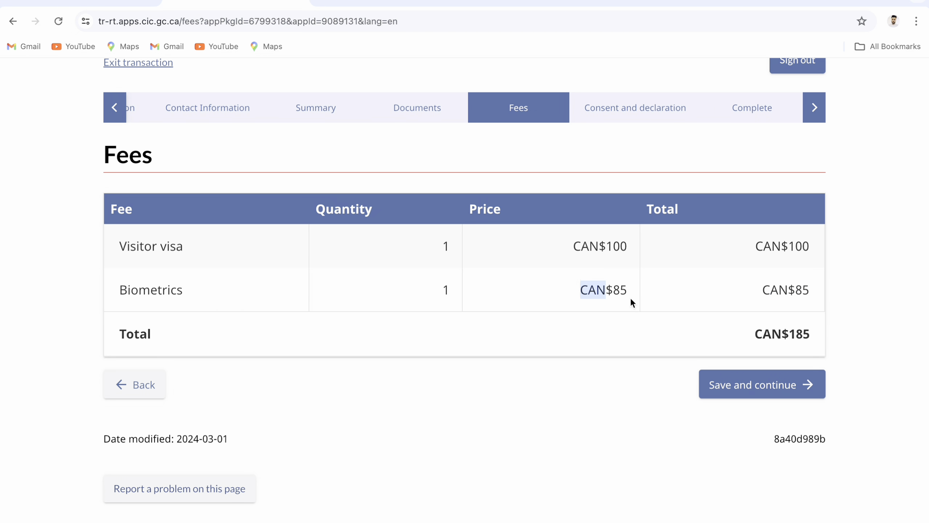
{"action": "left_click_drag", "start_coordinate": [780, 298], "coordinate": [832, 290]}
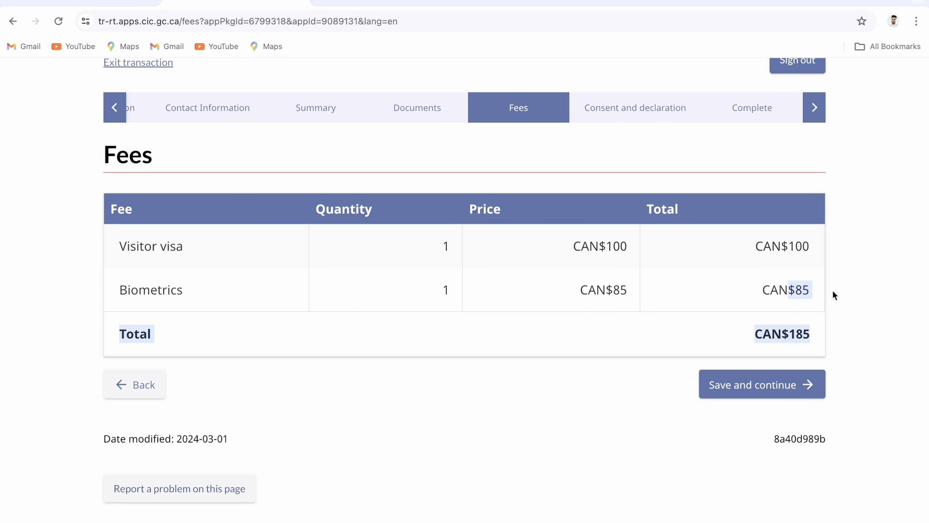